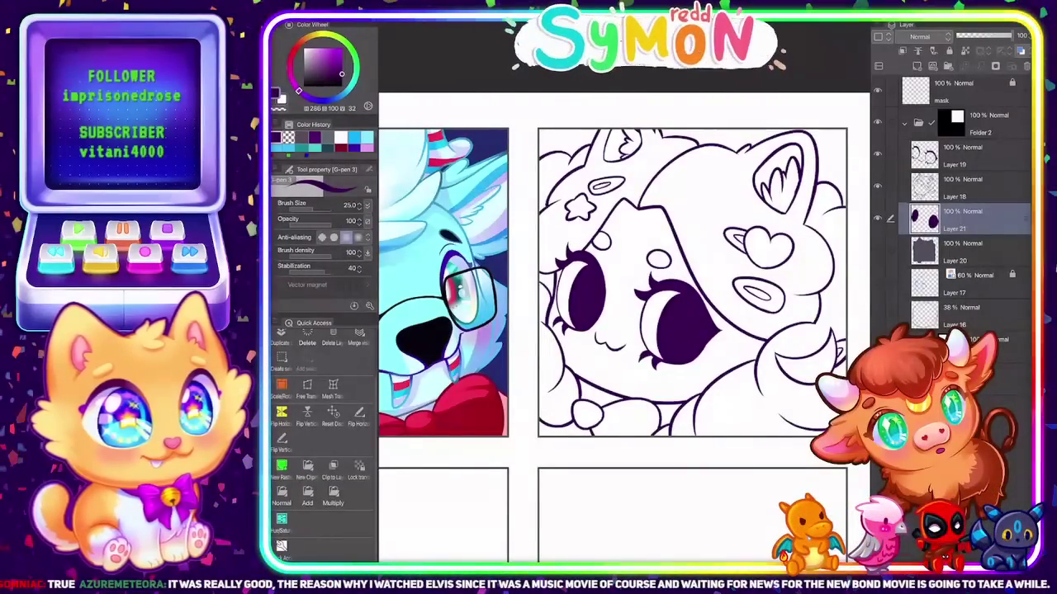
Show the grey base layer (Layer 20), make it active and sample its grey as the drawing colour
scroll(733, 401, up, 2)
click(878, 250)
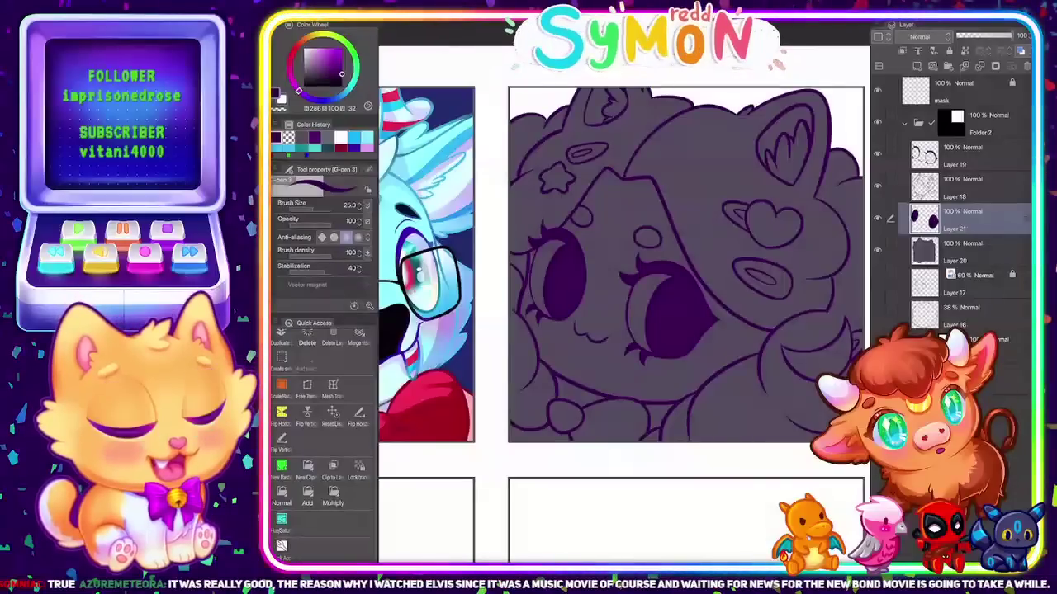
click(975, 252)
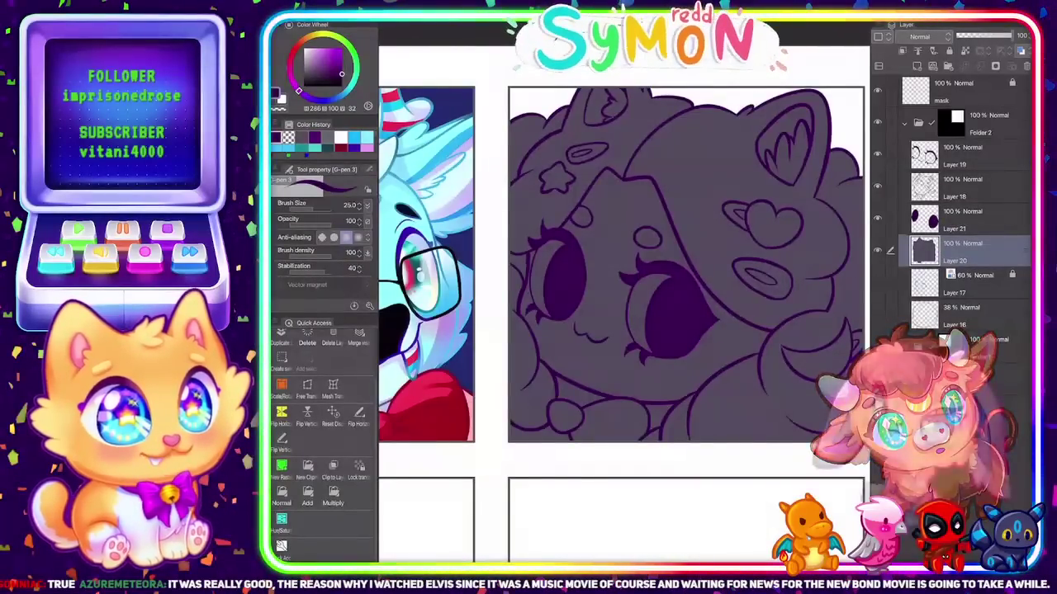
scroll(626, 107, up, 5)
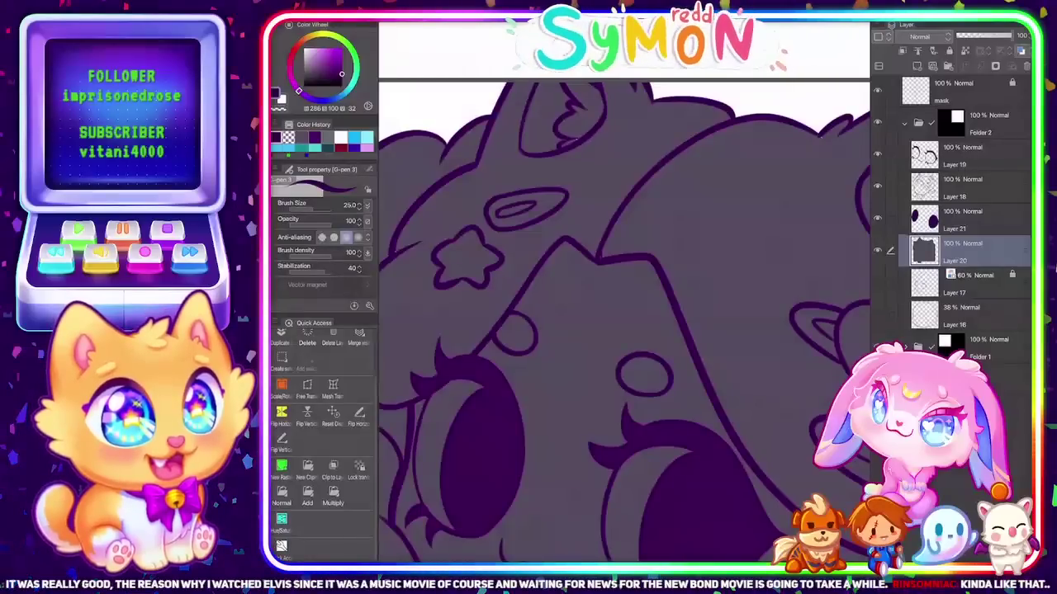
alt+click(578, 330)
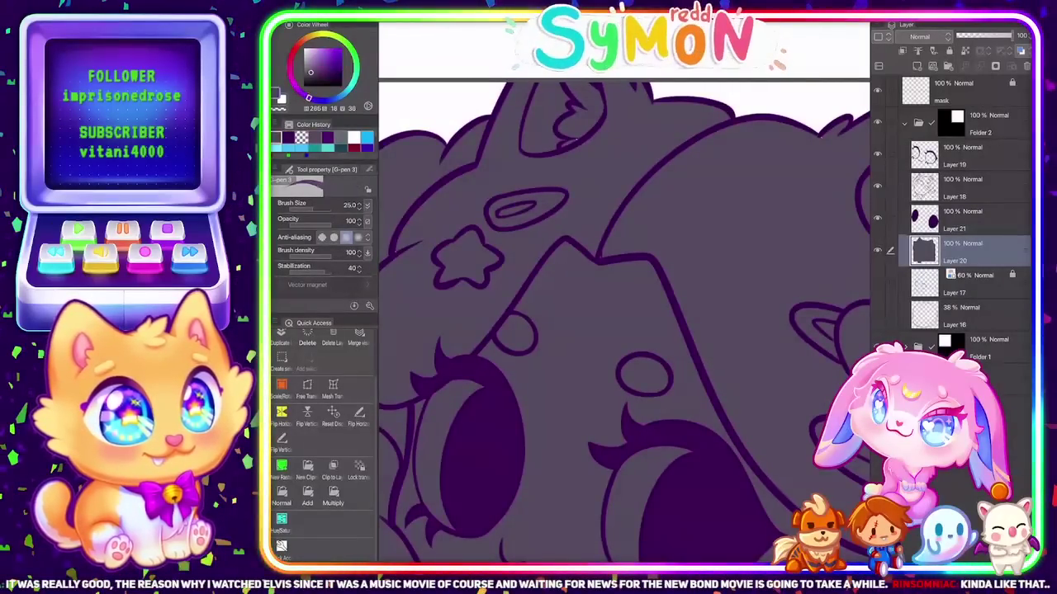
With the Paint unfilled area fill tool, brush over the small gaps in both inner ears' fur on Layer 20
click(369, 169)
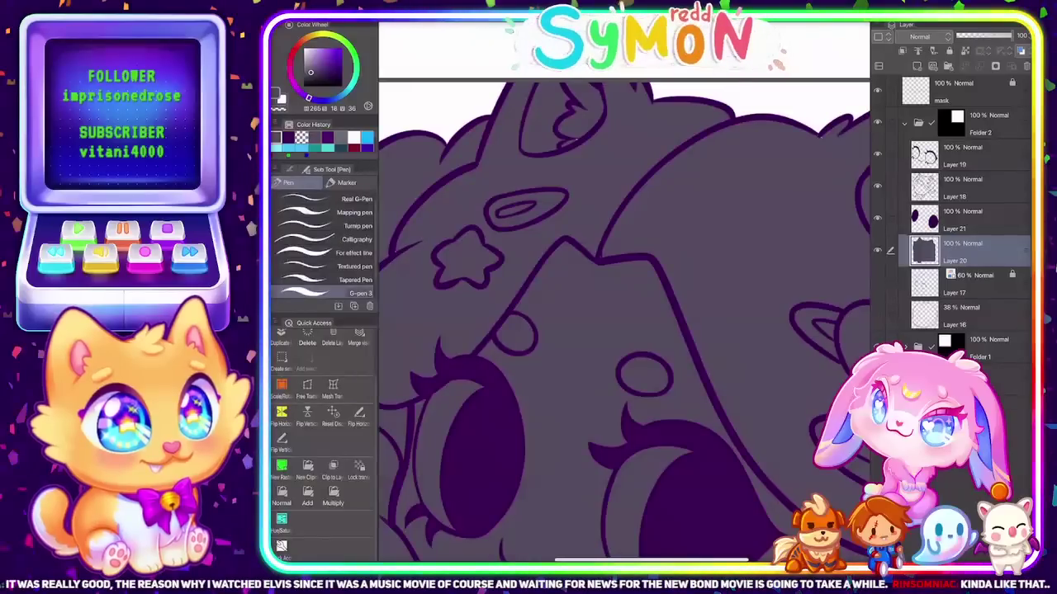
key(g)
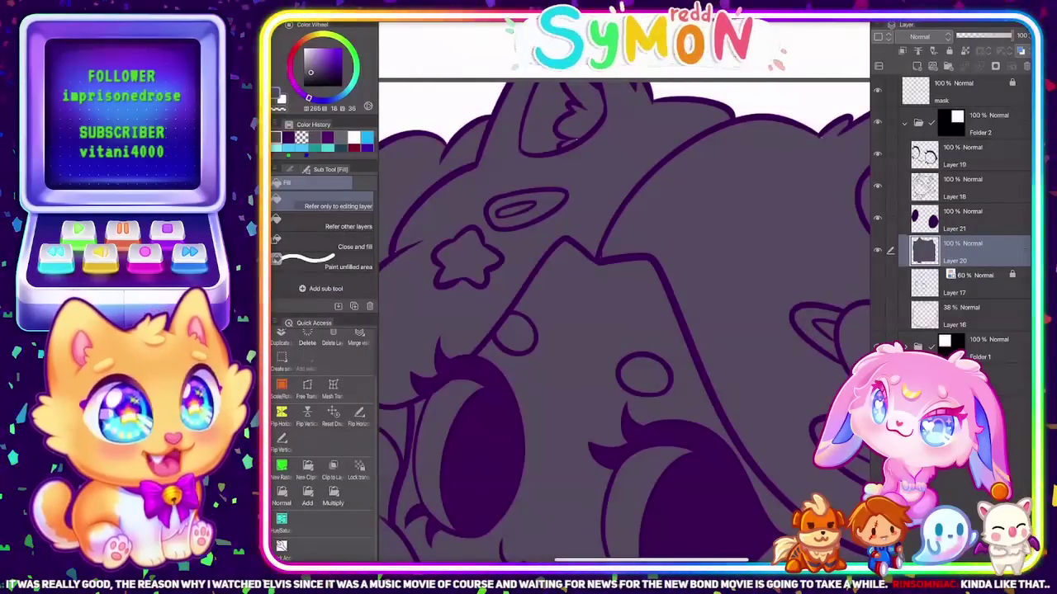
click(347, 265)
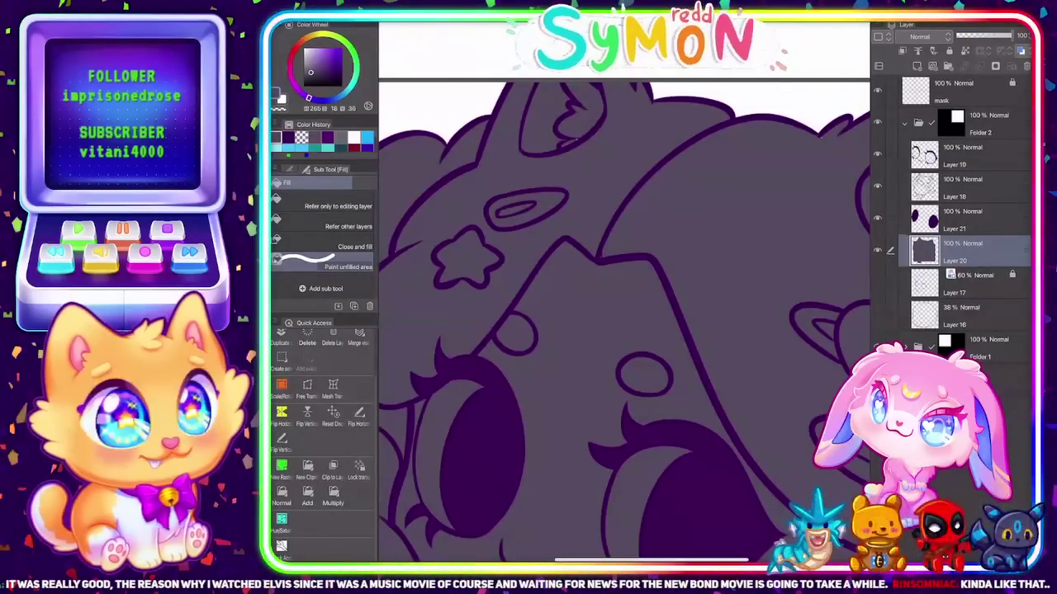
drag(587, 136, 551, 152)
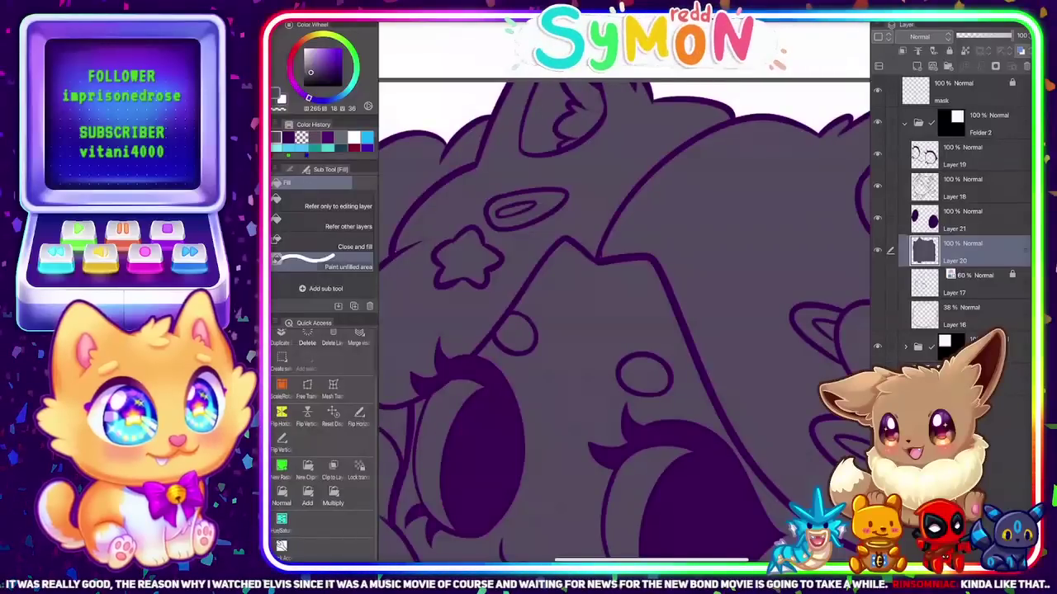
scroll(624, 318, right, 3)
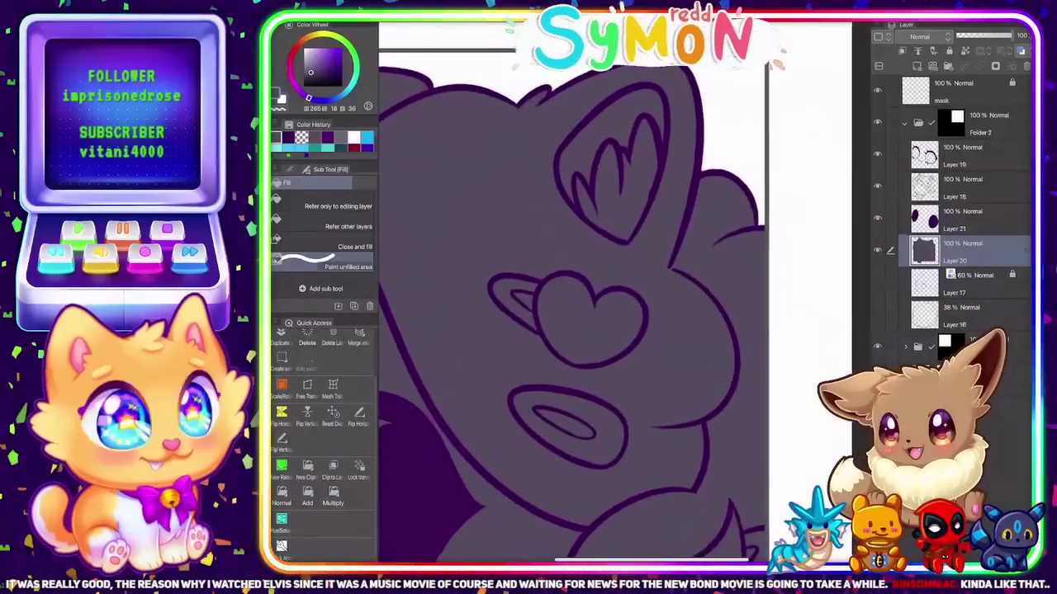
scroll(624, 318, up, 3)
mouse_move(655, 202)
mouse_down()
mouse_move(644, 213)
mouse_move(652, 219)
mouse_up()
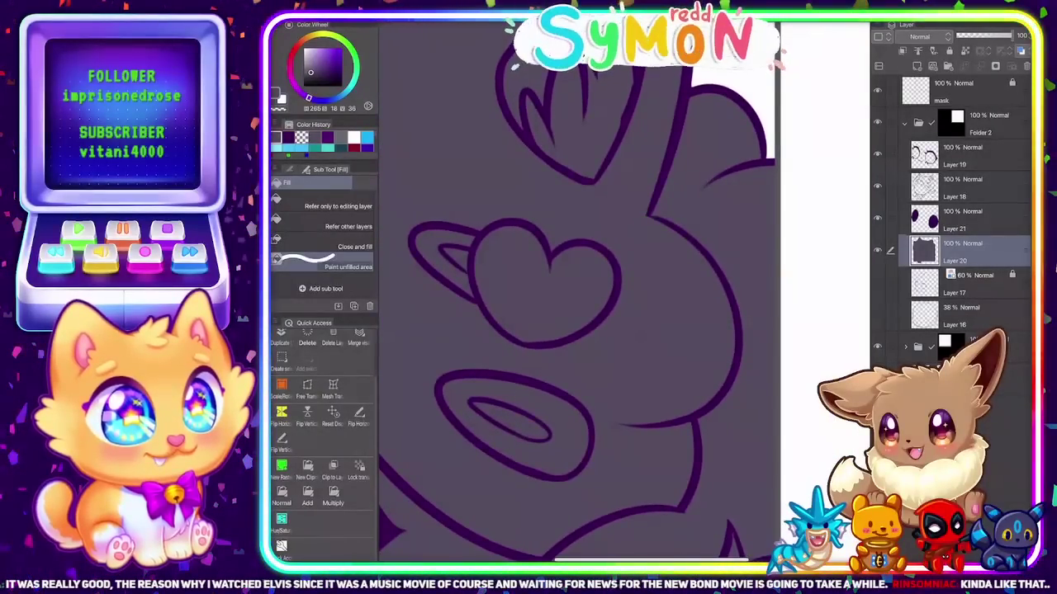
Fill the leftover gaps in the base around the right hair curl and the lines beneath the right cheek
scroll(578, 314, down, 3)
scroll(578, 314, down, 3)
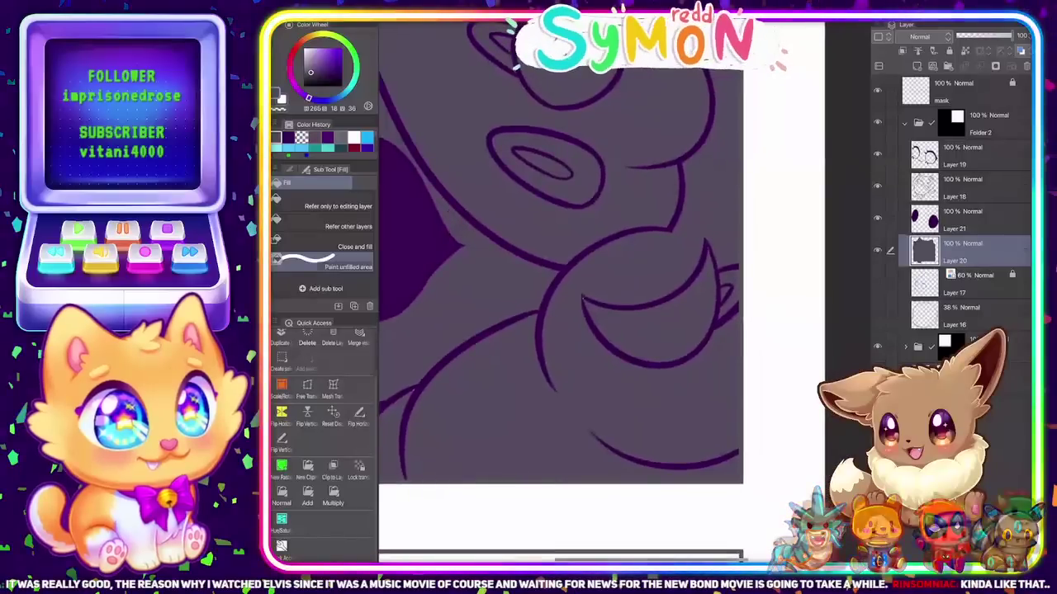
scroll(577, 314, up, 3)
drag(694, 191, 710, 217)
mouse_move(525, 292)
mouse_down()
mouse_move(506, 297)
mouse_move(500, 276)
mouse_up()
scroll(611, 313, up, 2)
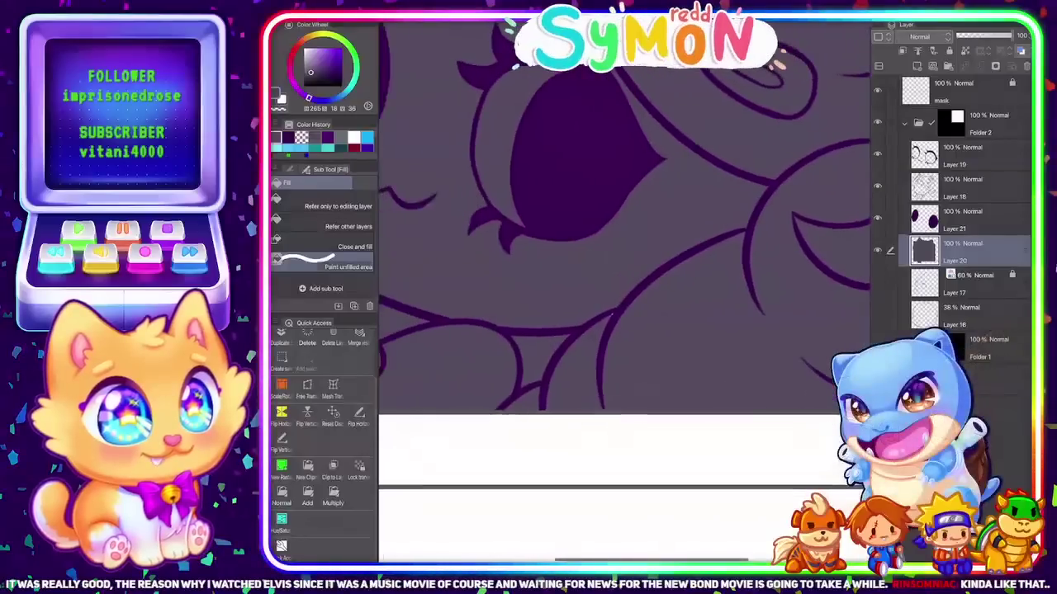
drag(583, 299, 564, 328)
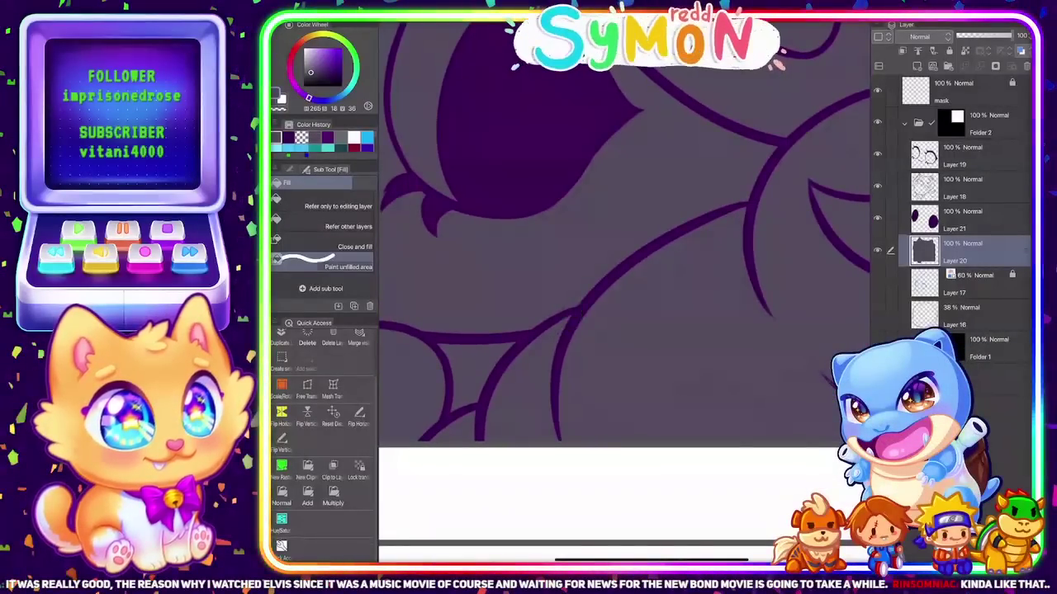
Set the Paint unfilled area brush size to 47.2 and brush over gaps around the bow, left cheek and left eye
scroll(624, 297, down, 3)
scroll(624, 297, left, 3)
scroll(623, 289, up, 4)
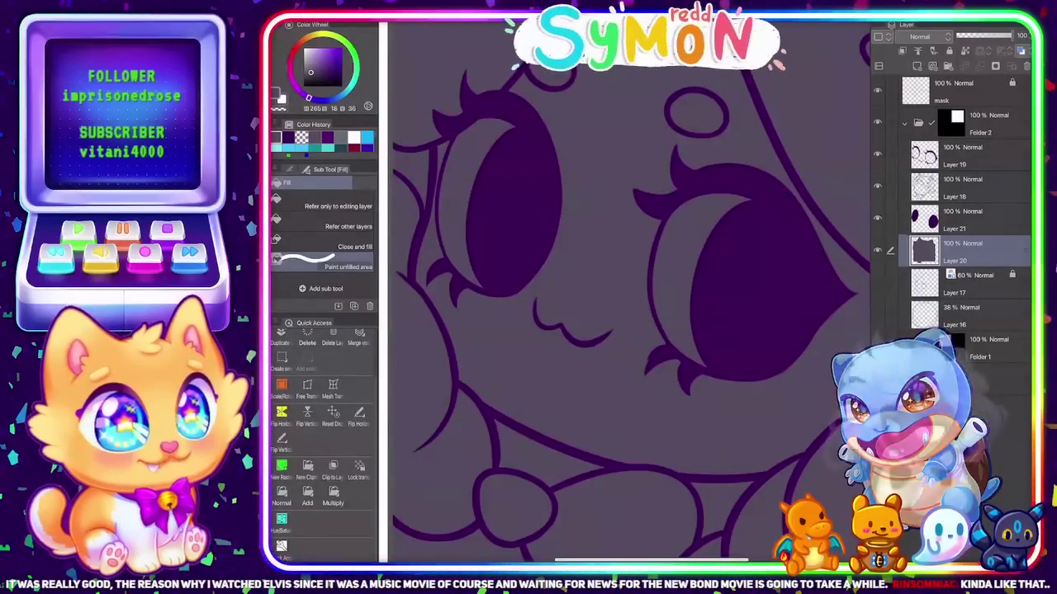
click(290, 169)
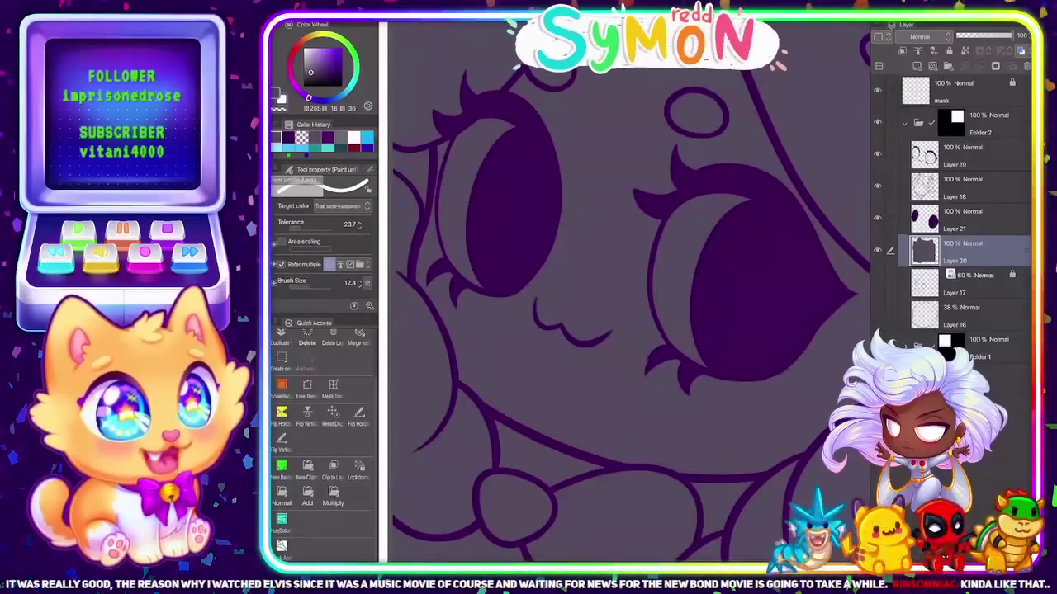
drag(310, 286, 314, 286)
drag(623, 293, 623, 294)
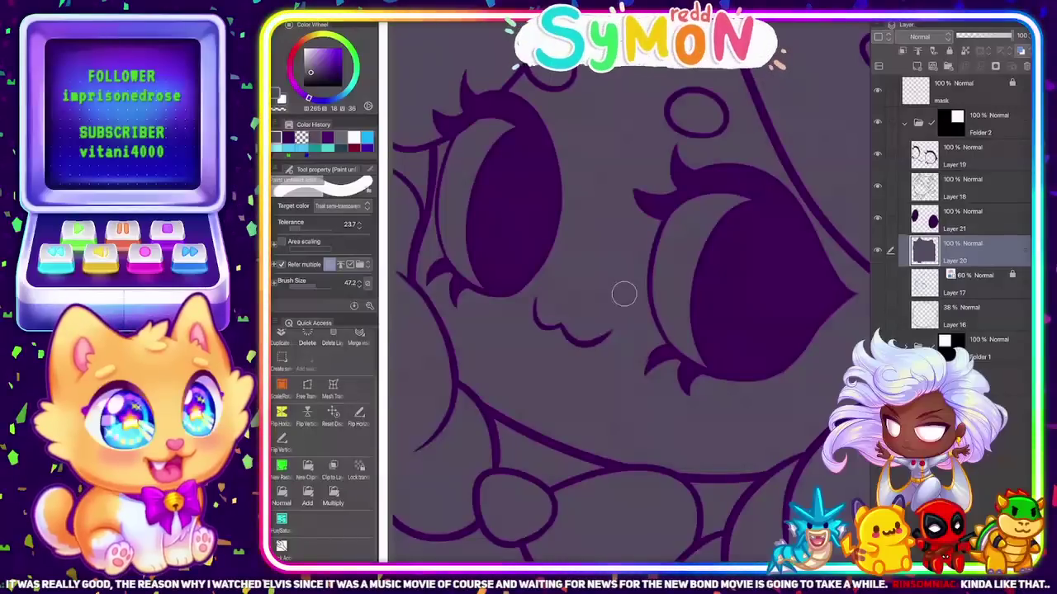
mouse_move(469, 515)
mouse_down()
mouse_move(497, 403)
mouse_move(422, 475)
mouse_up()
mouse_move(469, 366)
mouse_down()
mouse_move(487, 461)
mouse_move(477, 462)
mouse_up()
mouse_move(521, 283)
mouse_down()
mouse_move(529, 300)
mouse_move(466, 210)
mouse_move(450, 222)
mouse_up()
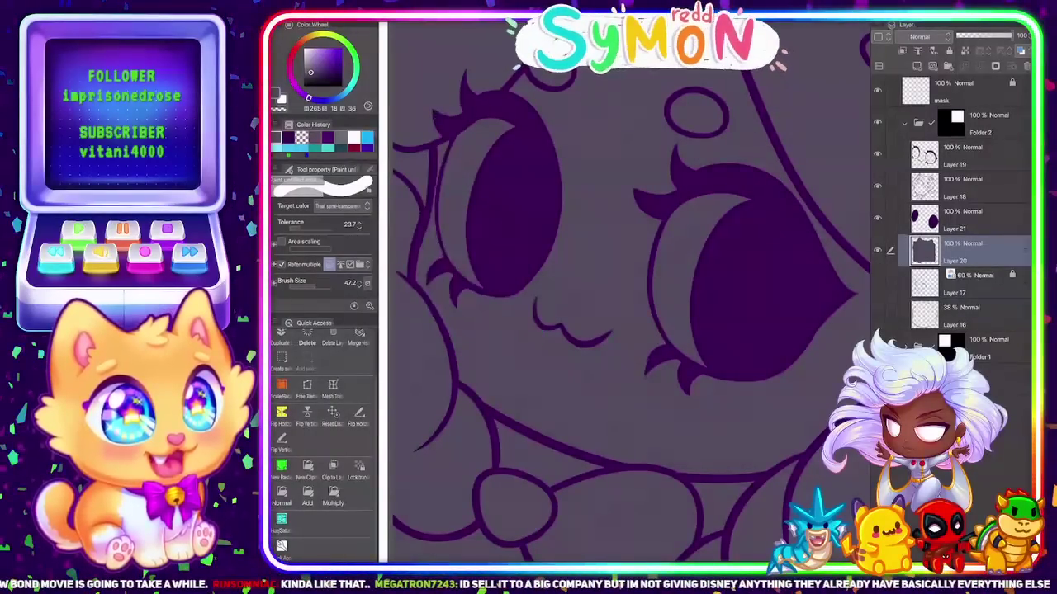
Enlarge the brush size to 351.1 and brush over the unfilled specks across the face and the star hair clip
click(324, 286)
mouse_move(652, 353)
mouse_down()
mouse_move(657, 361)
mouse_move(691, 264)
mouse_move(557, 180)
mouse_move(557, 169)
mouse_up()
scroll(615, 289, down, 2)
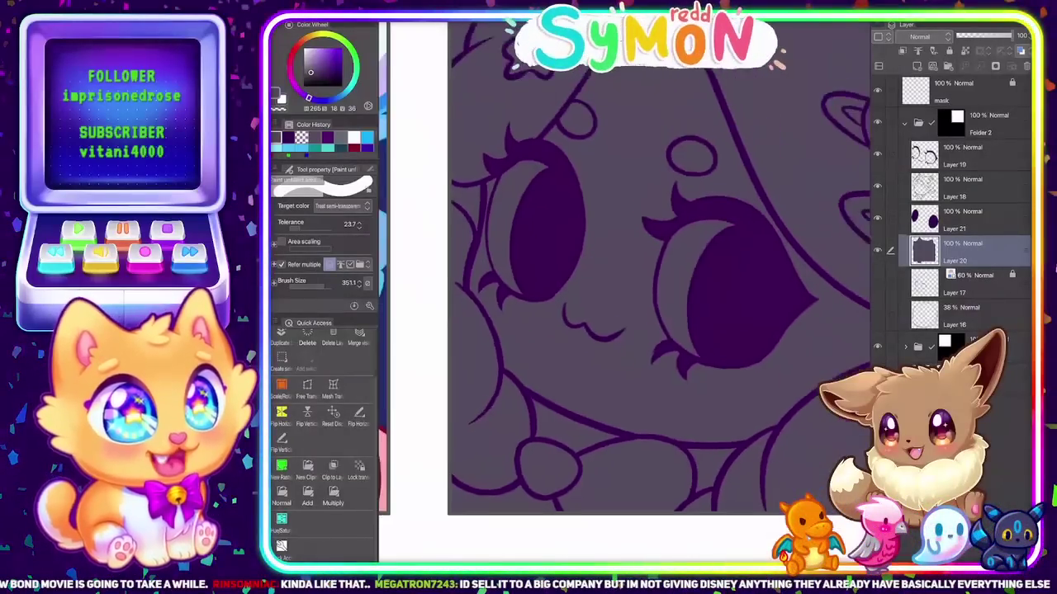
click(581, 93)
click(553, 95)
click(468, 95)
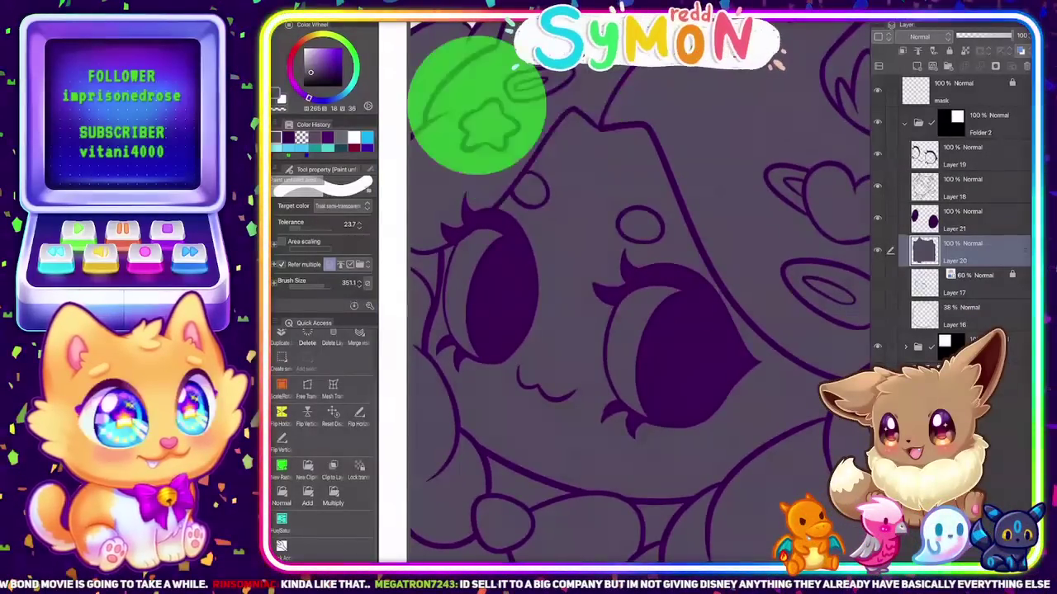
Brush the remaining unfilled specks in the right hair, right ear, hair clips, cheek and forehead with the grey base colour
scroll(625, 294, down, 2)
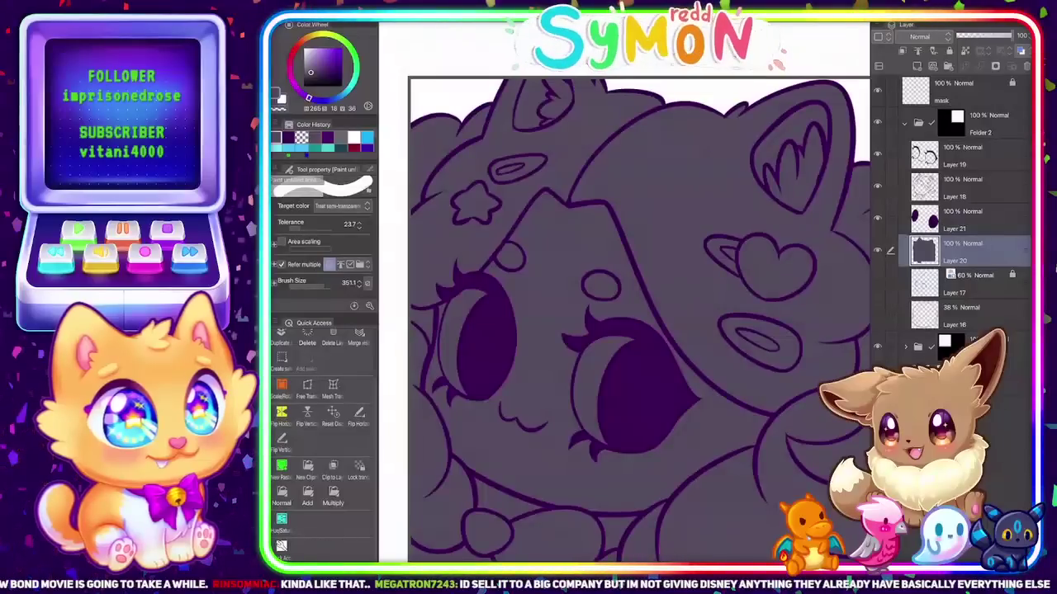
drag(572, 220, 710, 236)
mouse_move(774, 183)
mouse_down()
mouse_move(740, 239)
mouse_move(760, 288)
mouse_up()
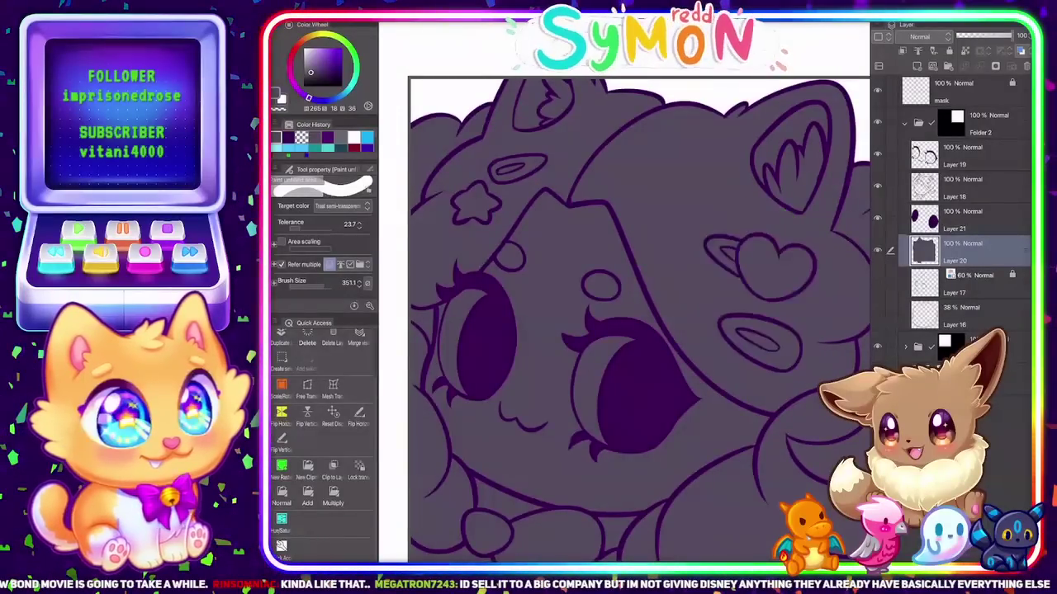
drag(772, 352, 772, 372)
scroll(625, 293, down, 2)
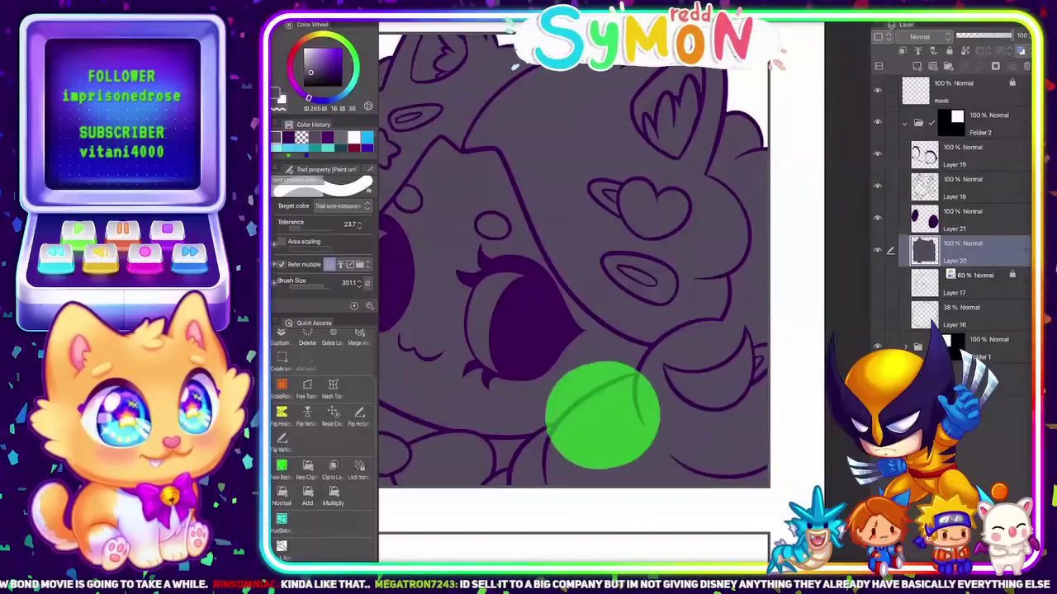
drag(472, 401, 472, 405)
scroll(574, 272, down, 1)
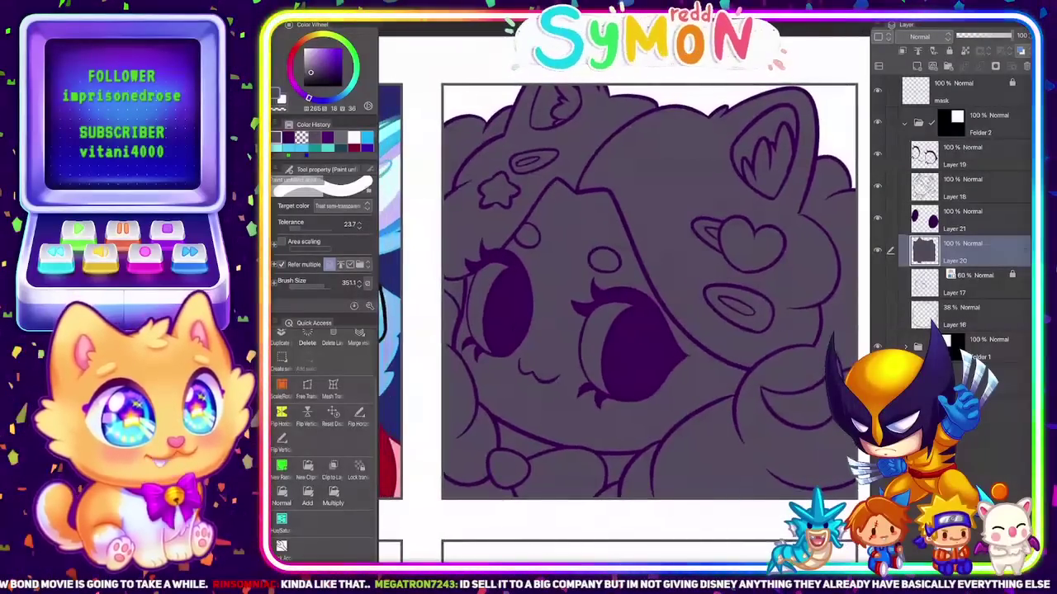
drag(547, 190, 547, 237)
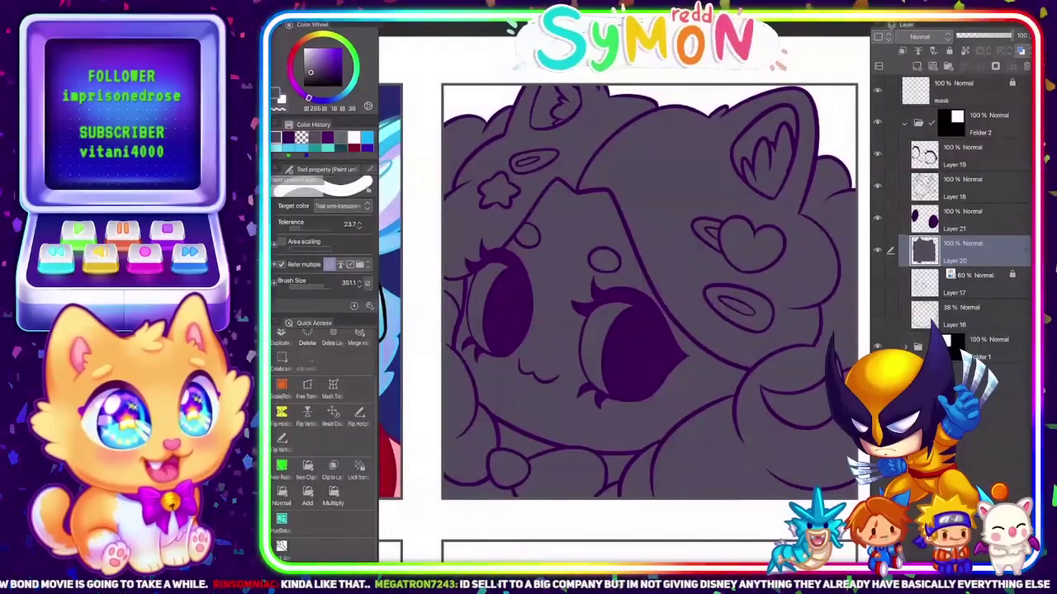
Reduce the Paint unfilled area brush size to 36.1 and add a new raster layer between Layer 20 and Layer 17
click(314, 284)
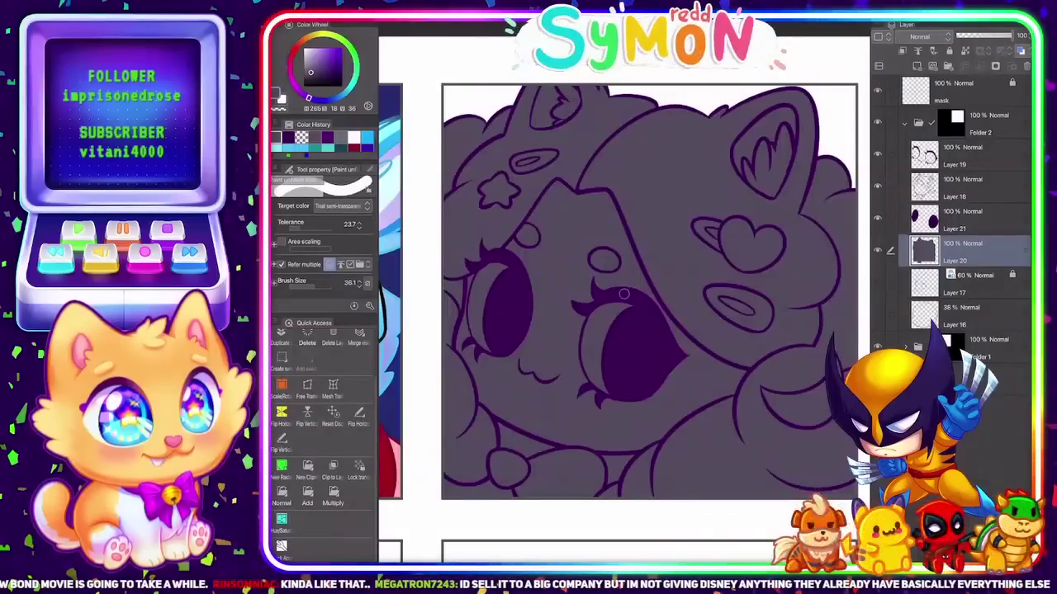
scroll(624, 294, down, 3)
scroll(624, 294, up, 2)
scroll(624, 293, down, 2)
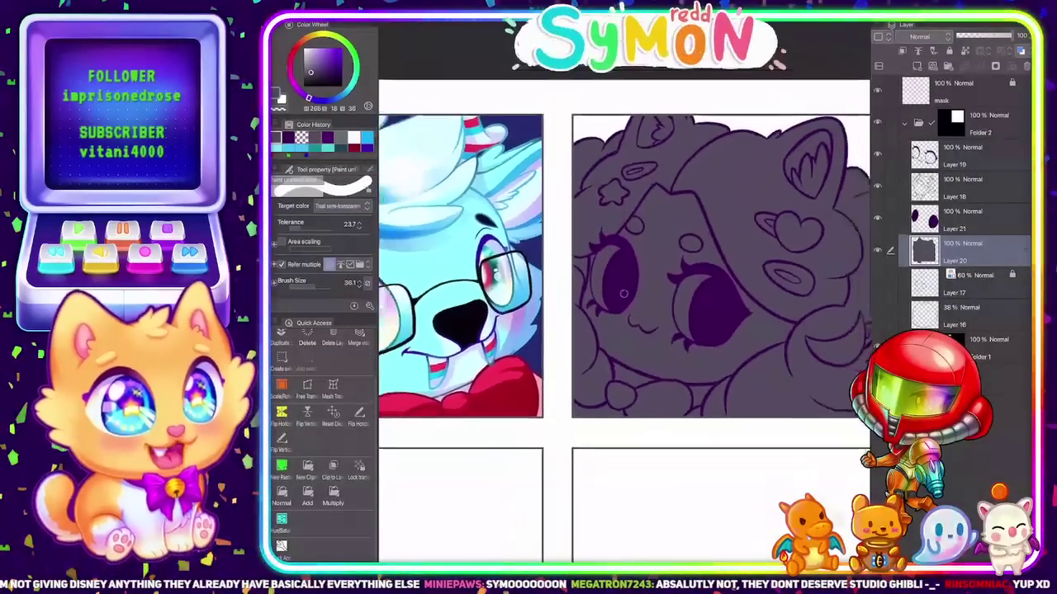
scroll(623, 293, up, 2)
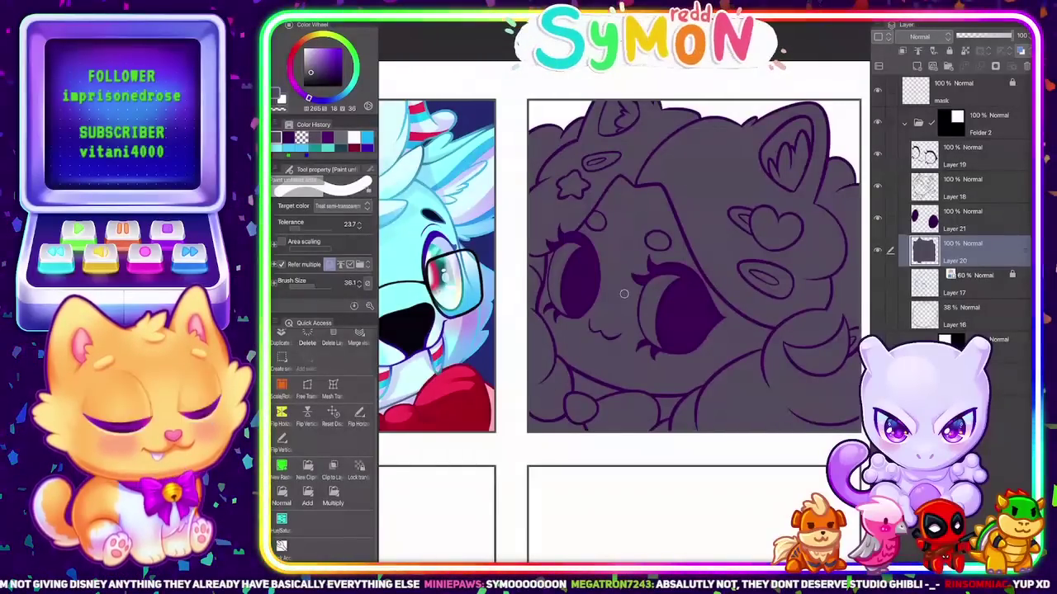
key(ctrl+shift+n)
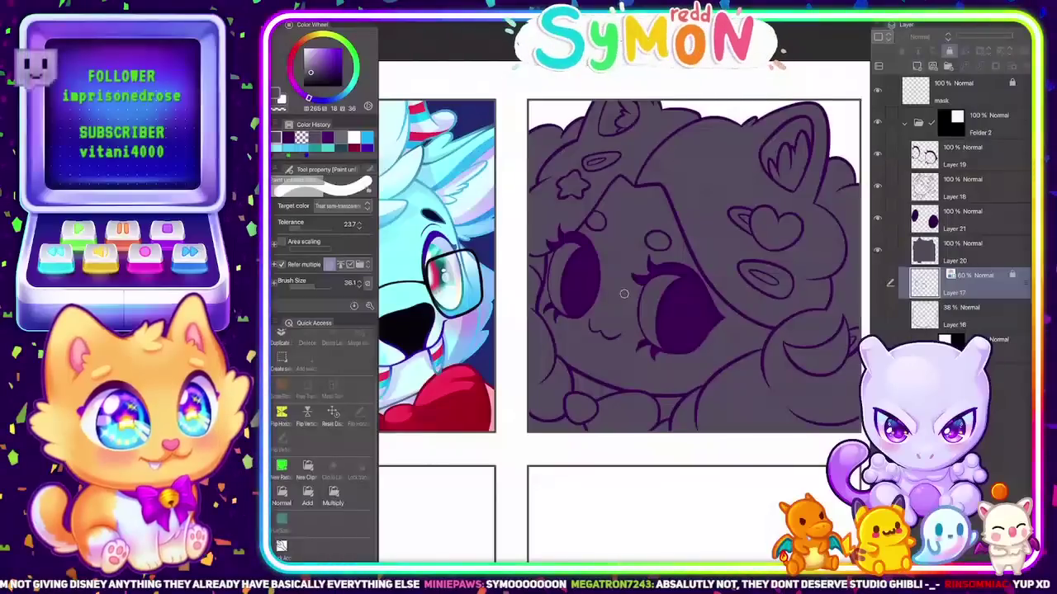
key(m)
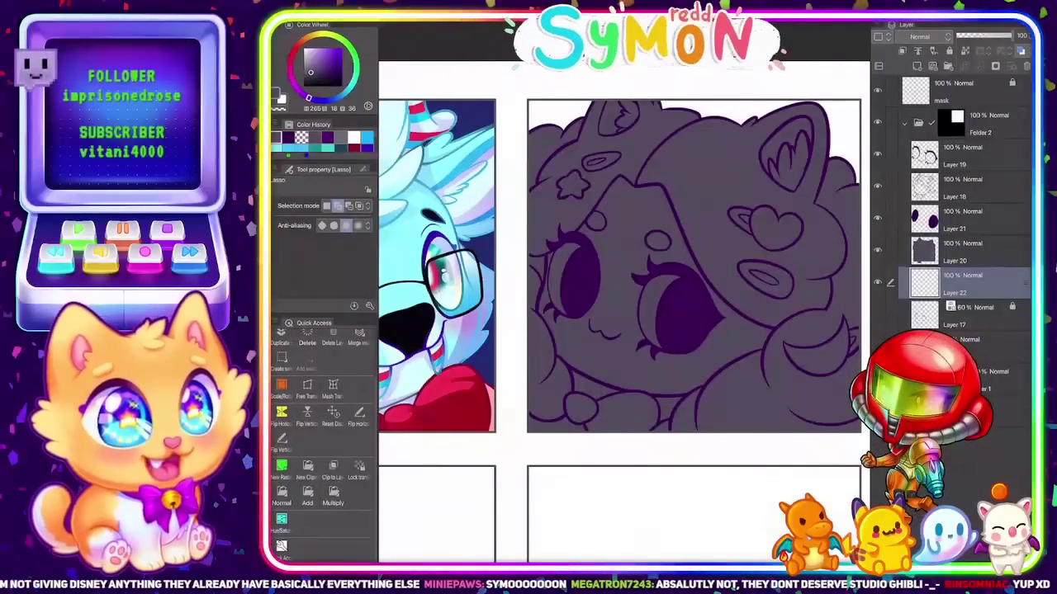
drag(535, 129, 592, 231)
key(ctrl+z)
key(m)
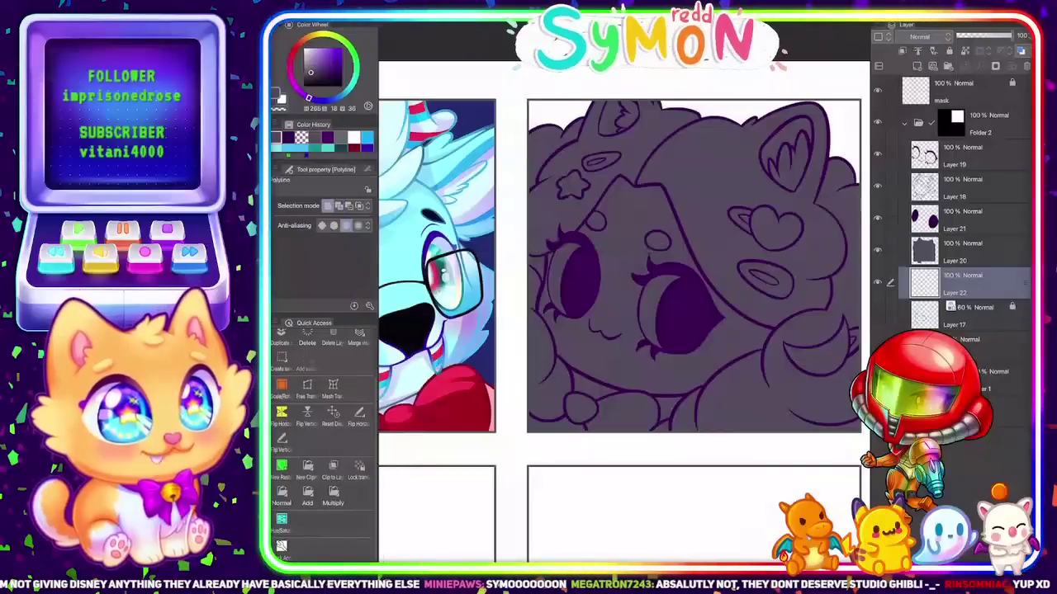
click(520, 86)
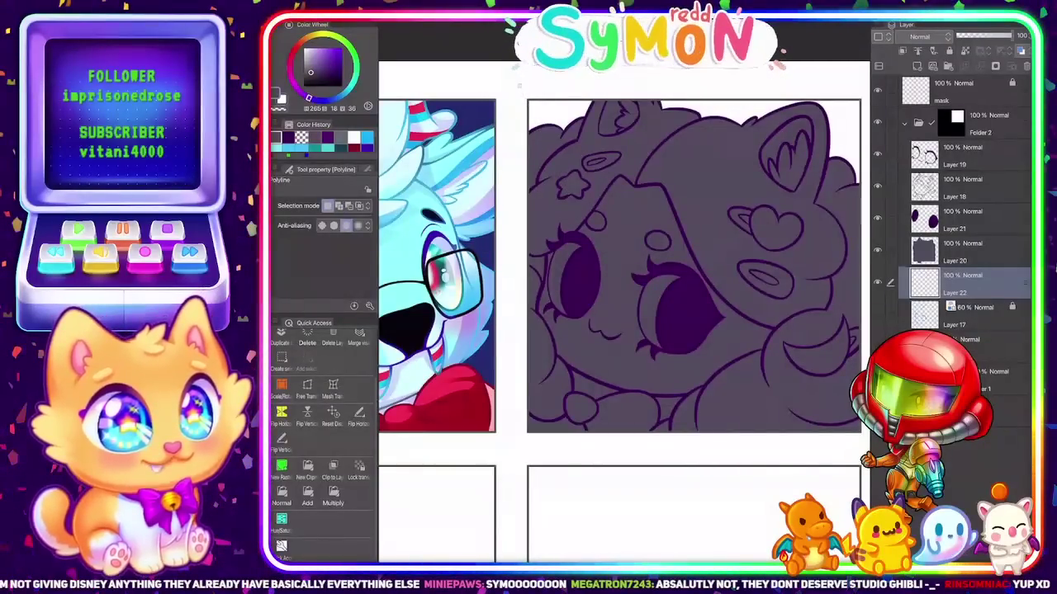
Make a rectangular selection around the whole panel containing the grey character
click(368, 169)
click(330, 201)
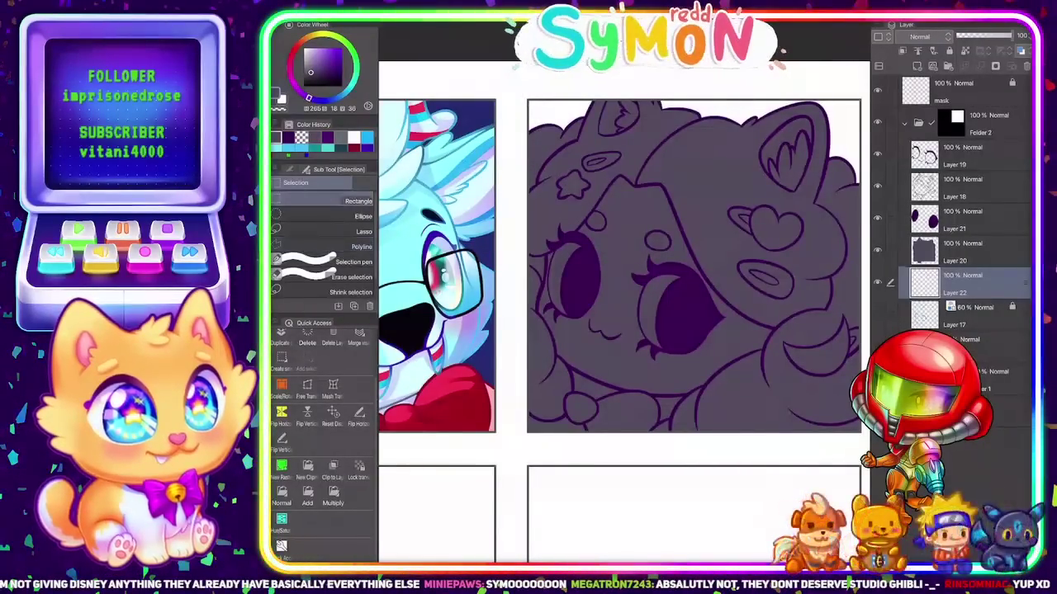
drag(522, 97, 864, 436)
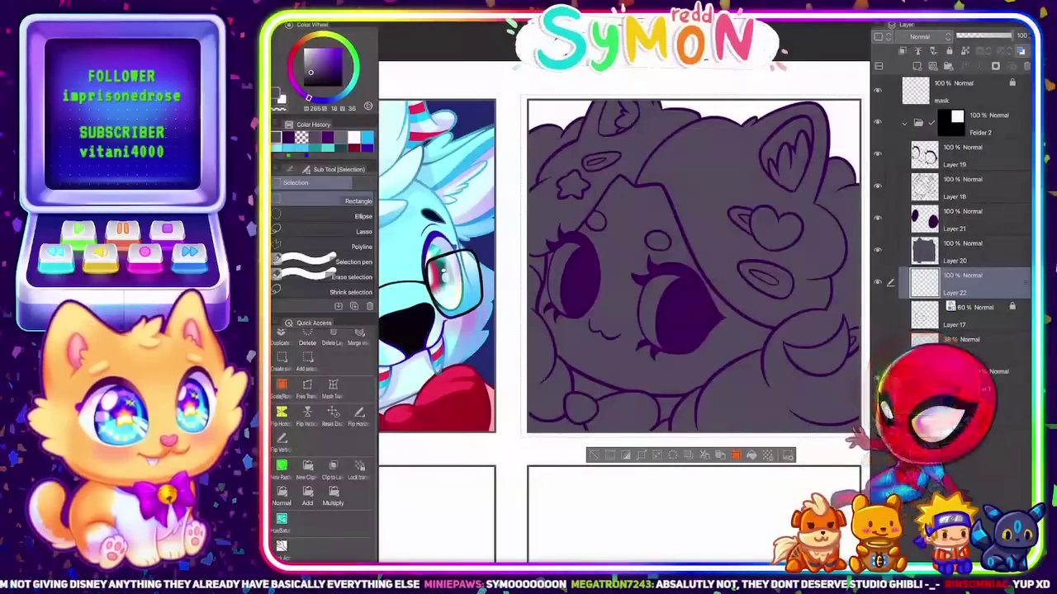
Fill the selected panel area on Layer 22 with bright yellow (H 62, S 100, V 100), referring only to the editing layer
mouse_move(348, 90)
mouse_down()
mouse_move(353, 54)
mouse_move(324, 34)
mouse_up()
click(341, 49)
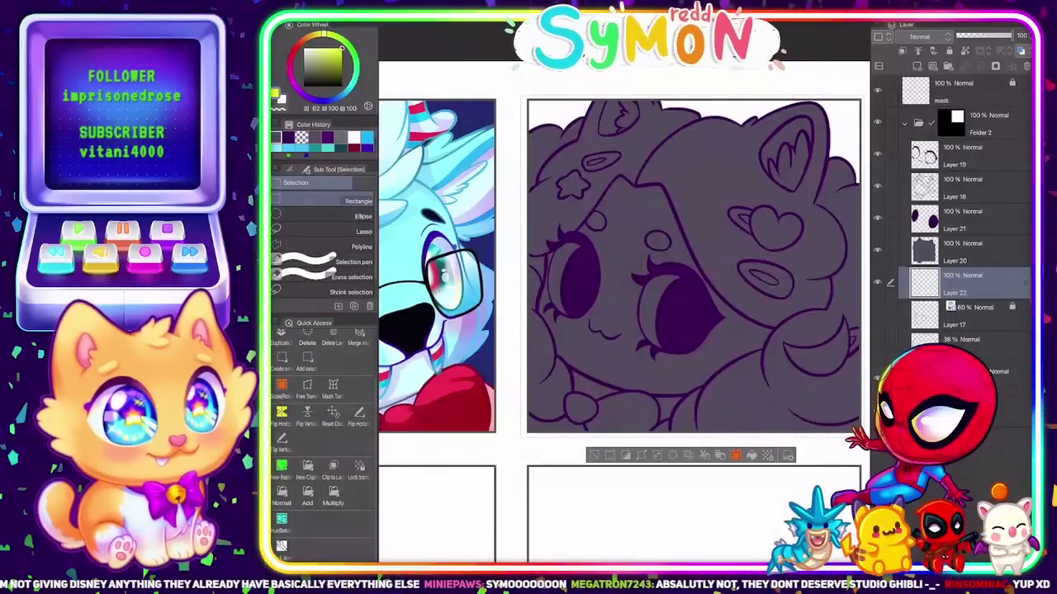
key(g)
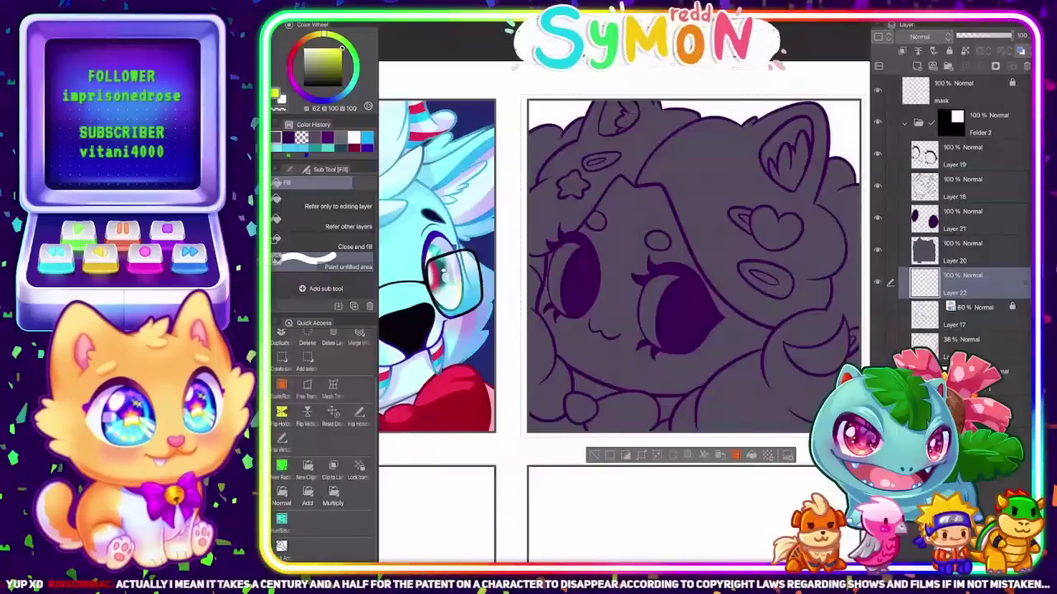
click(338, 206)
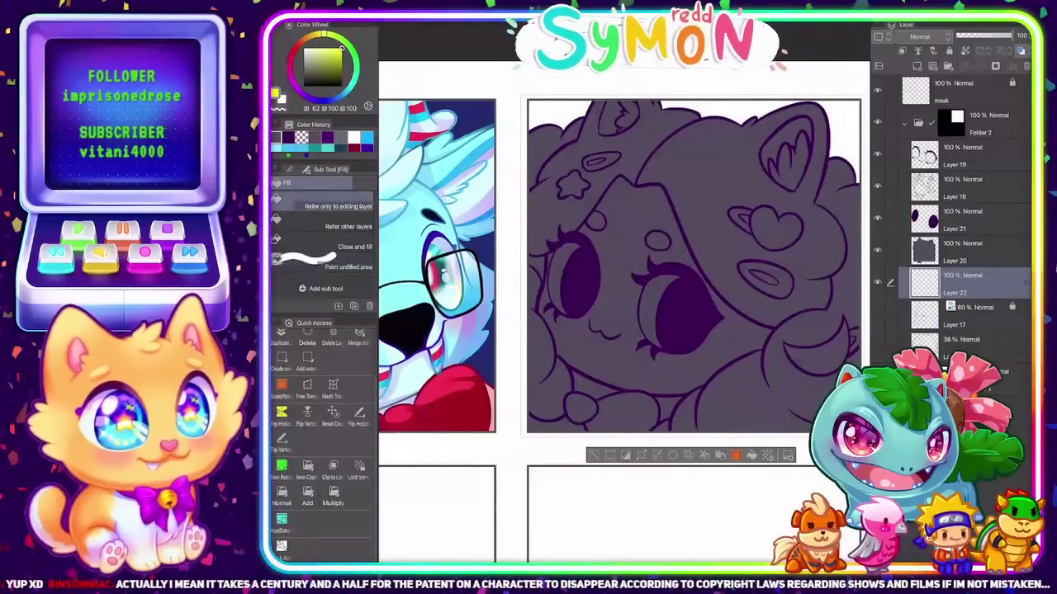
click(694, 264)
drag(693, 264, 663, 236)
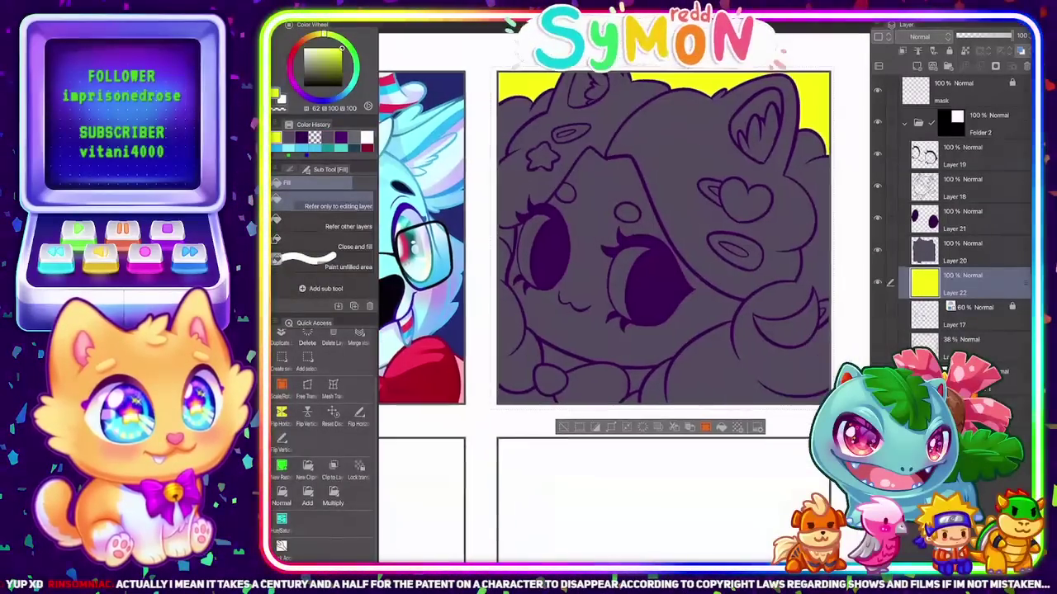
Refill the background on Layer 22 with a warmer yellow (H 47, S 100, V 100) and clear the selection
click(315, 35)
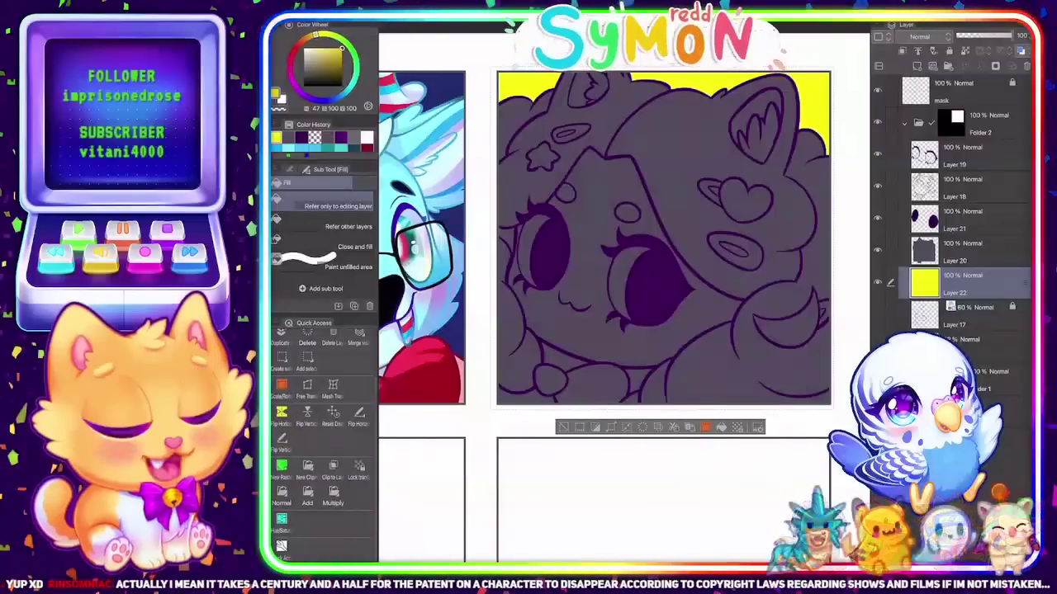
click(663, 236)
click(564, 427)
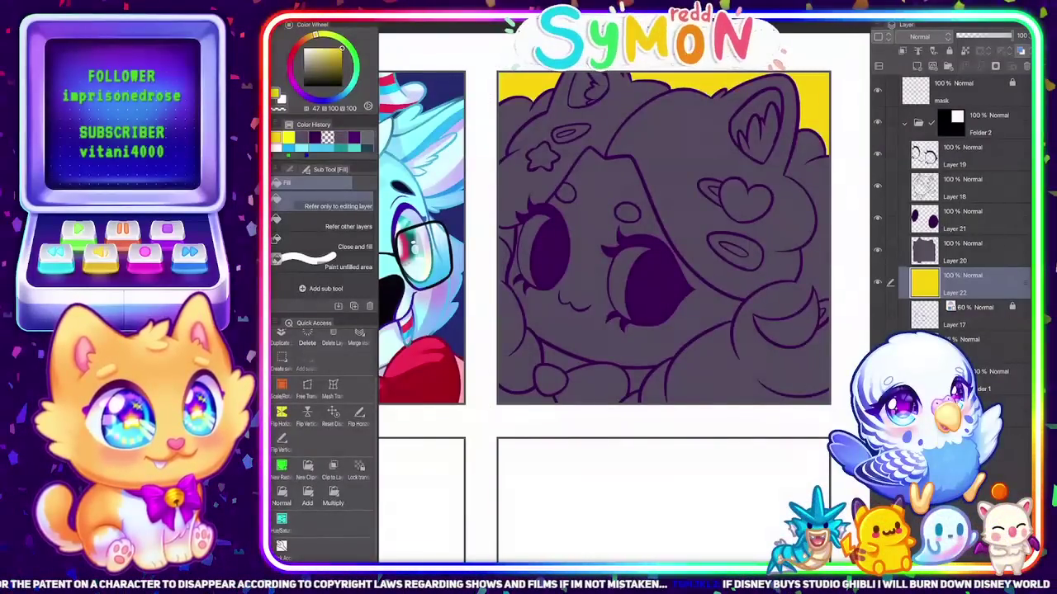
Add a new layer clipped to Layer 20 and switch to the G-pen 3
click(974, 251)
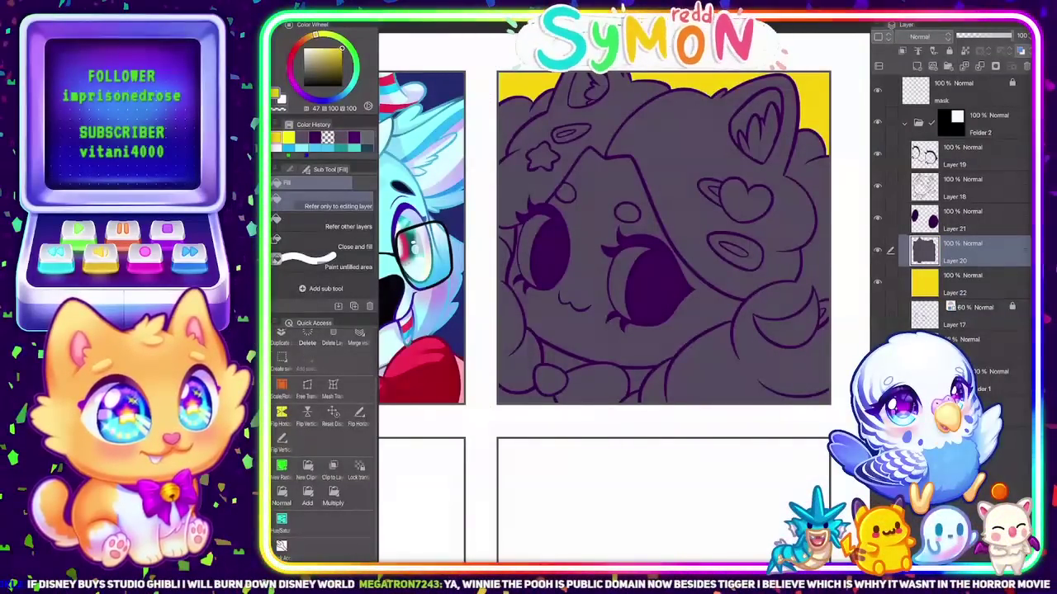
click(307, 470)
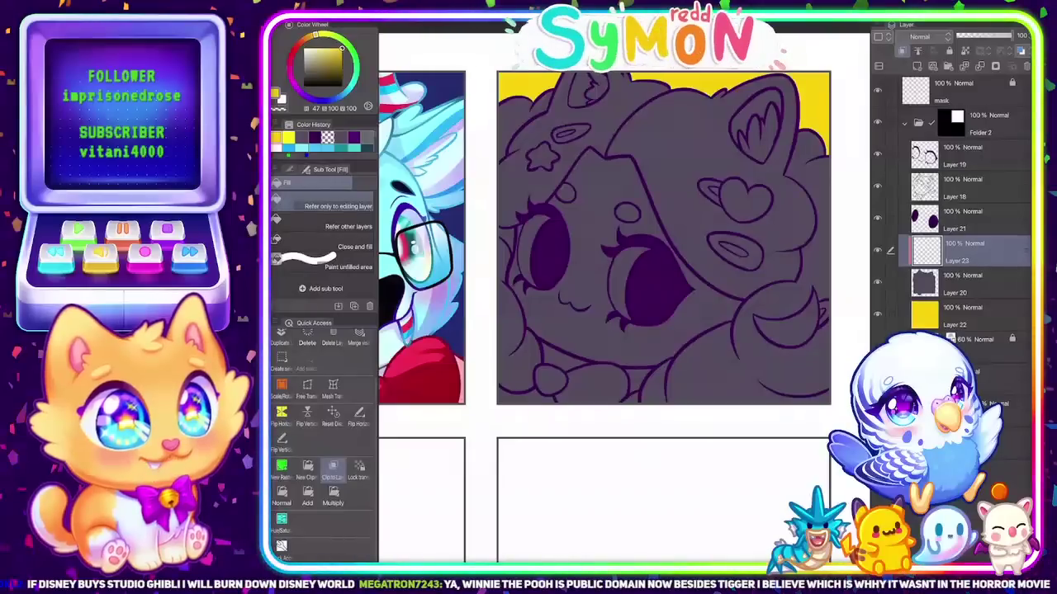
key(p)
key(p)
On Layer 18, erase the hairline between the forehead peak and the left eye, along with the top of the left eyebrow
scroll(660, 240, up, 1)
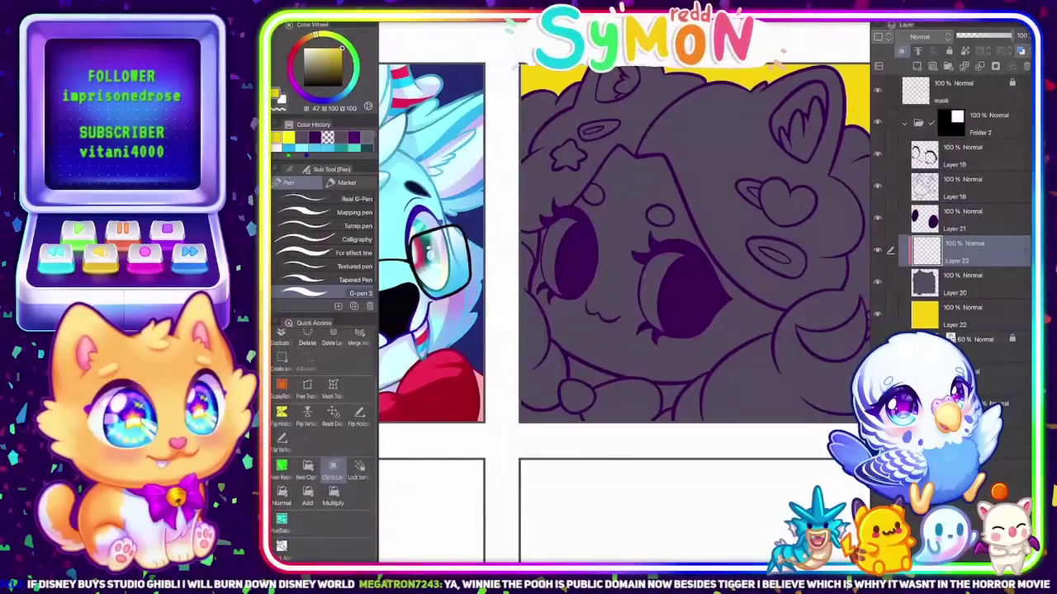
scroll(660, 247, up, 2)
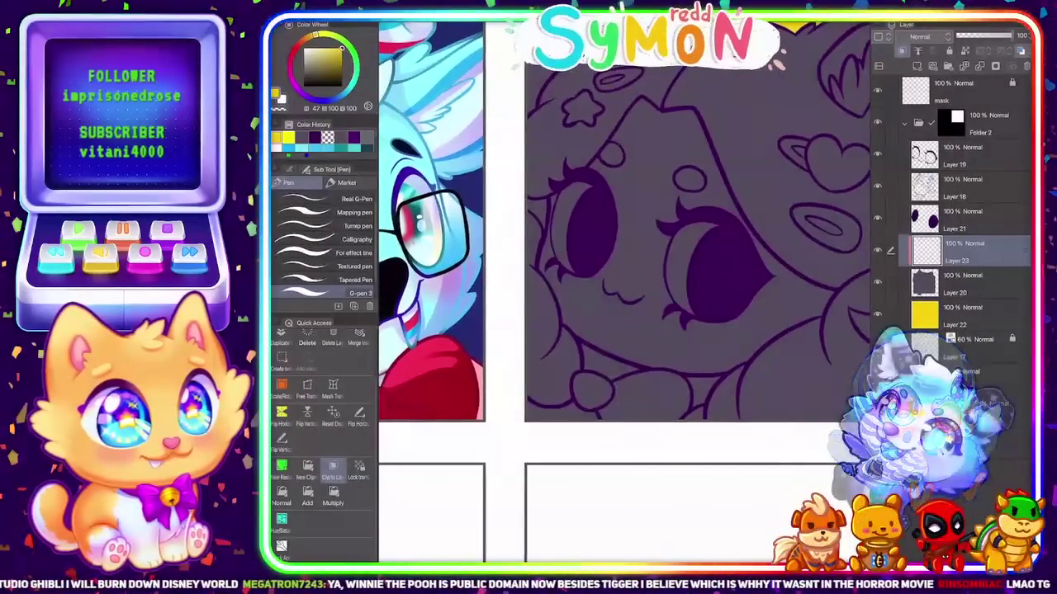
scroll(663, 238, up, 1)
scroll(663, 238, down, 4)
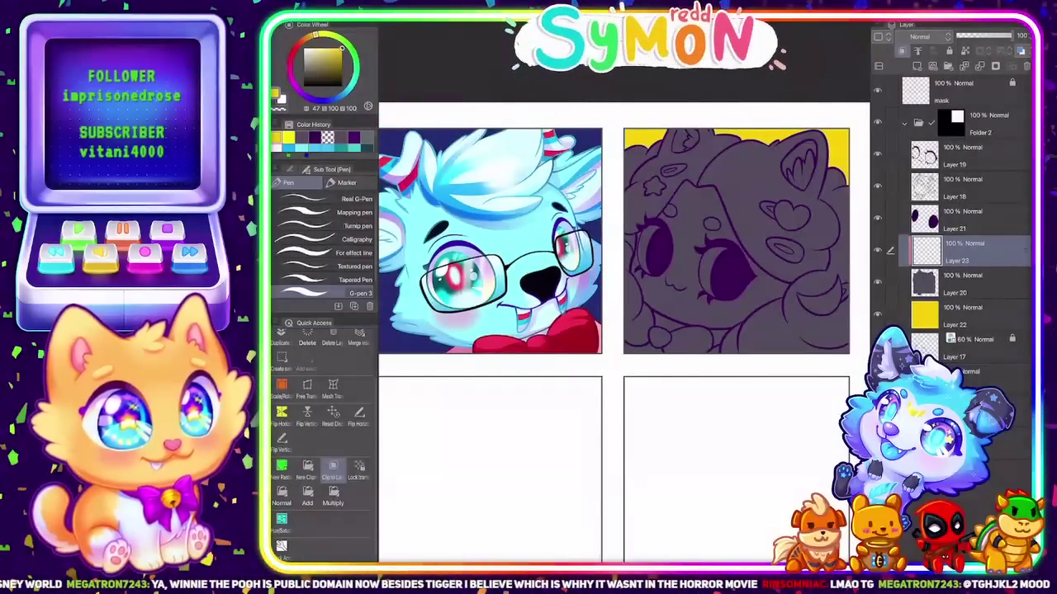
scroll(724, 302, up, 1)
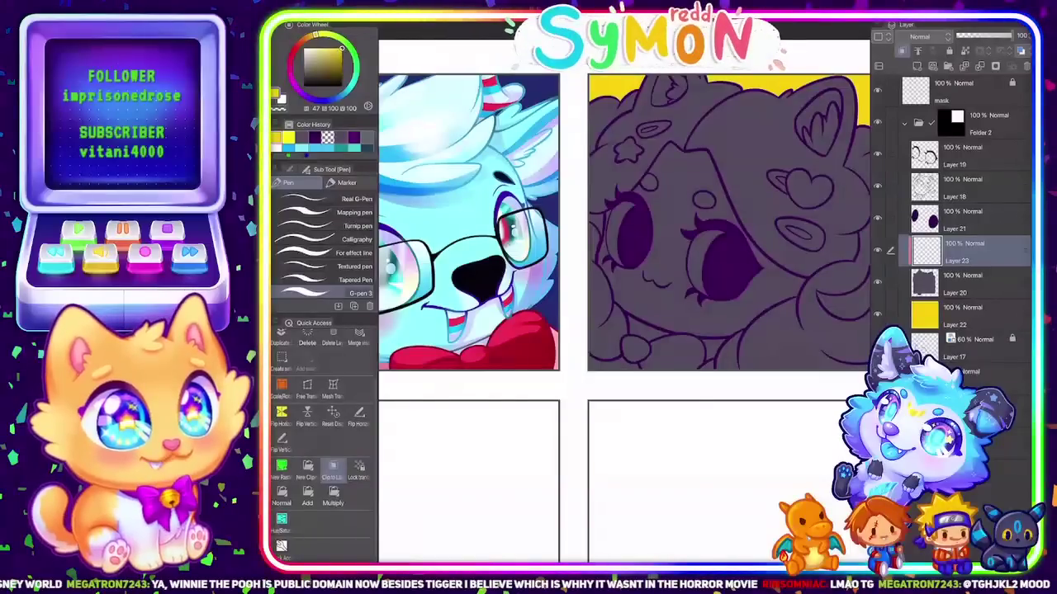
click(966, 187)
scroll(703, 199, up, 2)
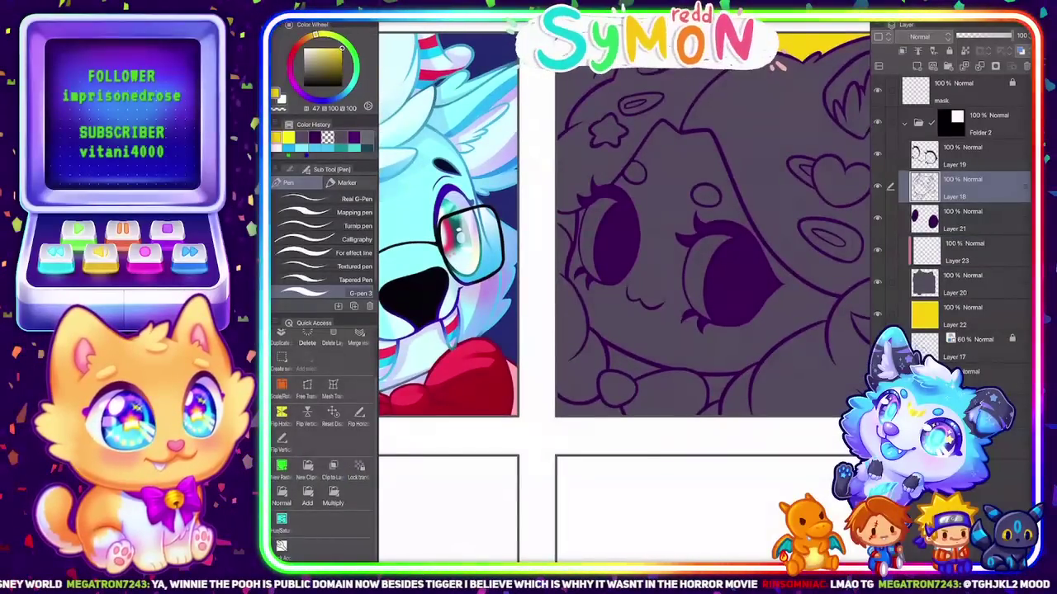
key(e)
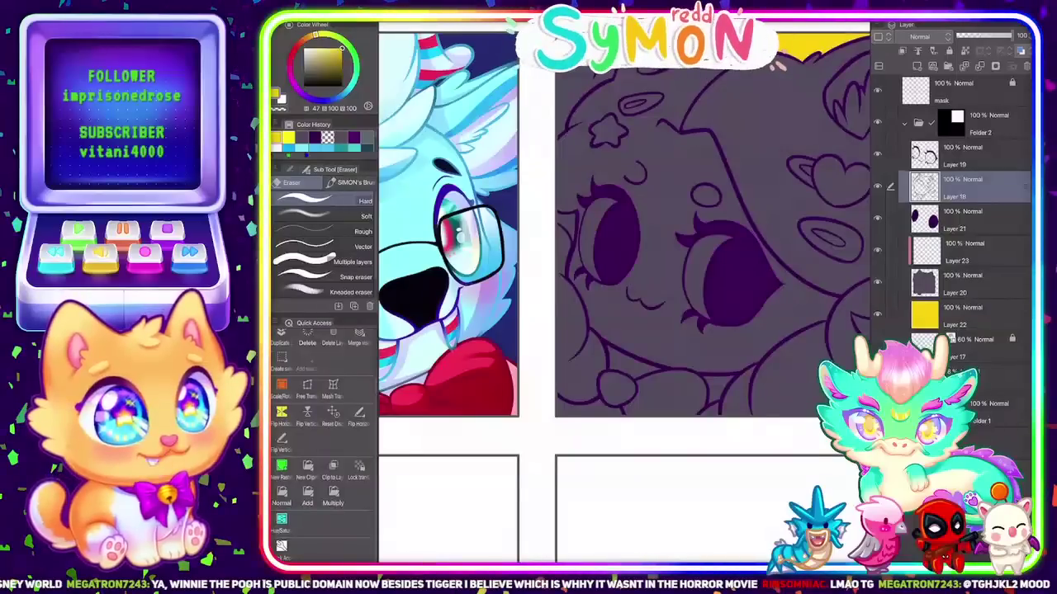
Redraw the top of the left eyebrow oval with the G-pen 3 in dark purple (H 285, S 100, V 32)
click(315, 138)
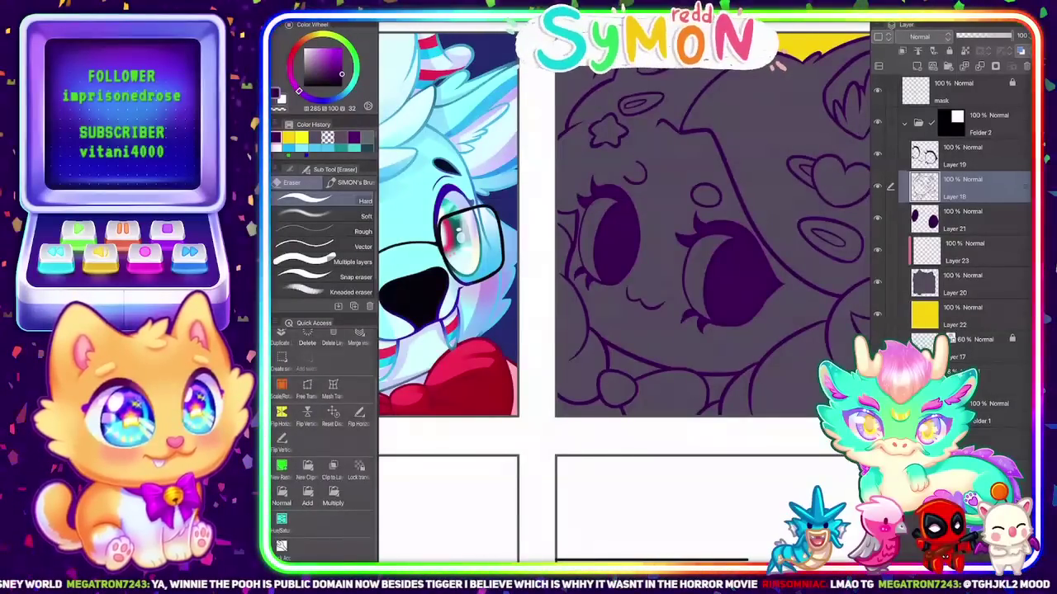
key(p)
scroll(624, 289, up, 4)
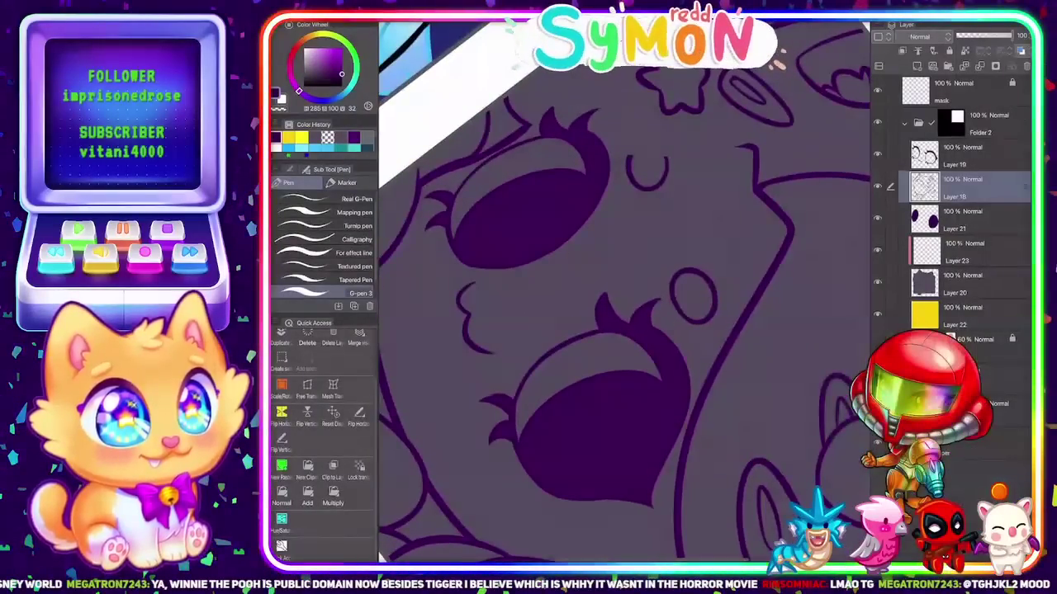
mouse_move(628, 166)
mouse_down()
mouse_move(642, 139)
mouse_move(632, 152)
mouse_move(665, 163)
mouse_up()
key(ctrl+z)
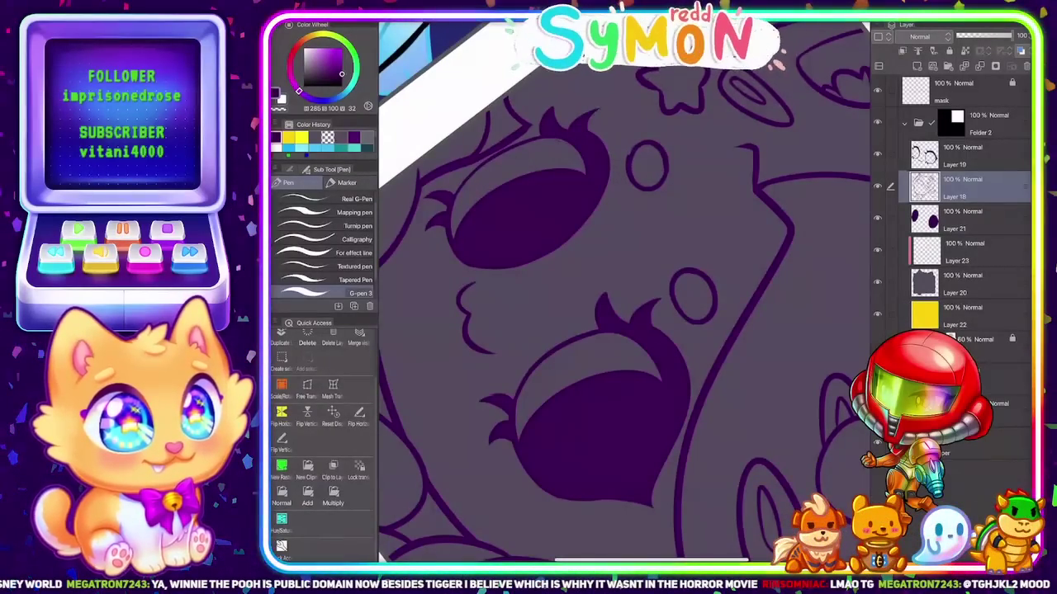
Redraw the hairline from the forehead peak down to the left eye and clean up the excess line around the lashes
scroll(624, 289, down, 4)
scroll(624, 289, up, 3)
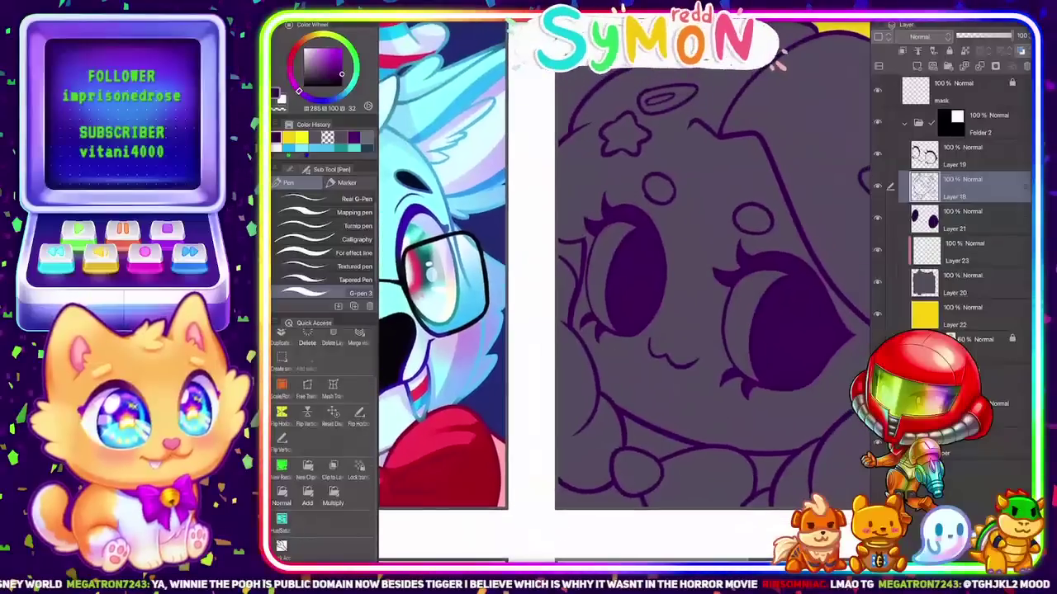
drag(677, 138, 591, 219)
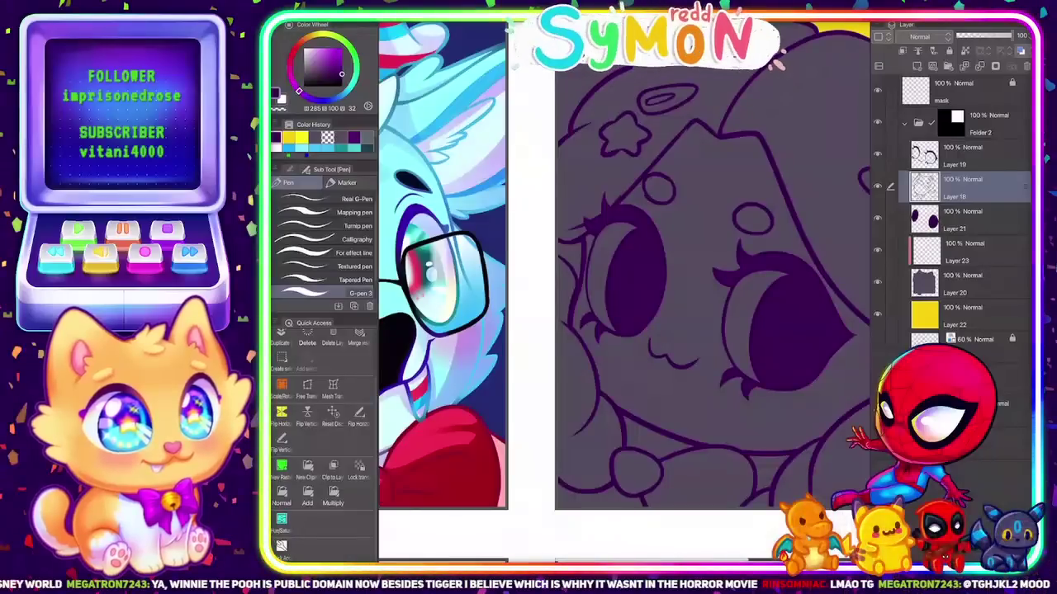
key(e)
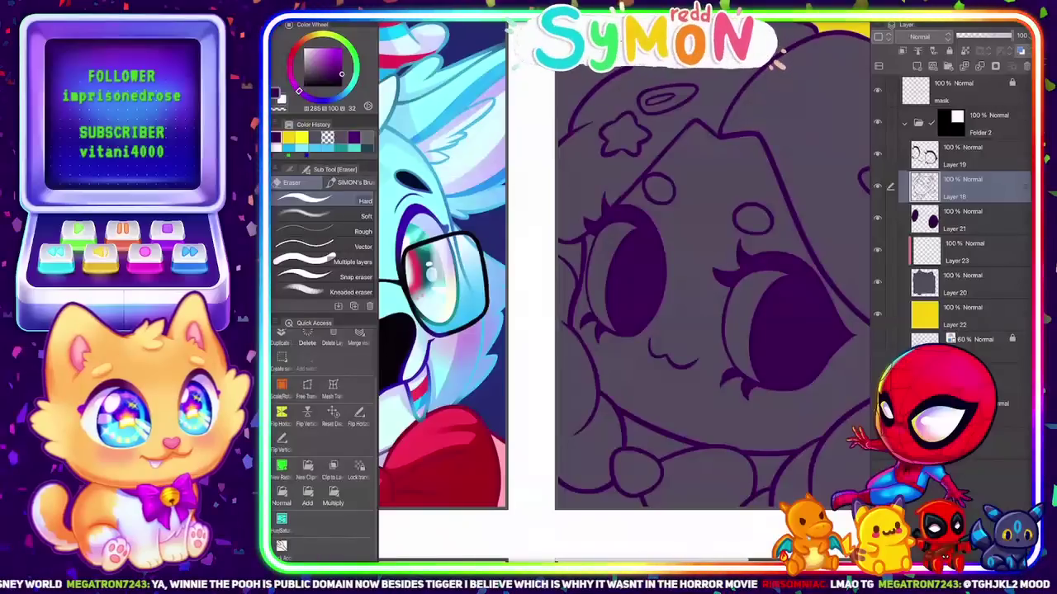
key(p)
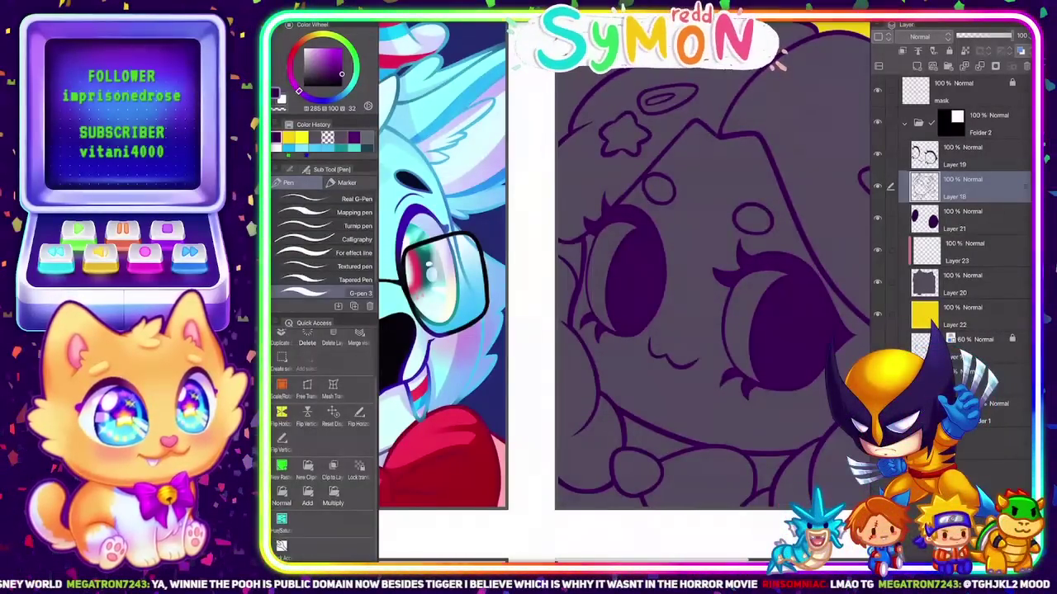
Examine the corrected hairline and eyebrow line art up close and within the whole panel
scroll(734, 297, down, 5)
scroll(734, 298, up, 4)
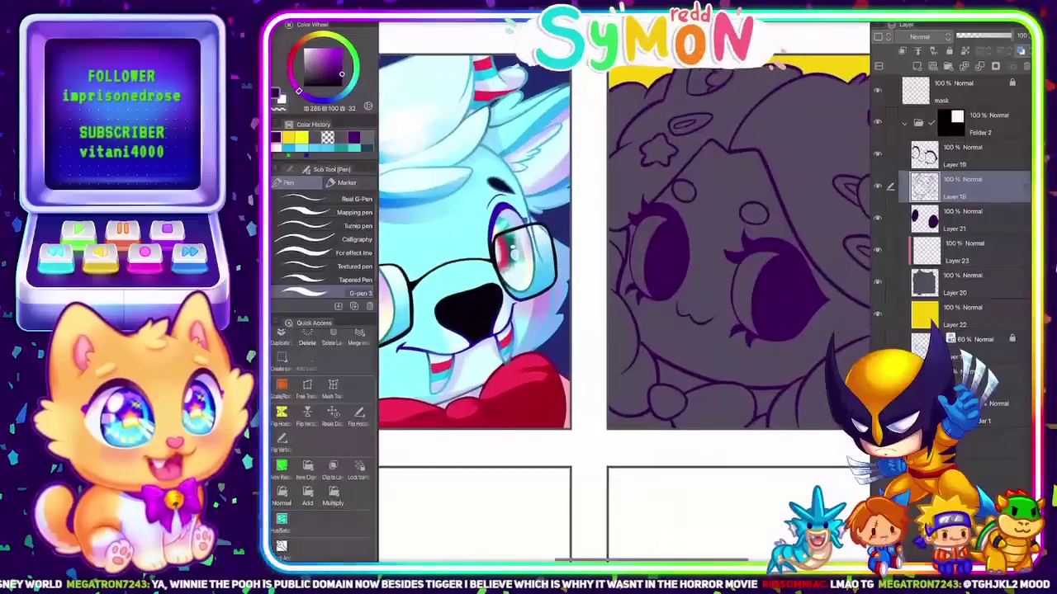
scroll(624, 272, up, 1)
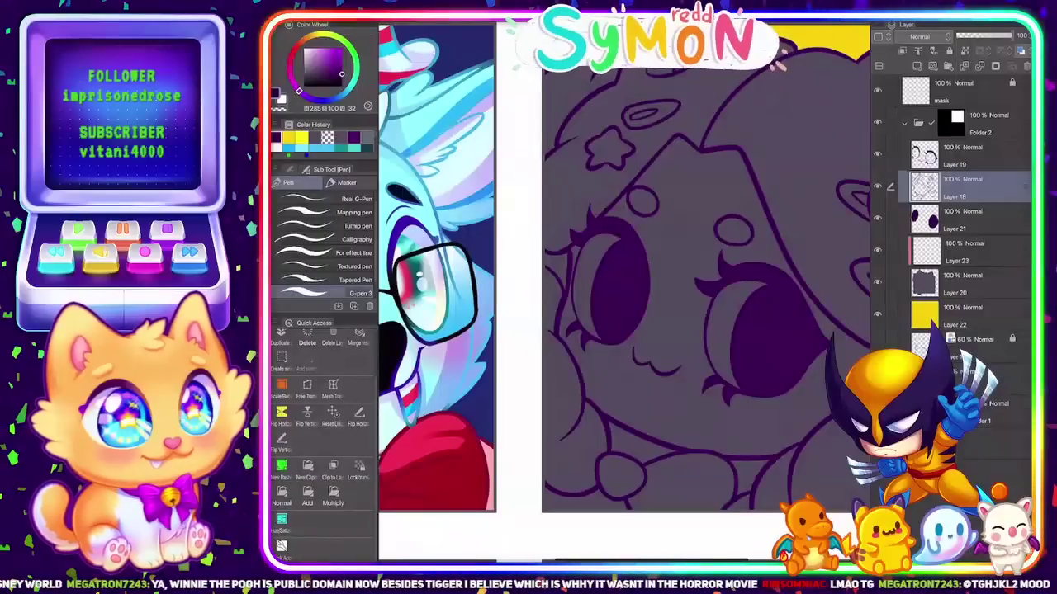
scroll(710, 256, down, 4)
scroll(710, 264, up, 1)
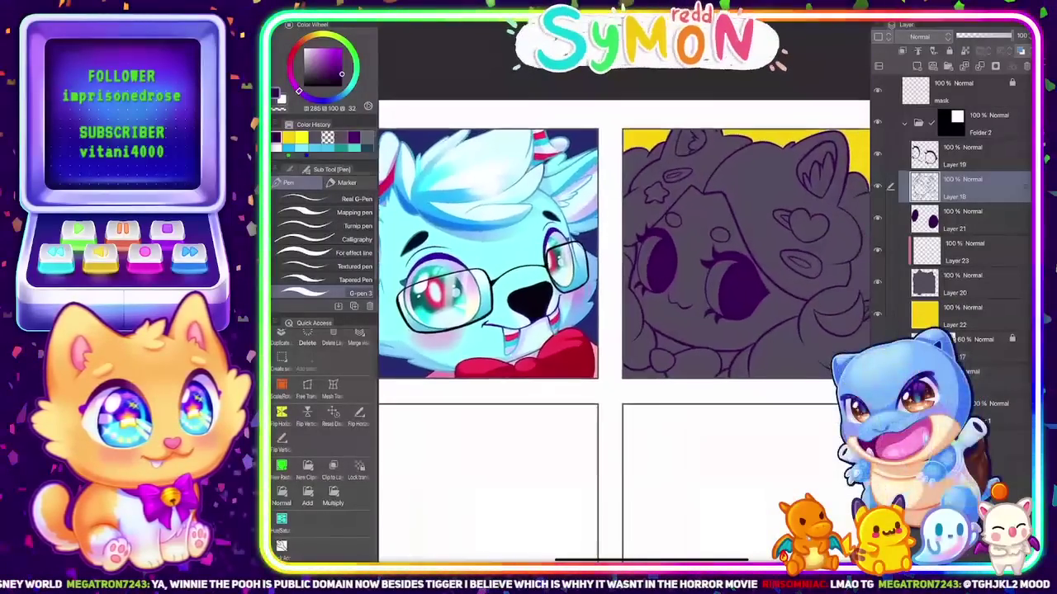
scroll(716, 258, up, 1)
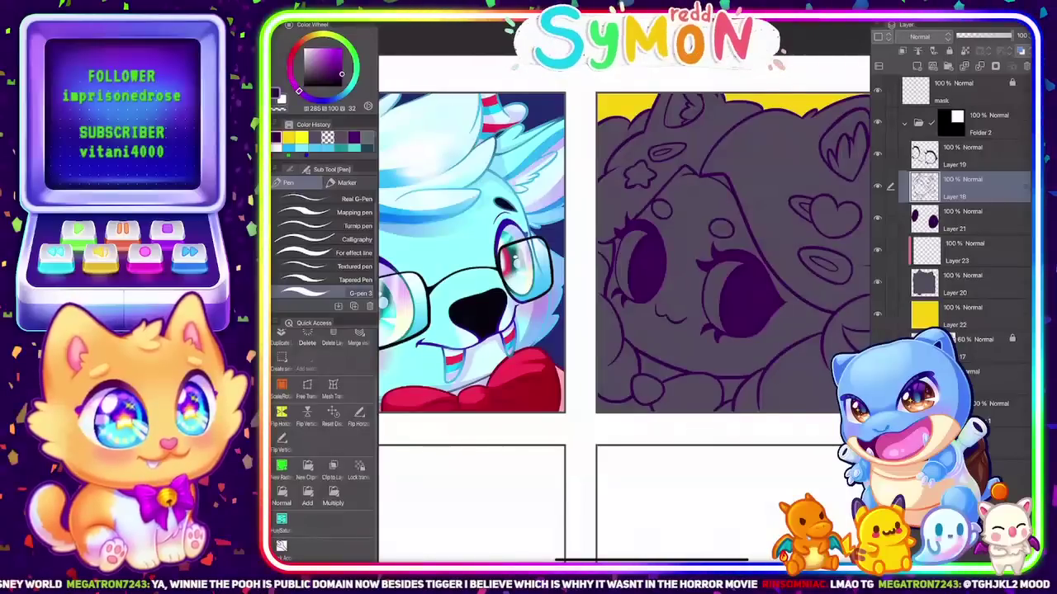
scroll(628, 289, down, 2)
scroll(628, 289, up, 3)
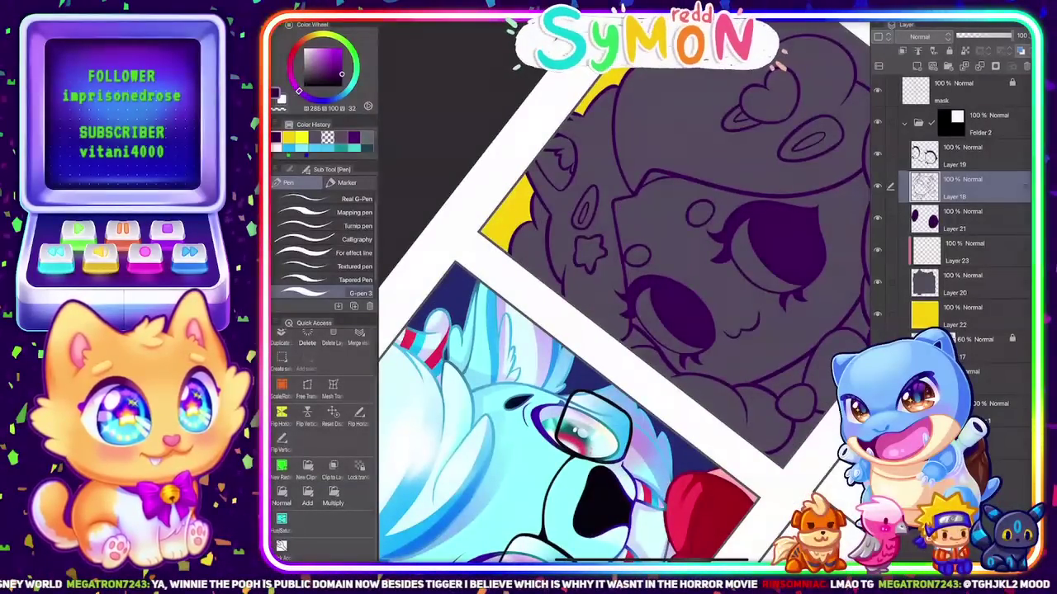
scroll(624, 289, down, 3)
scroll(624, 289, up, 1)
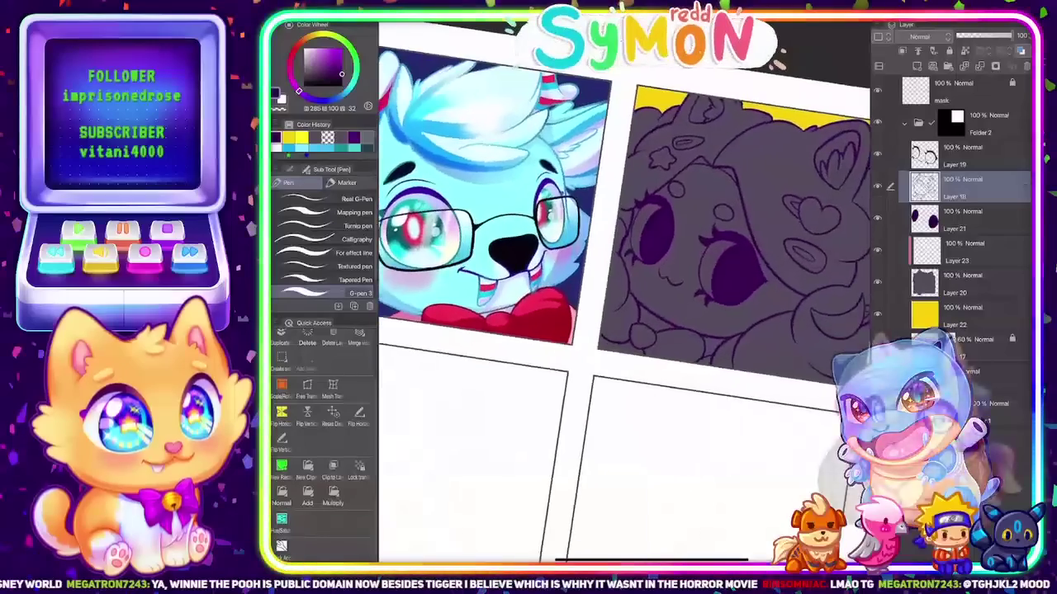
Draw short inner strand lines along the hair parting at the forehead peak on Layer 18, undoing the last stroke
scroll(624, 289, up, 2)
scroll(624, 288, up, 4)
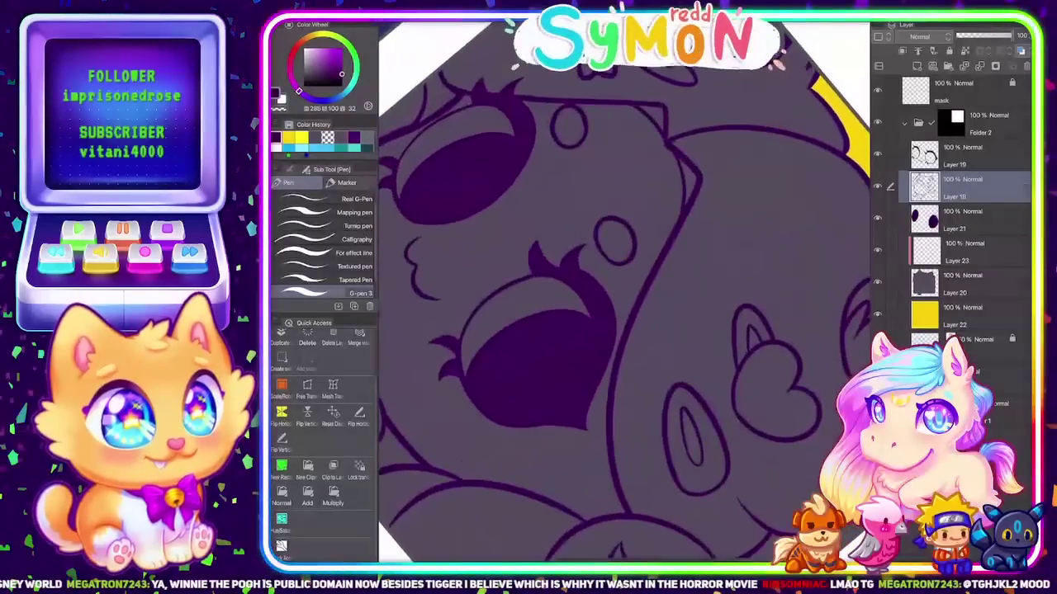
drag(631, 107, 663, 137)
drag(674, 155, 686, 216)
mouse_move(638, 105)
mouse_down()
mouse_move(679, 172)
mouse_move(675, 223)
mouse_up()
key(ctrl+z)
scroll(624, 297, down, 5)
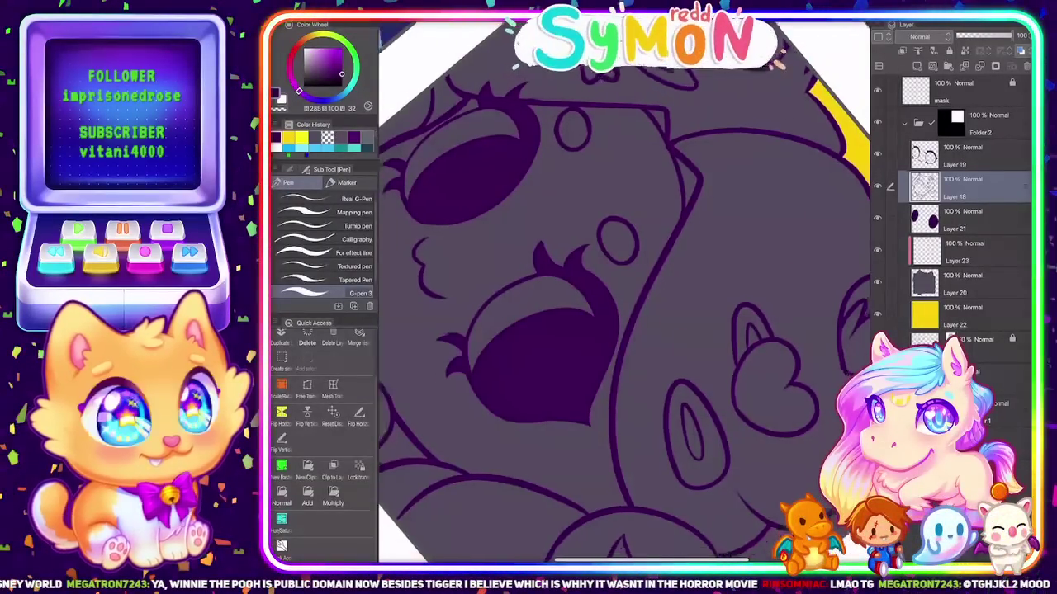
Examine the panel's line art as a whole and up close around the face
scroll(714, 215, up, 2)
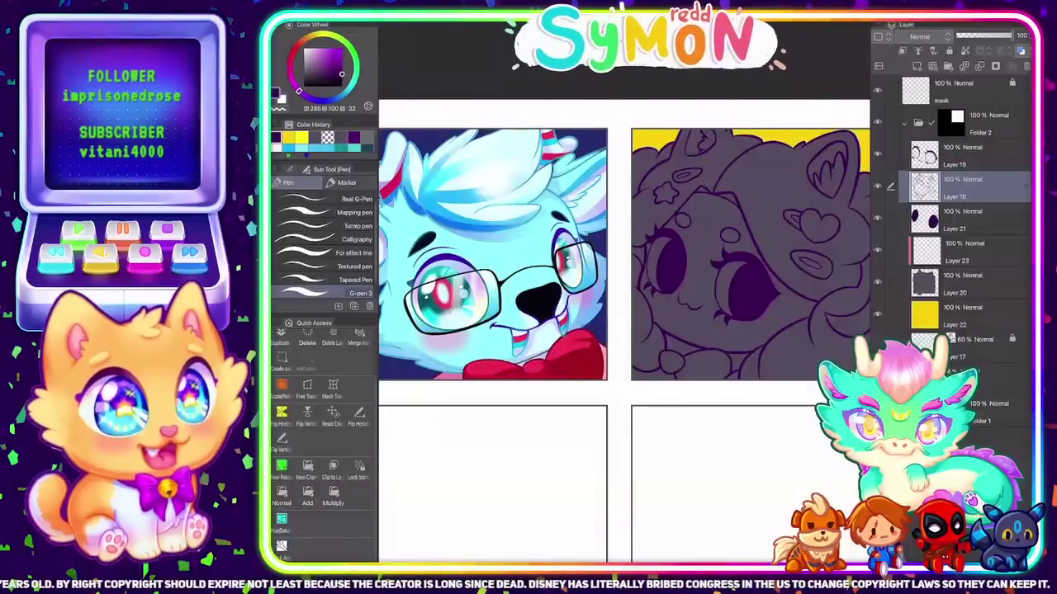
drag(710, 273, 654, 286)
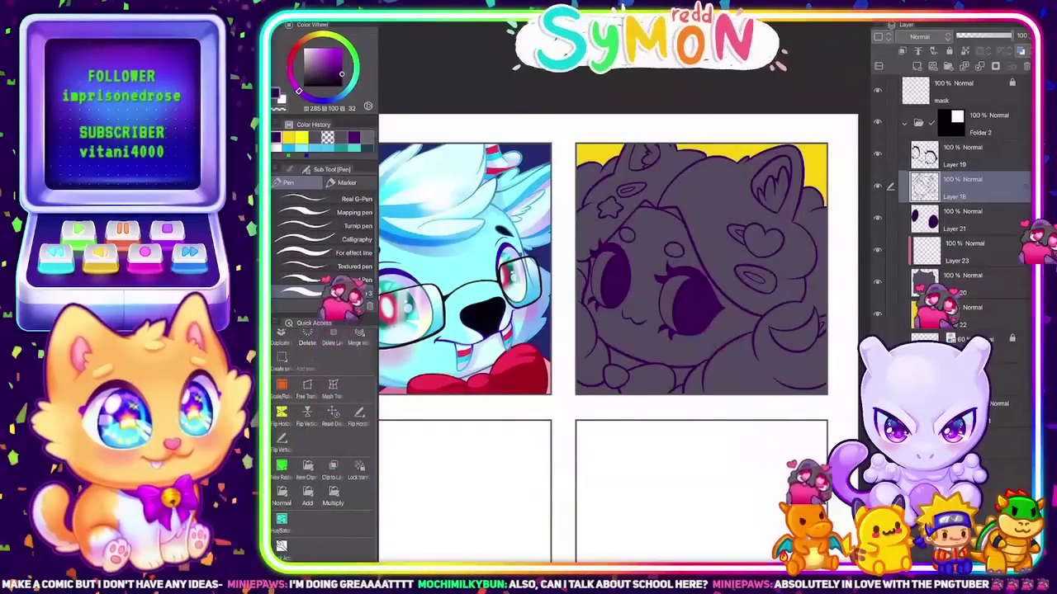
click(975, 252)
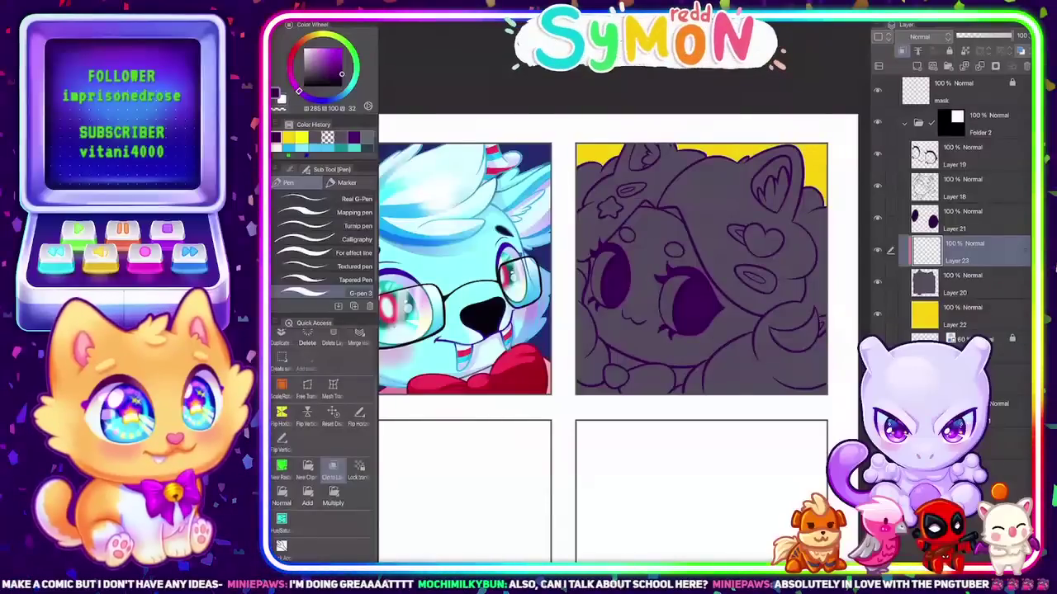
scroll(580, 332, up, 2)
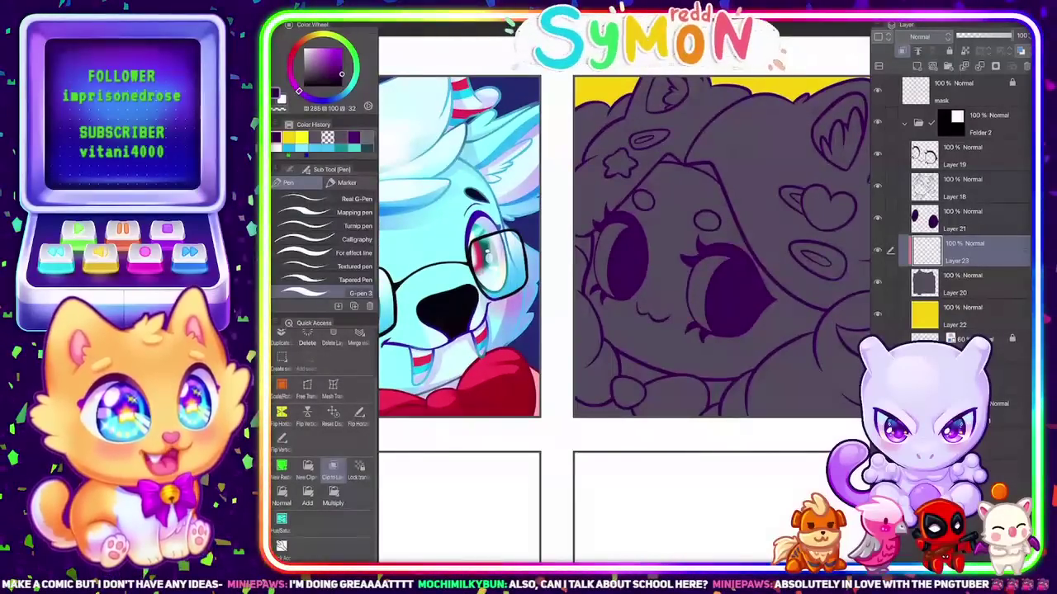
scroll(636, 206, down, 2)
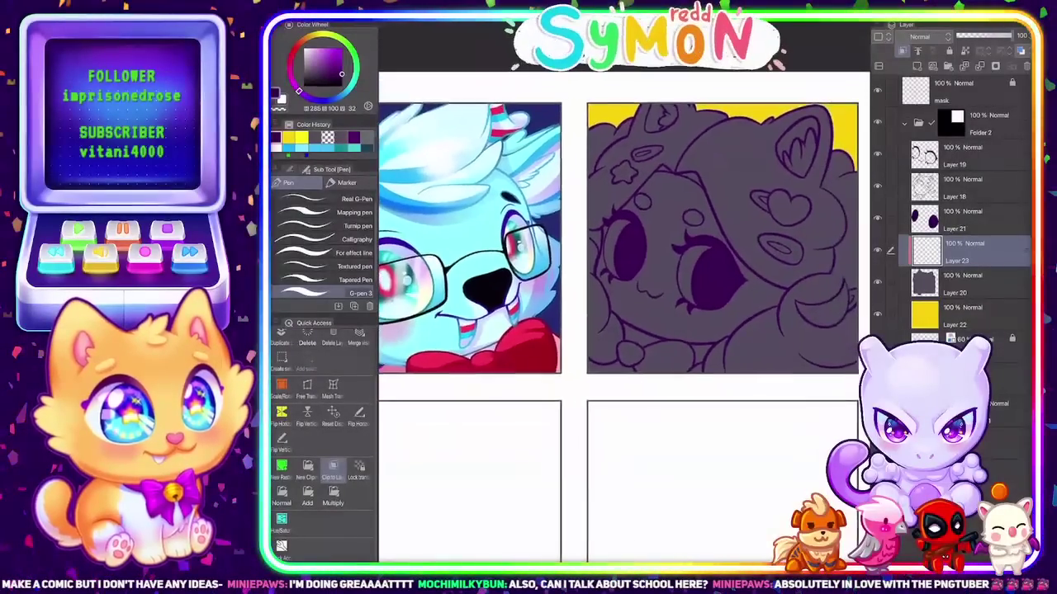
scroll(798, 346, up, 3)
scroll(767, 148, up, 1)
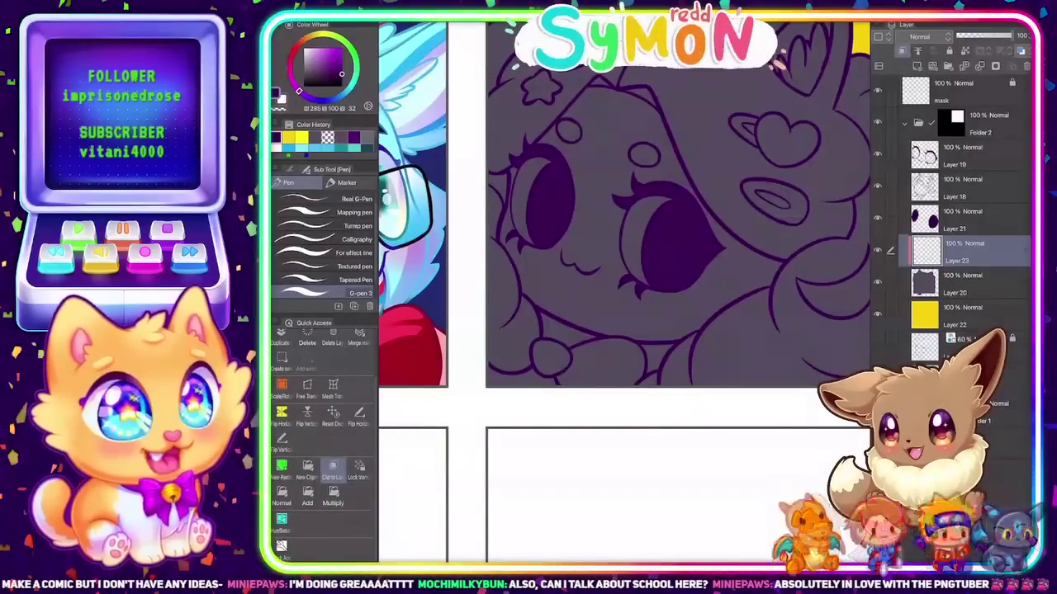
On Layer 18, erase the hair lock outline below the large eye and redraw it curving up to the hairline with the G-pen 3
click(978, 219)
click(979, 187)
key(e)
scroll(625, 231, up, 3)
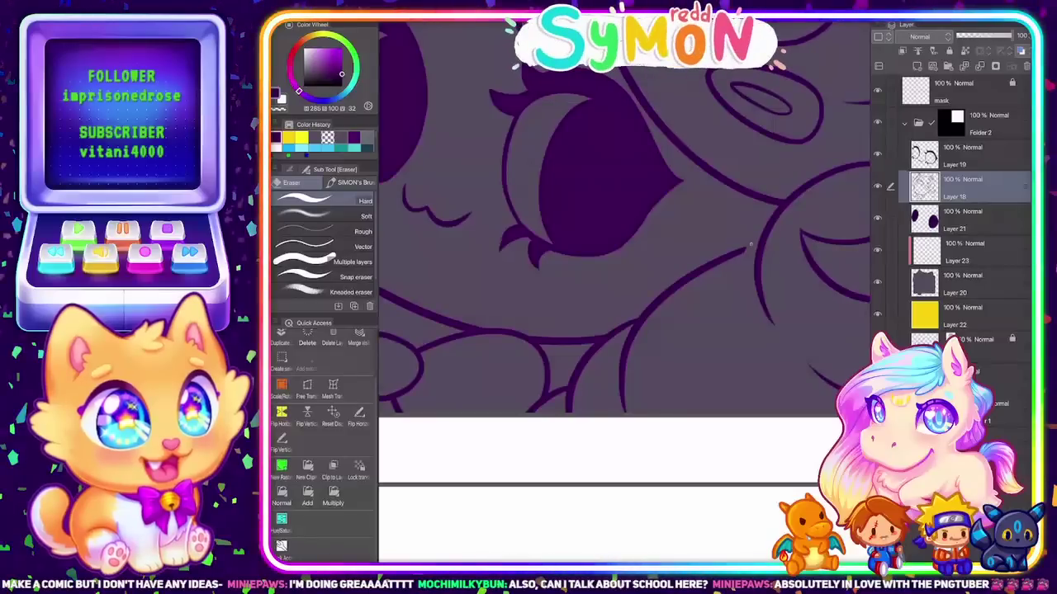
drag(635, 348, 686, 279)
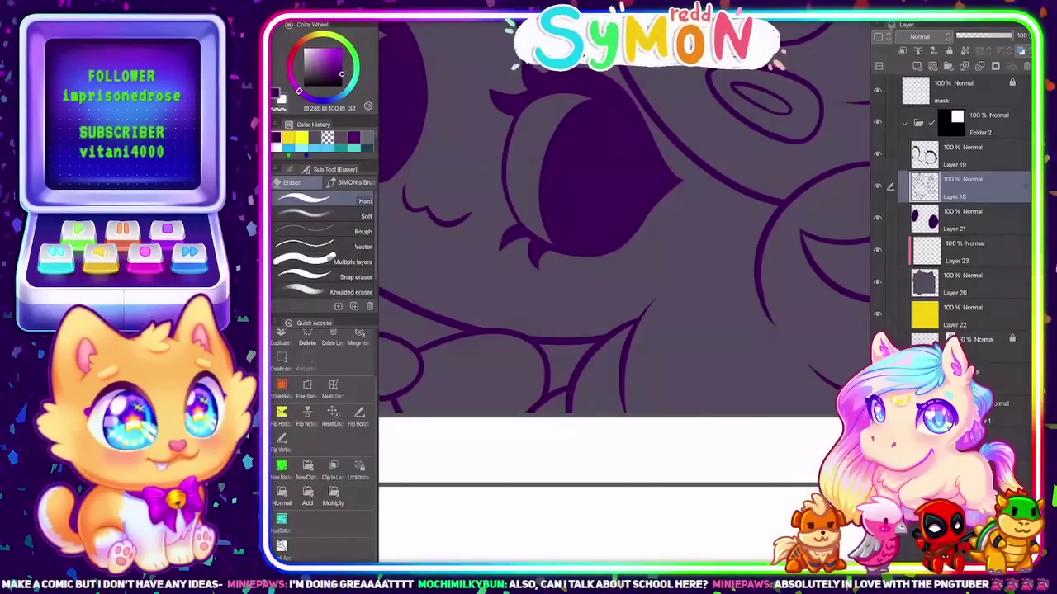
key(p)
drag(634, 321, 753, 194)
key(ctrl+z)
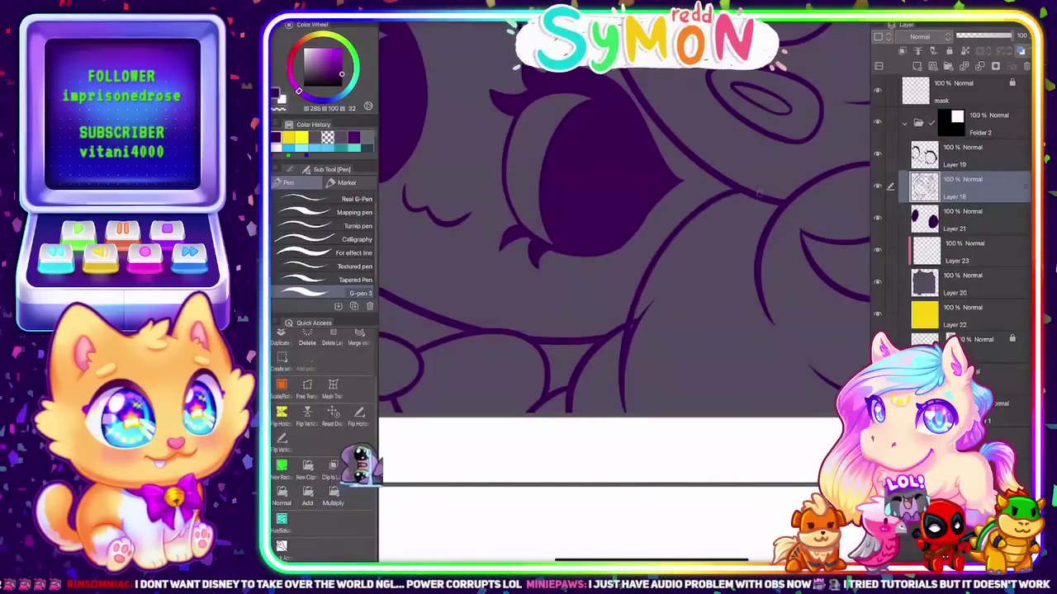
Erase the leftover stub where the redrawn hair lock meets its lower line, undoing the last eraser stroke
key(e)
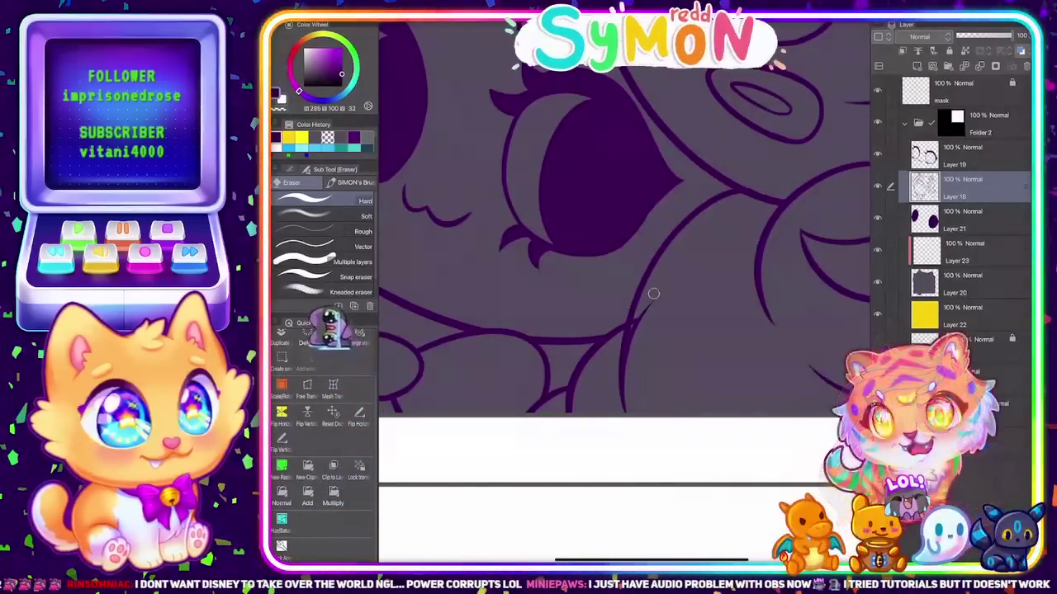
drag(637, 310, 625, 411)
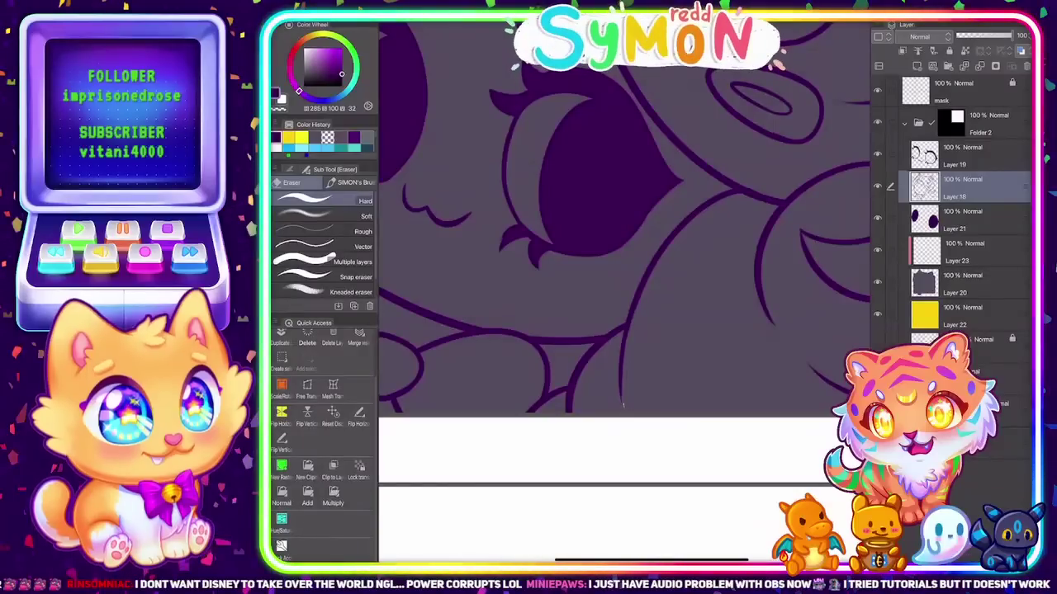
key(ctrl+z)
drag(637, 306, 623, 405)
key(ctrl+z)
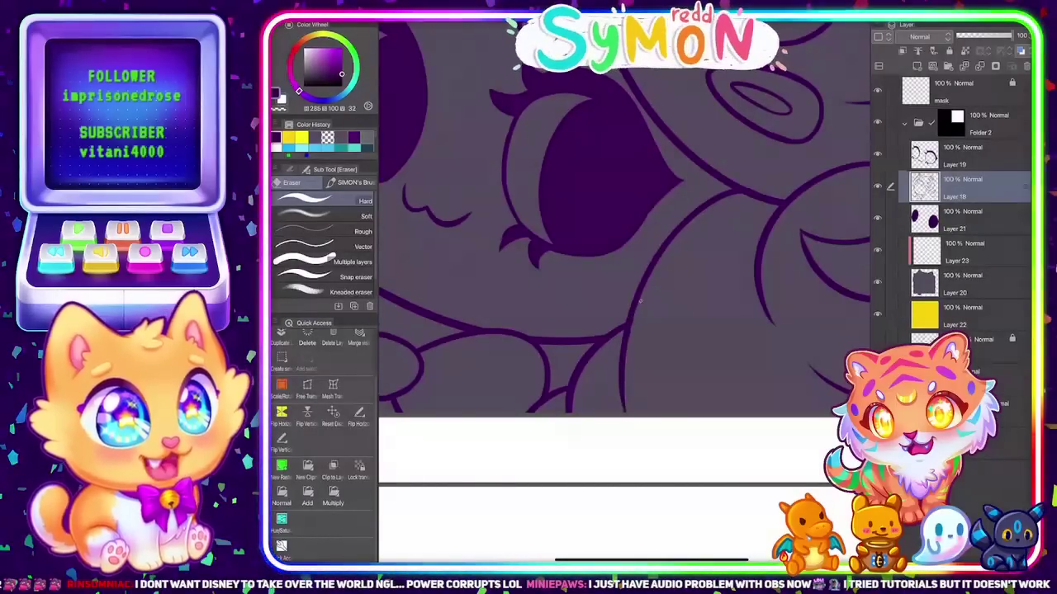
Examine the redrawn hair lock and the rest of the line art up close, rotated and within the full page
scroll(624, 285, down, 2)
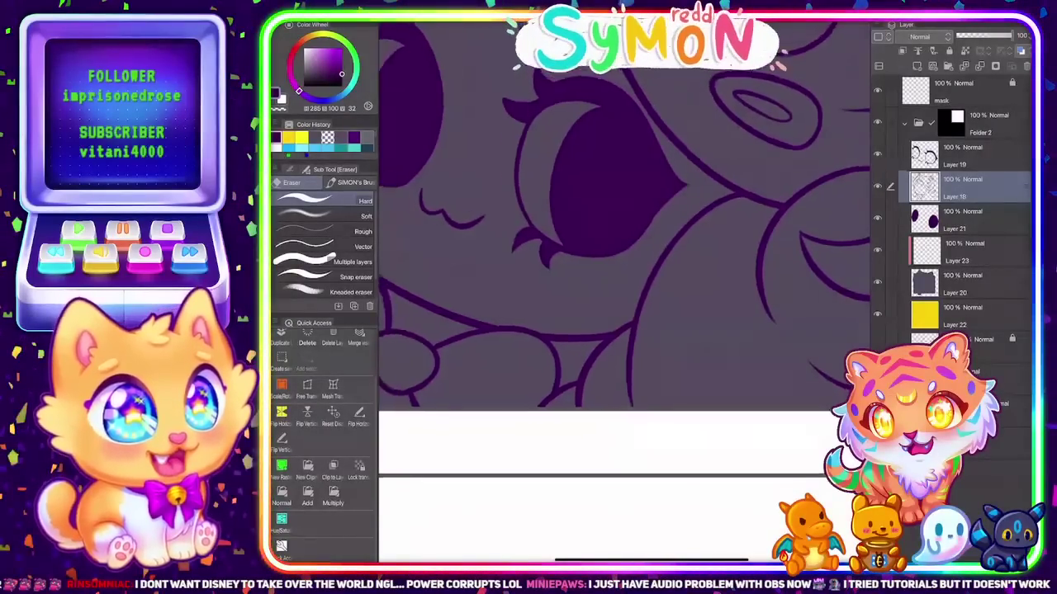
scroll(624, 285, up, 4)
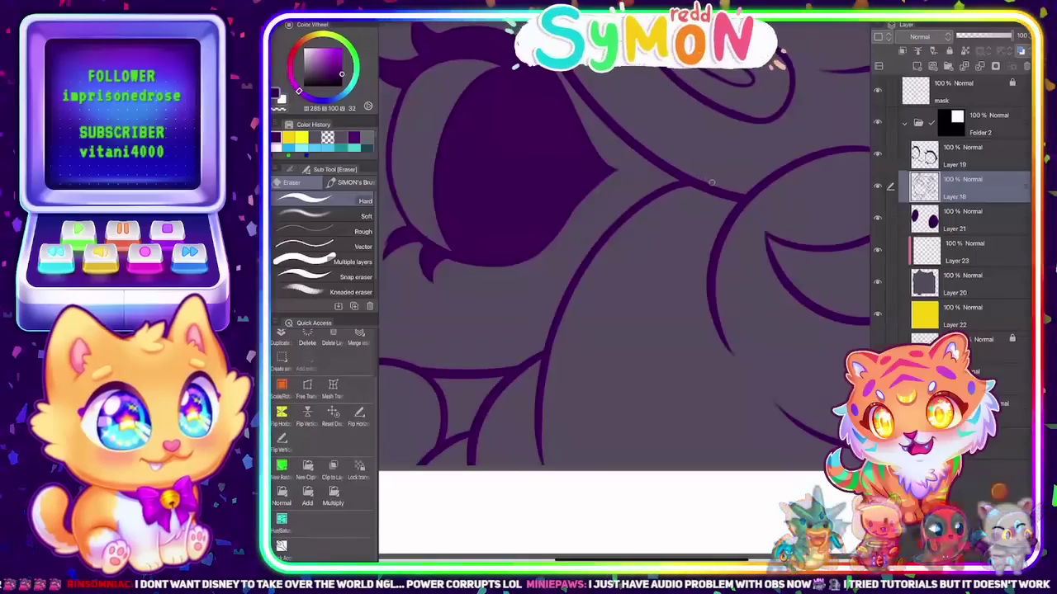
scroll(624, 285, down, 6)
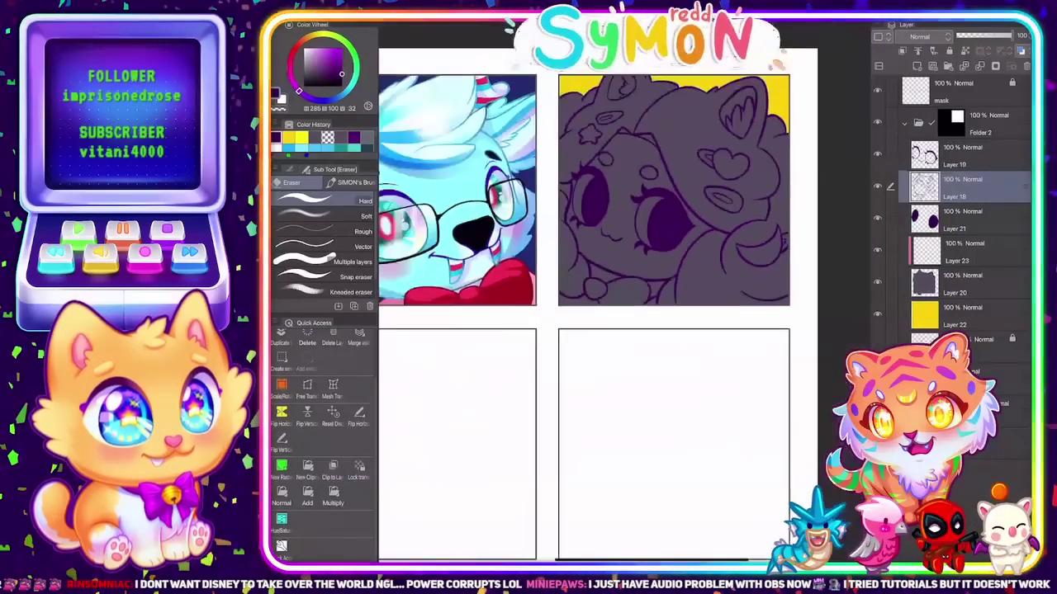
scroll(624, 285, up, 2)
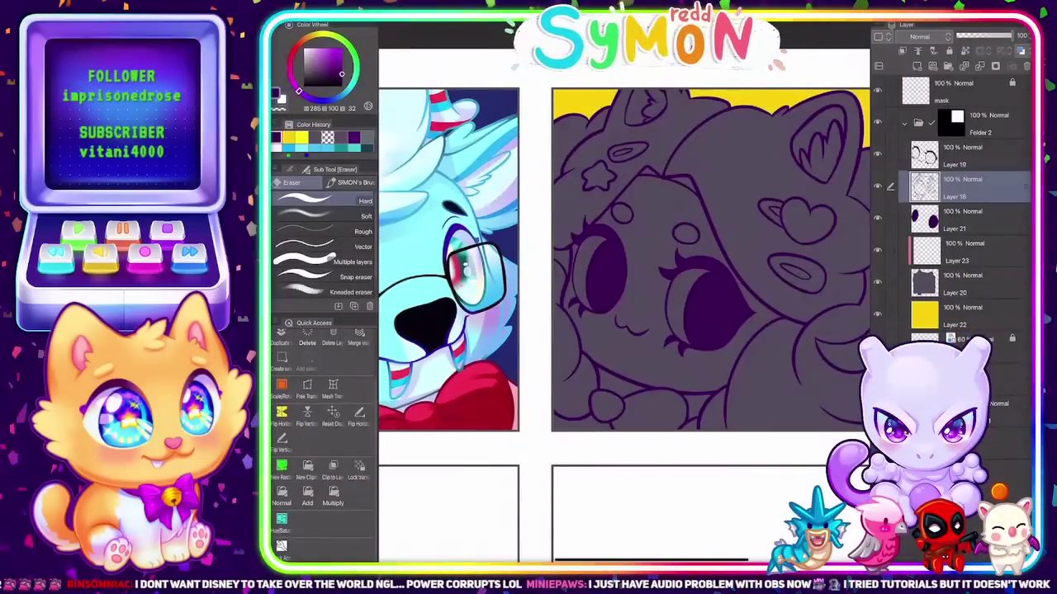
scroll(624, 285, down, 3)
scroll(624, 285, up, 5)
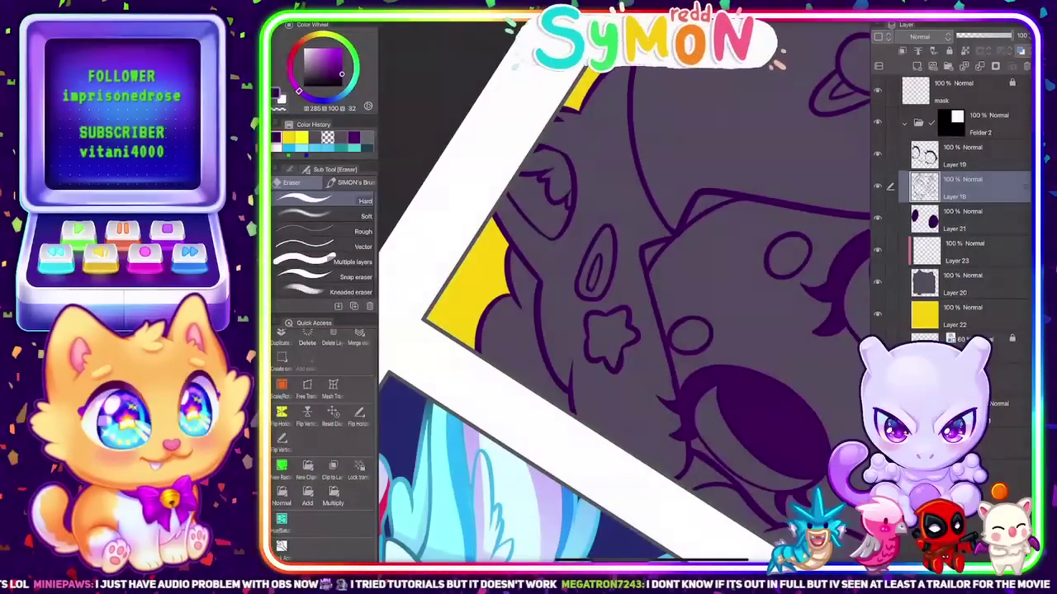
scroll(624, 289, down, 5)
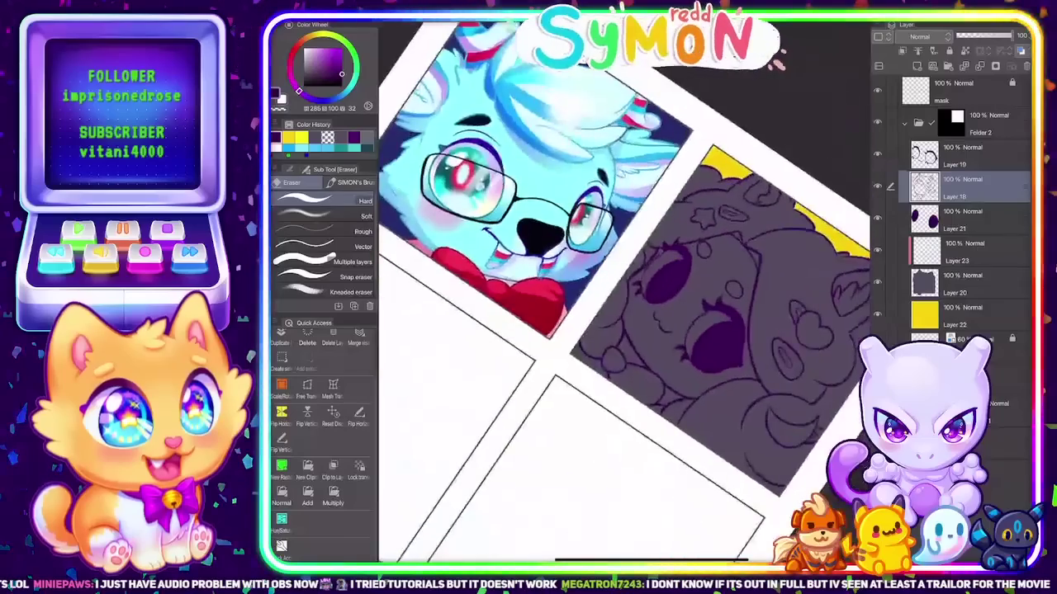
key(ctrl+0)
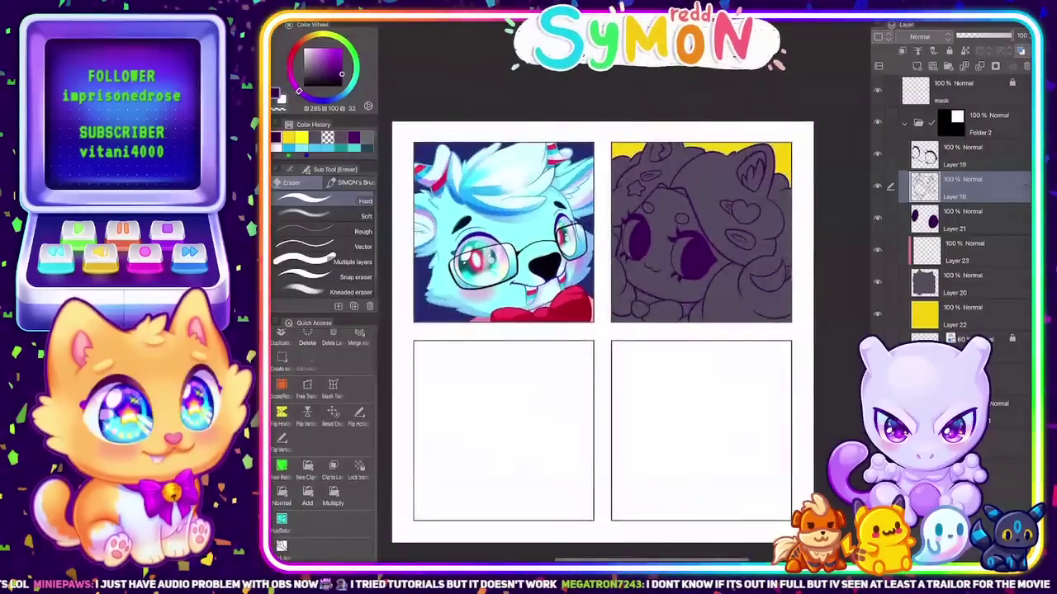
scroll(699, 252, up, 3)
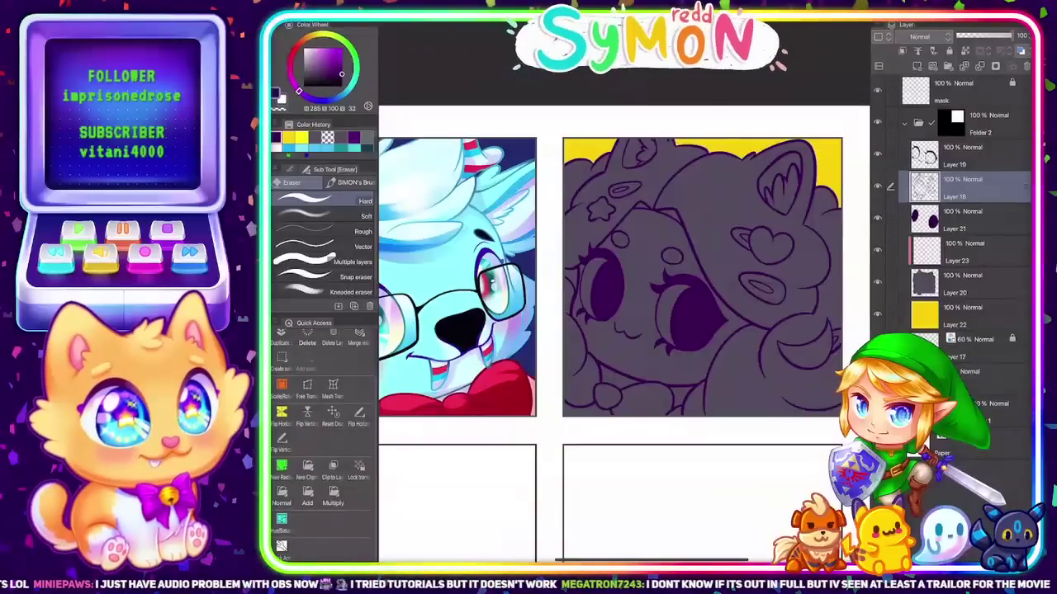
Make the clipped Layer 23 above the grey base the active layer
click(966, 156)
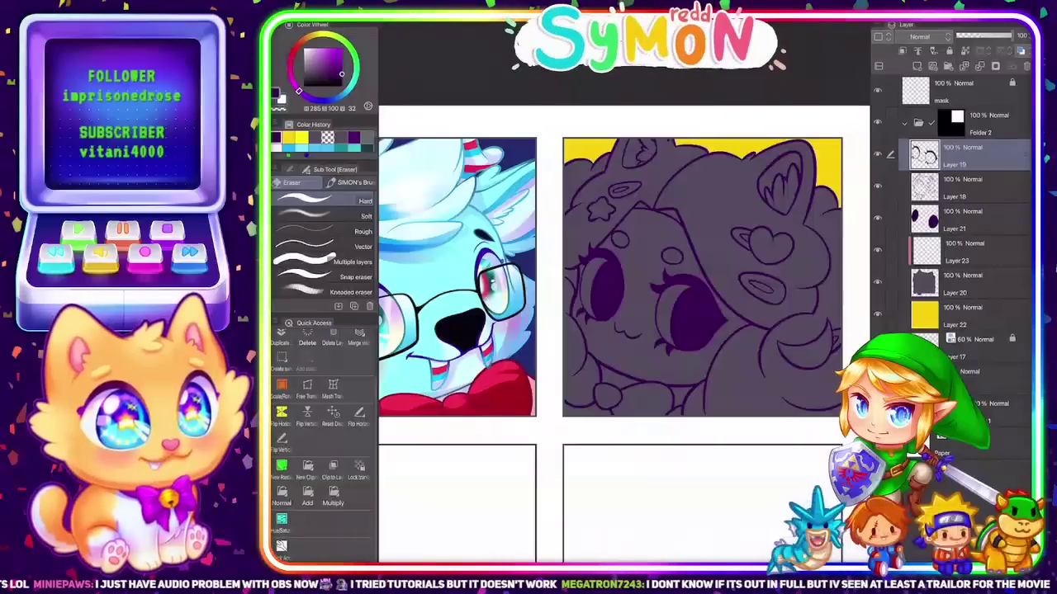
click(966, 187)
click(966, 251)
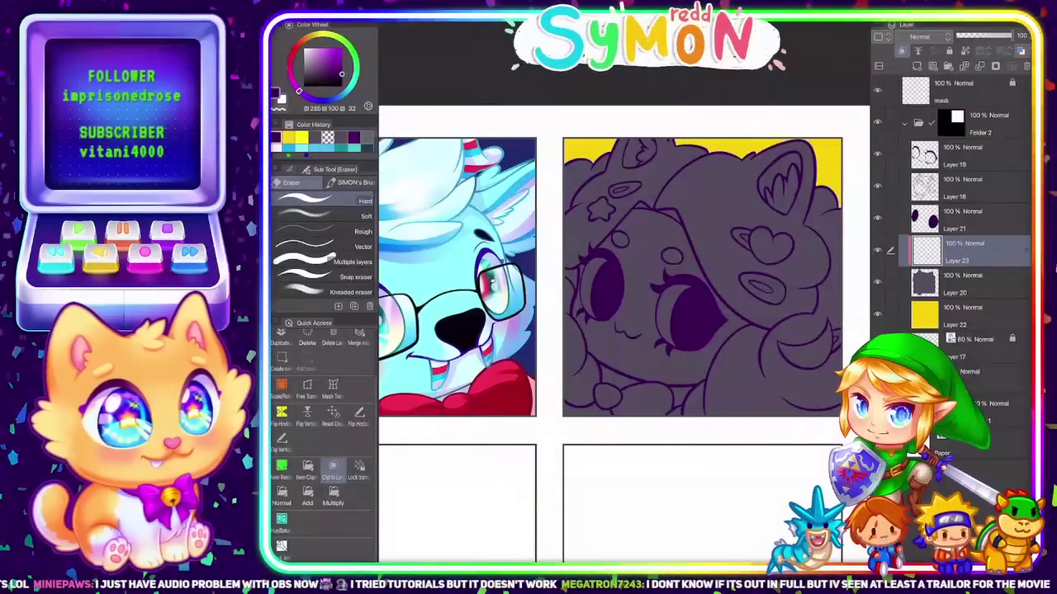
scroll(624, 293, up, 3)
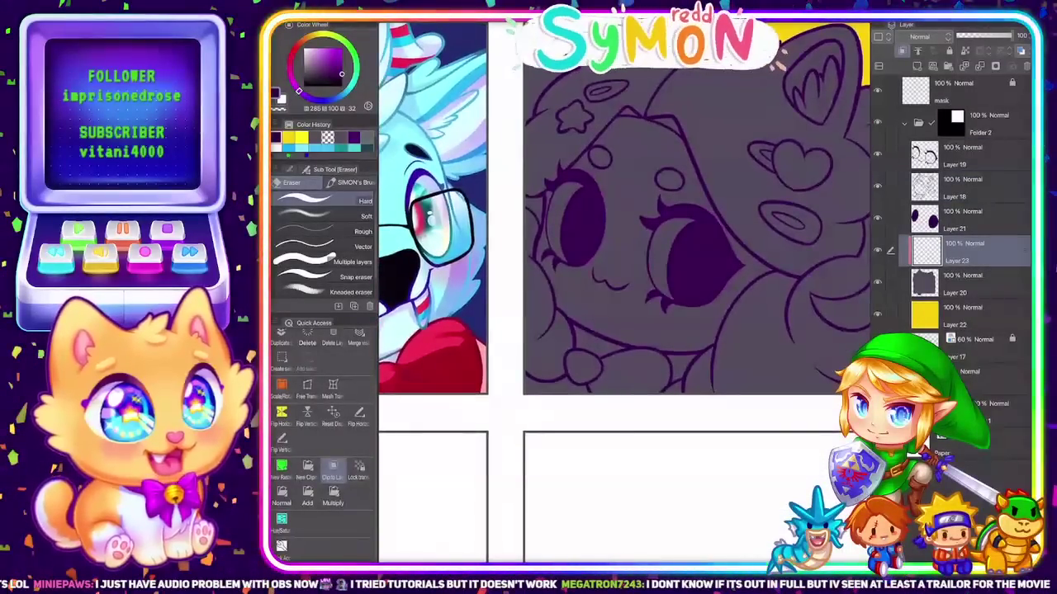
key(m)
scroll(594, 223, up, 2)
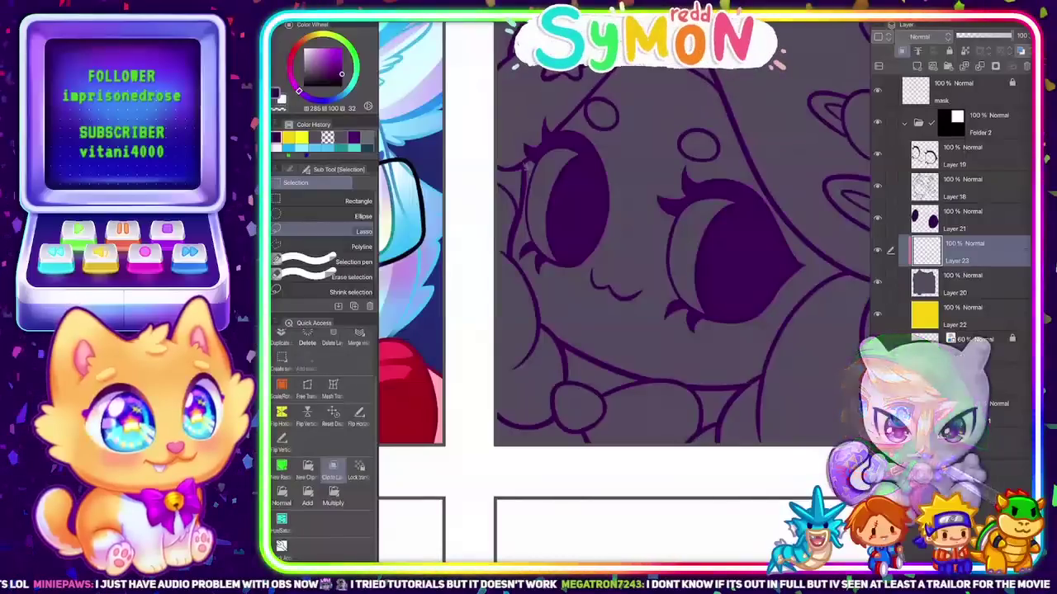
mouse_move(525, 165)
mouse_down()
mouse_move(513, 249)
mouse_move(546, 324)
mouse_move(627, 373)
mouse_up()
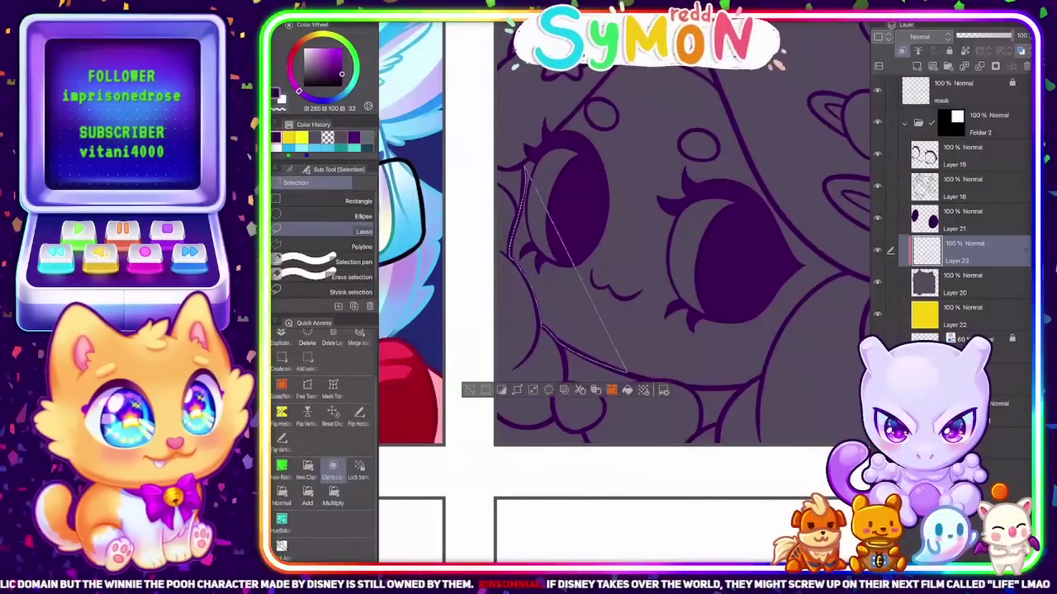
key(ctrl+d)
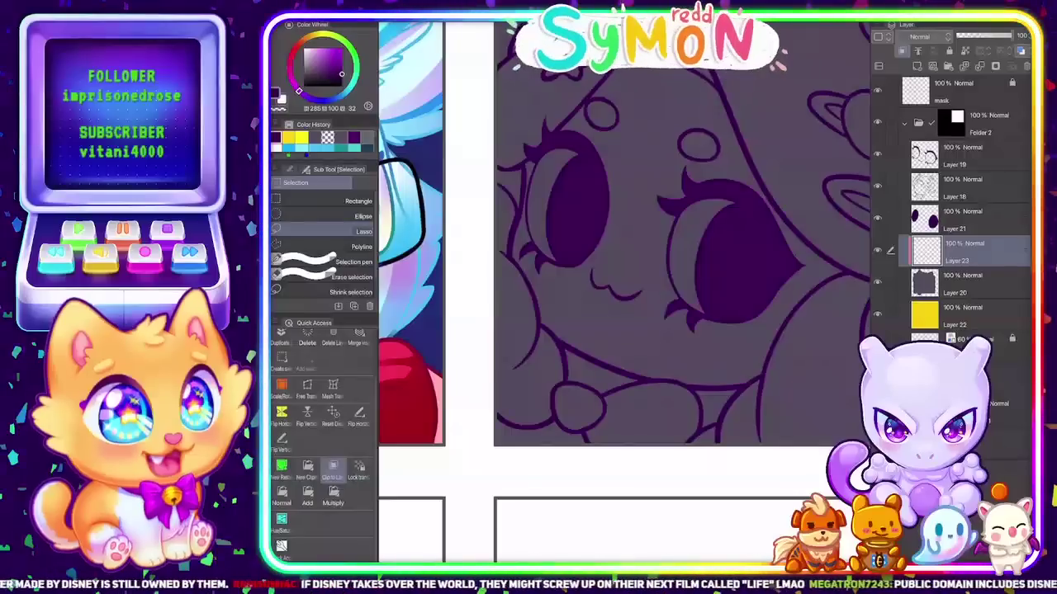
Try filling the face on Layer 23 with very pale purple (H 285, S 4, V 100) using the Fill tool, and undo it
key(g)
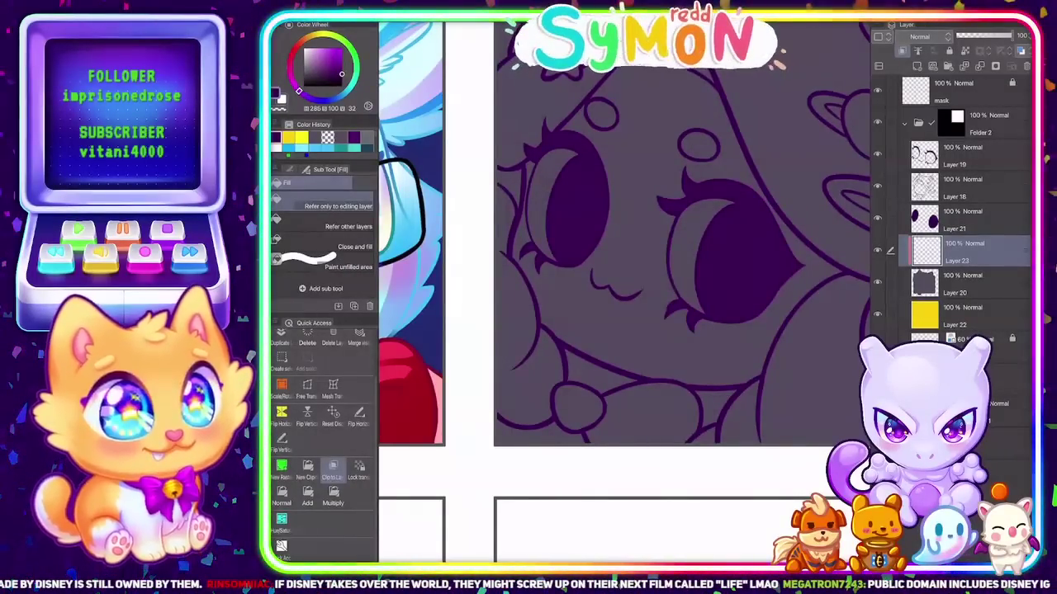
click(289, 169)
click(305, 49)
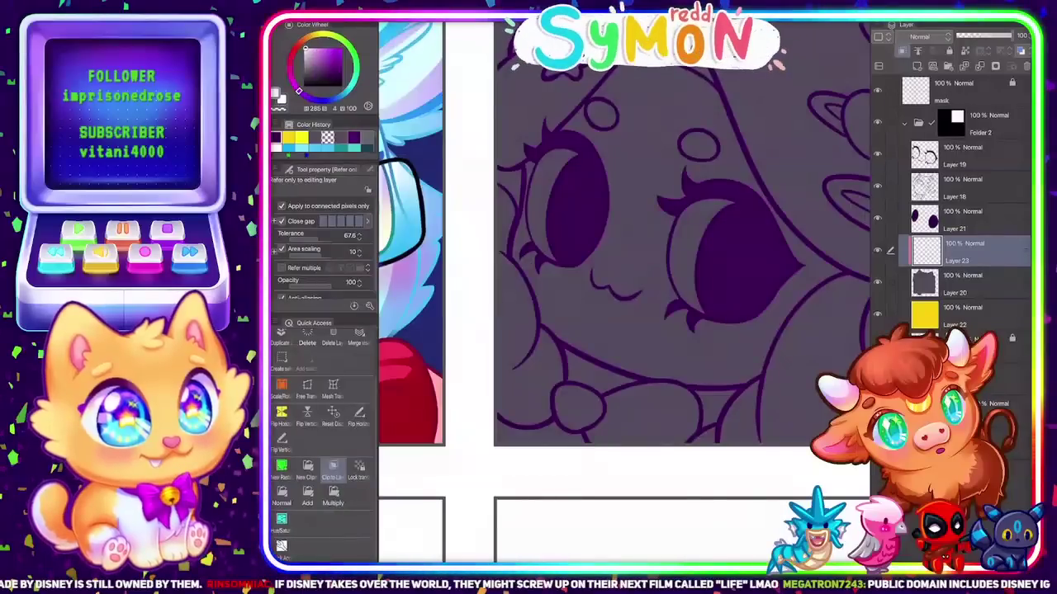
click(652, 278)
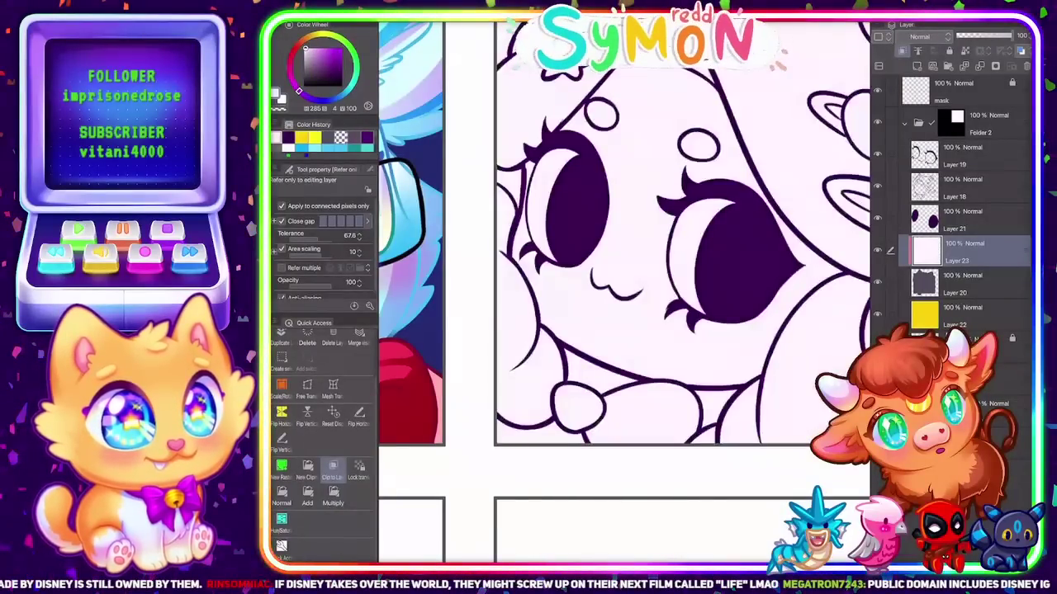
key(ctrl+z)
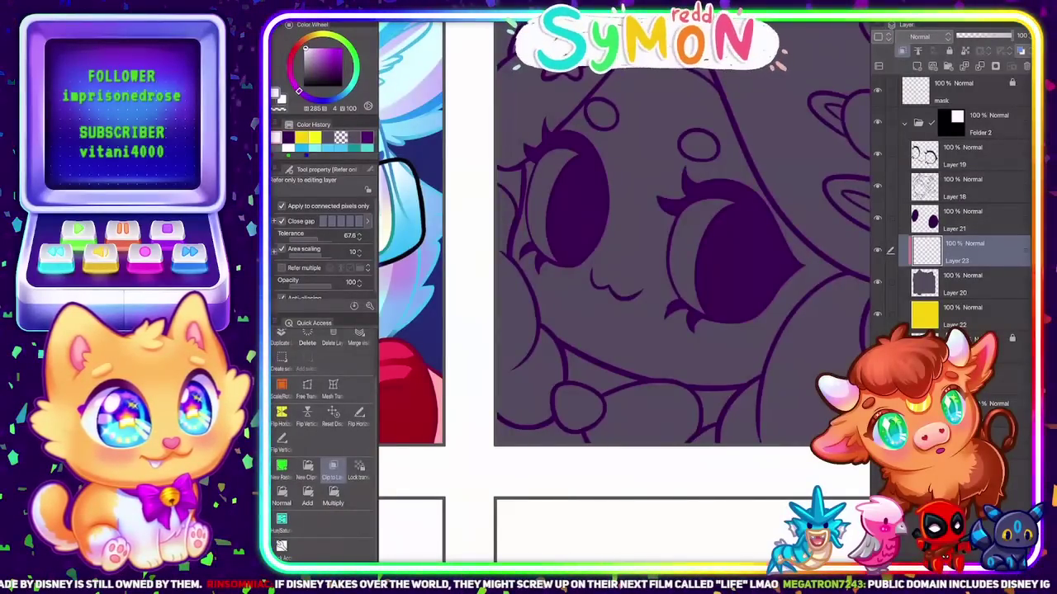
Enable Refer multiple for the Fill tool, try a pale cyan fill (H 185, S 10, V 100) on the face, and undo the fill
click(282, 268)
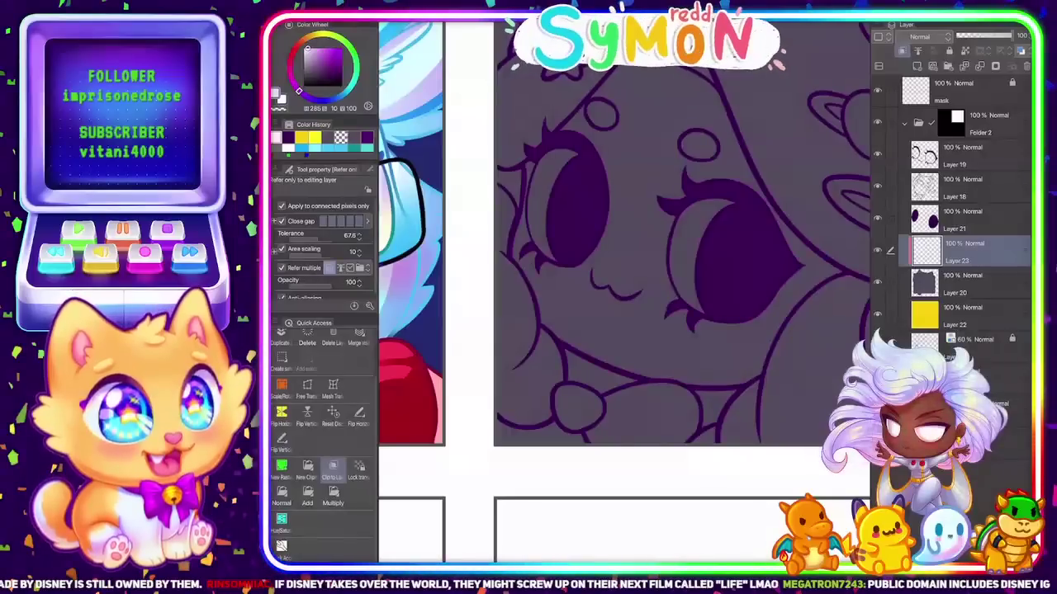
click(351, 87)
click(640, 231)
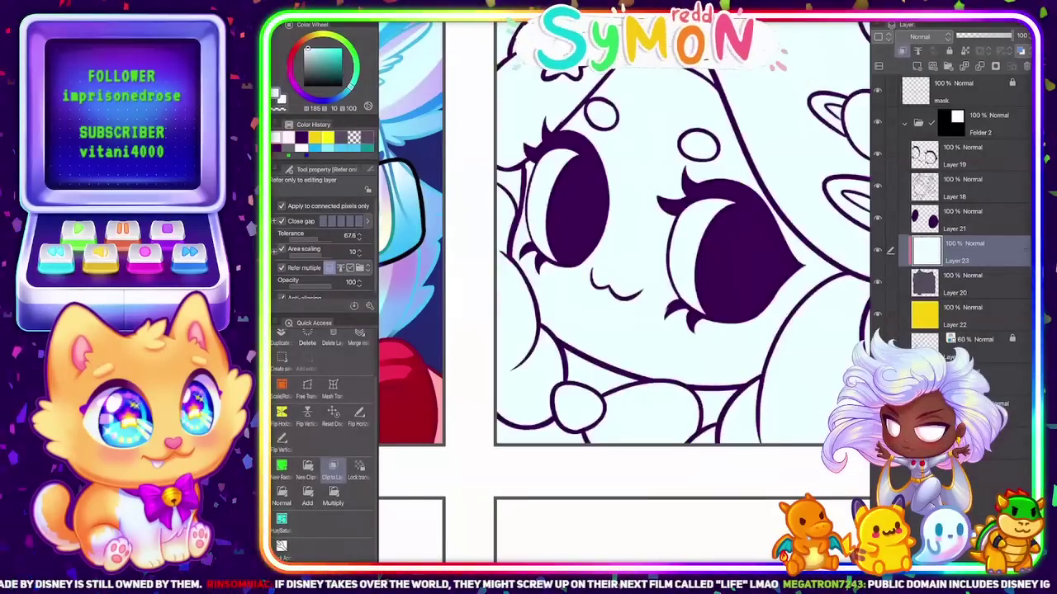
key(ctrl+z)
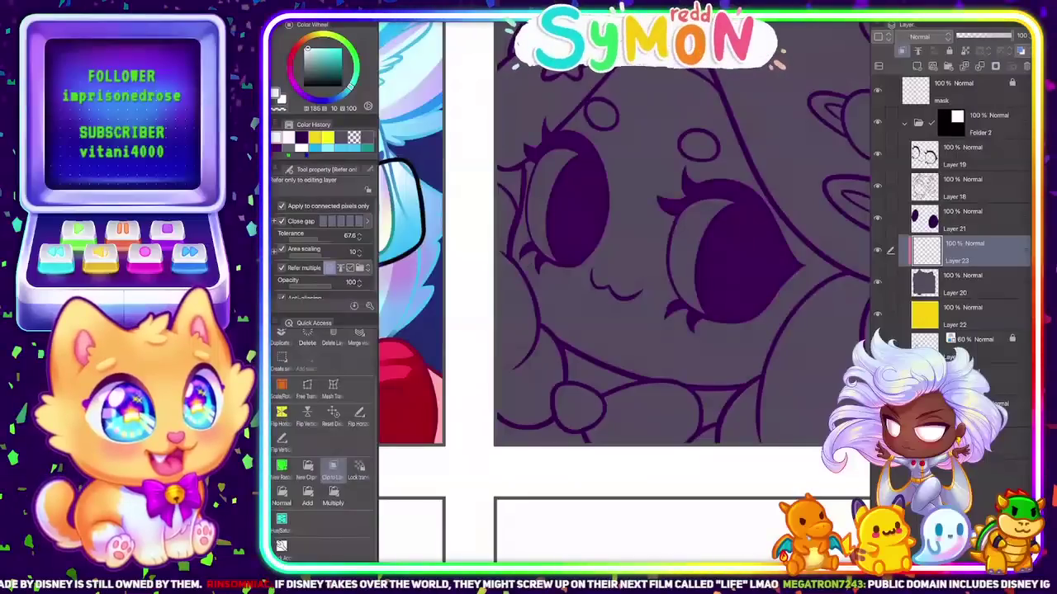
Set the Fill tool to refer to the reference layer and mark the line art's Layer 18 as the reference layer
click(339, 268)
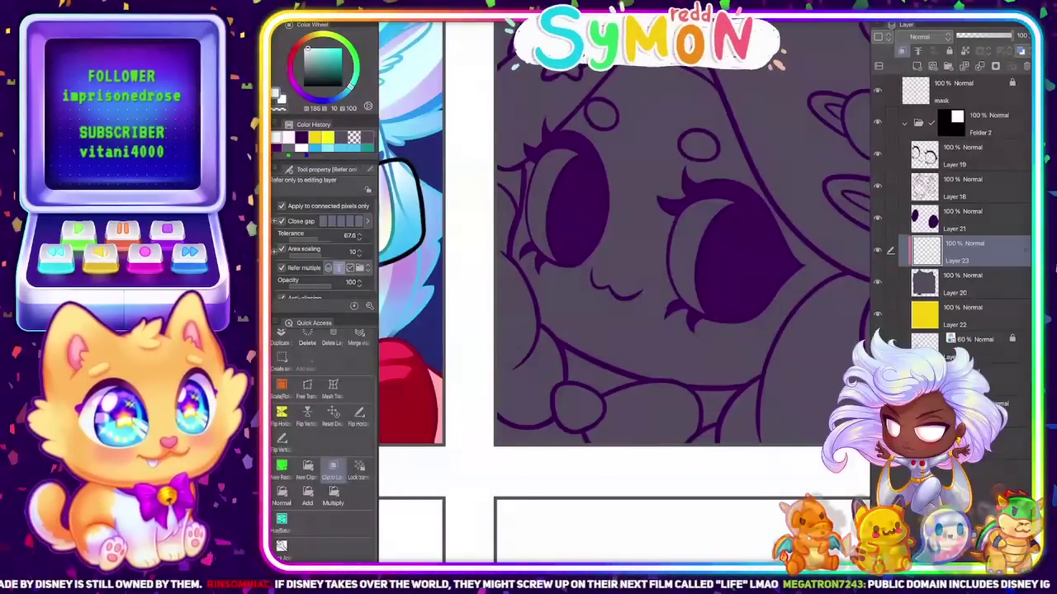
click(976, 220)
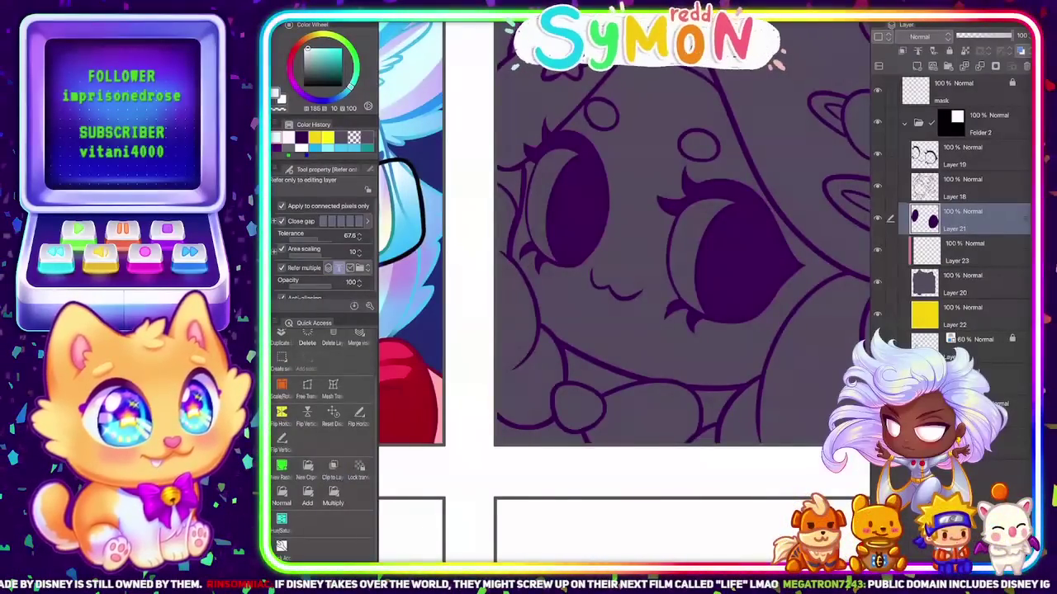
click(976, 188)
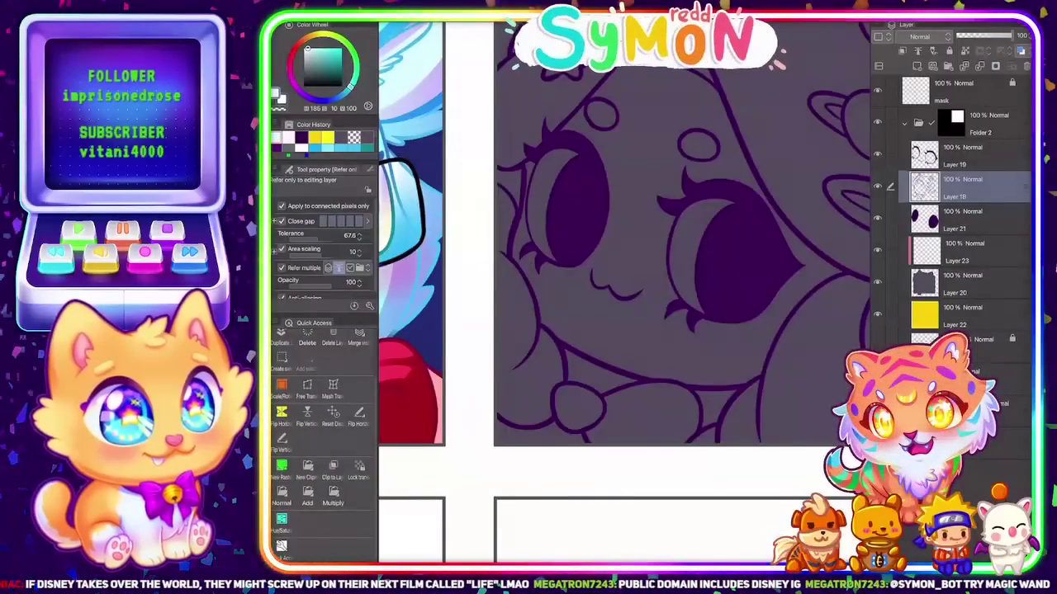
click(877, 25)
mouse_move(917, 176)
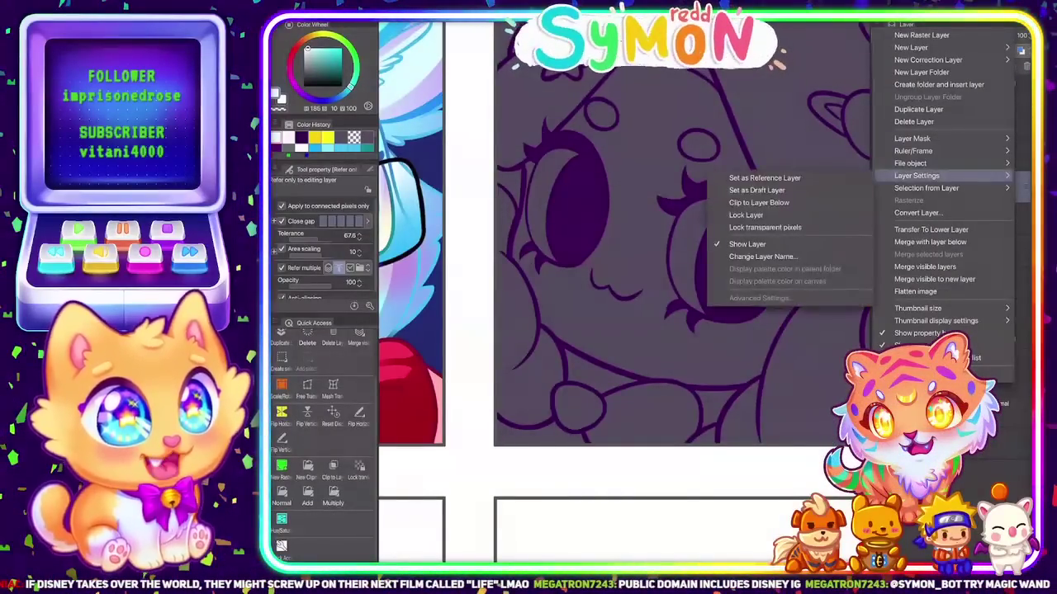
click(764, 177)
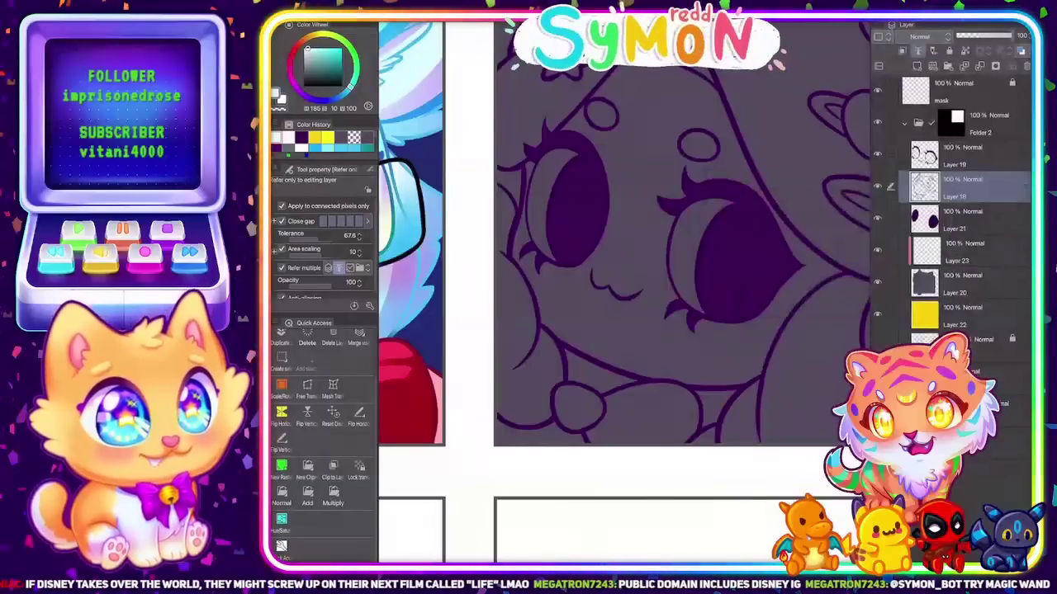
Undo a stray fill on Layer 18 and fill the face on clipped Layer 23 with pale cyan (H 185, S 10, V 100)
click(587, 104)
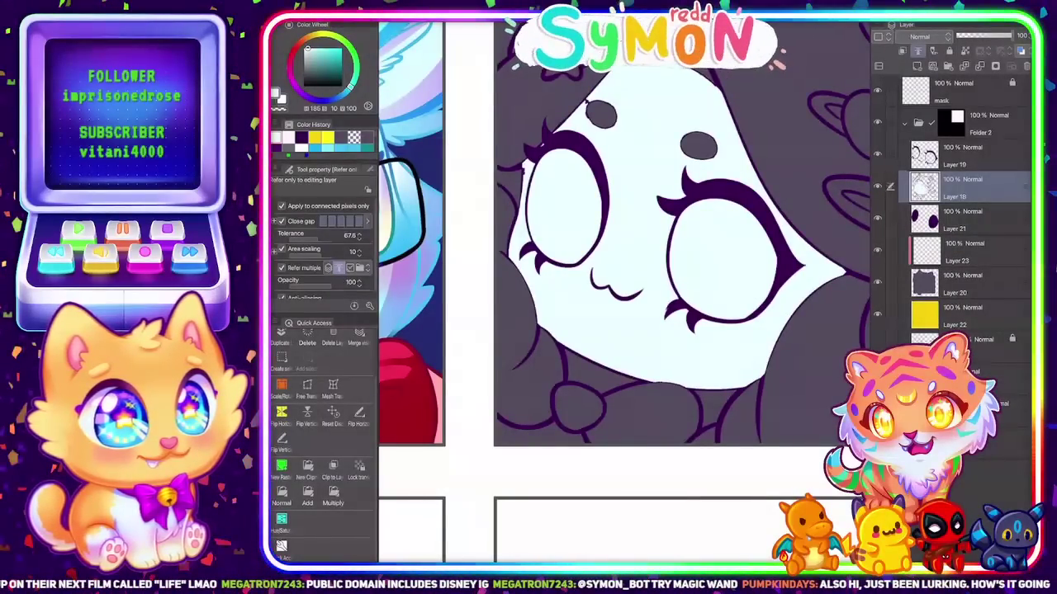
key(ctrl+z)
click(966, 251)
click(634, 215)
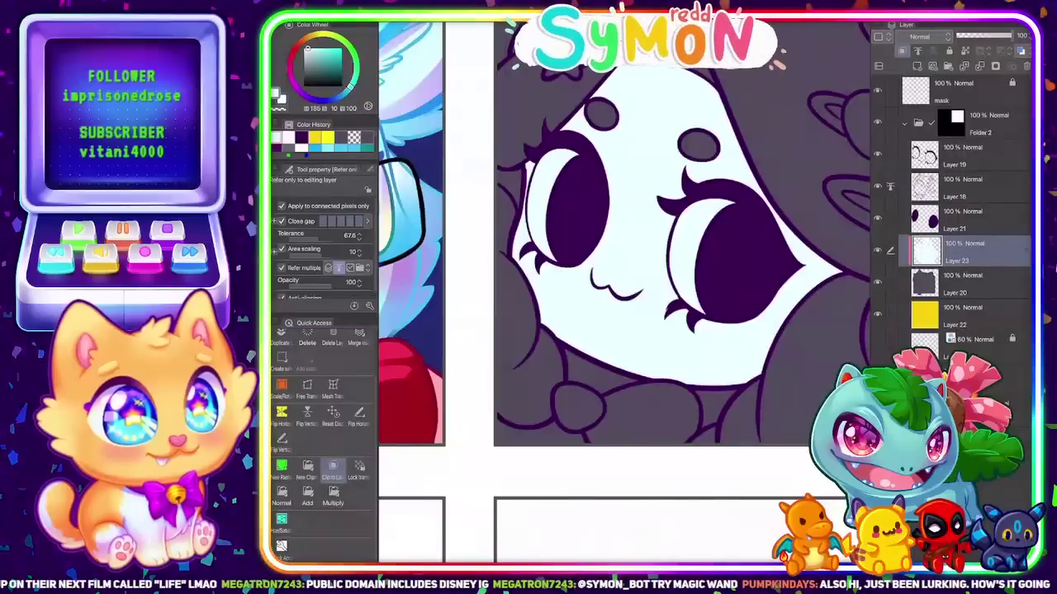
Sample cyan from the neighbouring character's fur and adjust it to a bright cyan (H 188, S 91, V 100)
scroll(739, 266, down, 5)
scroll(739, 266, up, 2)
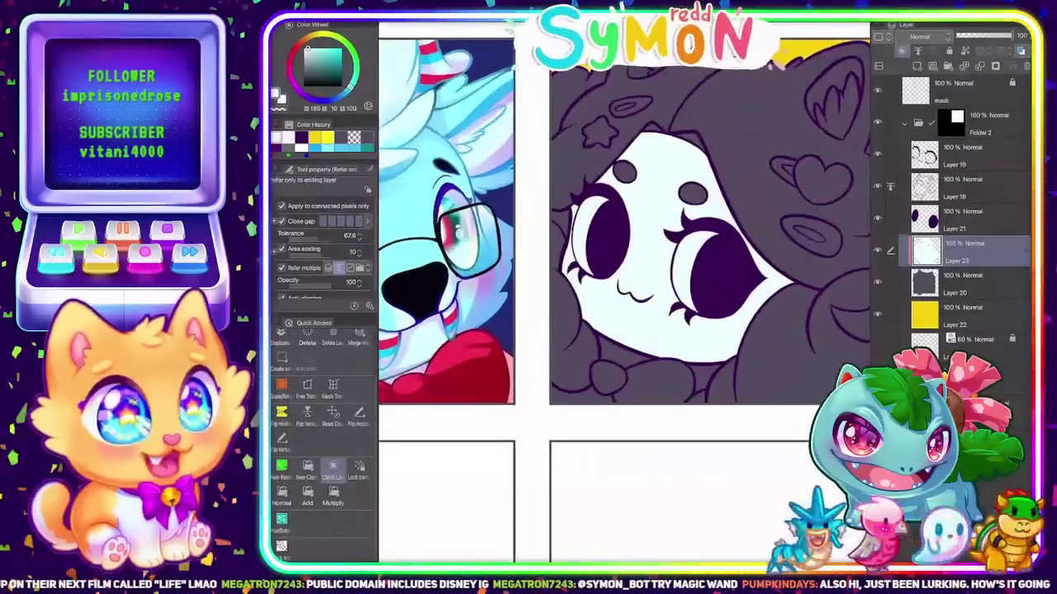
drag(694, 248, 708, 260)
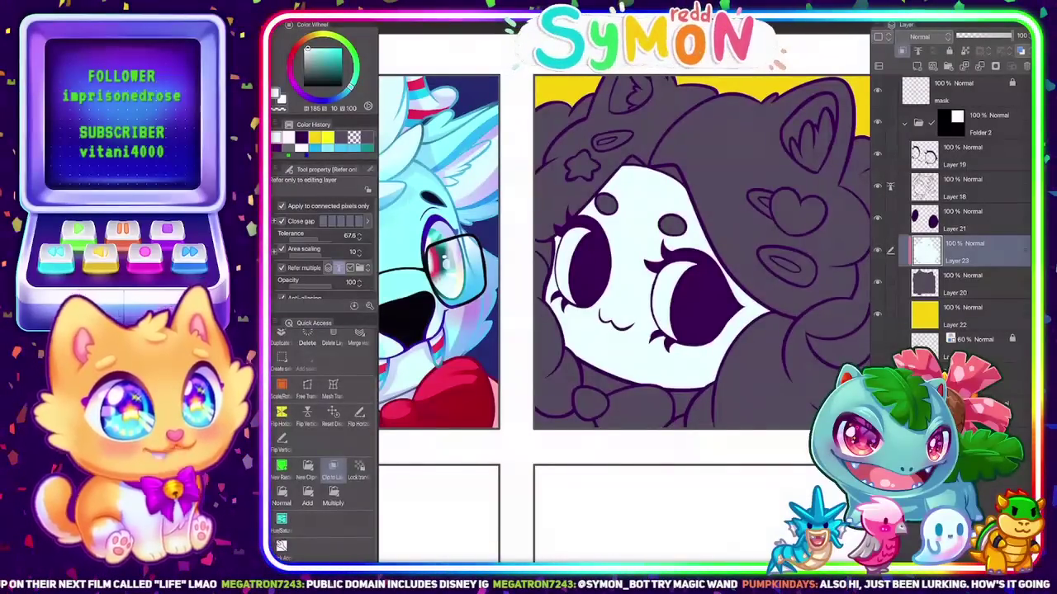
click(406, 198)
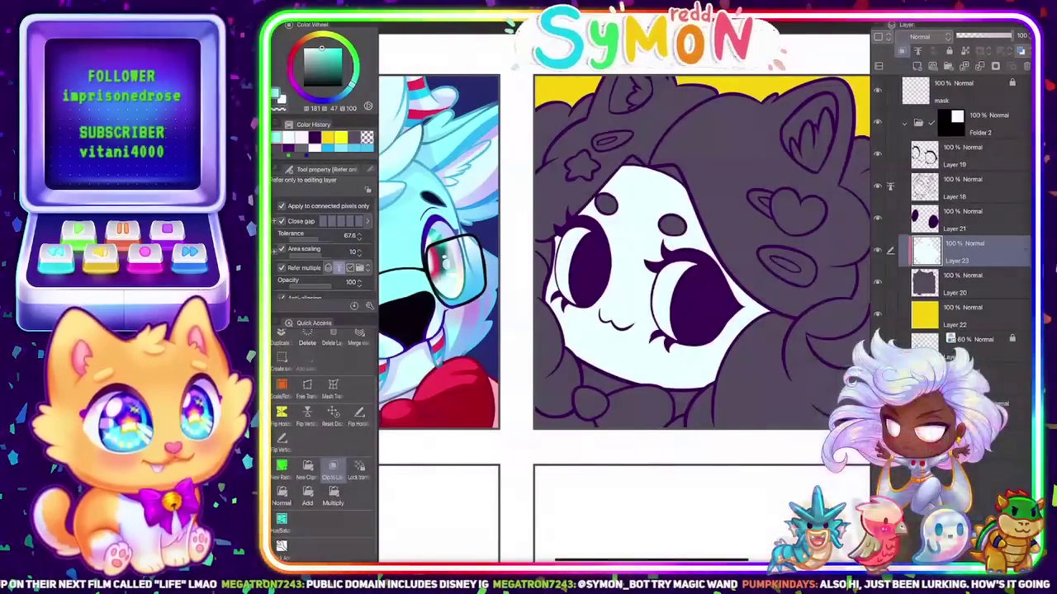
click(340, 48)
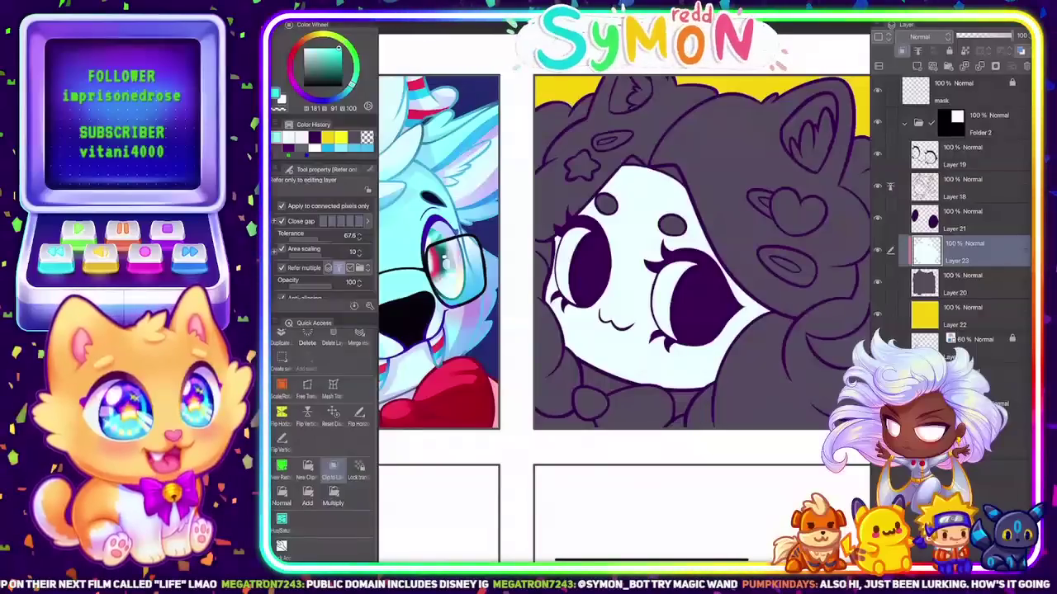
drag(352, 84, 351, 86)
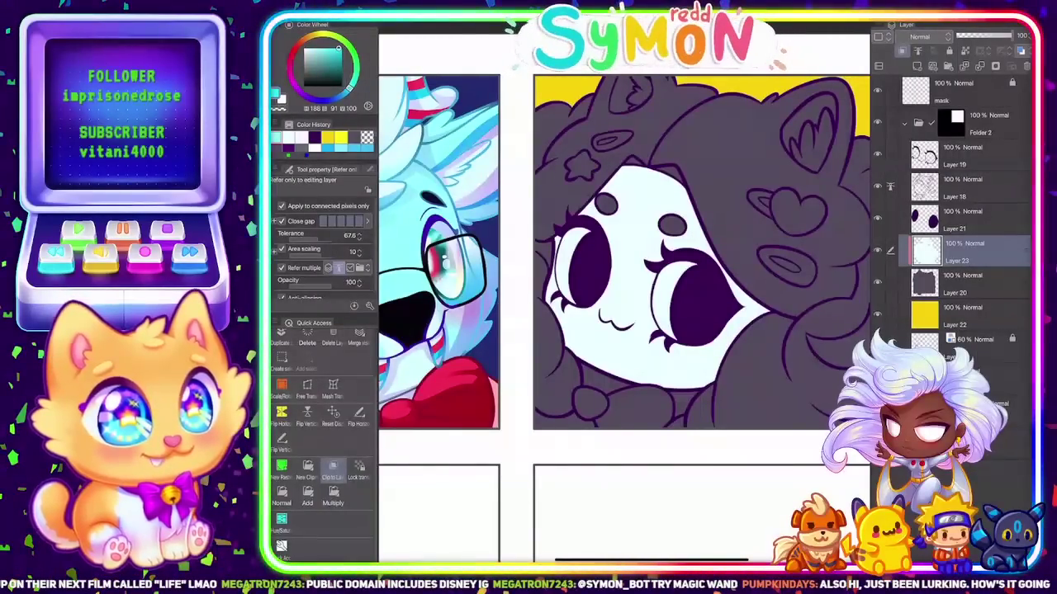
Create clipped Layer 24 above Layer 23, try filling the hair with the bright cyan, and undo the fill
click(917, 66)
click(333, 467)
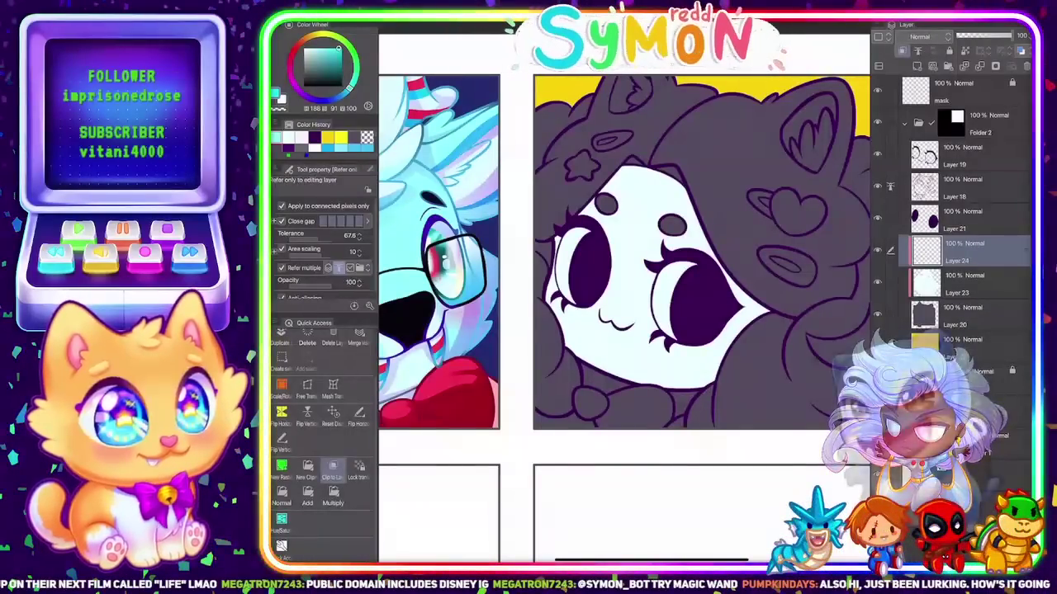
click(727, 346)
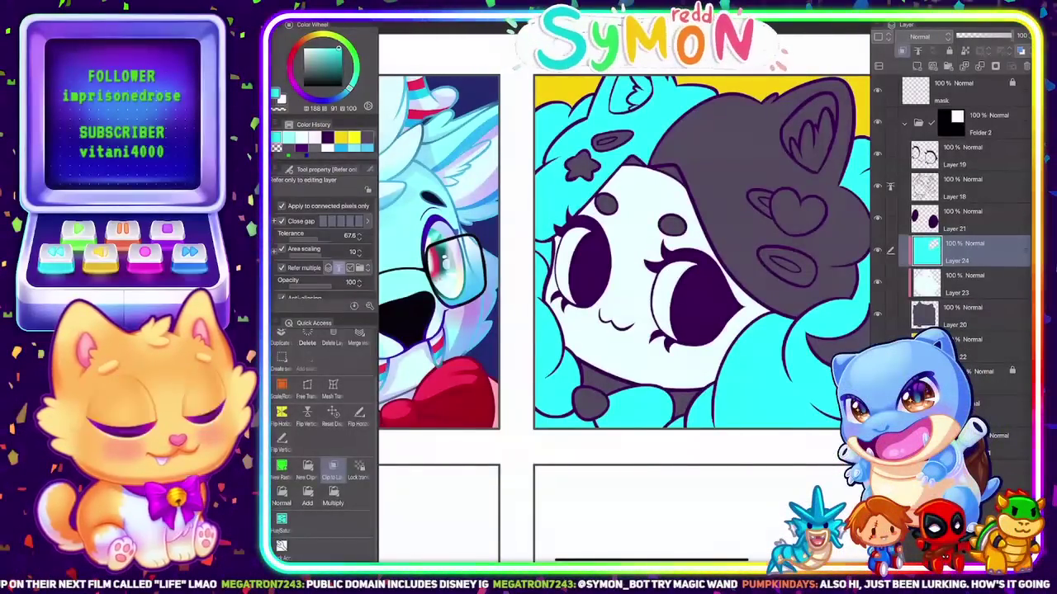
key(ctrl+z)
On Layer 18, extend the curved line beneath the face to the panel edge with the G-pen in dark purple (H 285, S 100, V 32)
scroll(624, 247, up, 3)
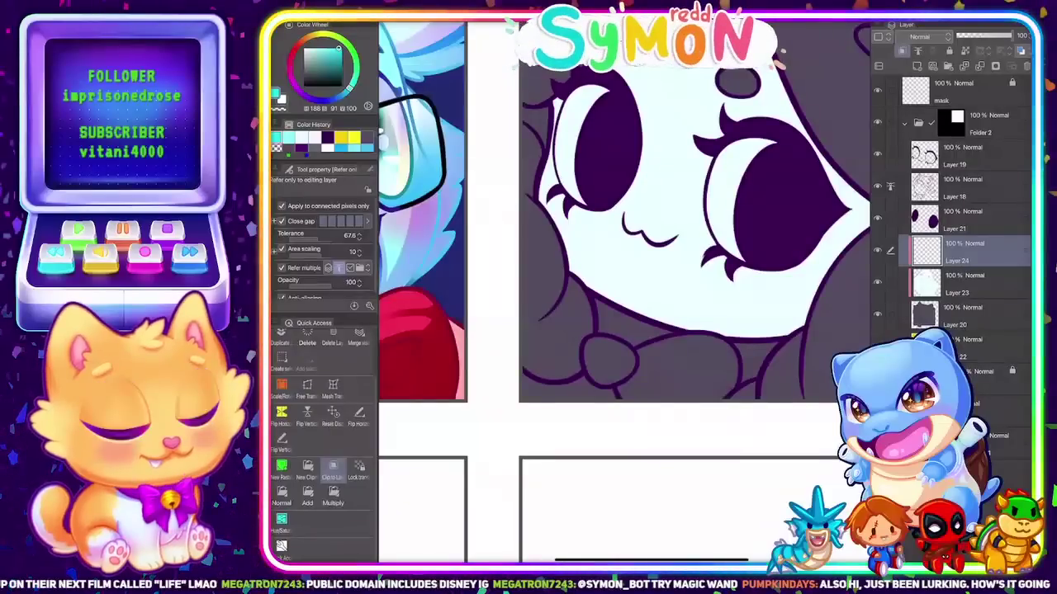
click(974, 188)
click(328, 138)
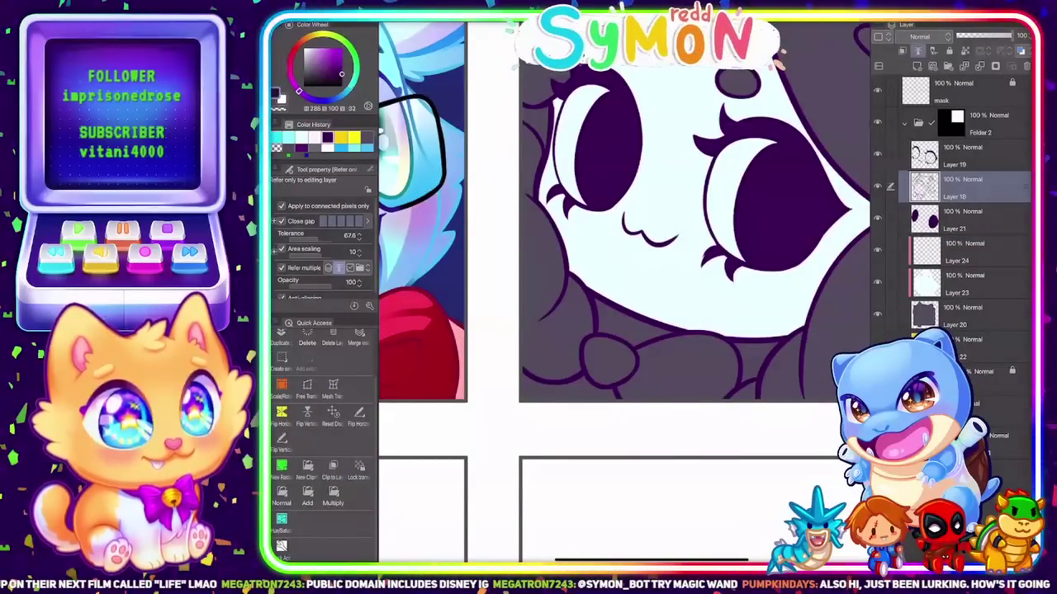
key(p)
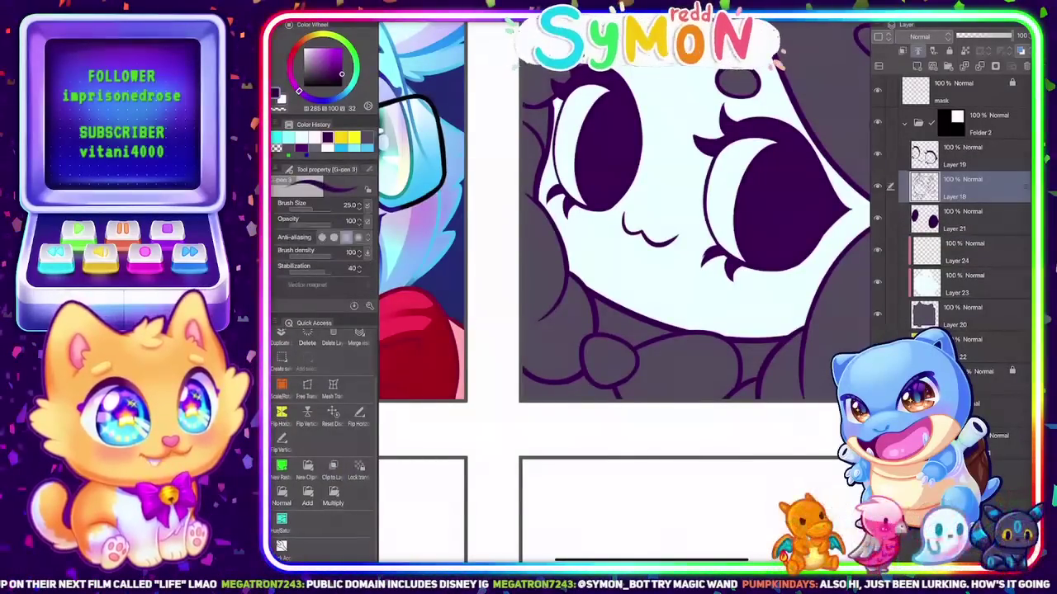
drag(541, 320, 523, 330)
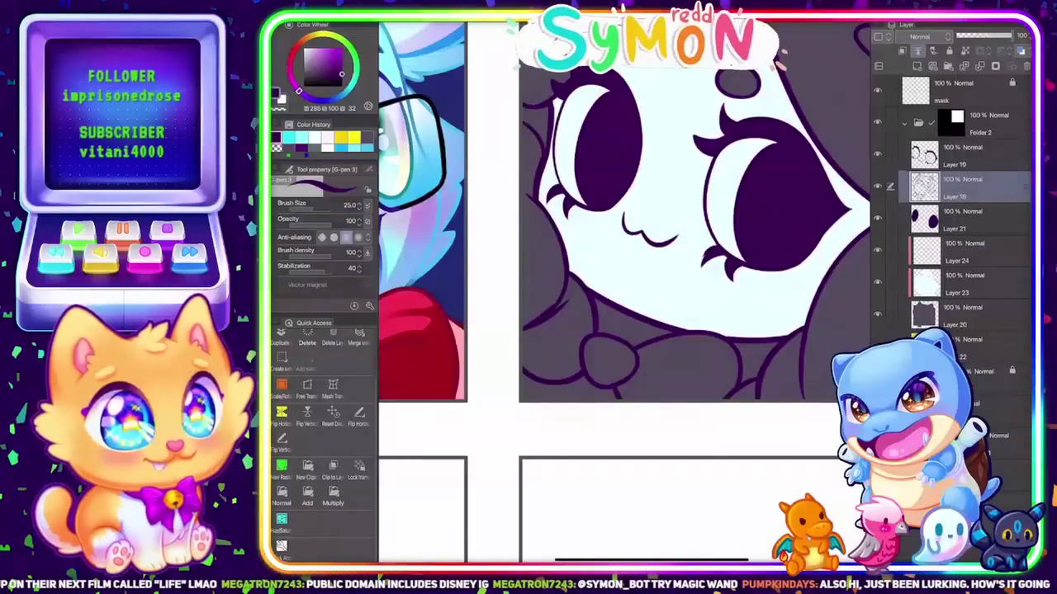
drag(545, 316, 523, 329)
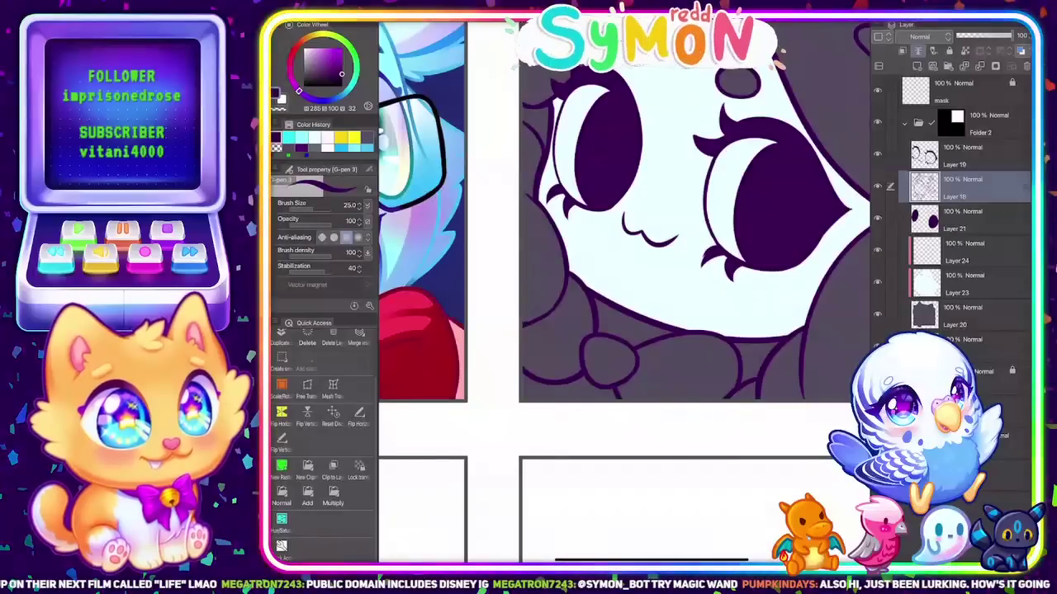
Return to Layer 24 with the bright cyan (H 188, S 91, V 100), try filling the hair again, and undo the fill
click(976, 251)
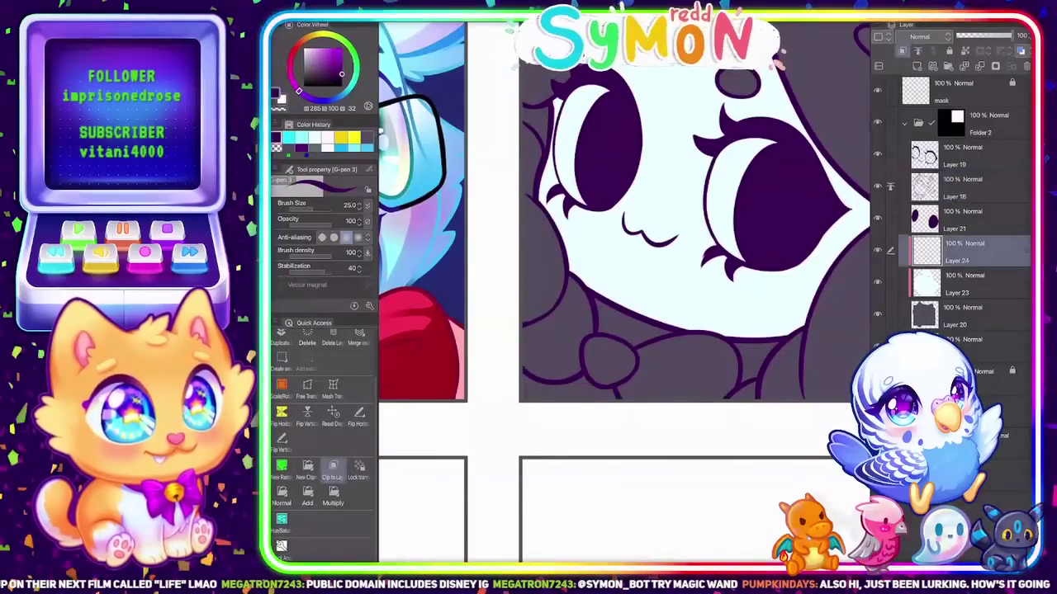
key(g)
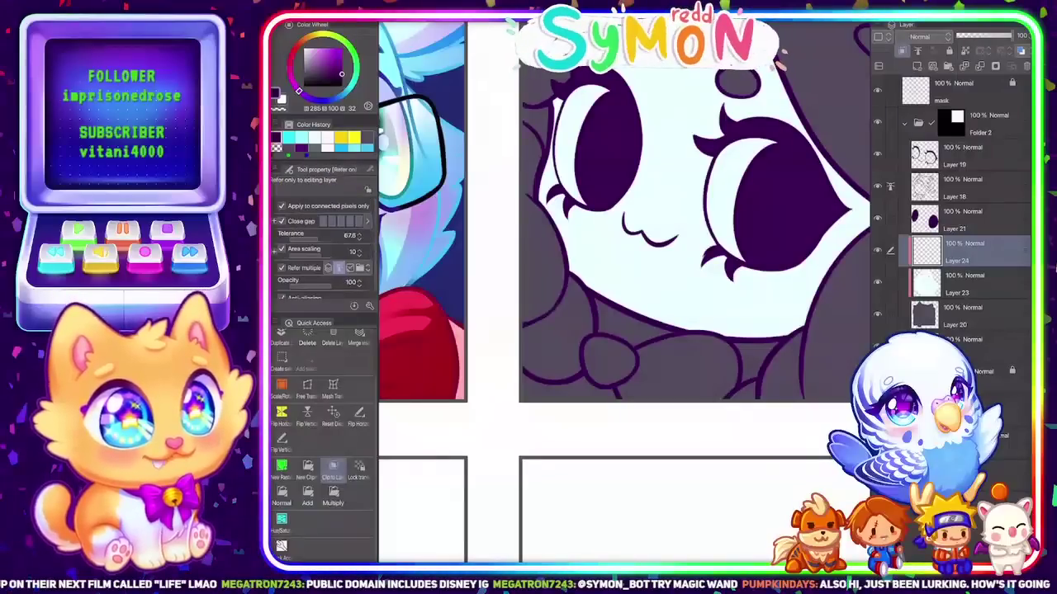
click(289, 138)
click(652, 278)
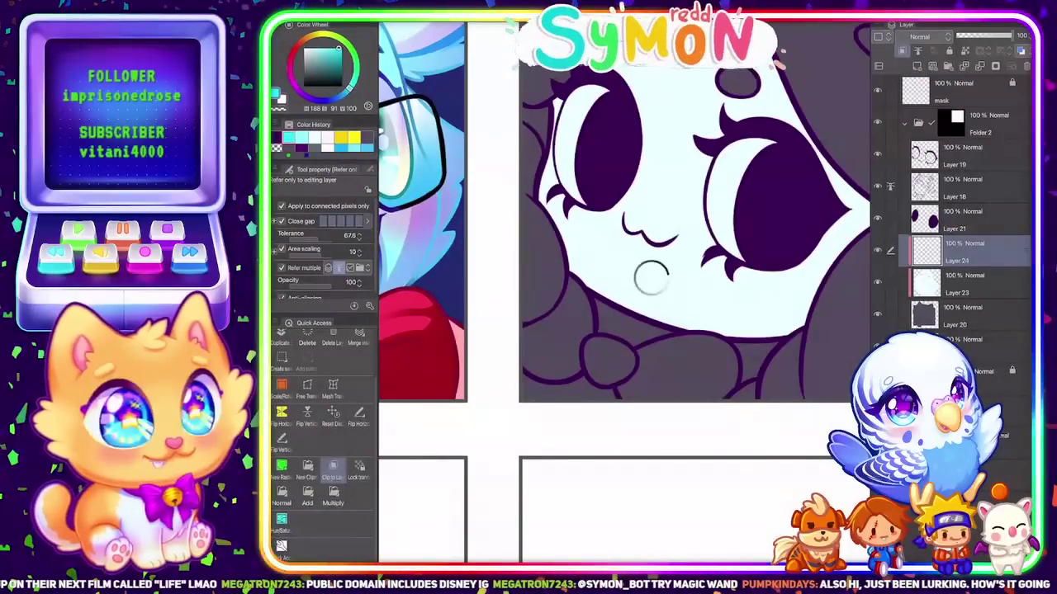
click(660, 355)
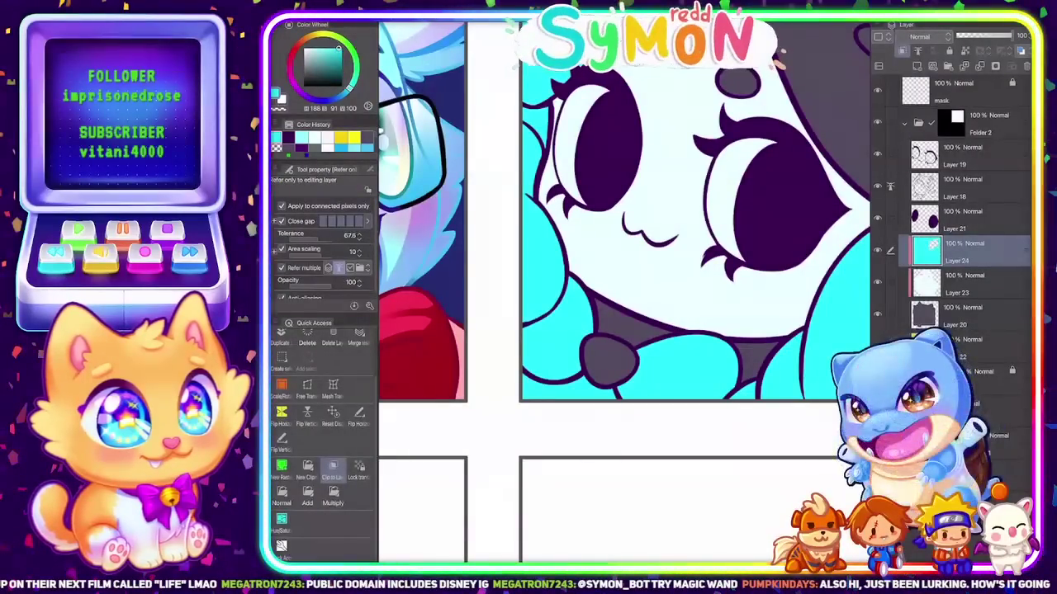
key(ctrl+z)
Lower the Fill tool's Close gap level, try filling the hair beside the face, and undo the attempt
scroll(718, 306, down, 2)
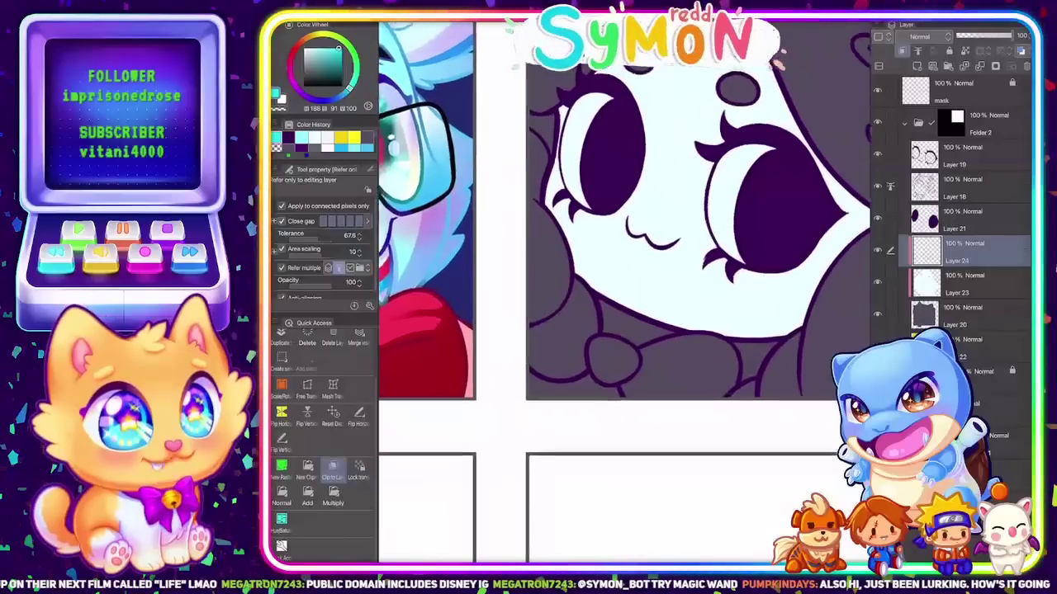
click(332, 222)
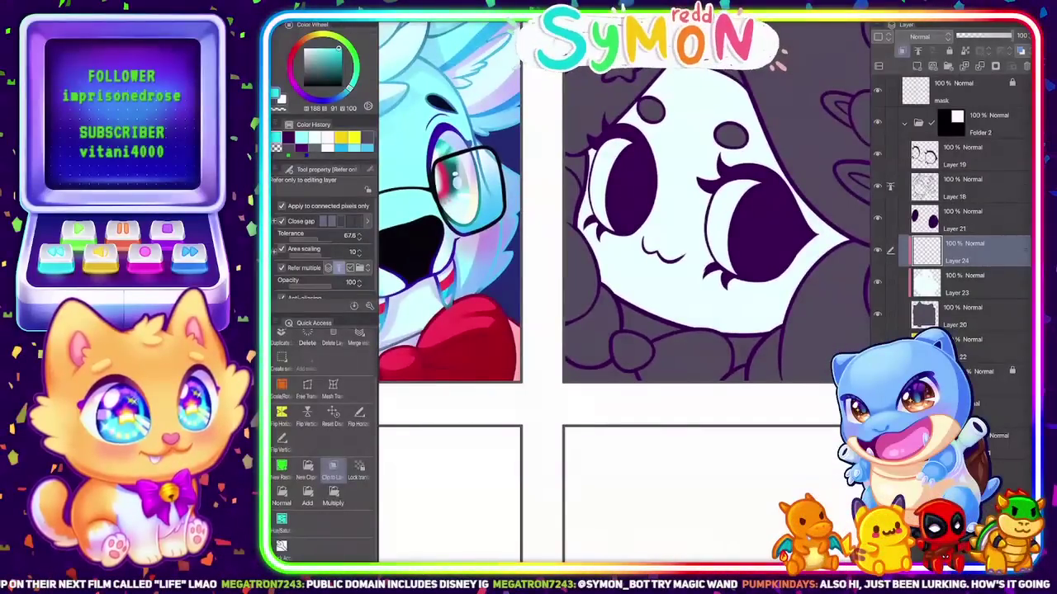
click(826, 331)
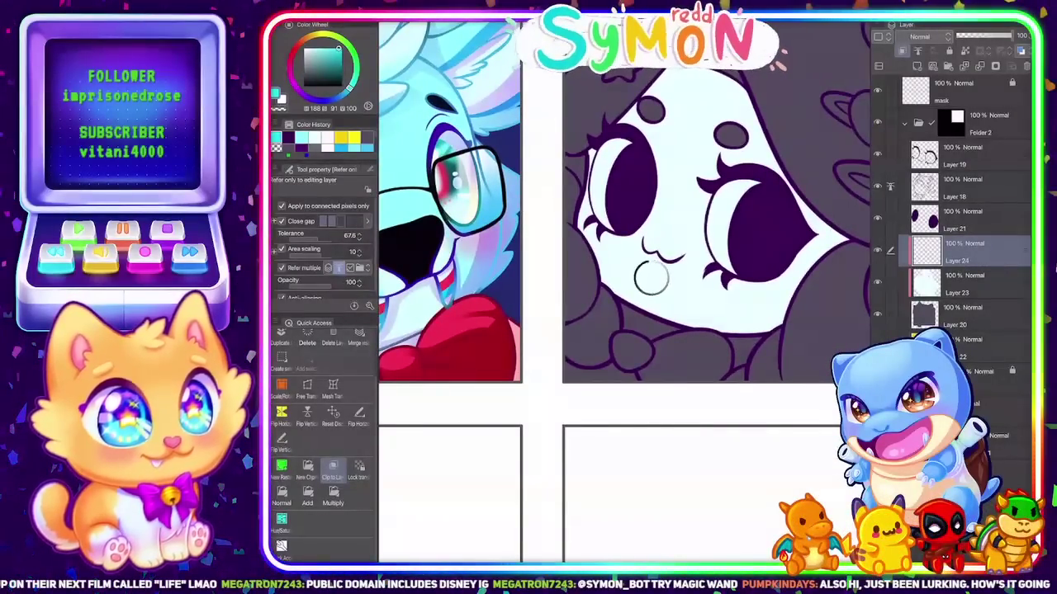
key(ctrl+z)
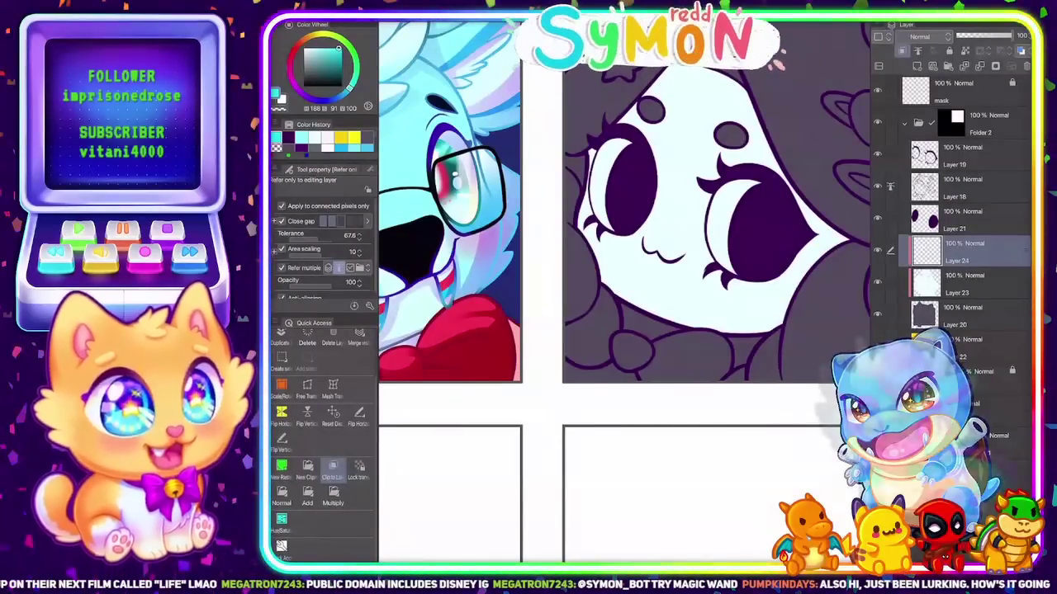
Paint bright cyan around the inside edges of the lobe beside the round knot below the chin using the G-pen
mouse_move(663, 250)
mouse_down()
mouse_move(584, 287)
mouse_move(581, 353)
mouse_move(600, 340)
mouse_up()
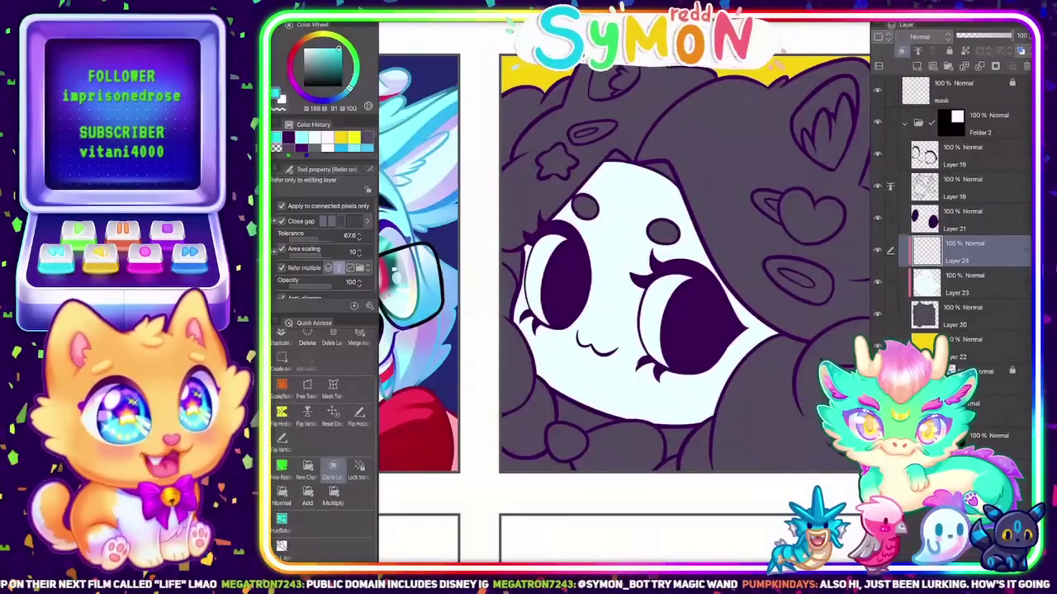
scroll(568, 413, up, 5)
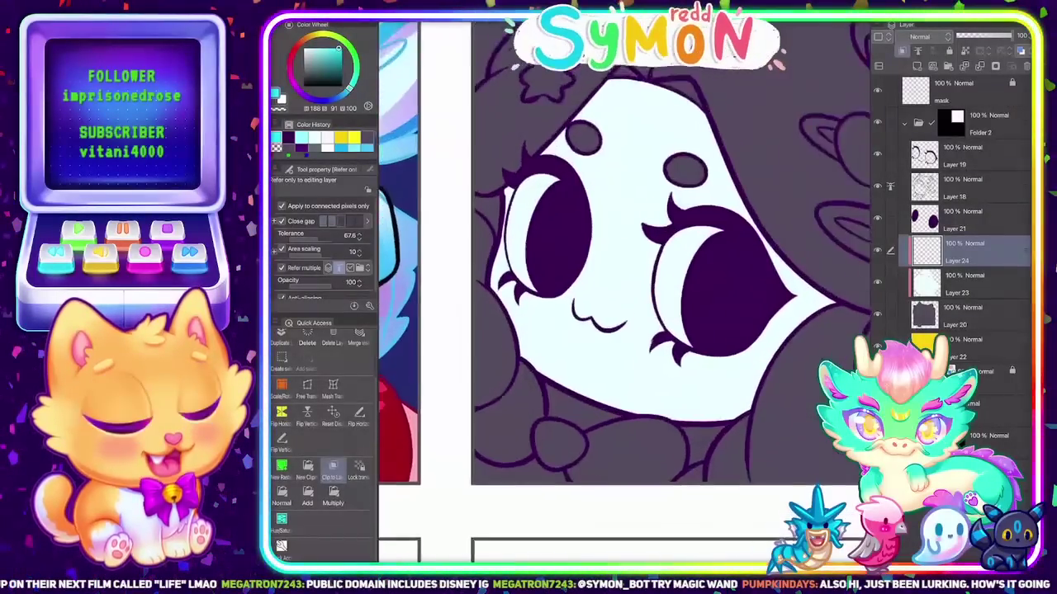
key(p)
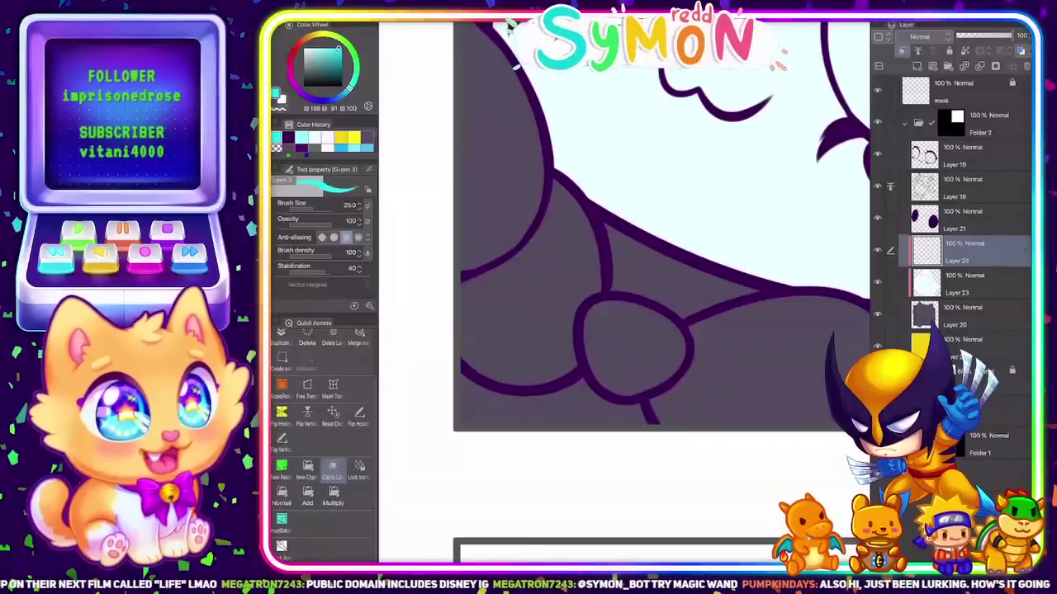
mouse_move(459, 287)
mouse_down()
mouse_move(553, 222)
mouse_move(555, 191)
mouse_move(578, 223)
mouse_move(583, 259)
mouse_up()
mouse_move(576, 200)
mouse_down()
mouse_move(598, 289)
mouse_move(573, 304)
mouse_move(561, 370)
mouse_up()
drag(573, 332, 572, 368)
mouse_move(575, 366)
mouse_down()
mouse_move(552, 379)
mouse_move(475, 367)
mouse_move(459, 305)
mouse_move(505, 277)
mouse_move(479, 289)
mouse_up()
mouse_move(479, 289)
mouse_down()
mouse_move(528, 262)
mouse_move(557, 225)
mouse_move(585, 279)
mouse_move(549, 363)
mouse_move(512, 363)
mouse_move(546, 353)
mouse_move(506, 355)
mouse_move(472, 329)
mouse_up()
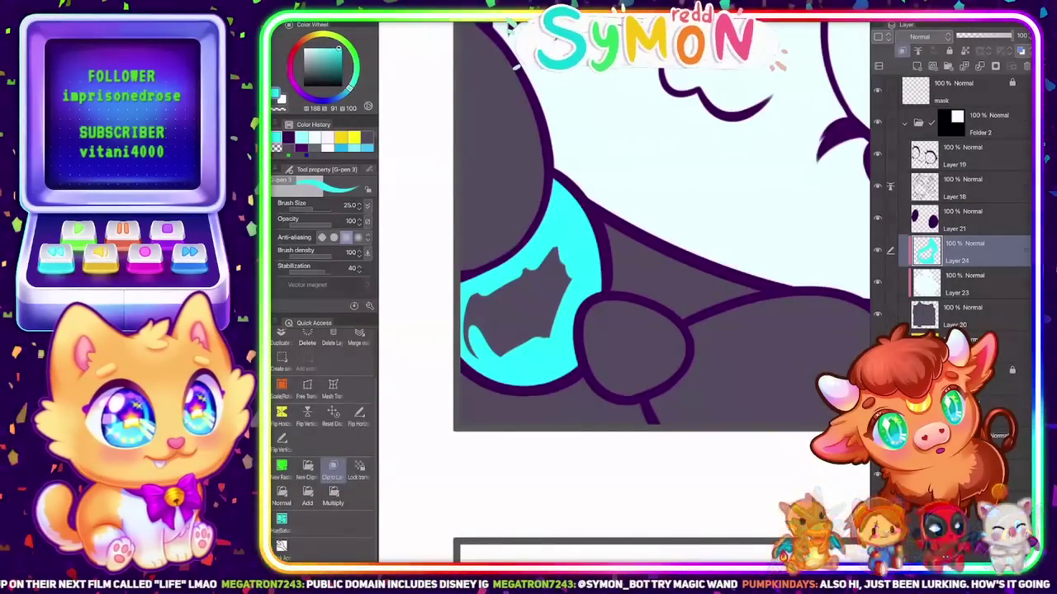
Set the brush size to 61.6 and paint over the remaining grey area inside the cyan lobe
drag(313, 209, 321, 208)
drag(689, 293, 649, 293)
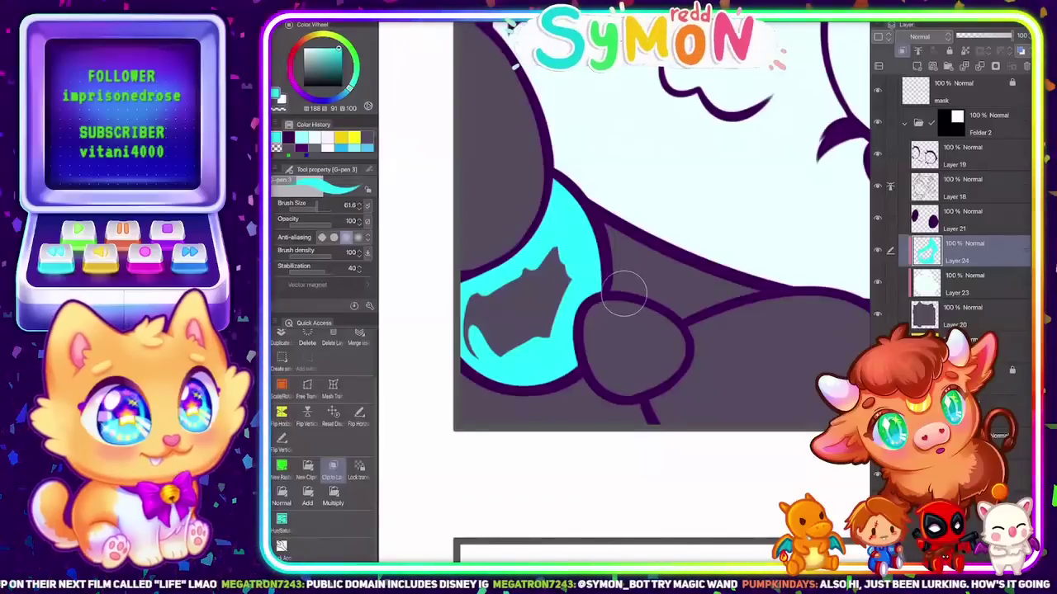
mouse_move(555, 253)
mouse_down()
mouse_move(487, 347)
mouse_move(467, 285)
mouse_up()
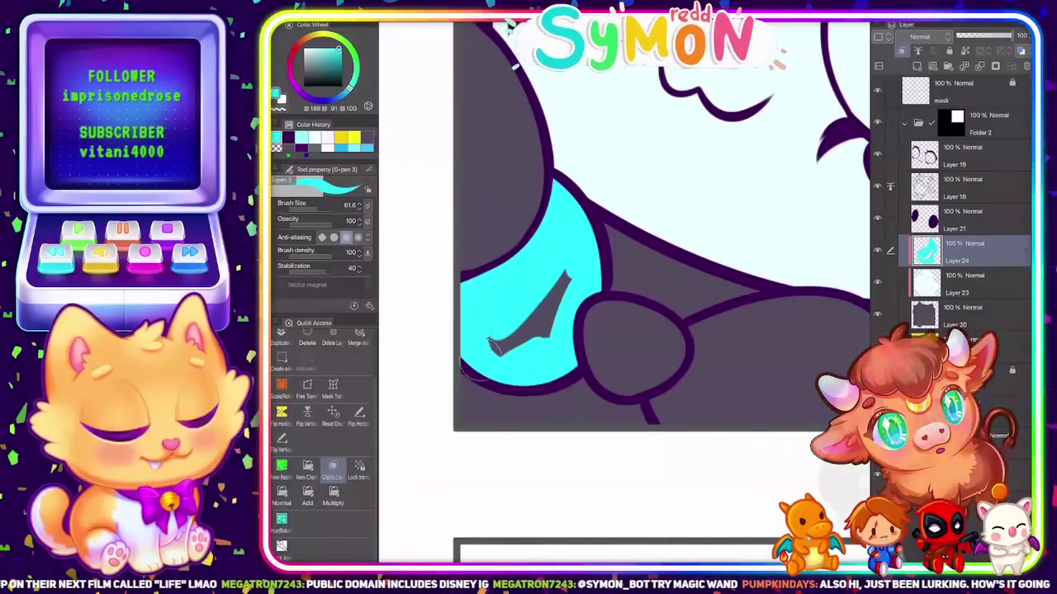
mouse_move(489, 355)
mouse_down()
mouse_move(535, 330)
mouse_move(568, 274)
mouse_up()
Paint the round bow knot and the remaining bow lobe bright cyan up to their outlines using the G-pen at size 61.6
mouse_move(588, 326)
mouse_down()
mouse_move(644, 318)
mouse_move(664, 343)
mouse_move(659, 318)
mouse_move(676, 365)
mouse_move(622, 388)
mouse_move(602, 337)
mouse_move(652, 352)
mouse_up()
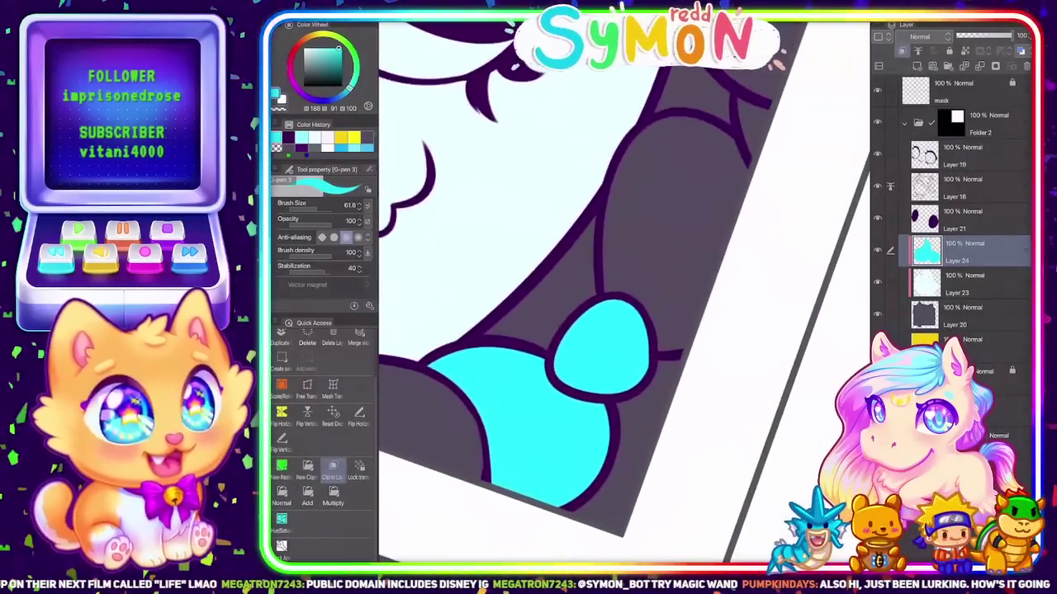
mouse_move(616, 285)
mouse_down()
mouse_move(631, 170)
mouse_move(701, 120)
mouse_move(733, 169)
mouse_move(670, 351)
mouse_up()
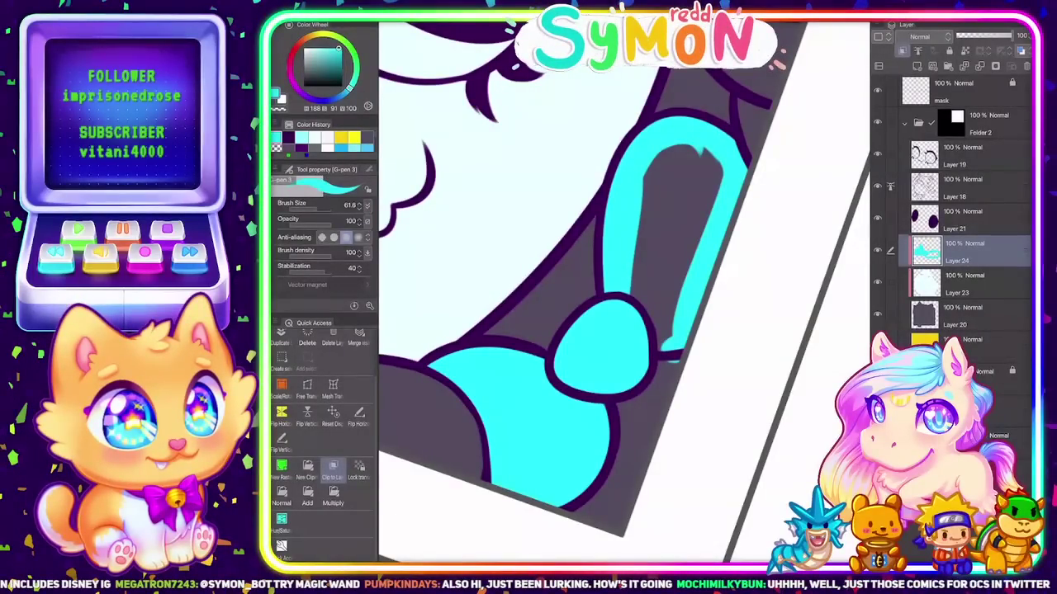
mouse_move(653, 324)
mouse_down()
mouse_move(641, 300)
mouse_move(645, 314)
mouse_move(693, 190)
mouse_move(656, 157)
mouse_move(677, 207)
mouse_up()
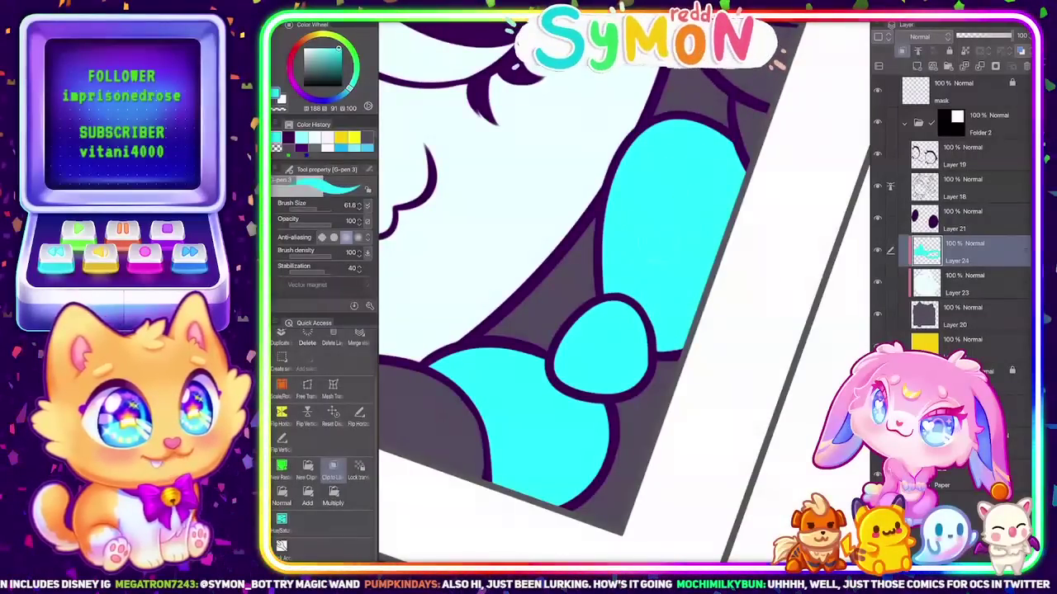
Paint the star hair clip above the forehead bright cyan with the G-pen
scroll(625, 291, down, 5)
scroll(677, 240, up, 3)
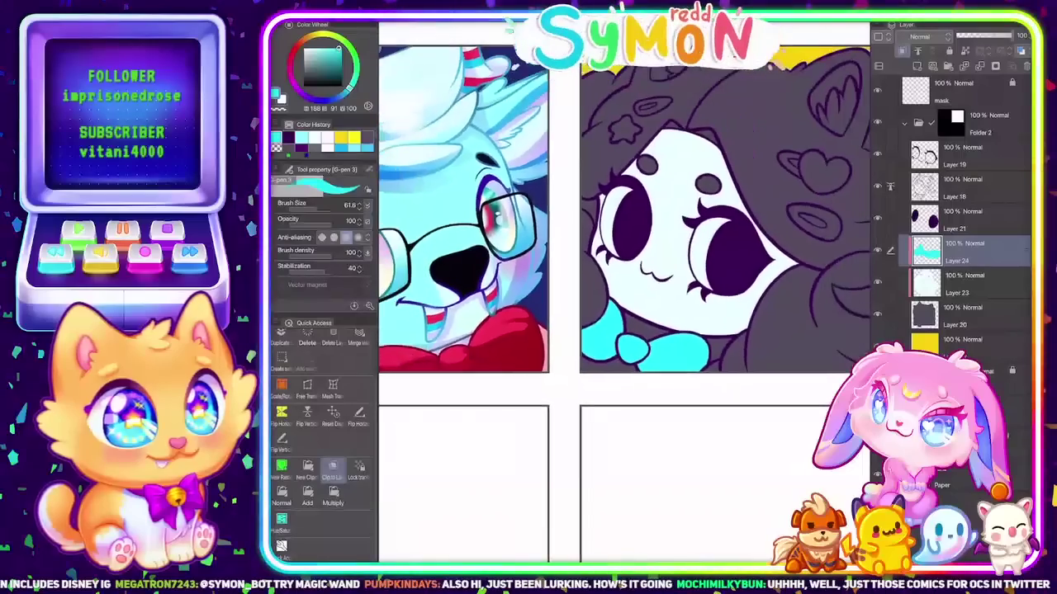
scroll(596, 248, up, 4)
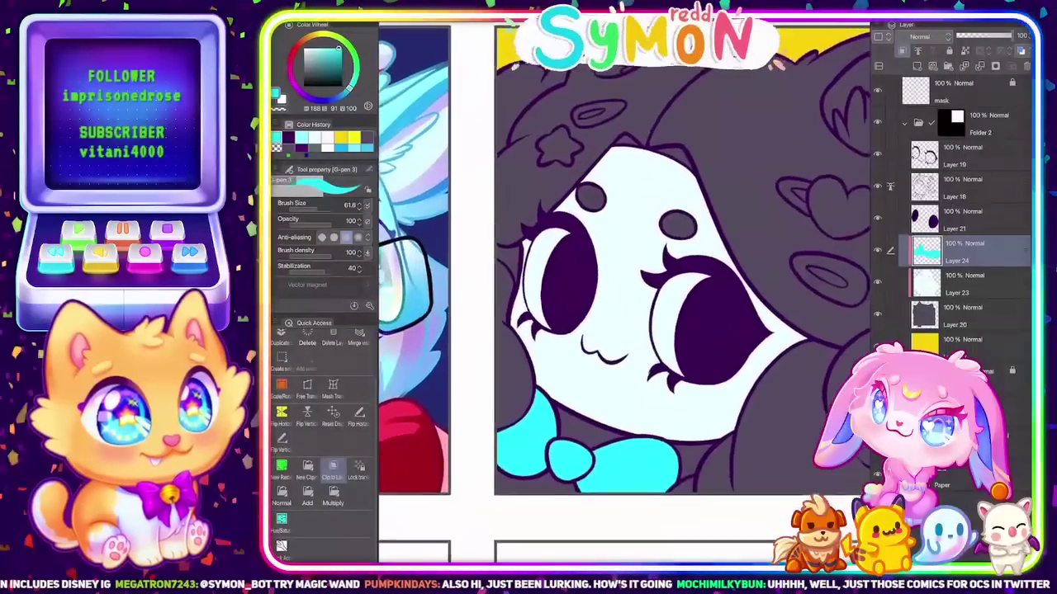
mouse_move(523, 128)
mouse_down()
mouse_move(547, 110)
mouse_move(565, 125)
mouse_move(527, 137)
mouse_move(546, 124)
mouse_up()
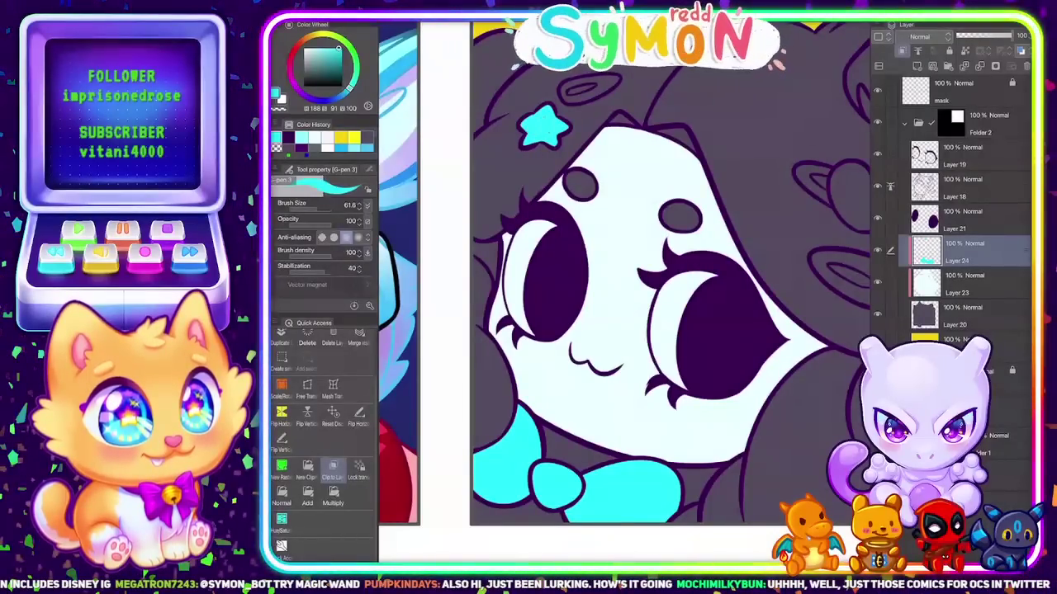
key(e)
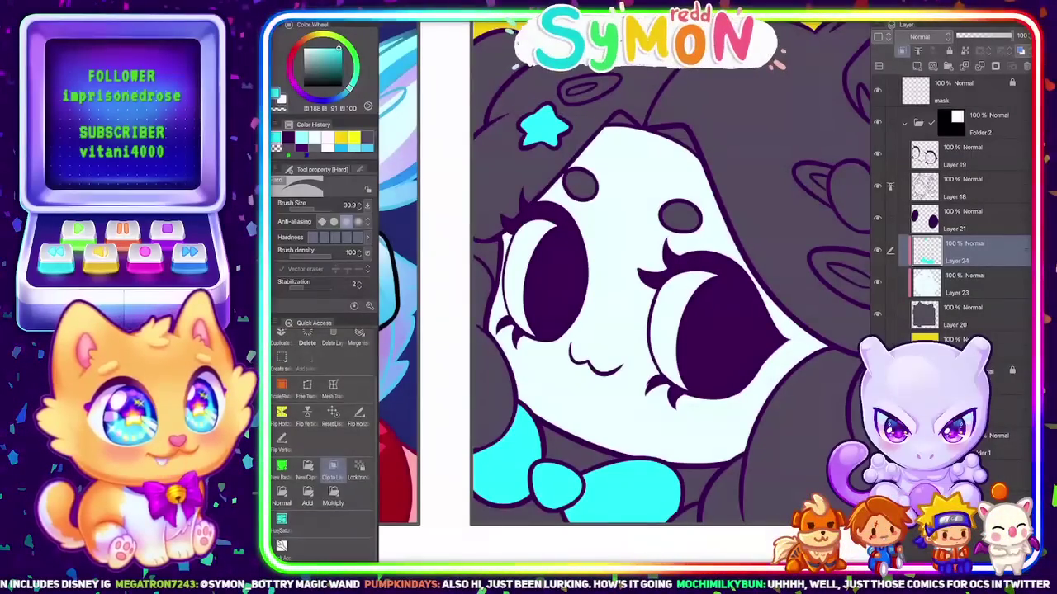
key(p)
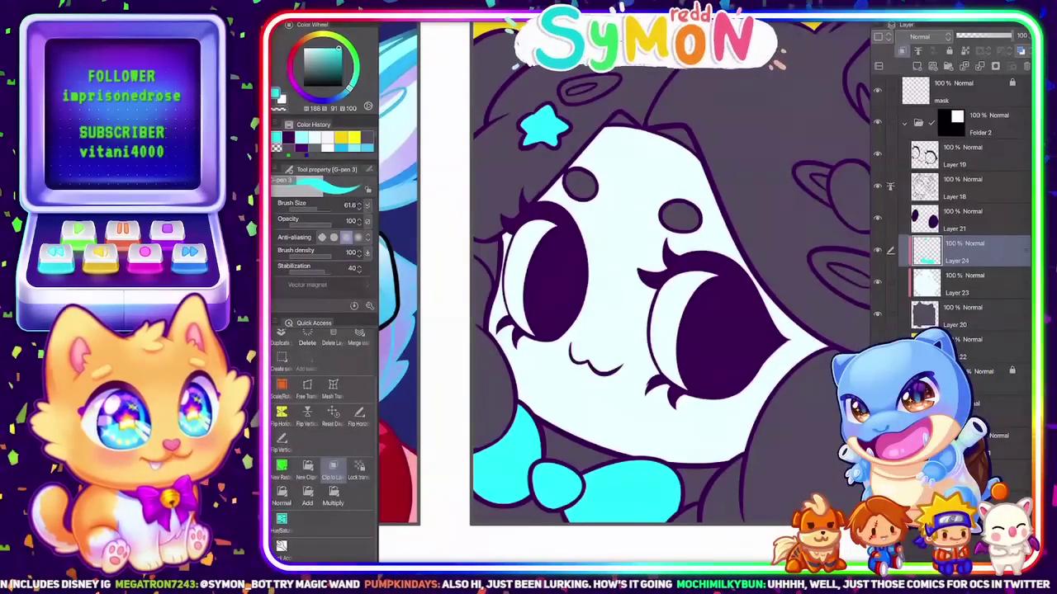
Fill the ring of the oval hair clip below the heart with bright cyan, leaving its centre slot unfilled
scroll(624, 289, down, 5)
scroll(624, 289, up, 10)
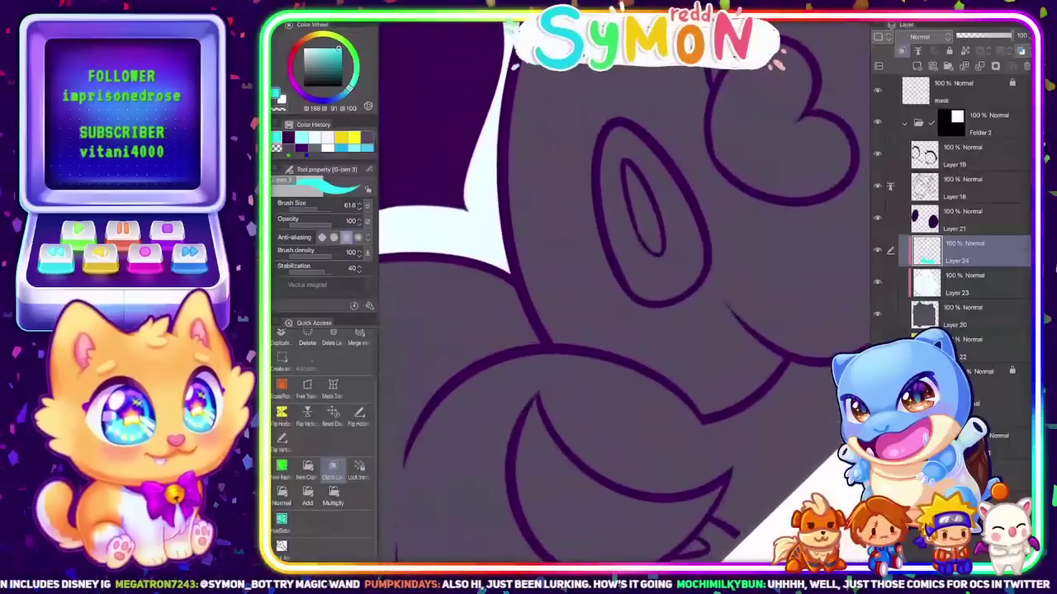
key(g)
click(679, 260)
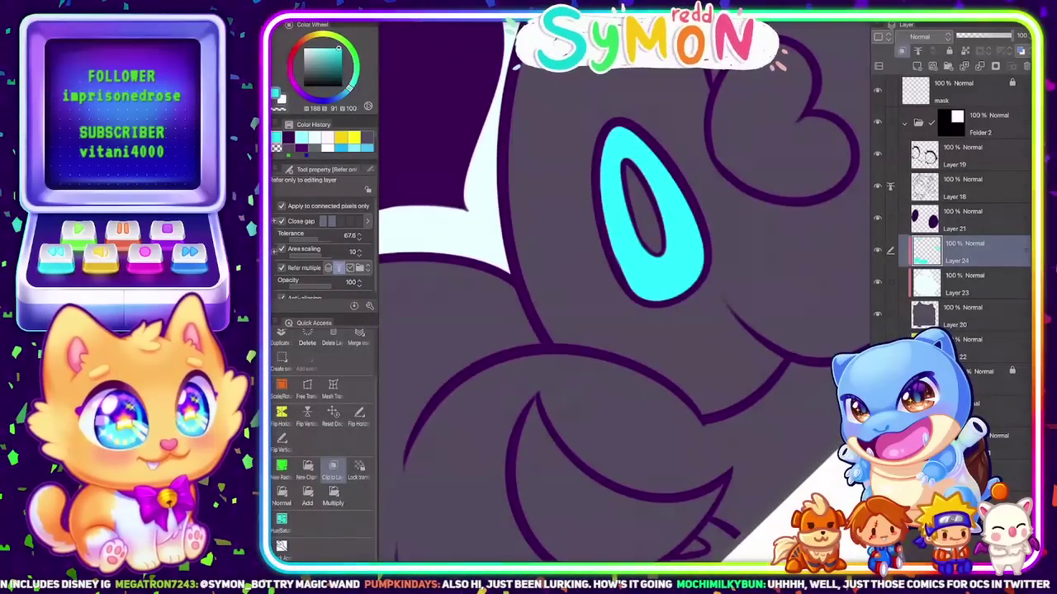
scroll(625, 289, down, 4)
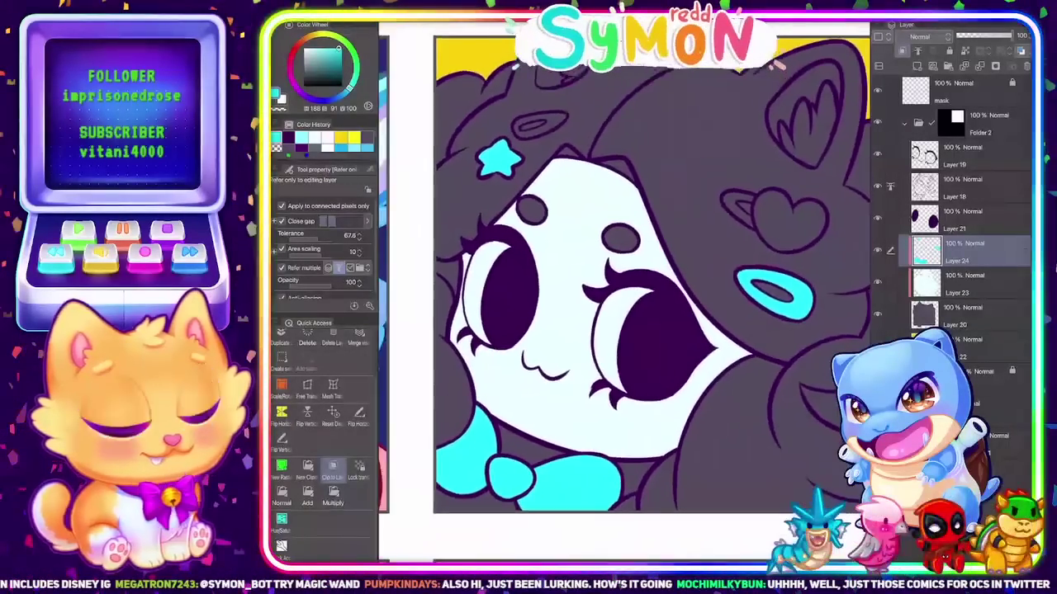
scroll(624, 289, down, 1)
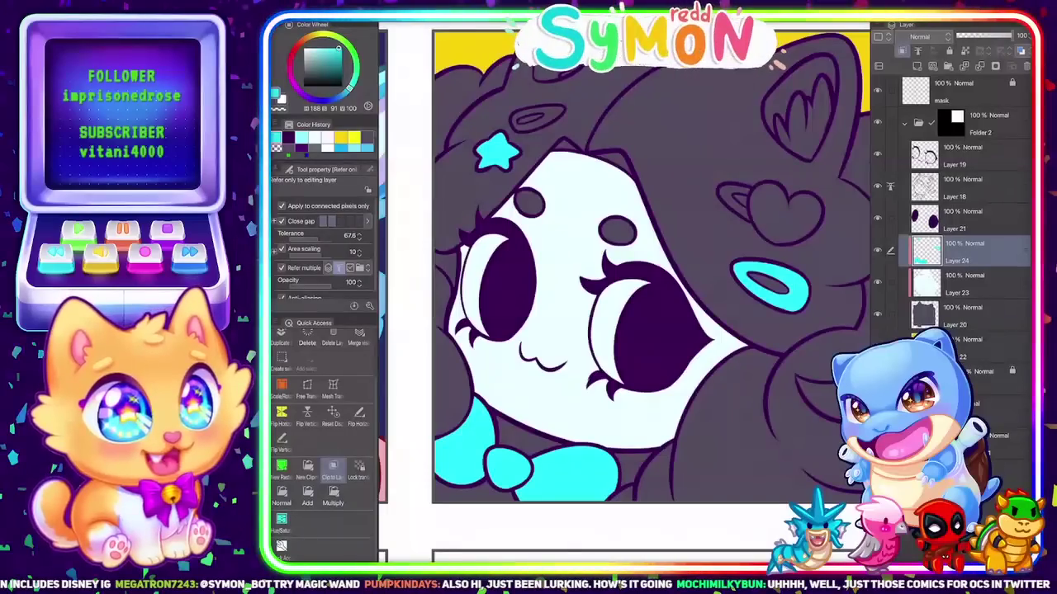
scroll(624, 267, down, 2)
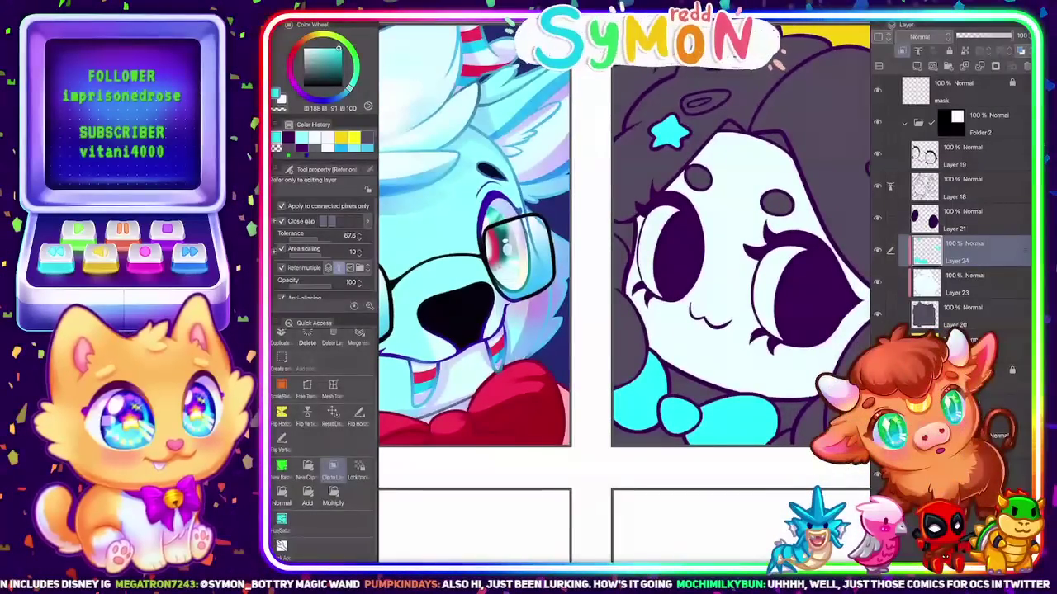
alt+click(538, 142)
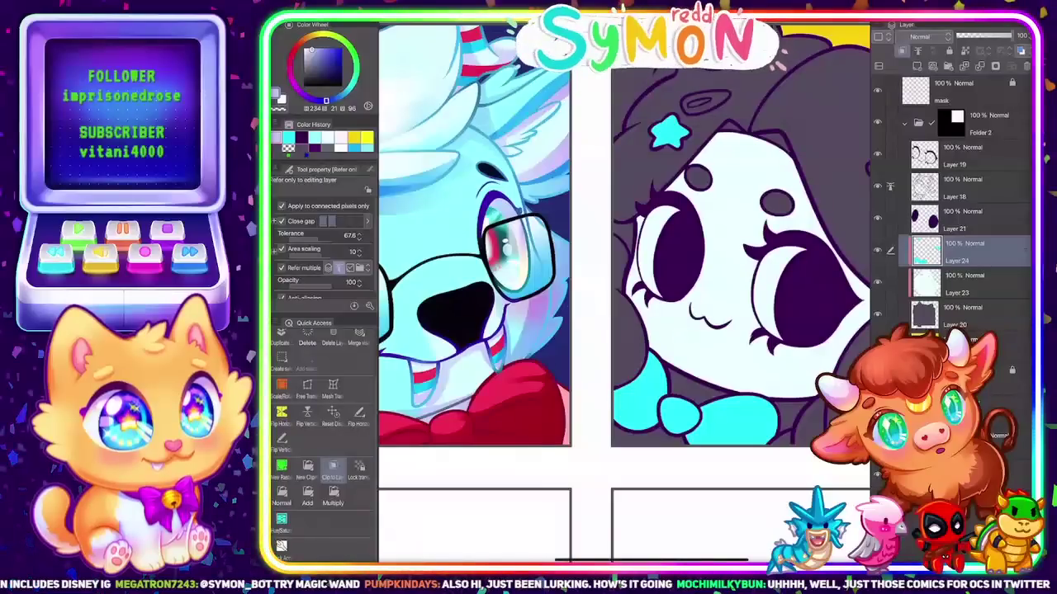
drag(273, 284, 304, 285)
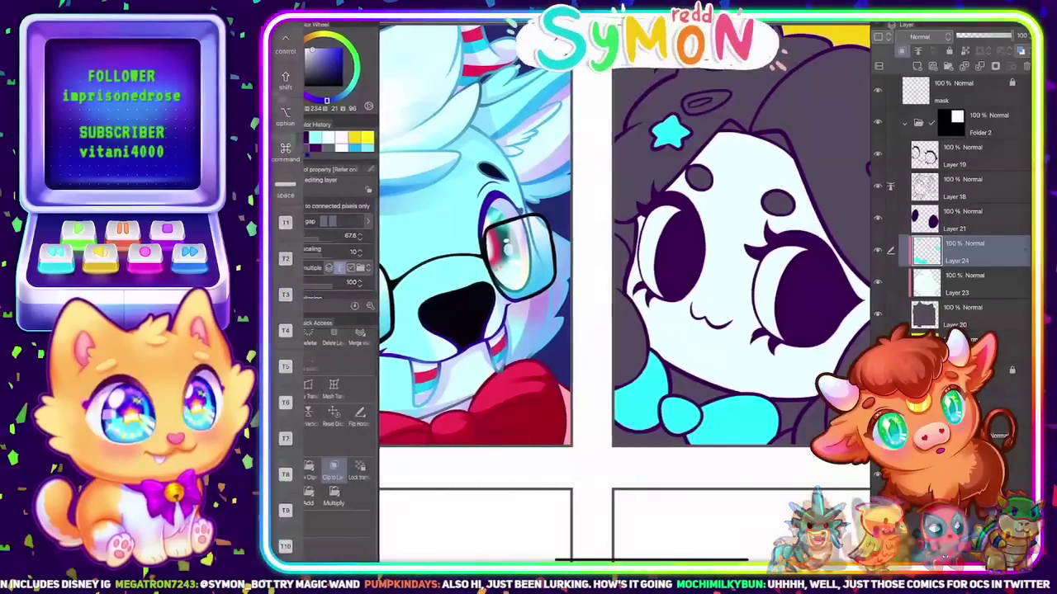
click(646, 99)
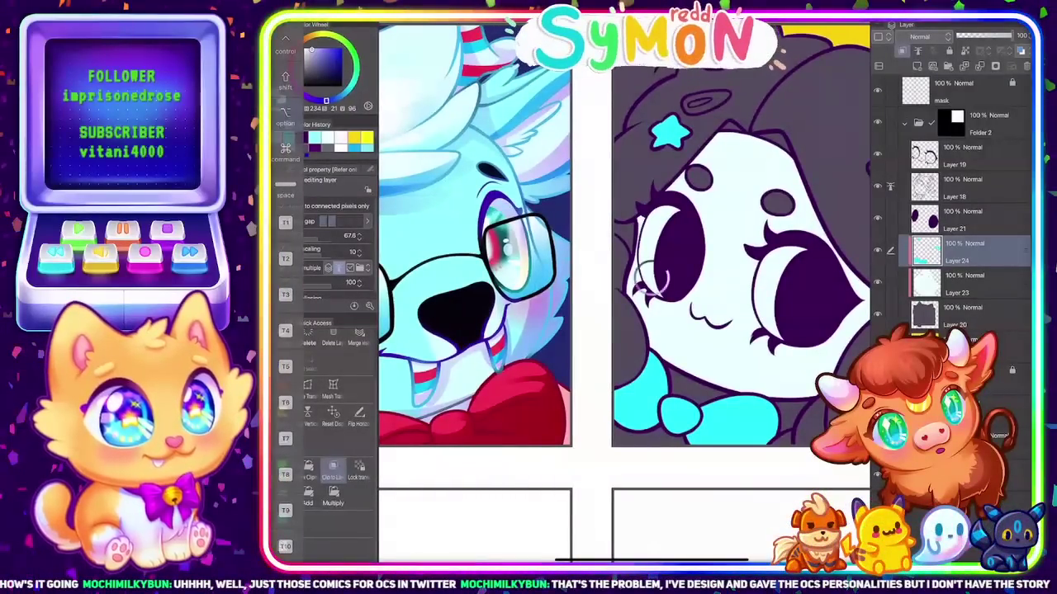
key(ctrl+z)
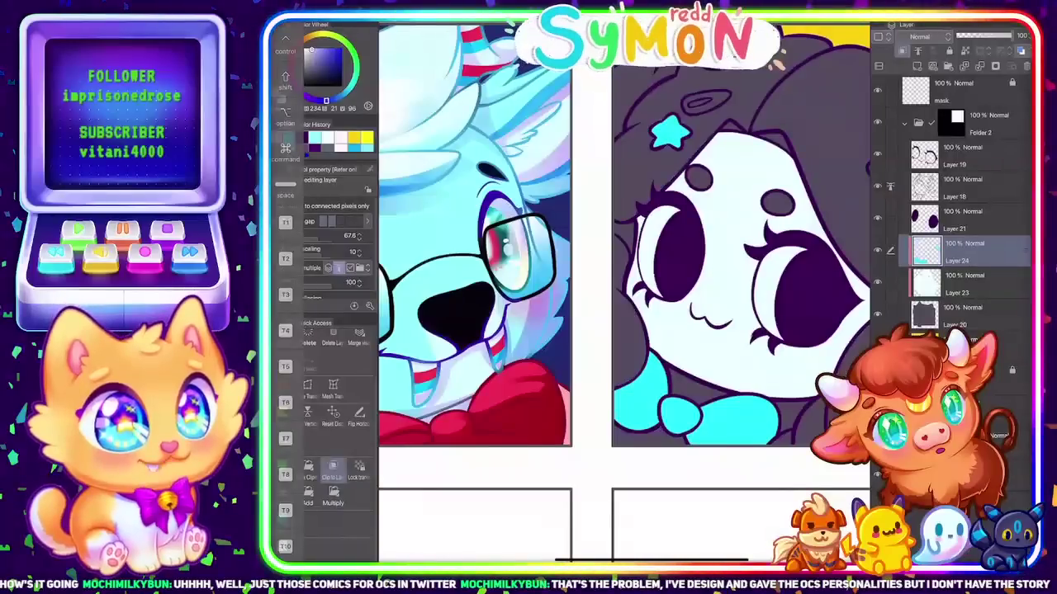
Sample the red from the neighbouring character's bow and fill the heart hair clip with it
alt+click(516, 405)
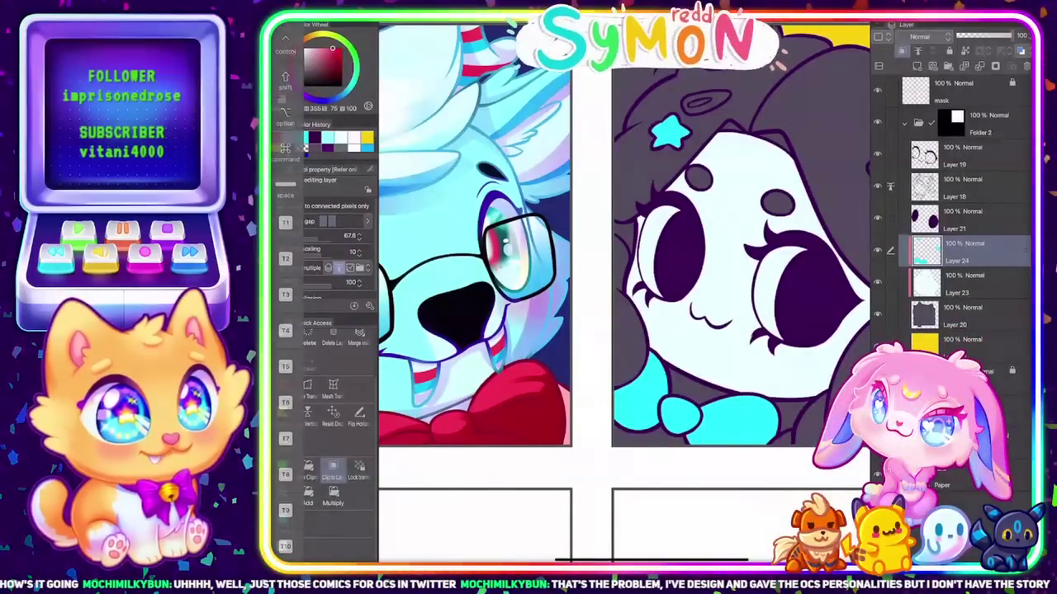
scroll(624, 280, down, 3)
click(733, 231)
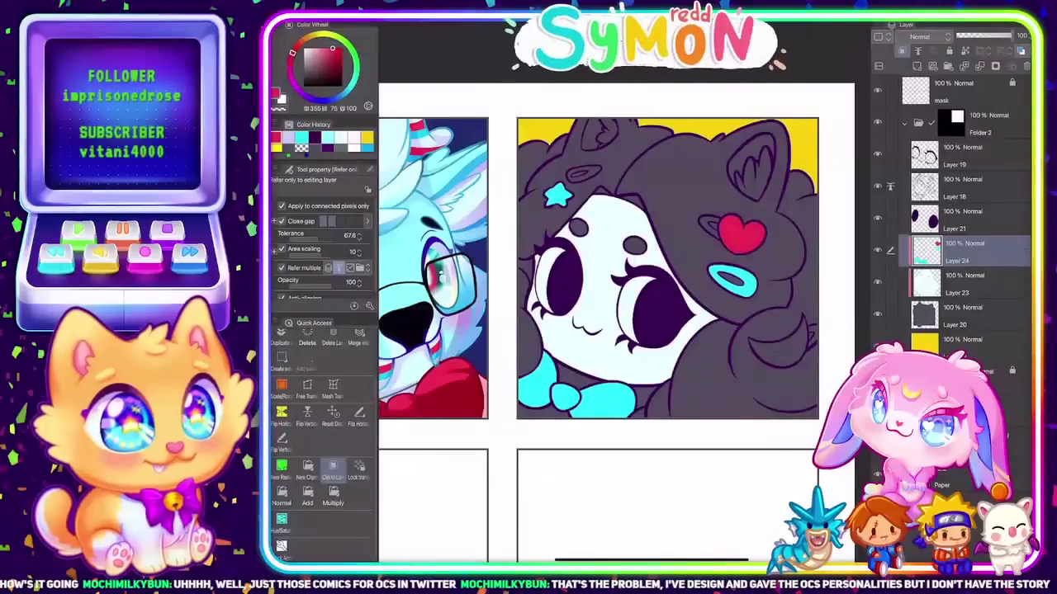
scroll(625, 281, up, 2)
scroll(625, 281, down, 2)
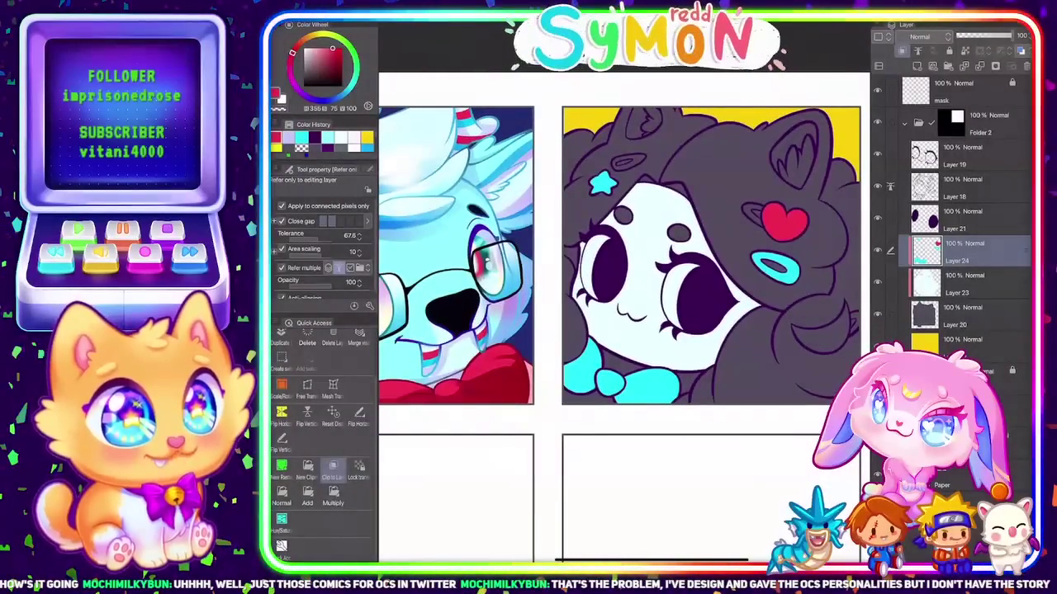
Fill the crescent moon in the hair with yellow and refill it with a paler yellow (H 62, S 68, V 100)
click(277, 147)
click(823, 336)
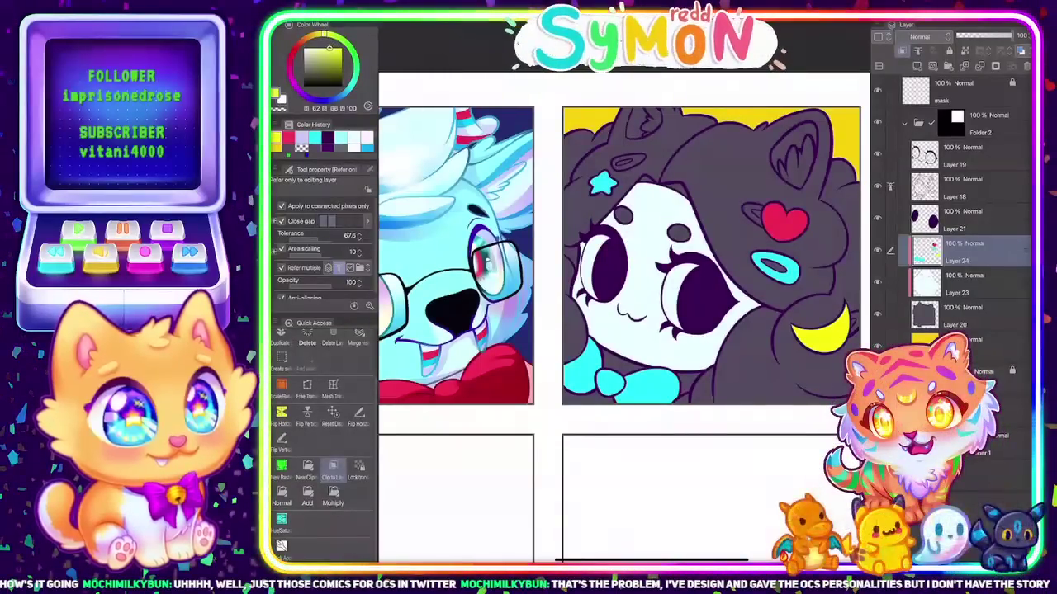
click(823, 337)
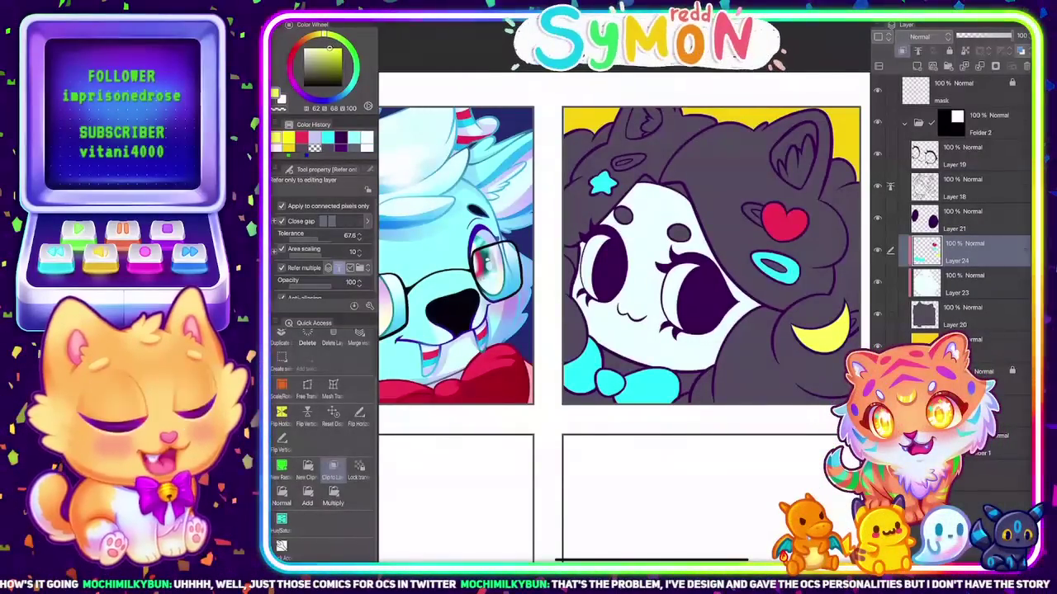
scroll(710, 256, down, 1)
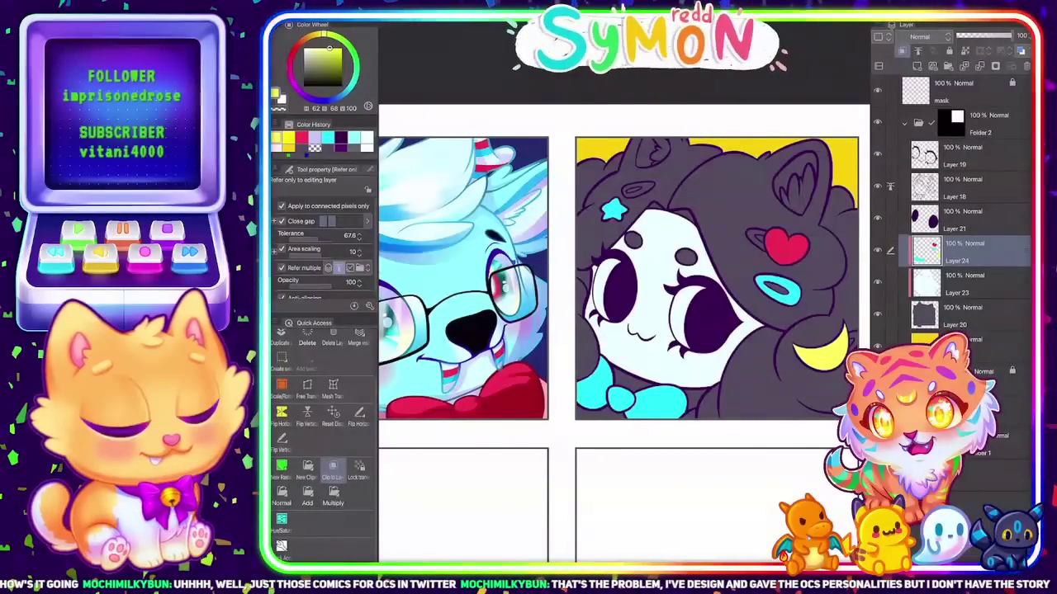
Select Layer 23, then hide and reshow it to check which areas it covers
click(975, 284)
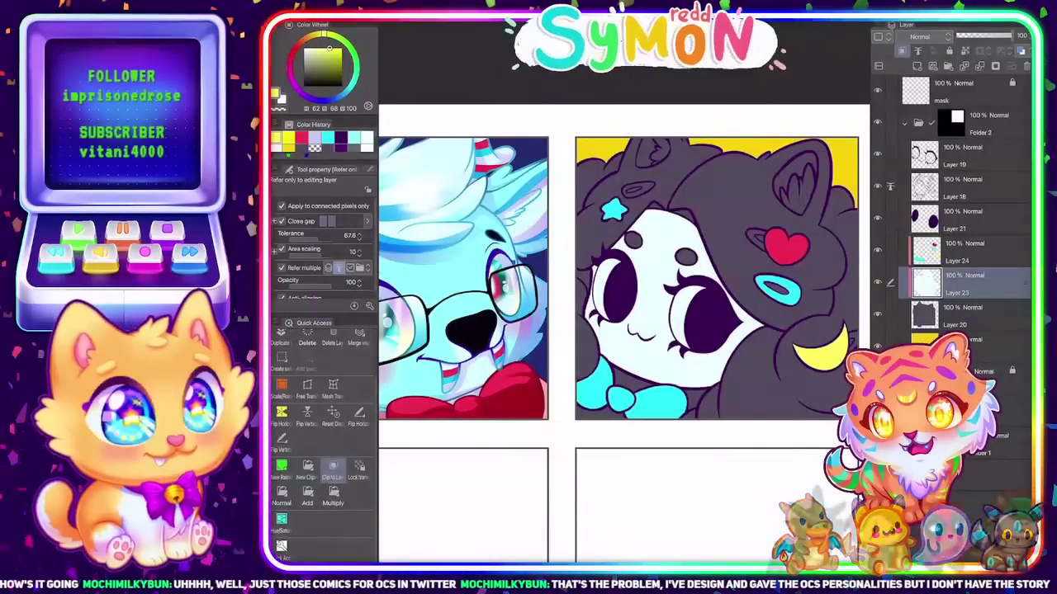
click(877, 283)
click(877, 282)
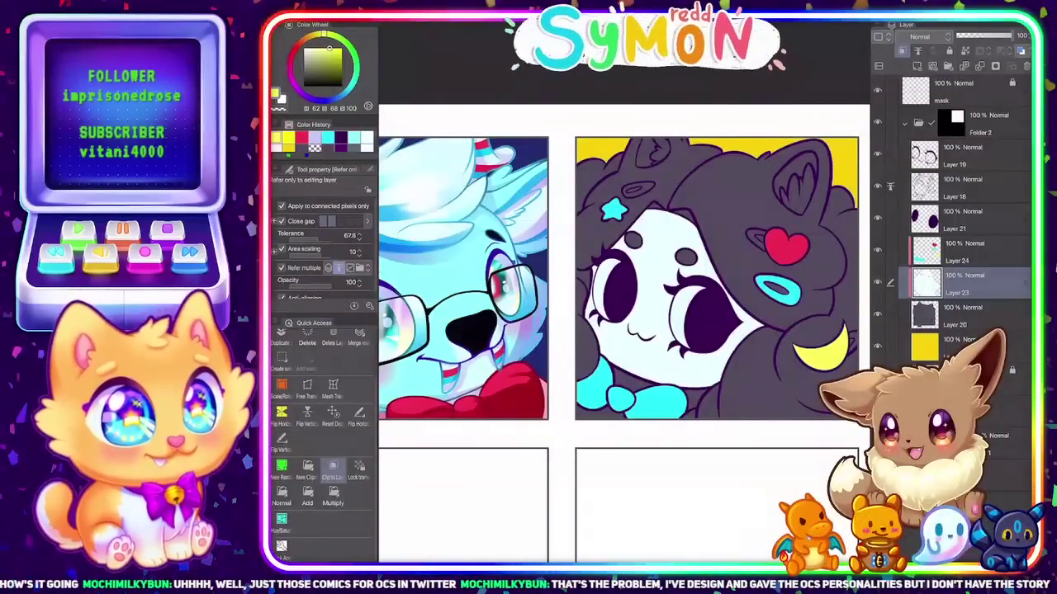
Paint the grey neck and chest areas around the bow pale cyan (H 185, S 10, V 100) on Layer 23 using the G-pen
scroll(624, 293, up, 5)
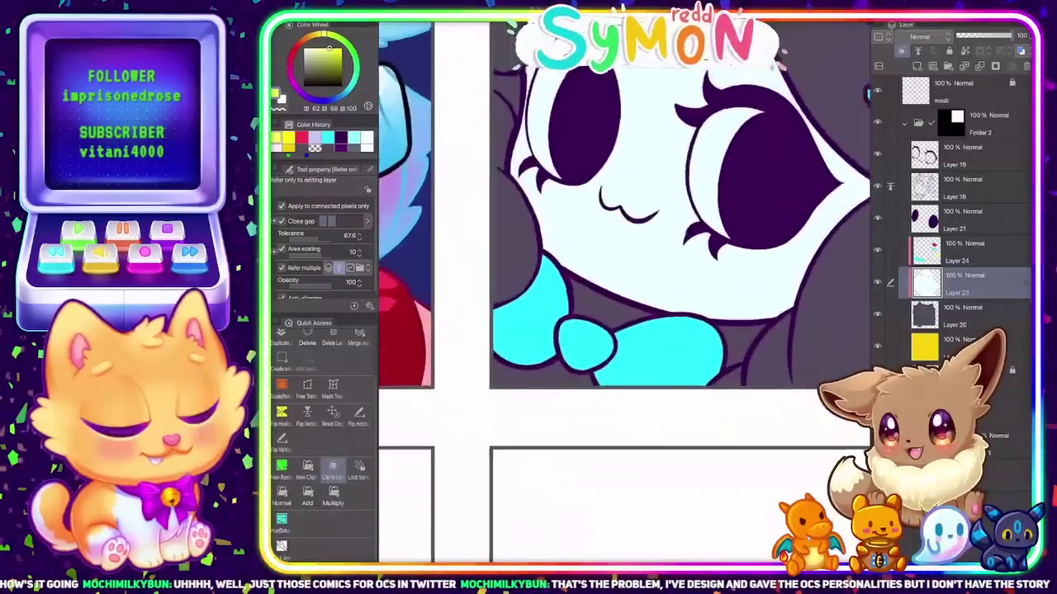
key(p)
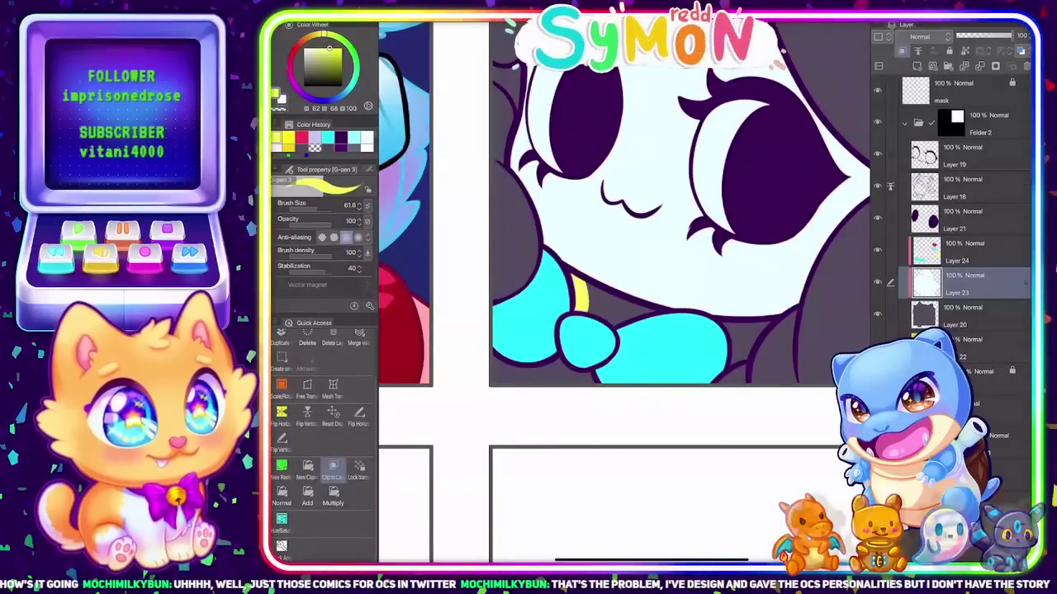
click(341, 138)
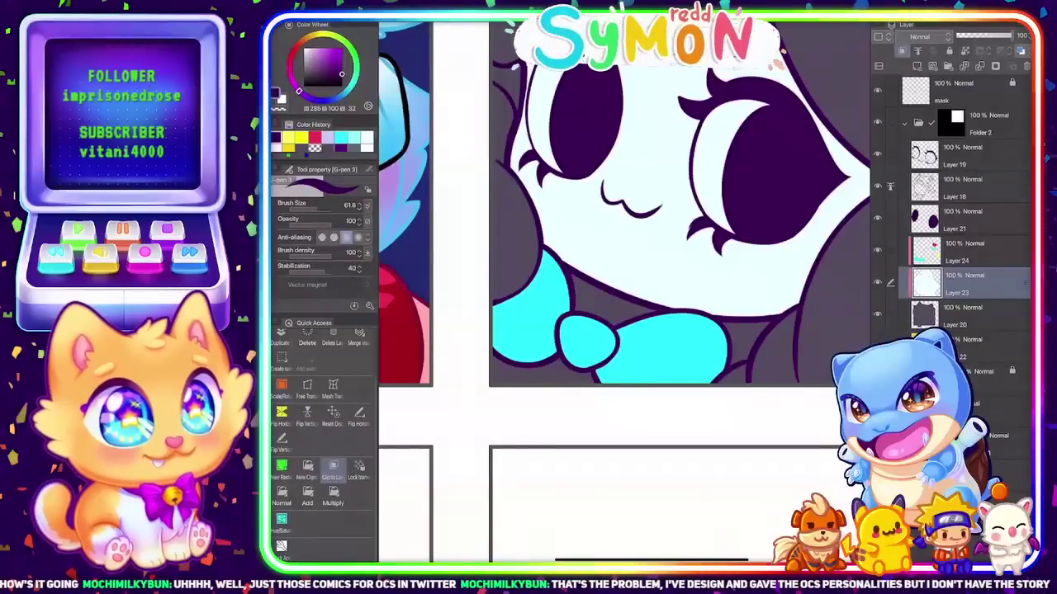
key(x)
mouse_move(569, 269)
mouse_down()
mouse_move(587, 312)
mouse_move(619, 324)
mouse_move(653, 312)
mouse_up()
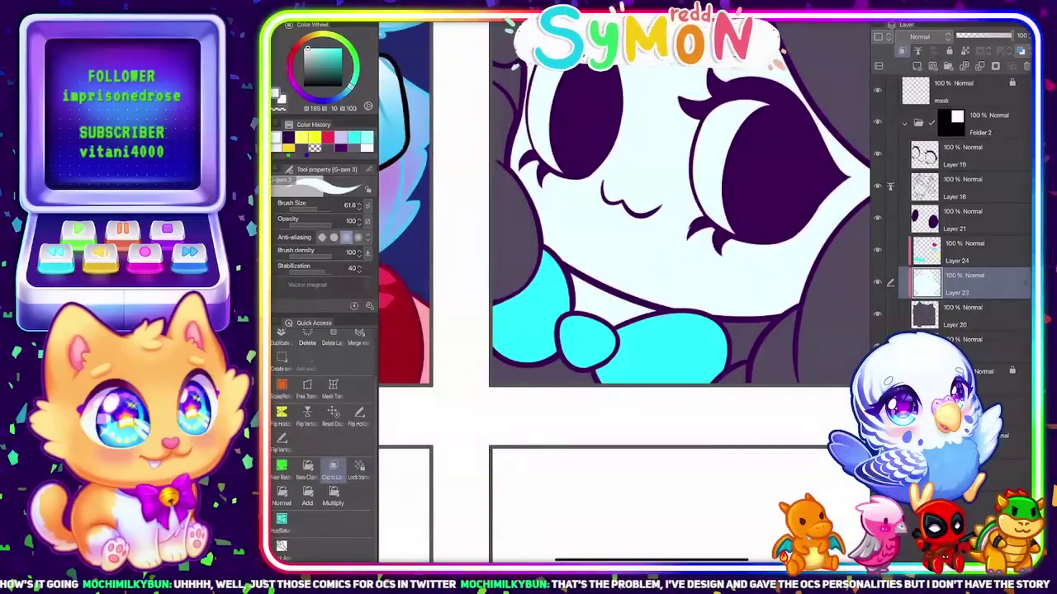
mouse_move(497, 370)
mouse_down()
mouse_move(560, 349)
mouse_move(590, 378)
mouse_up()
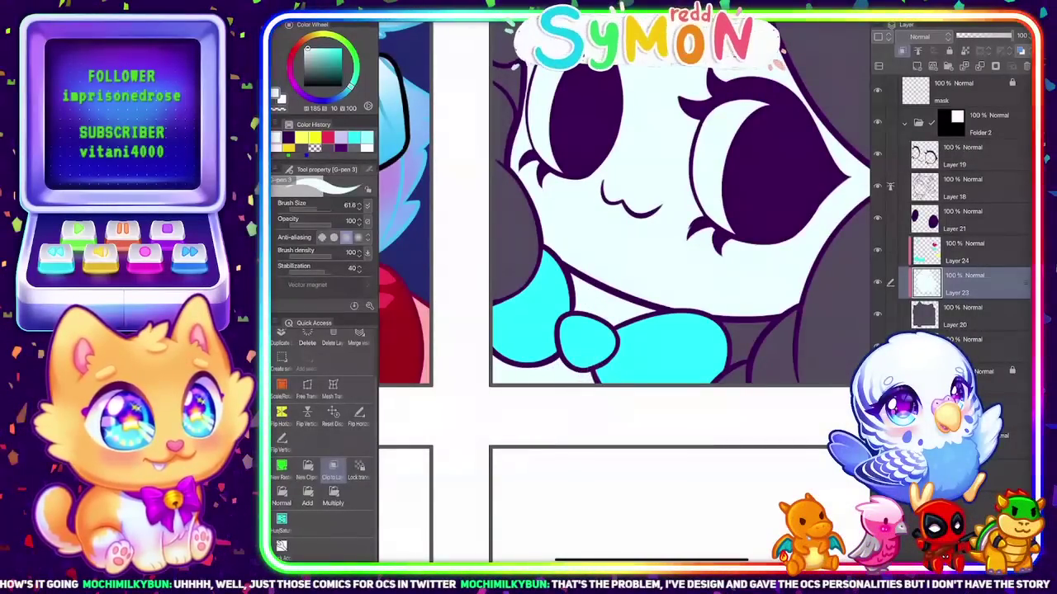
mouse_move(763, 328)
mouse_down()
mouse_move(738, 358)
mouse_move(723, 329)
mouse_move(741, 340)
mouse_up()
scroll(660, 330, down, 5)
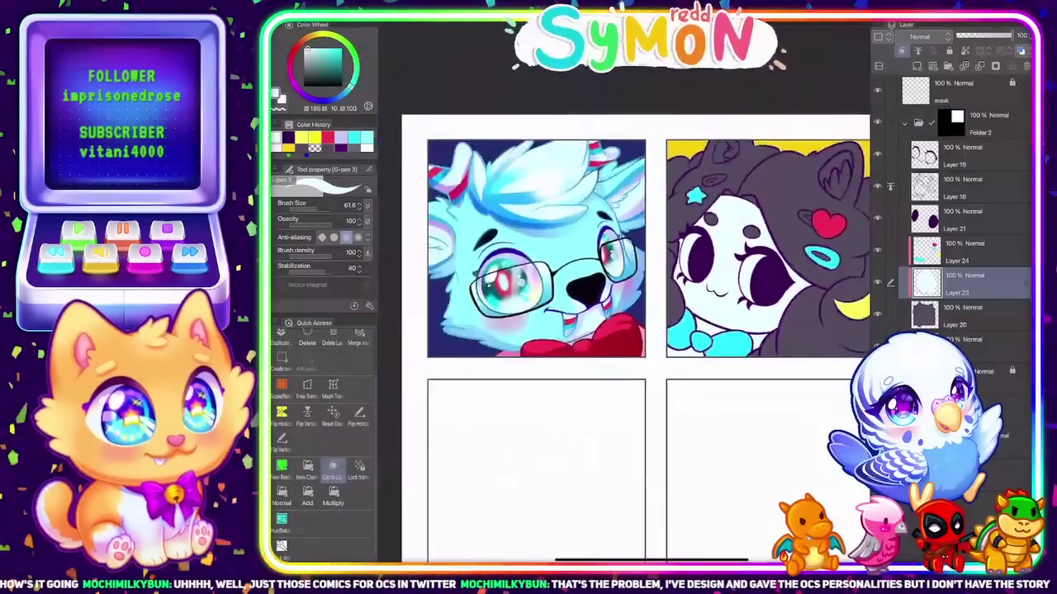
scroll(661, 273, up, 3)
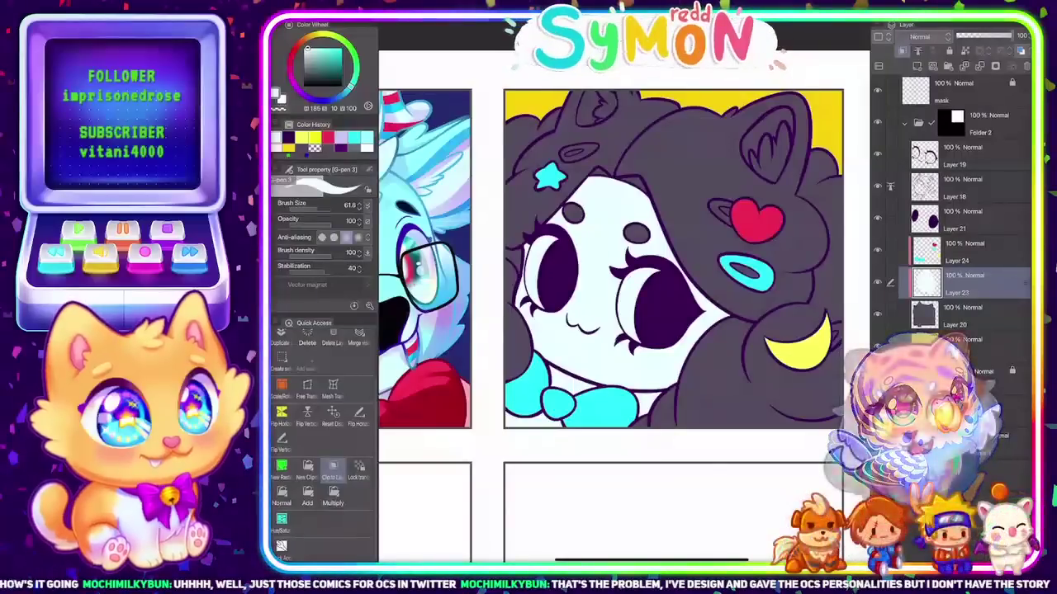
Add a clipped layer above Layer 23 and sample the red of the heart hair clip
key(ctrl+shift+n)
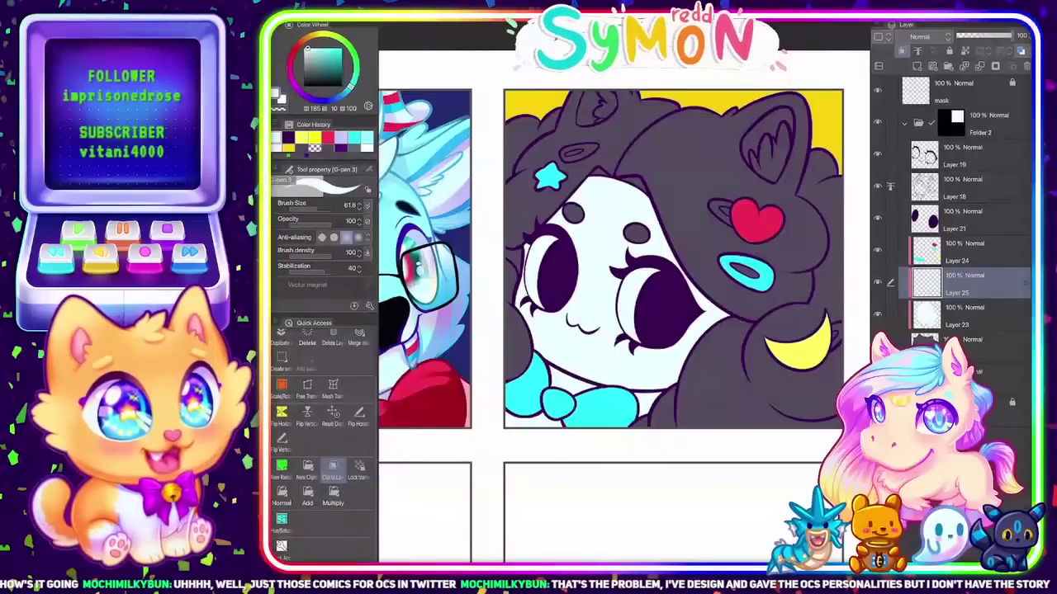
key(Tab)
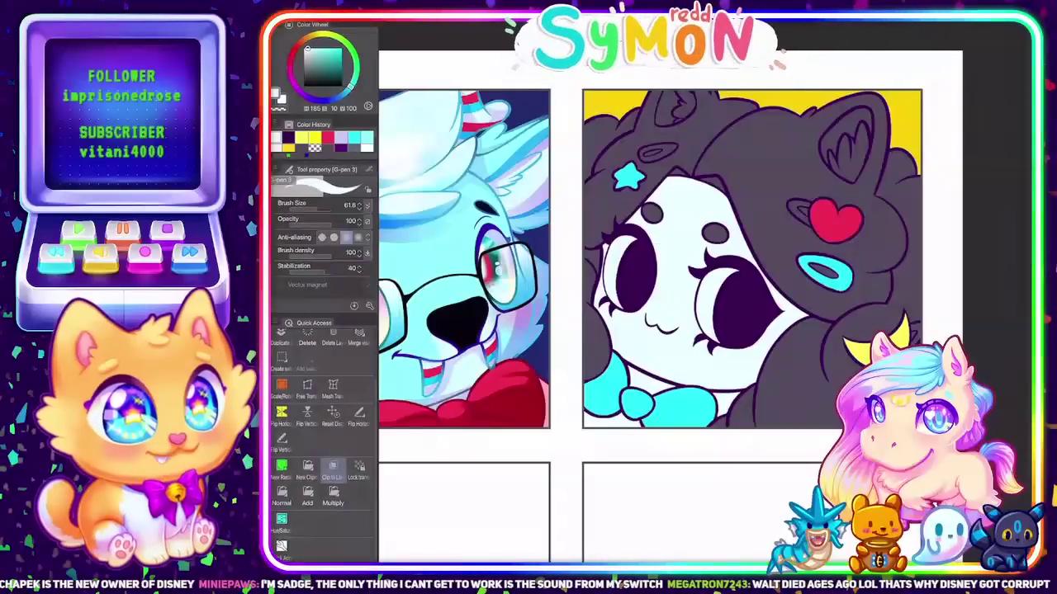
alt+click(835, 221)
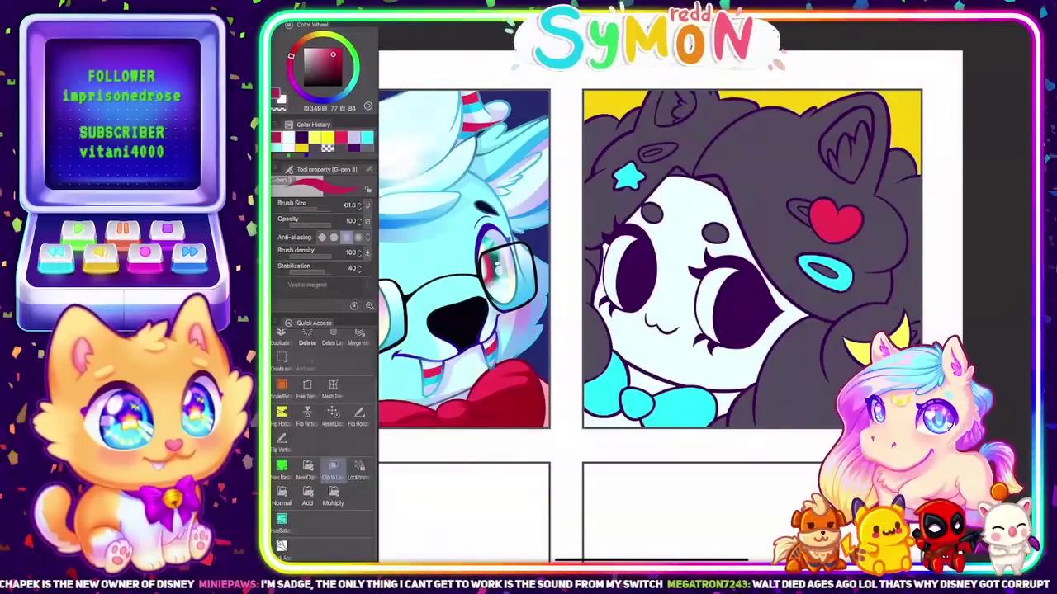
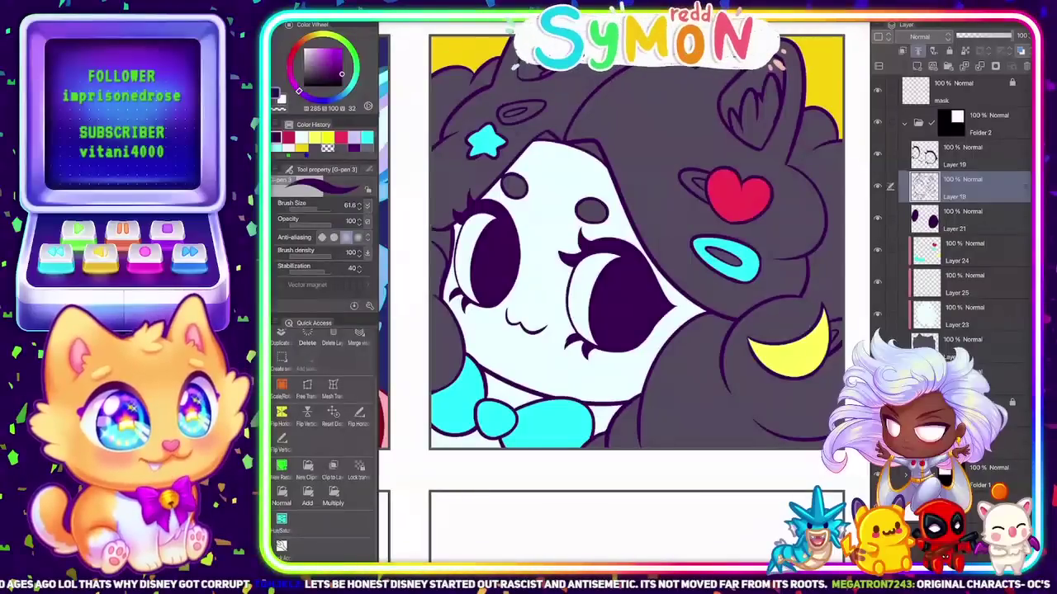
Paint a round red blush spot (H 355, S 75, V 100) under each eye on Layer 25
click(975, 283)
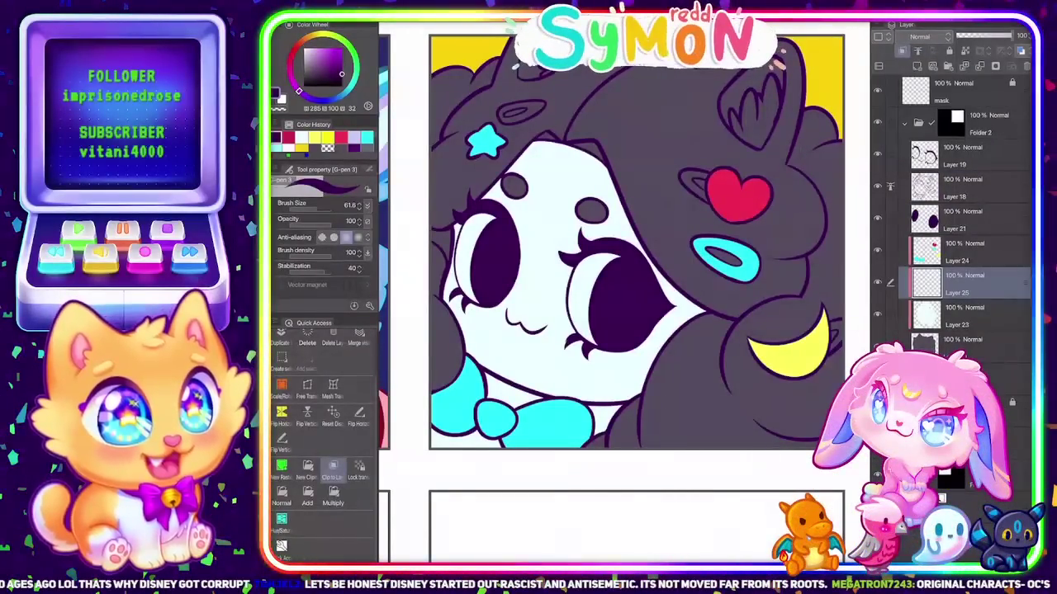
key(F7)
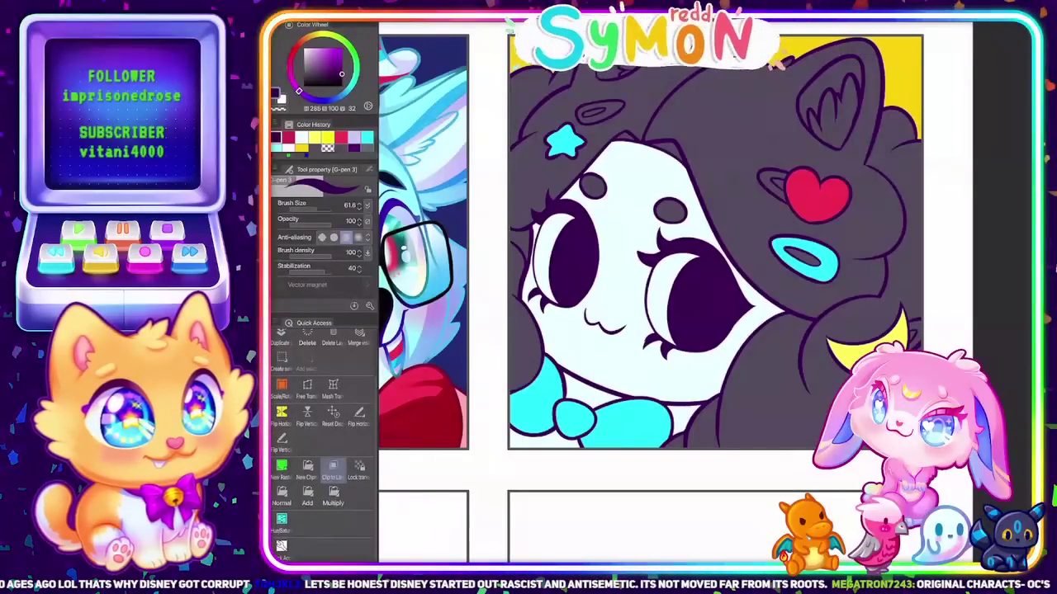
alt+click(817, 197)
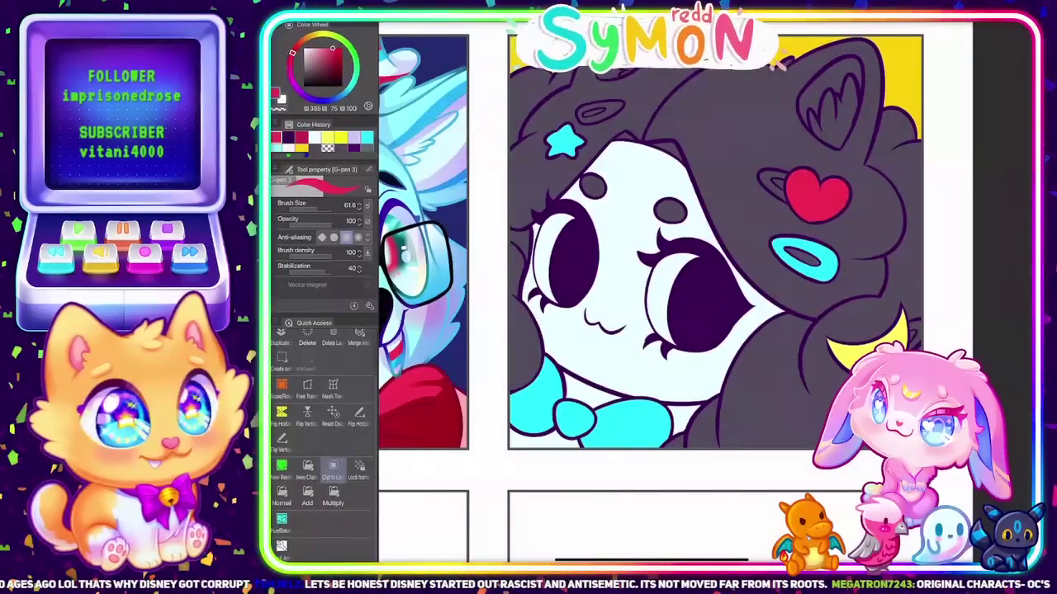
mouse_move(663, 337)
mouse_down()
mouse_move(649, 372)
mouse_move(683, 344)
mouse_move(693, 348)
mouse_move(672, 364)
mouse_move(688, 363)
mouse_up()
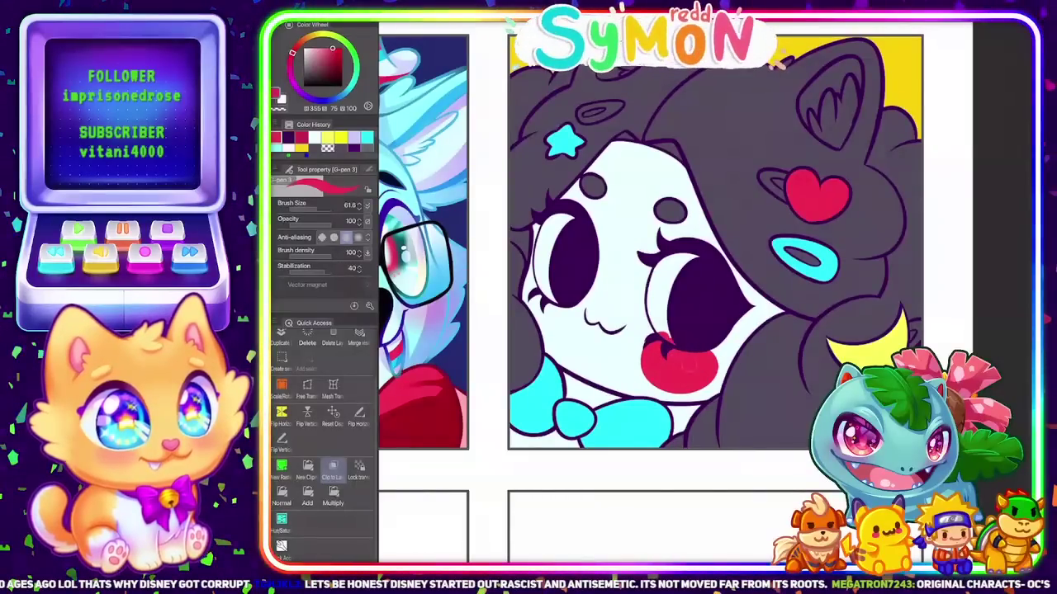
mouse_move(529, 296)
mouse_down()
mouse_move(561, 323)
mouse_move(540, 312)
mouse_move(555, 315)
mouse_up()
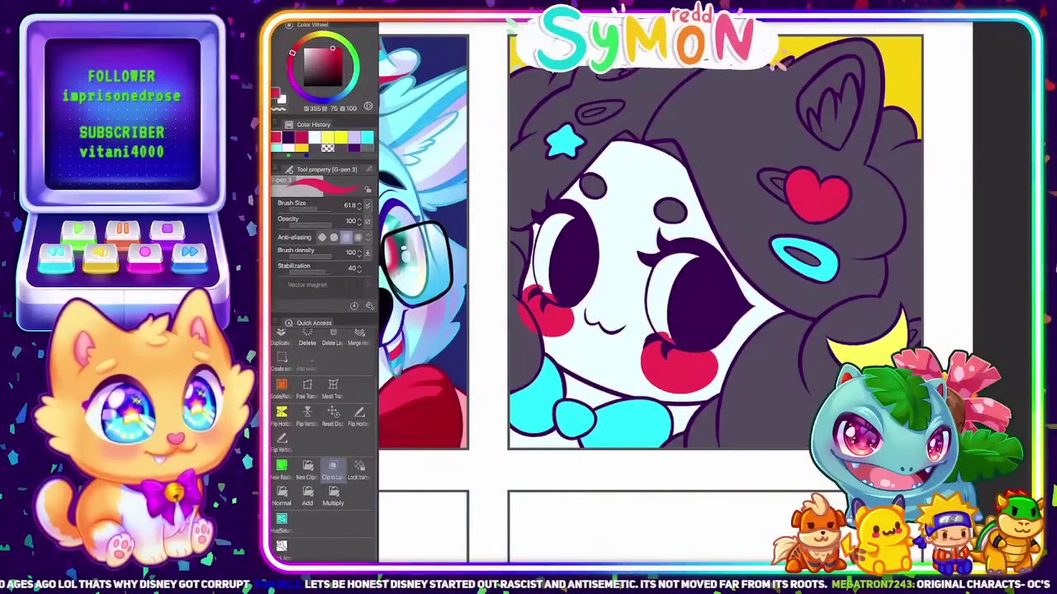
Refine the rounded outer edges of both red blush spots with the G-pen
scroll(702, 289, down, 3)
scroll(702, 289, up, 5)
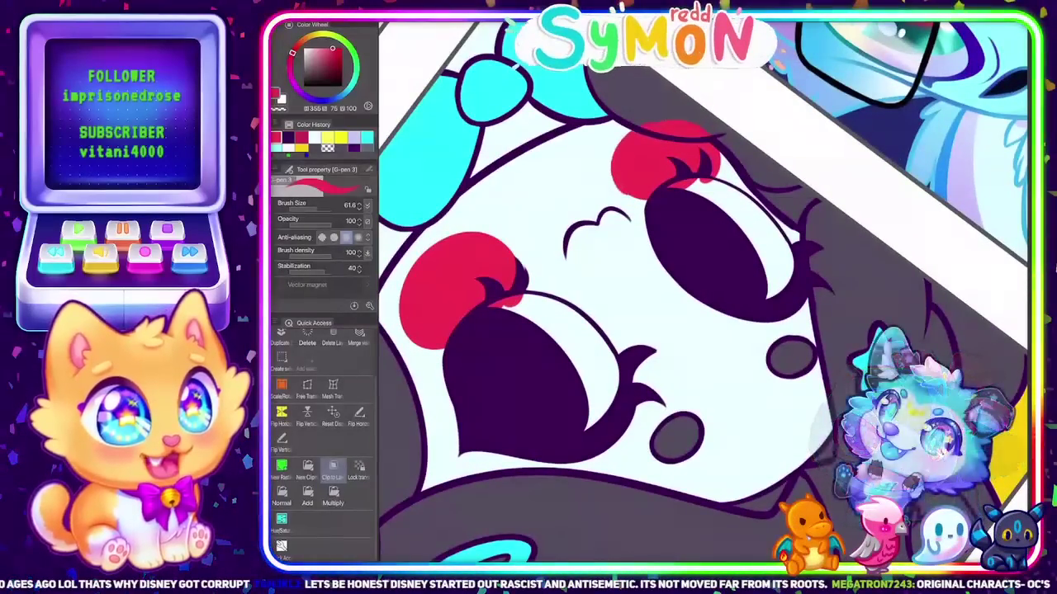
drag(631, 190, 634, 138)
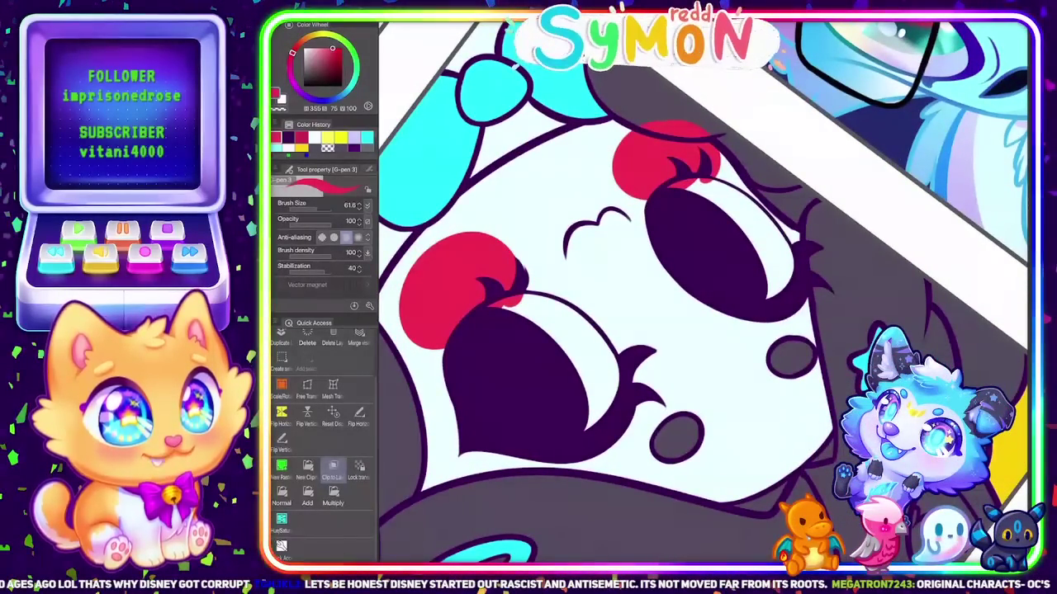
scroll(702, 289, down, 3)
scroll(702, 289, up, 3)
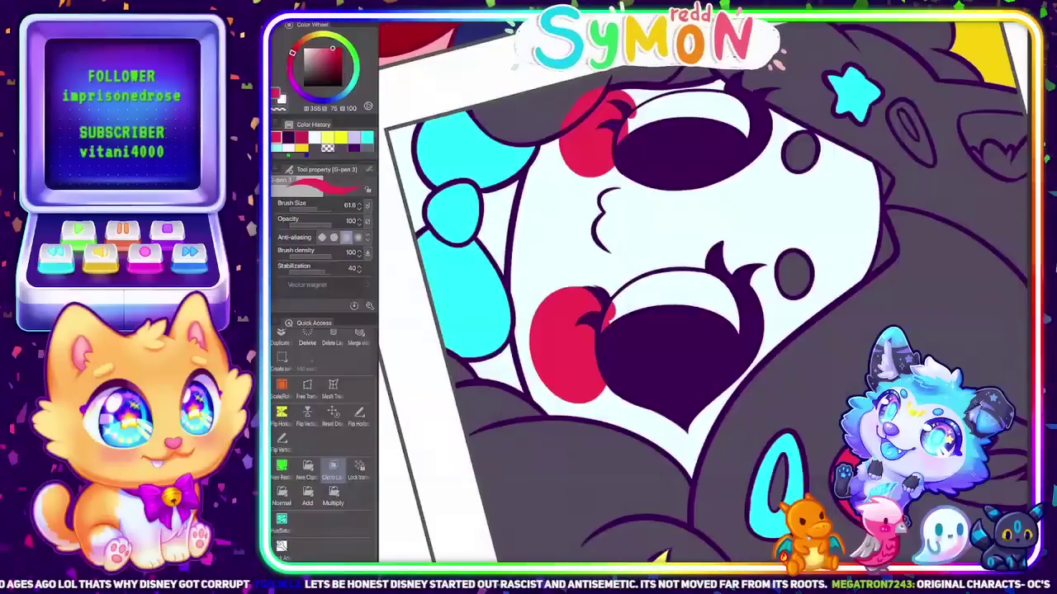
drag(533, 356, 593, 286)
key(ctrl+z)
mouse_move(530, 361)
mouse_down()
mouse_move(569, 286)
mouse_move(594, 287)
mouse_up()
Erase the red blush that spills over the lower lashes into the whites of both eyes, using the hard eraser
key(e)
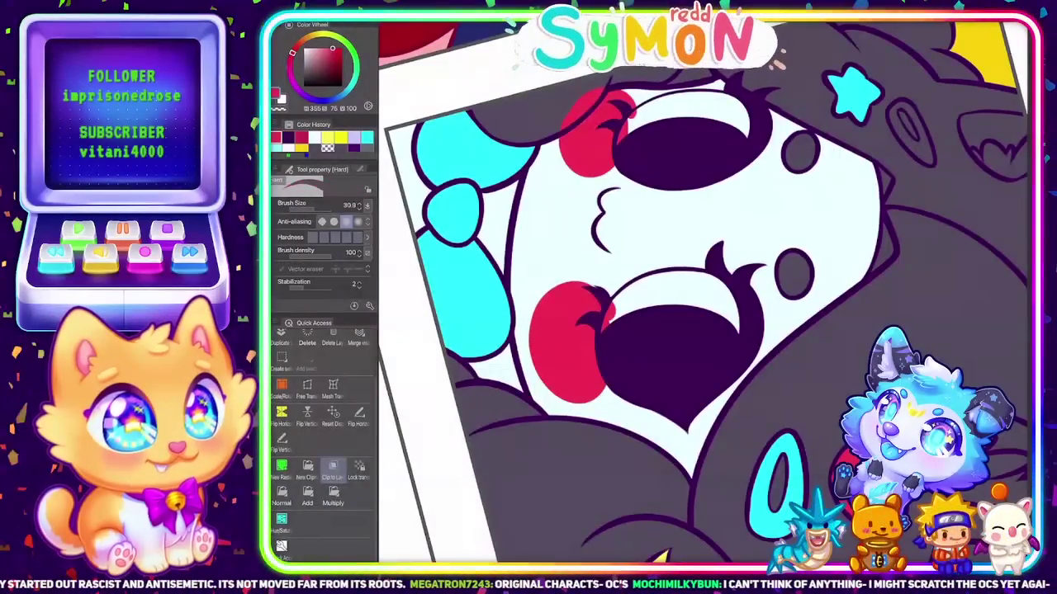
drag(634, 111, 620, 144)
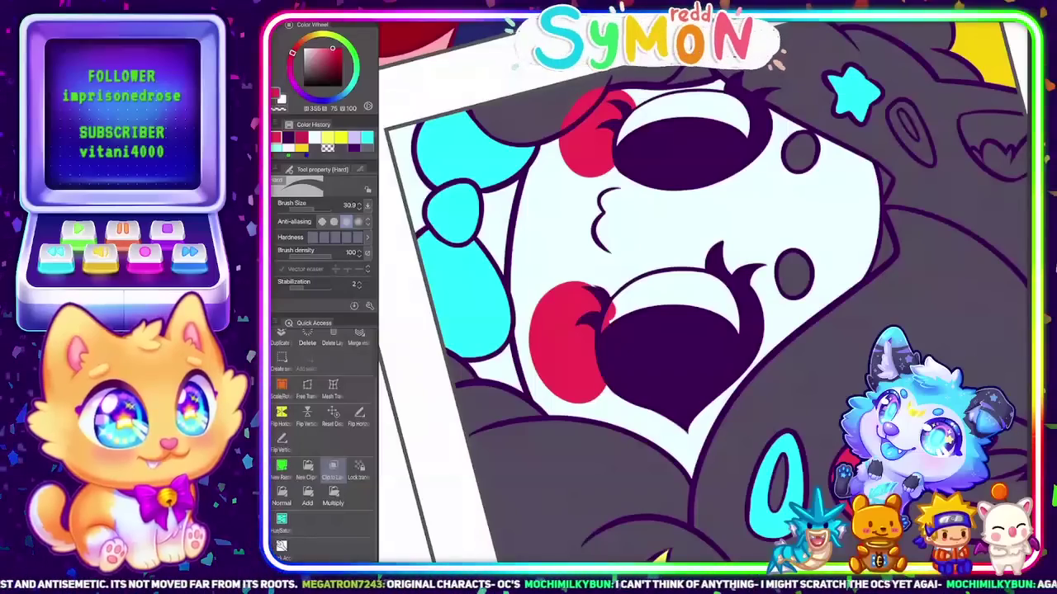
drag(613, 302, 606, 331)
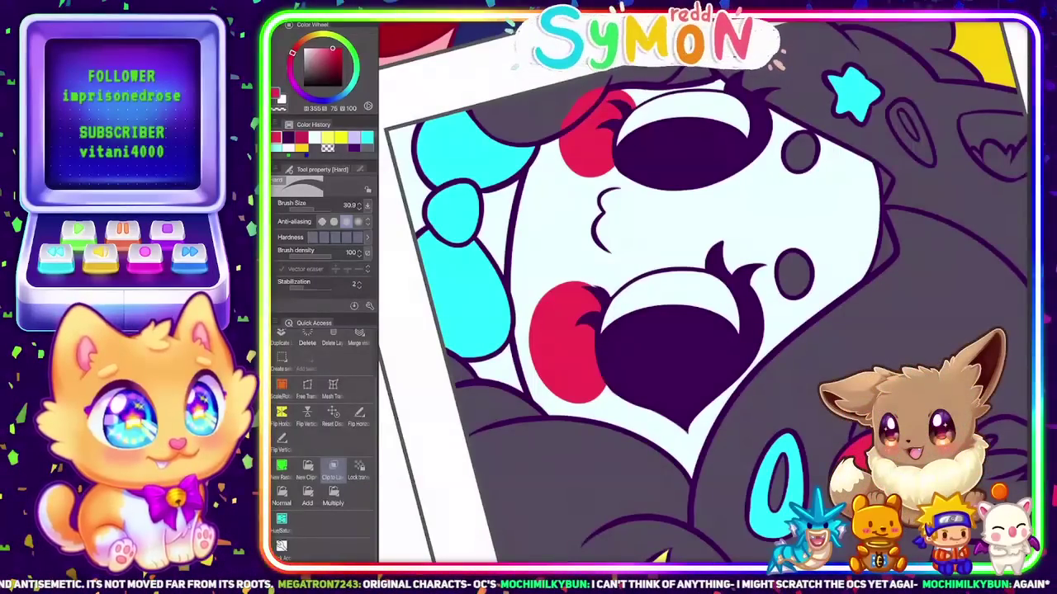
scroll(702, 289, down, 5)
scroll(702, 289, up, 4)
drag(612, 171, 626, 138)
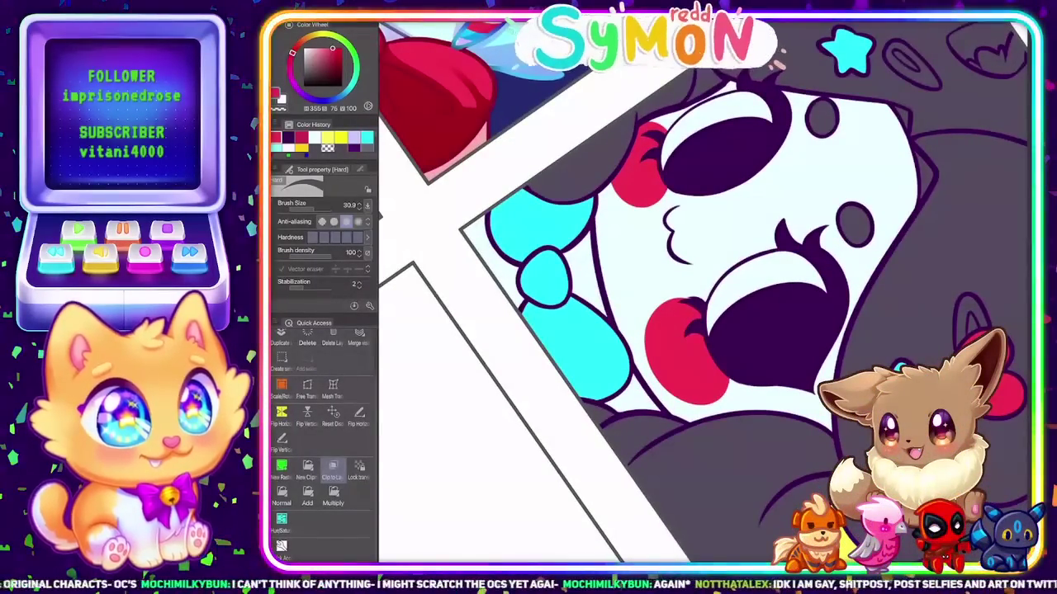
Add a new layer above Layer 24 and clip it to the layer below
scroll(701, 289, down, 6)
scroll(701, 289, up, 2)
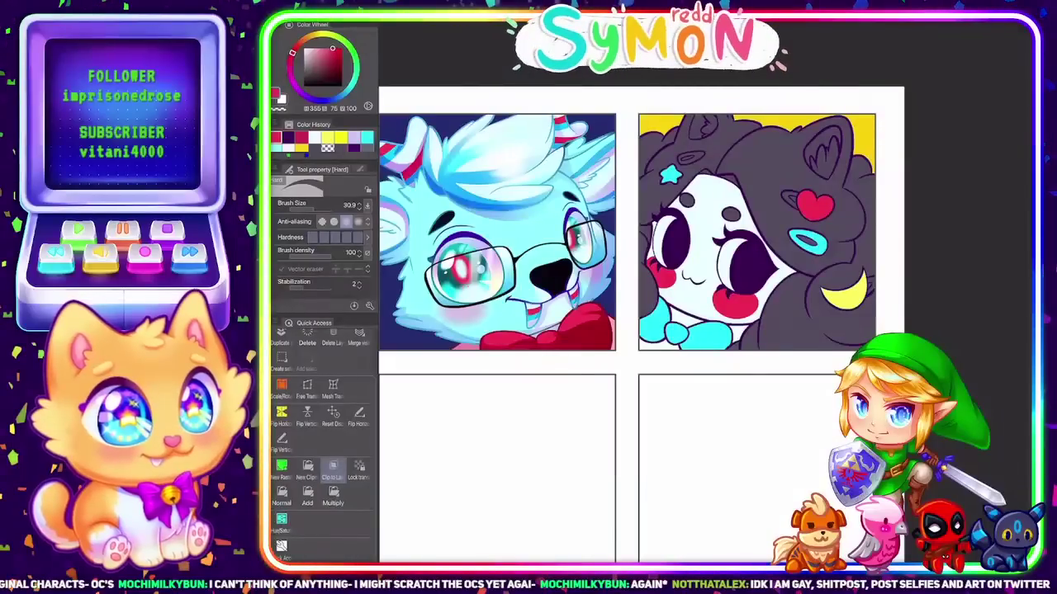
scroll(702, 322, up, 2)
scroll(702, 322, down, 1)
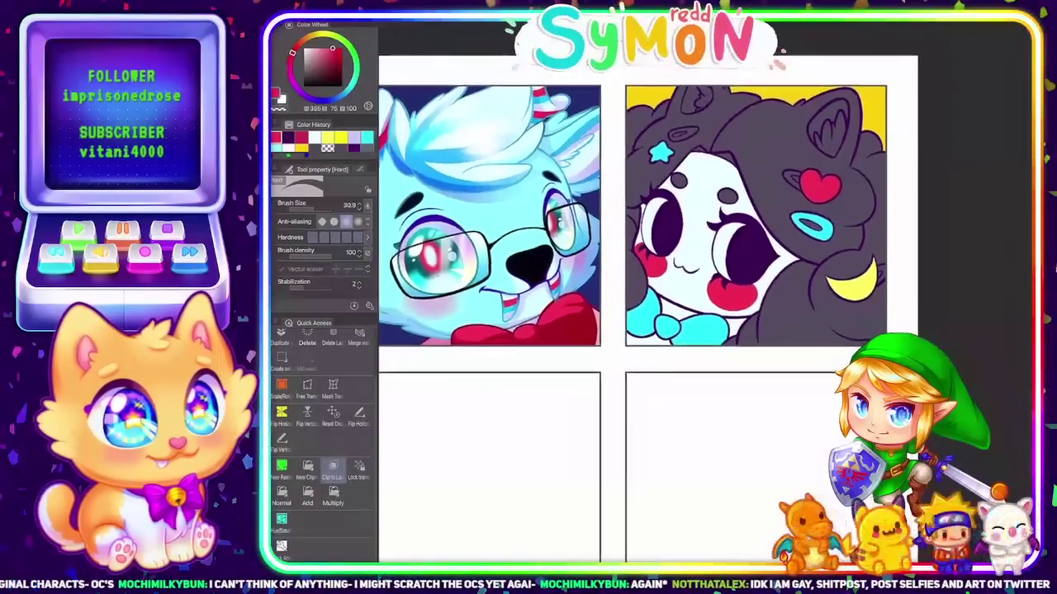
scroll(784, 297, up, 1)
key(F7)
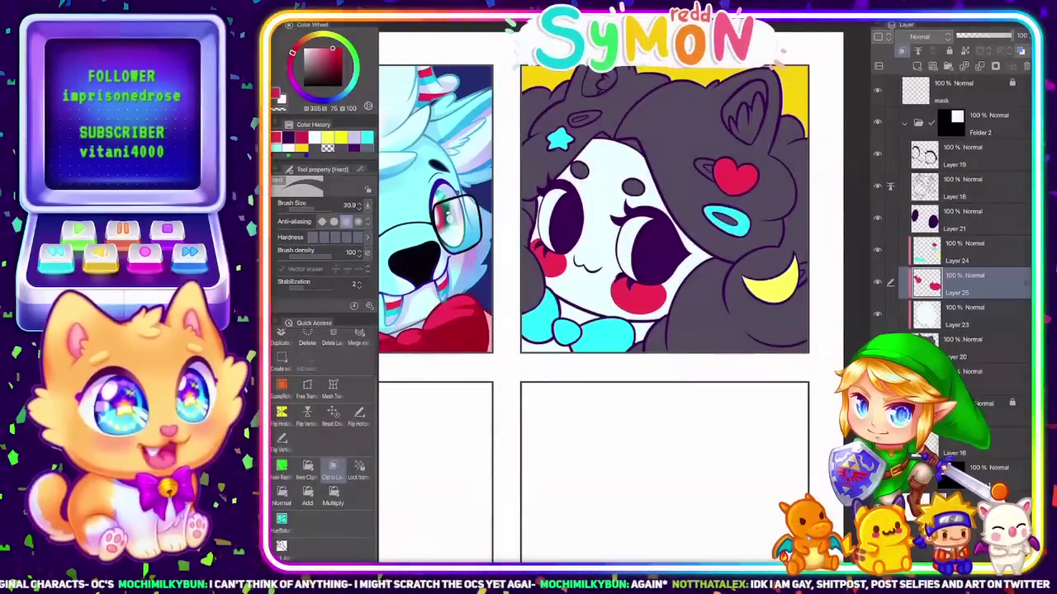
click(957, 315)
click(966, 252)
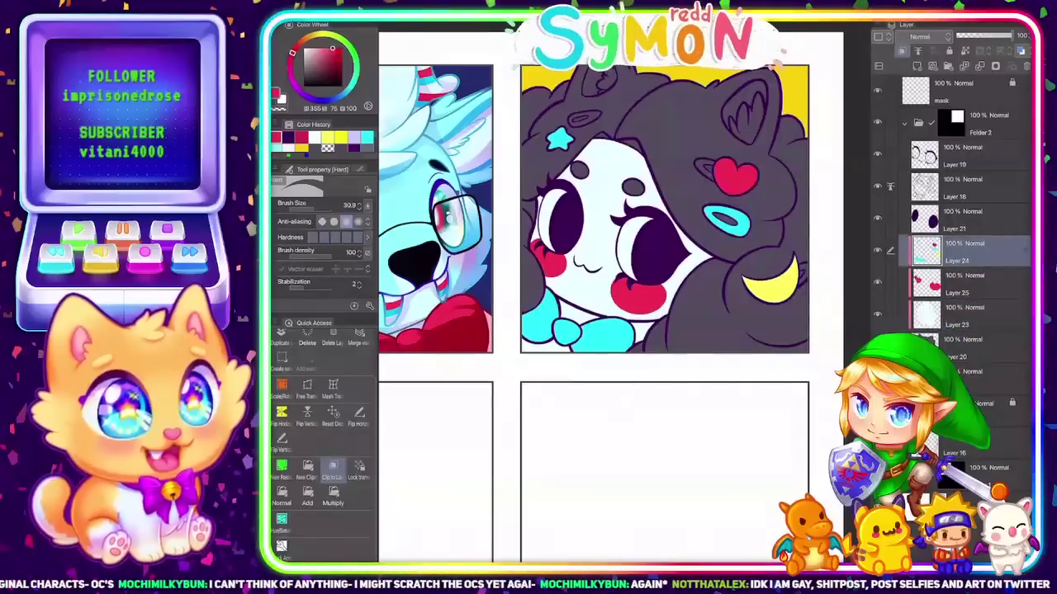
key(ctrl+shift+n)
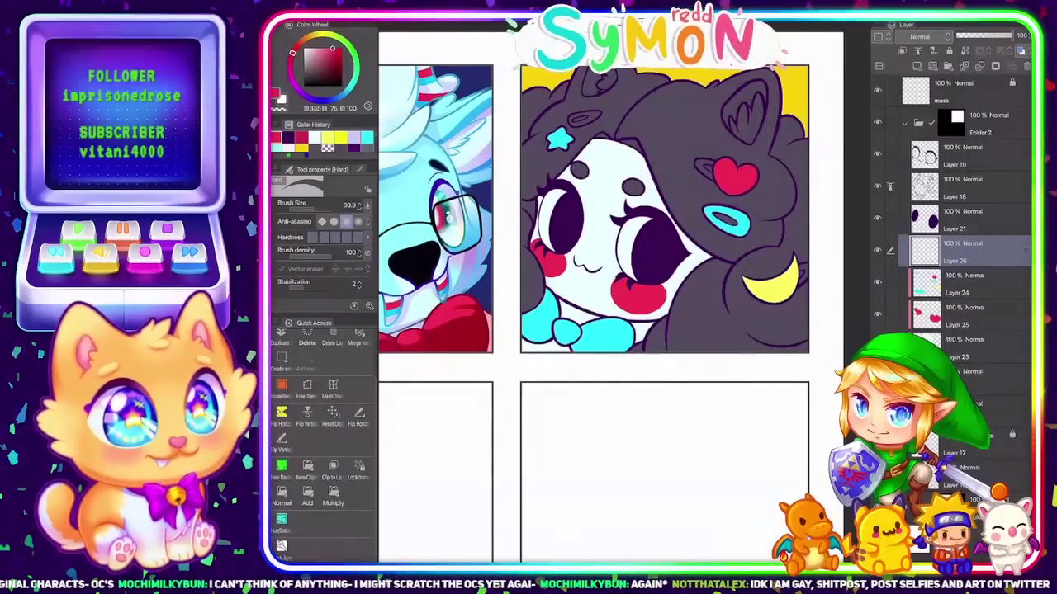
click(333, 469)
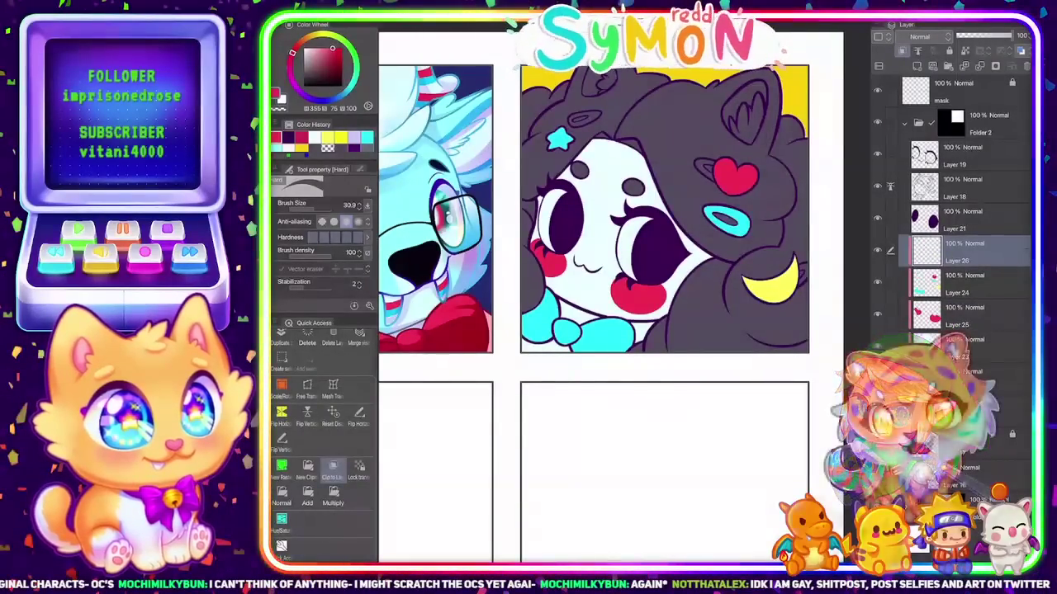
Sample the hair's dark grey (H 265, S 18, V 36) and fill both pupils with it on Layer 21
alt+click(685, 124)
click(974, 219)
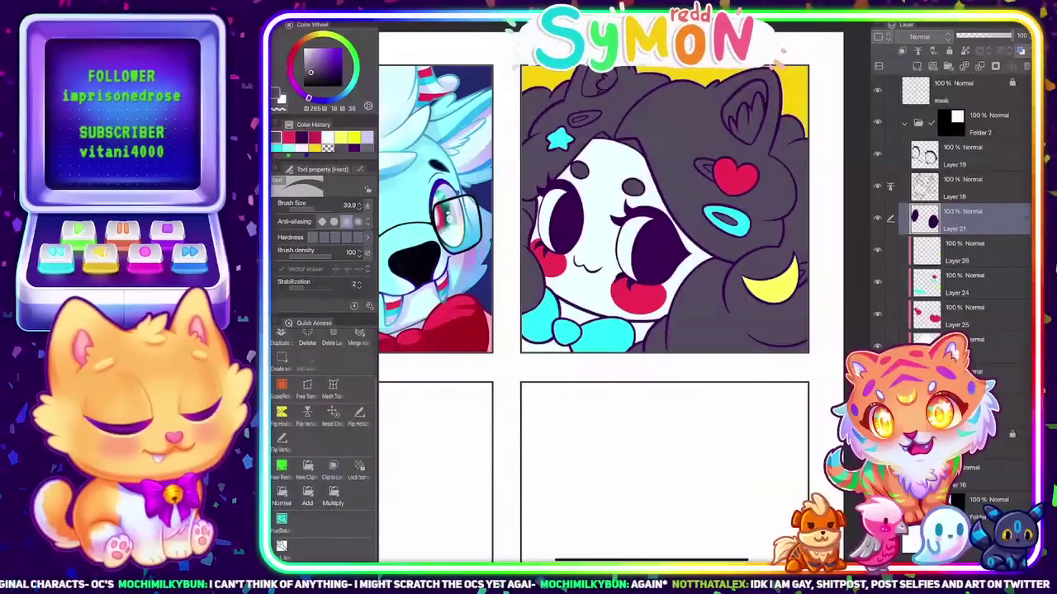
key(g)
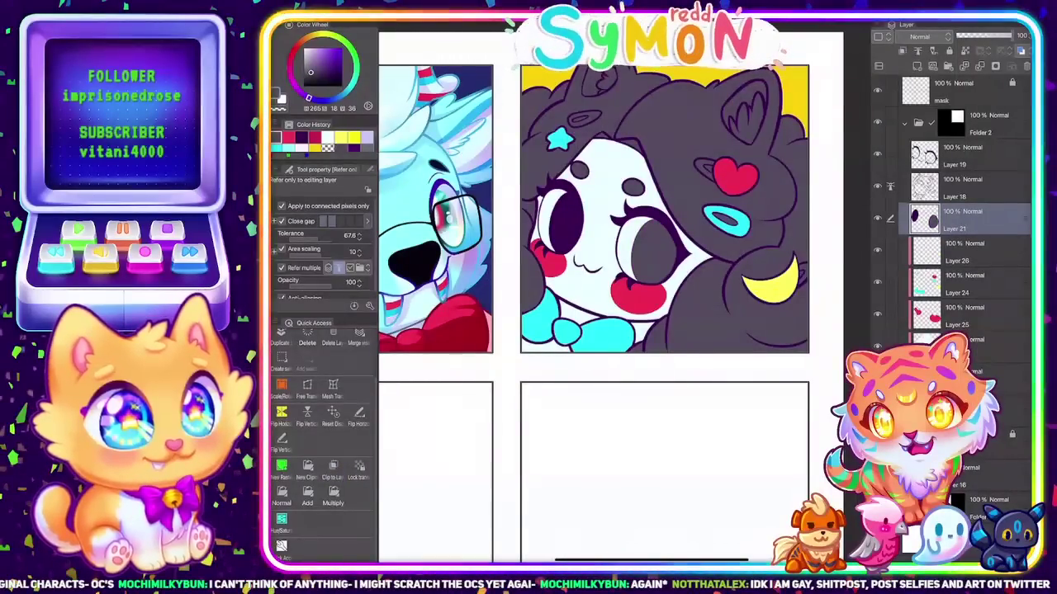
Pick the dark purple (H 285, S 100, V 32) and try a fill on the face on Layer 26
click(975, 251)
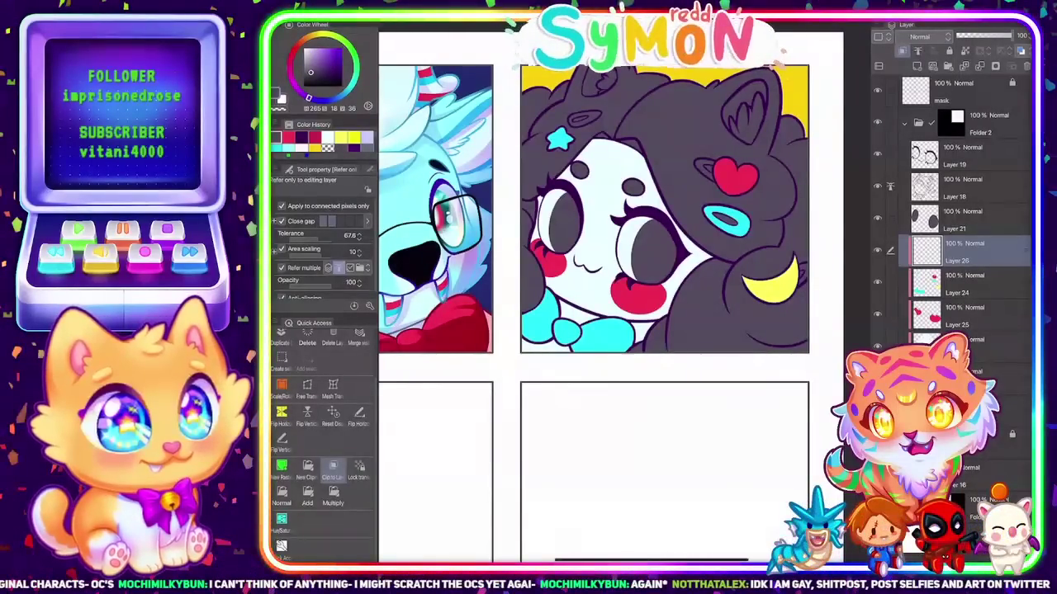
click(301, 138)
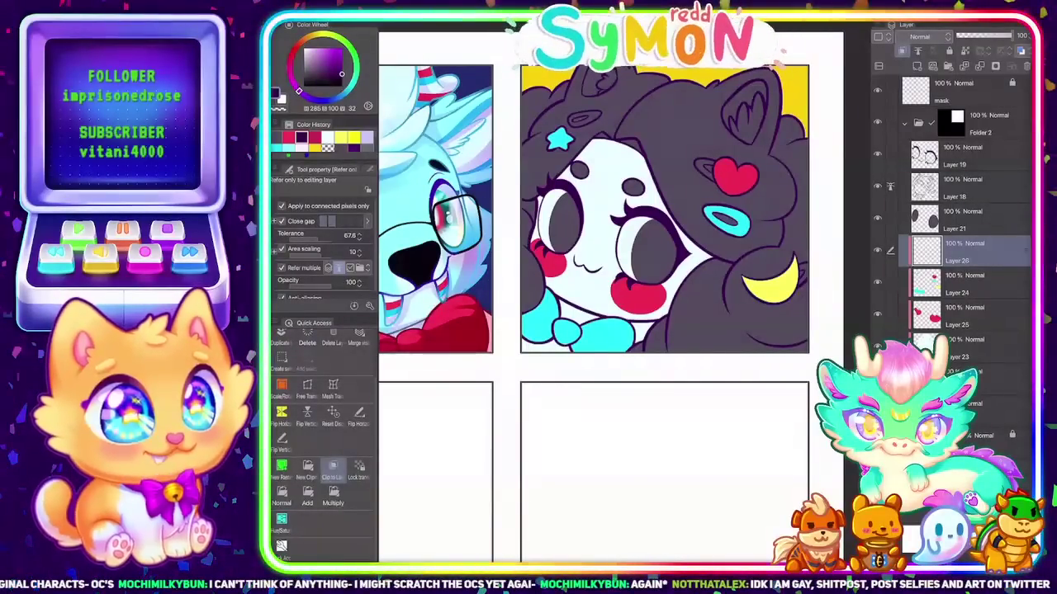
scroll(563, 226, up, 5)
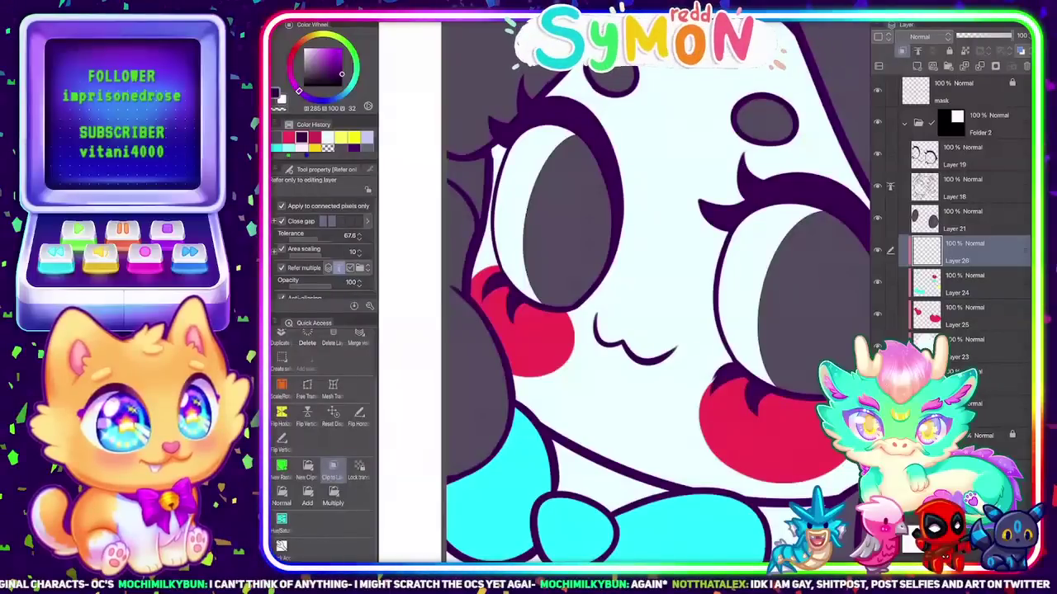
click(660, 272)
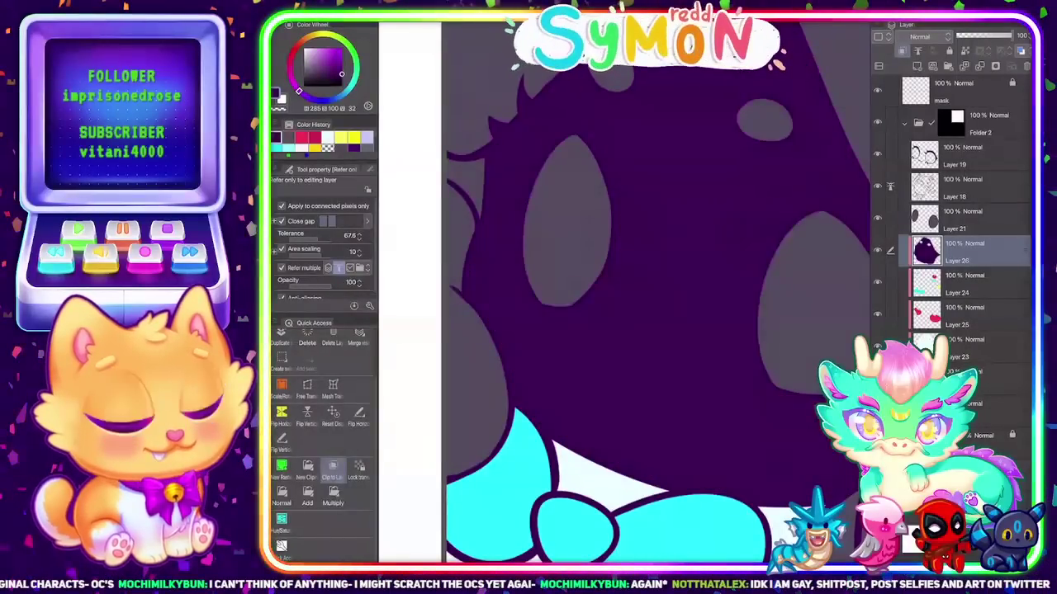
key(ctrl+z)
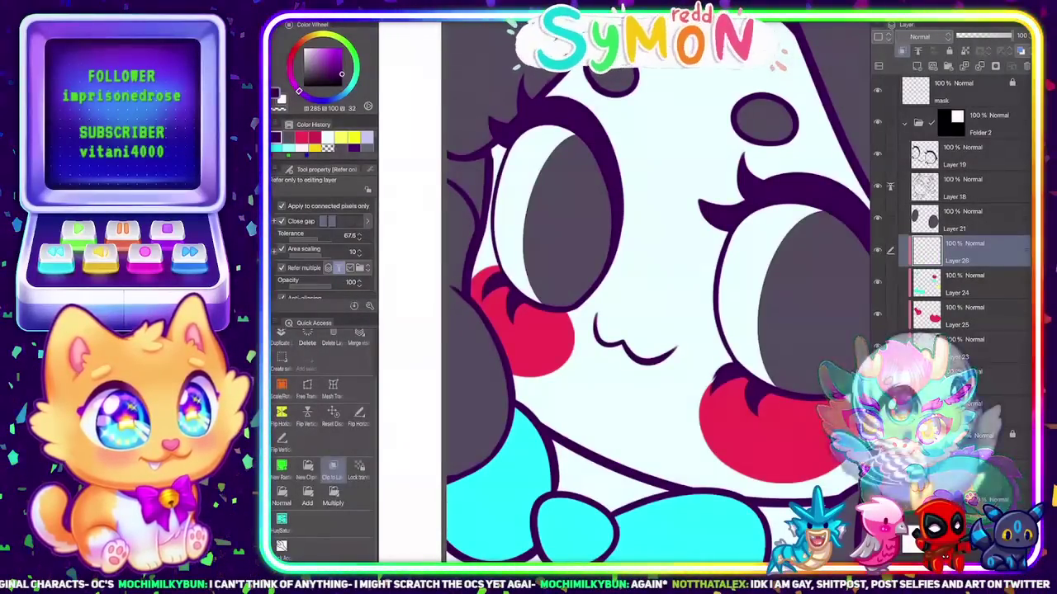
Set the eye line art on Layer 19 as the reference layer and try a fill in an eye
click(978, 155)
click(918, 51)
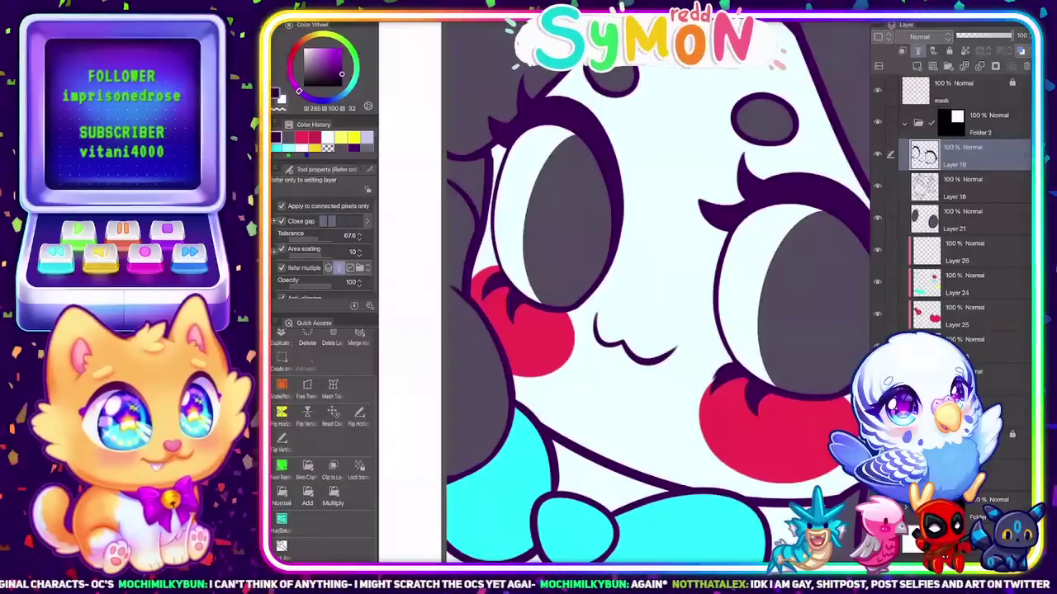
click(561, 218)
key(ctrl+z)
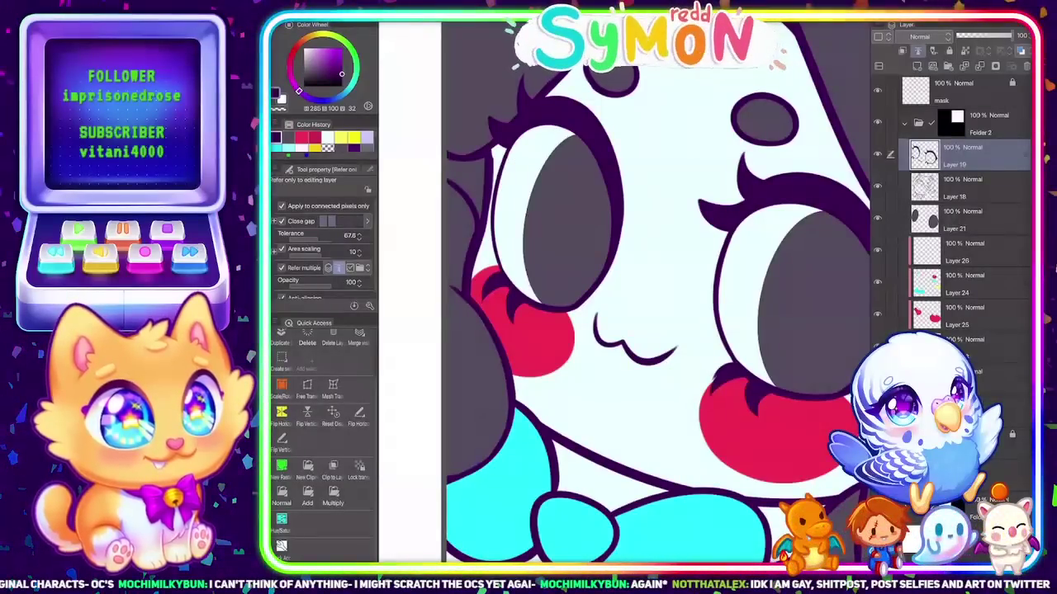
Fill the area around the grey pupils in both eyes with the dark purple on Layer 26
click(973, 252)
click(555, 221)
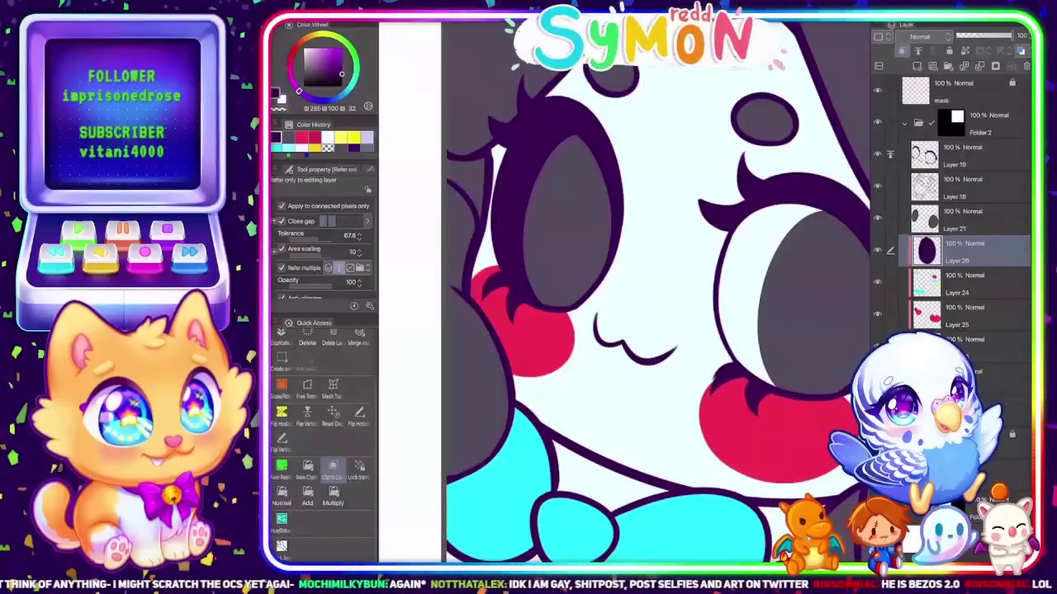
click(740, 280)
scroll(715, 268, down, 5)
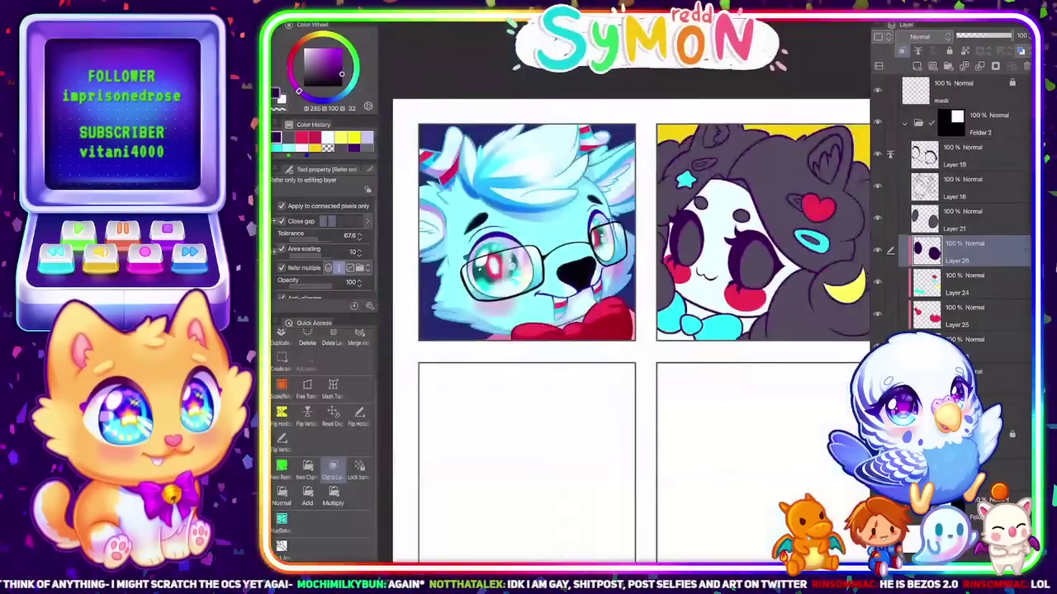
scroll(756, 311, up, 3)
scroll(724, 248, up, 1)
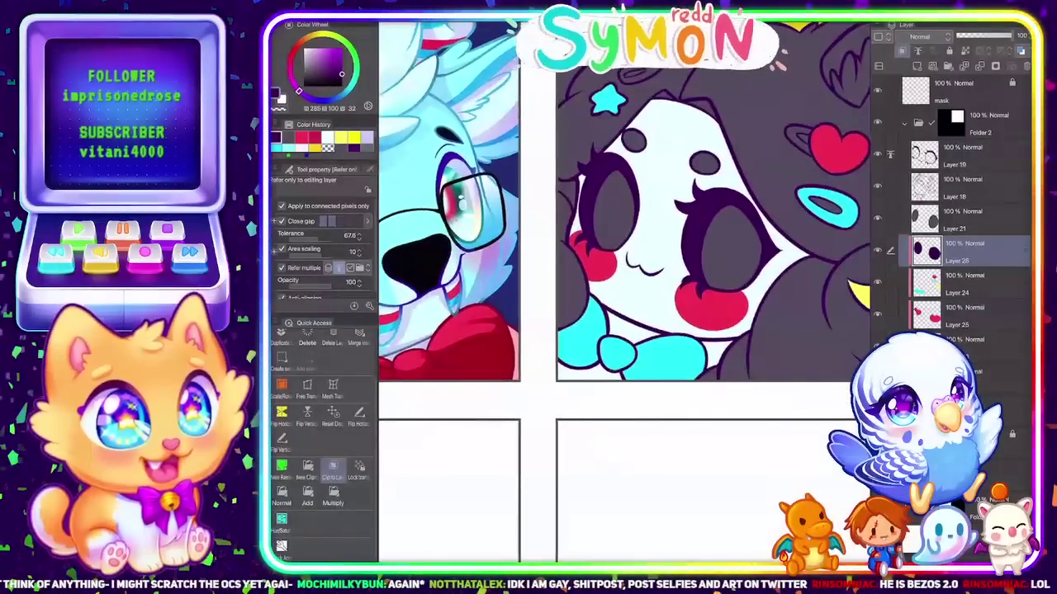
drag(661, 280, 645, 303)
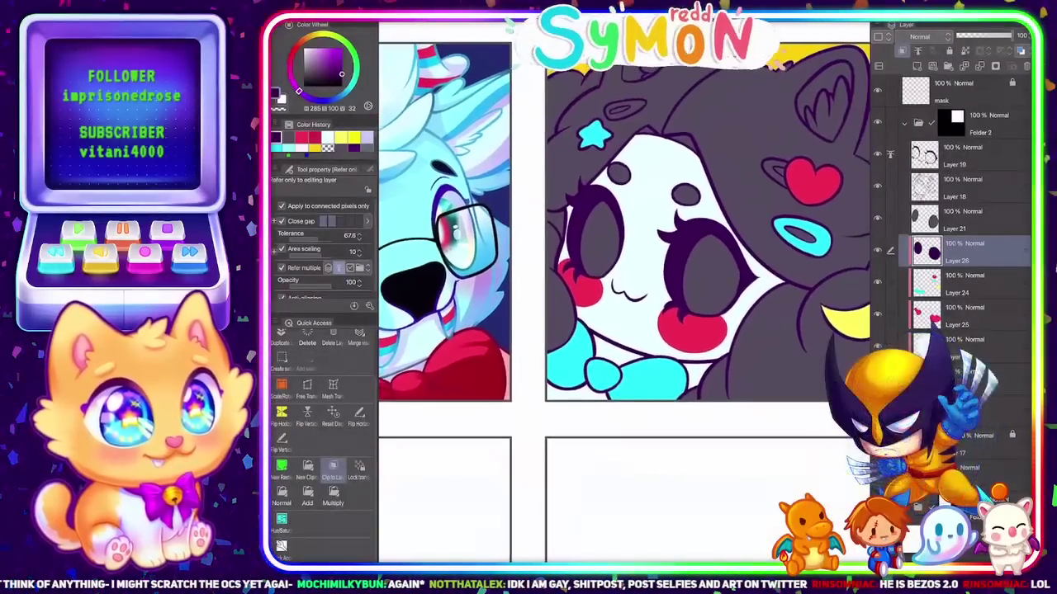
Pick the pale yellow (H 62, S 68, V 100) and try a fill on the hair clip above the star on Layer 24
scroll(624, 289, up, 1)
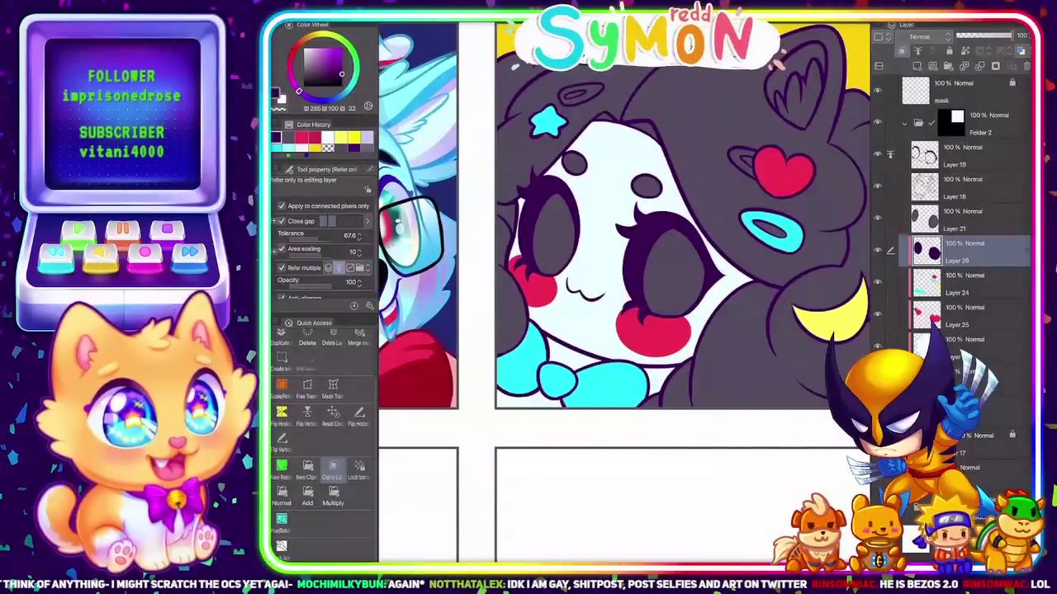
click(978, 284)
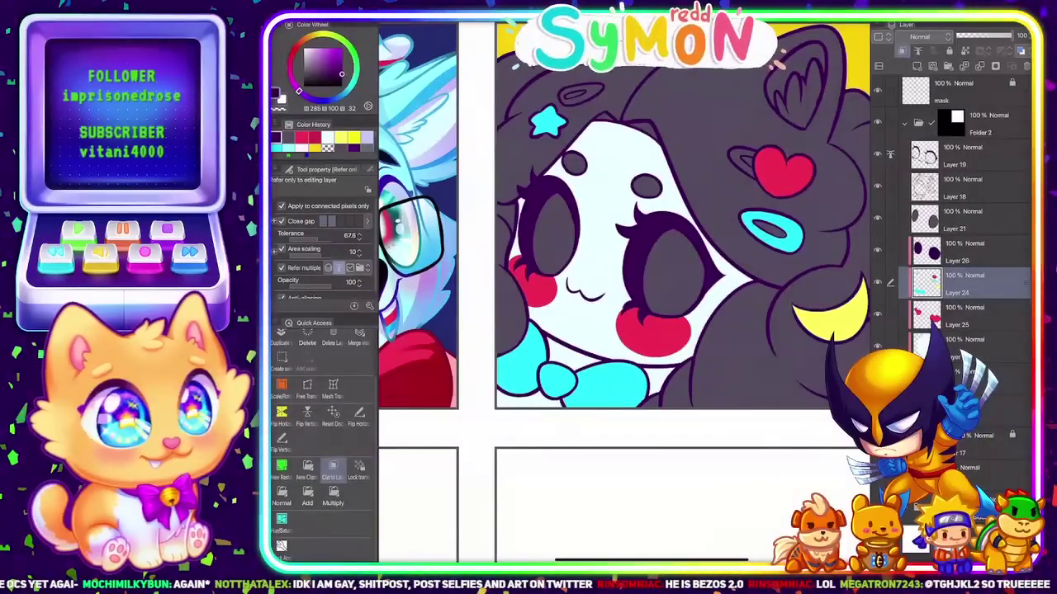
click(341, 138)
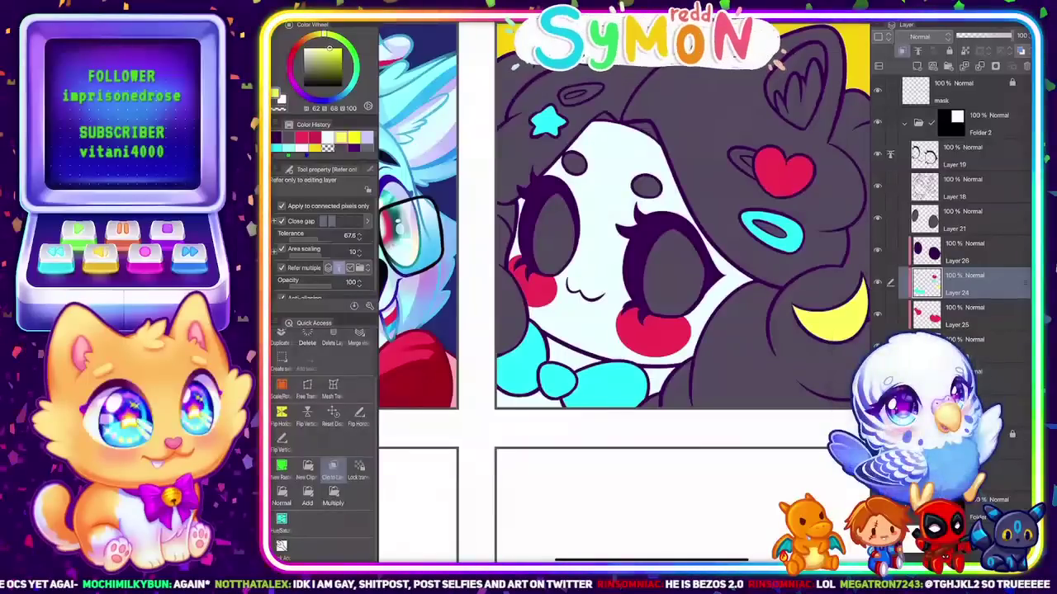
click(580, 94)
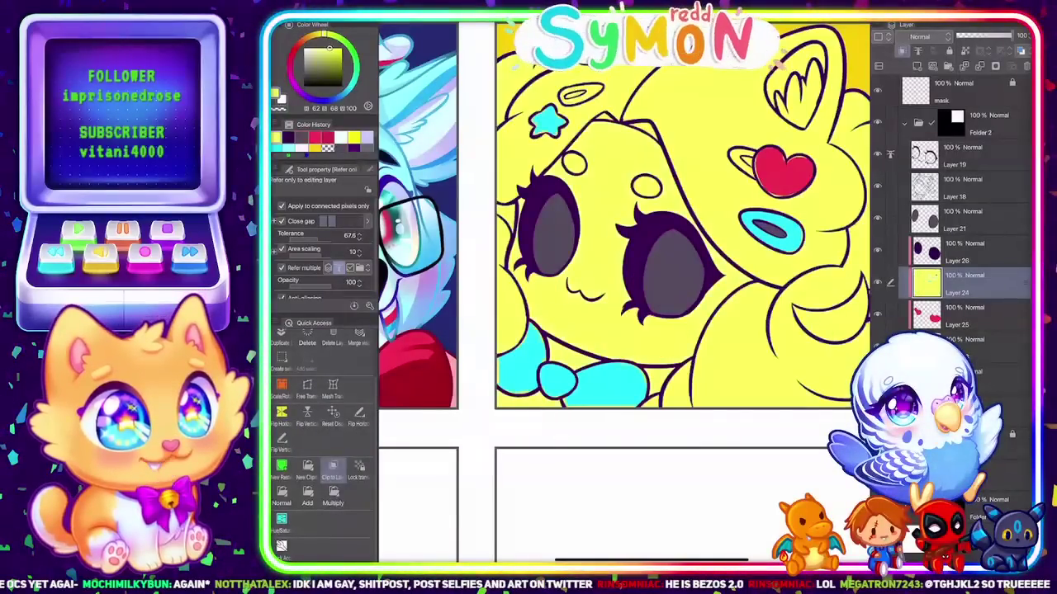
key(ctrl+z)
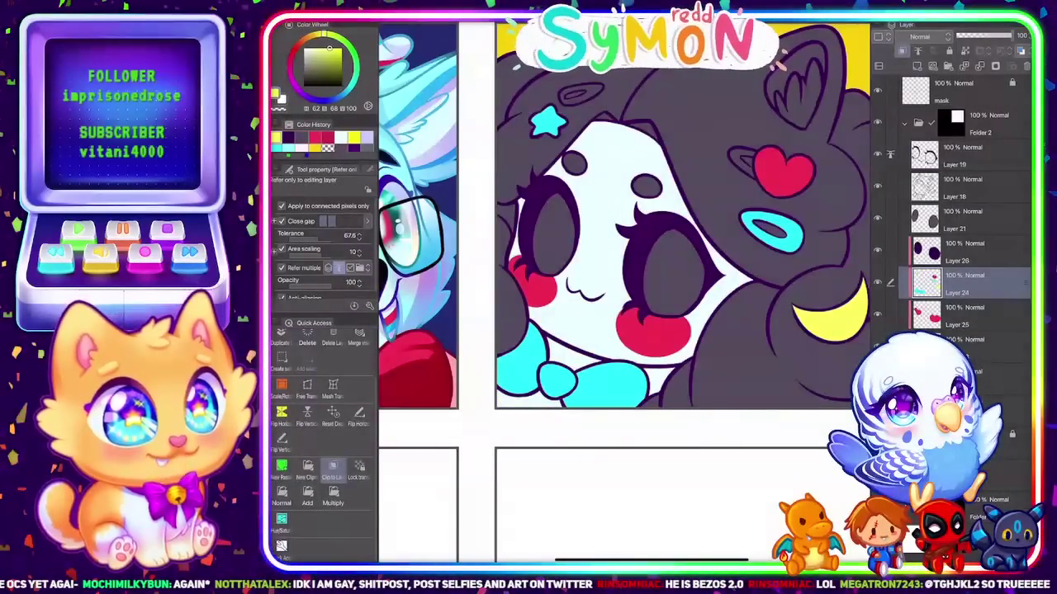
Set the line art on Layer 18 as the reference layer and fill the clips above the star and behind the heart yellow on Layer 24
click(975, 188)
click(933, 51)
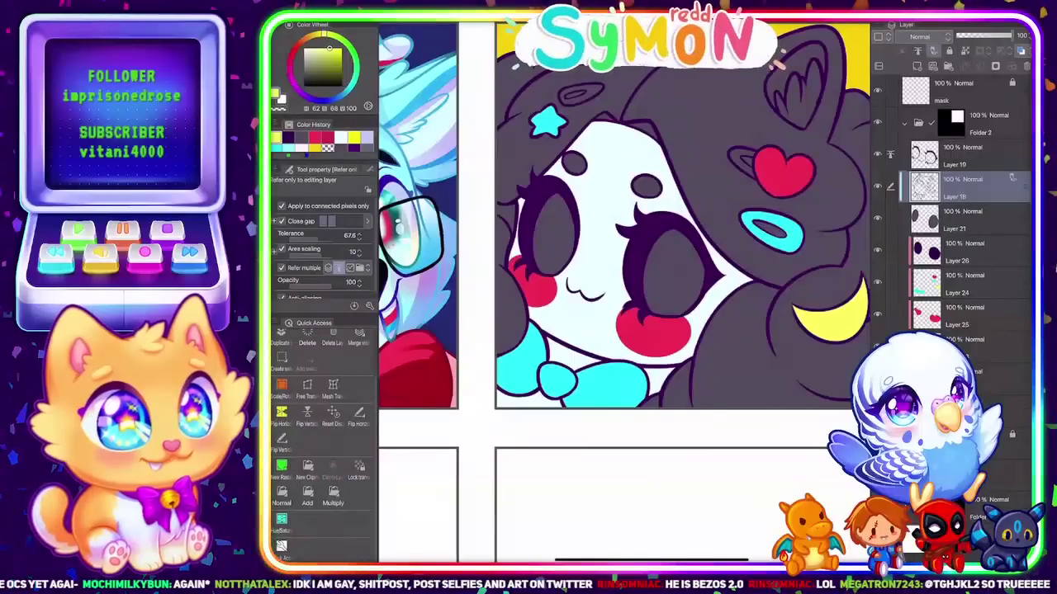
click(917, 52)
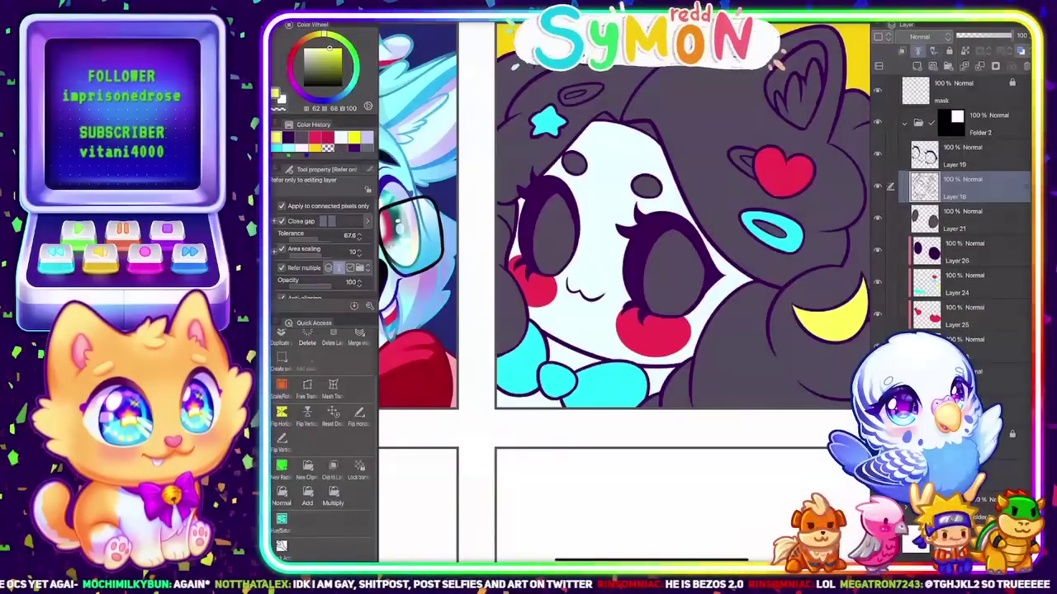
click(974, 284)
click(569, 97)
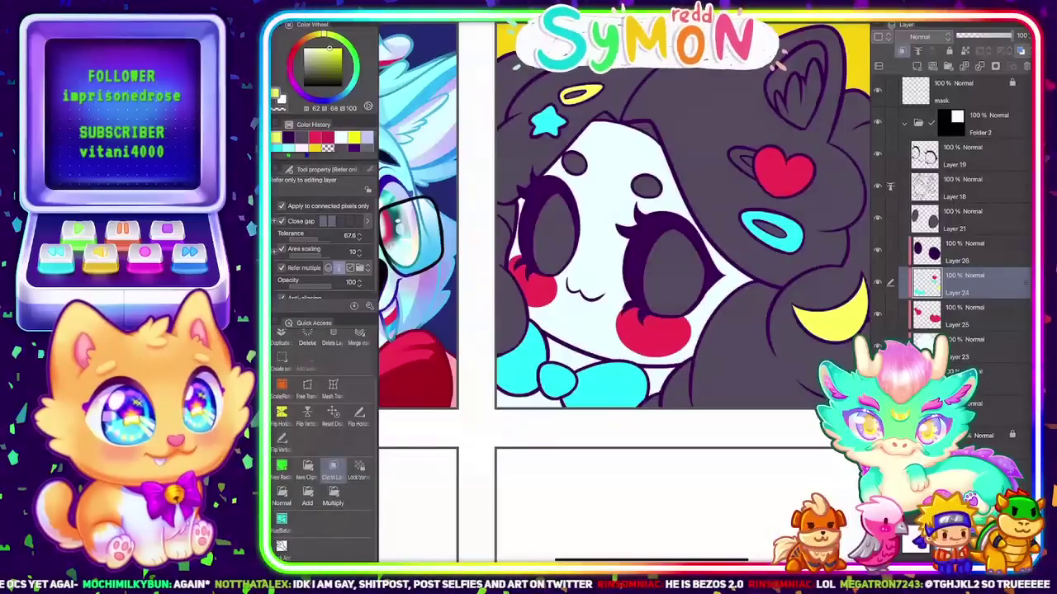
click(740, 162)
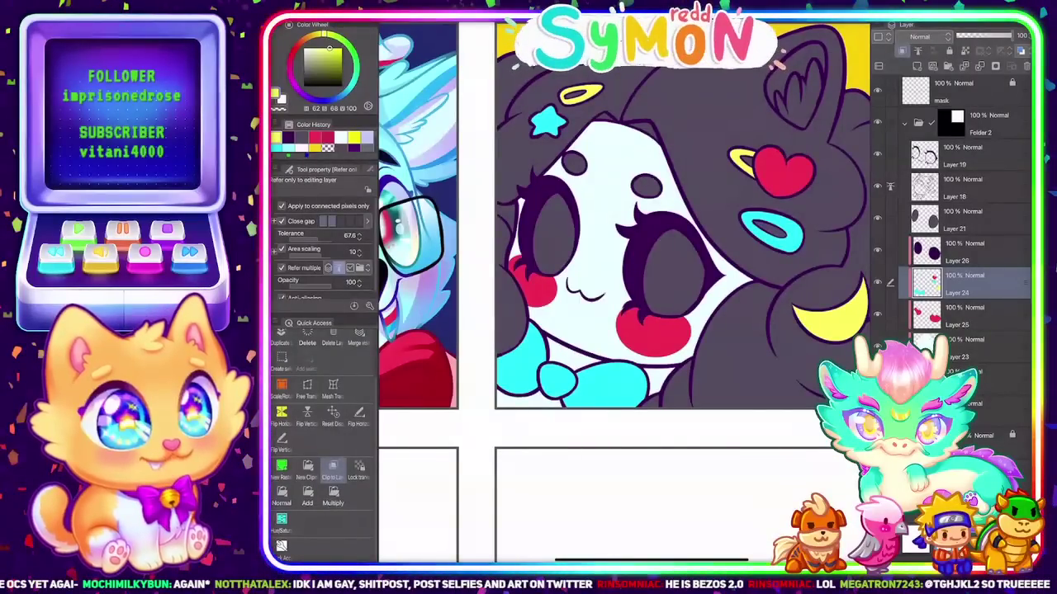
Lock Layer 24's transparent pixels and paint pale cyan (H 185, S 10, V 100) polka dots on the bow's left loop with the G-pen
scroll(594, 254, down, 2)
scroll(594, 254, up, 2)
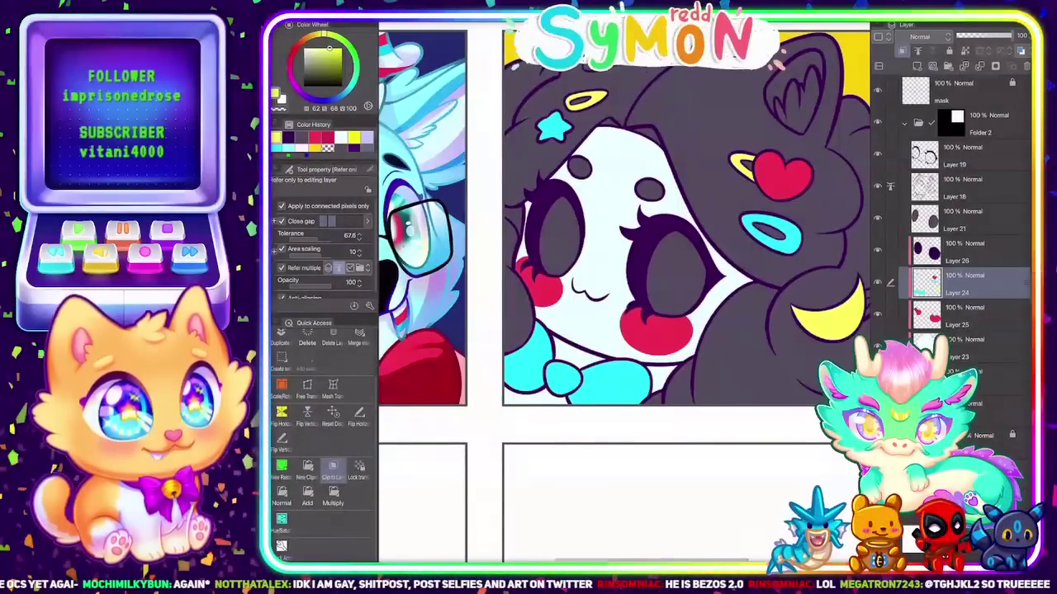
click(341, 138)
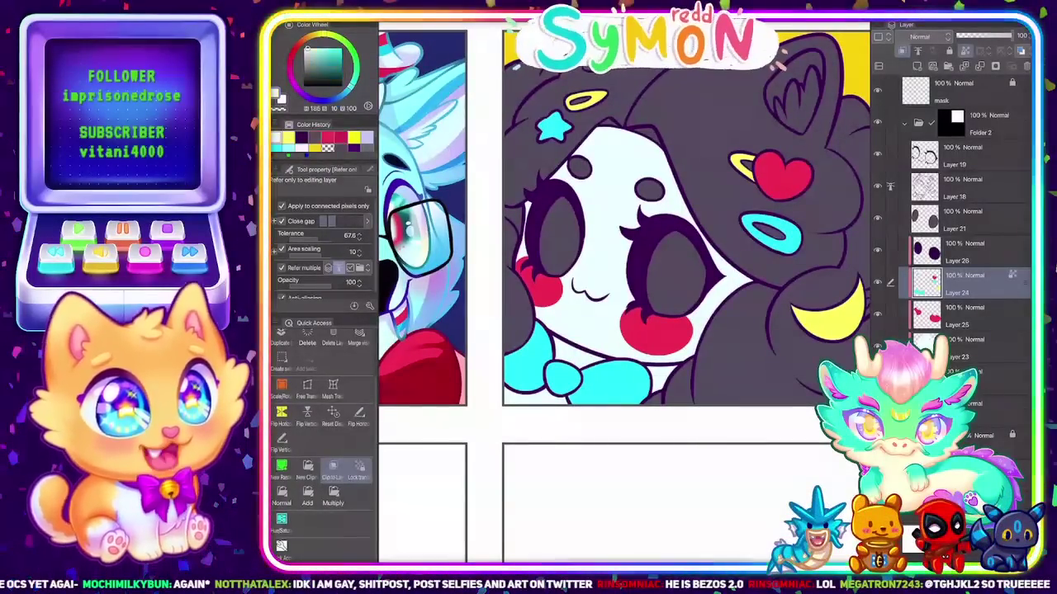
key(p)
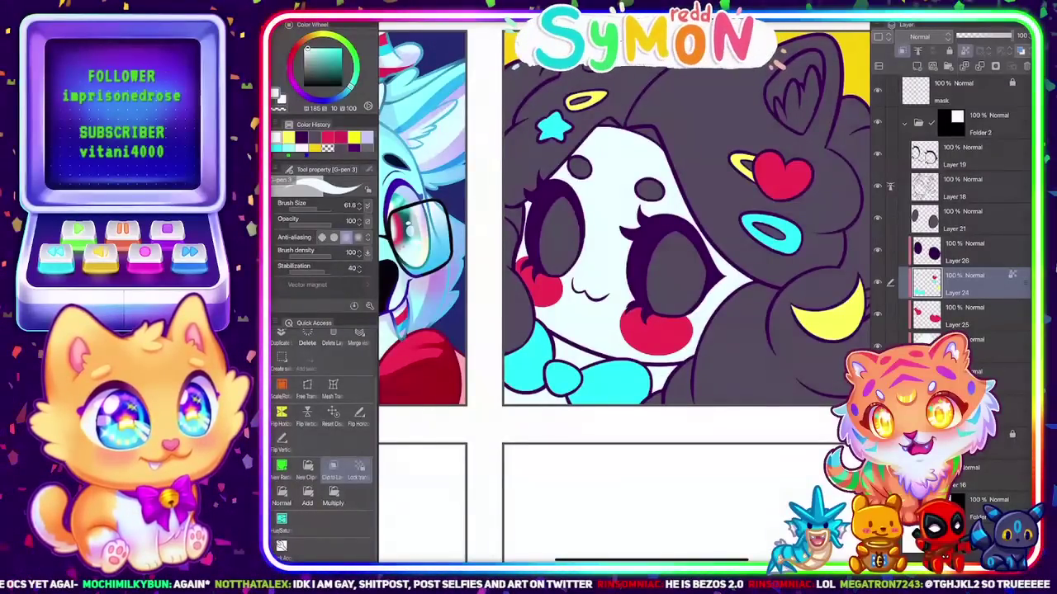
drag(512, 384, 537, 384)
mouse_move(535, 326)
mouse_down()
mouse_move(546, 355)
mouse_move(553, 338)
mouse_up()
key(ctrl+z)
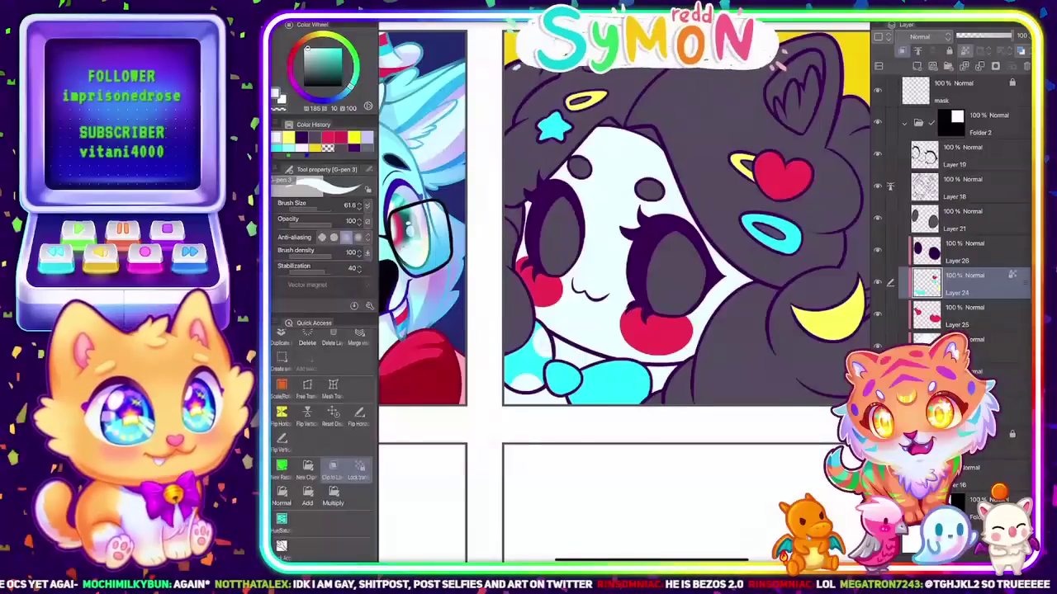
Paint pale cyan polka dots across the bow's knot and right loop, undoing misplaced dots
mouse_move(509, 367)
mouse_down()
mouse_move(523, 350)
mouse_move(506, 353)
mouse_move(519, 348)
mouse_move(507, 353)
mouse_move(550, 390)
mouse_move(576, 373)
mouse_up()
key(ctrl+z)
key(ctrl+z)
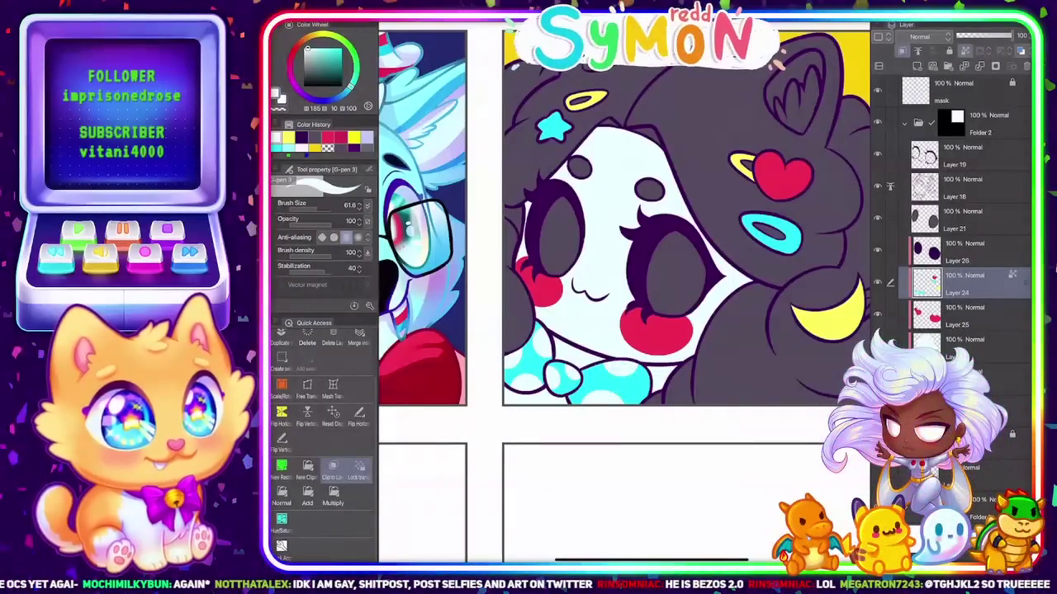
key(ctrl+z)
mouse_move(634, 365)
mouse_down()
mouse_move(625, 377)
mouse_move(642, 369)
mouse_move(640, 383)
mouse_move(608, 368)
mouse_up()
key(ctrl+z)
Fill the inner area and fur tufts of the larger ear with the pale cyan on Layer 23
scroll(696, 330, down, 6)
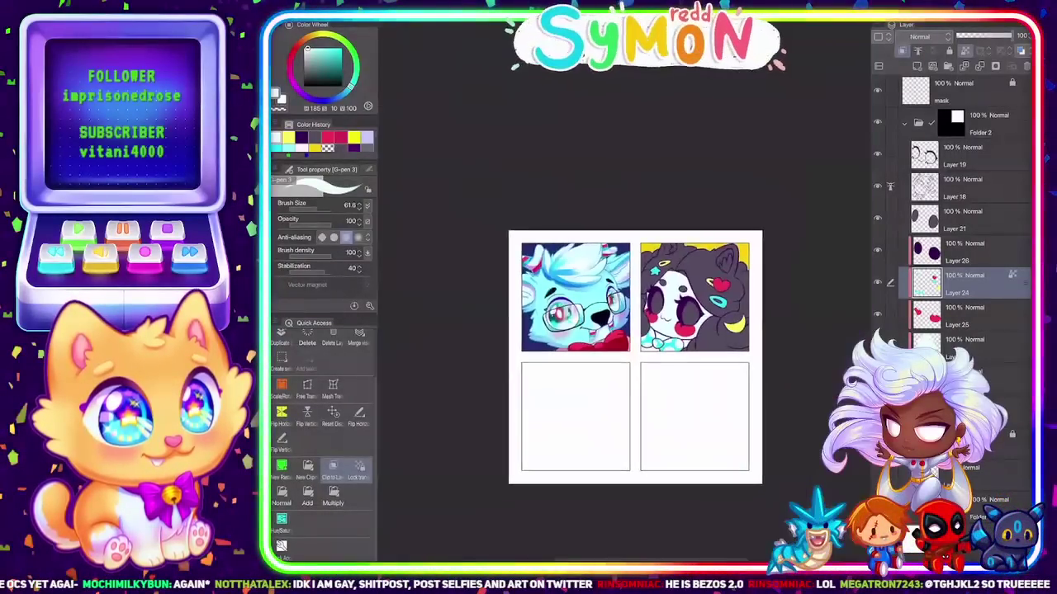
scroll(717, 322, up, 5)
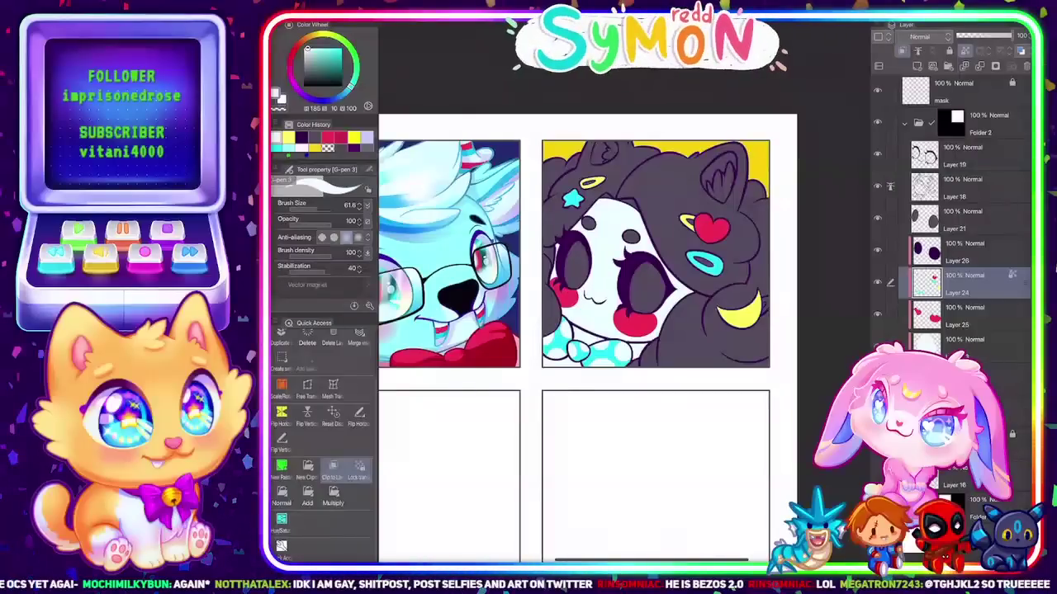
scroll(717, 355, down, 1)
scroll(701, 218, up, 2)
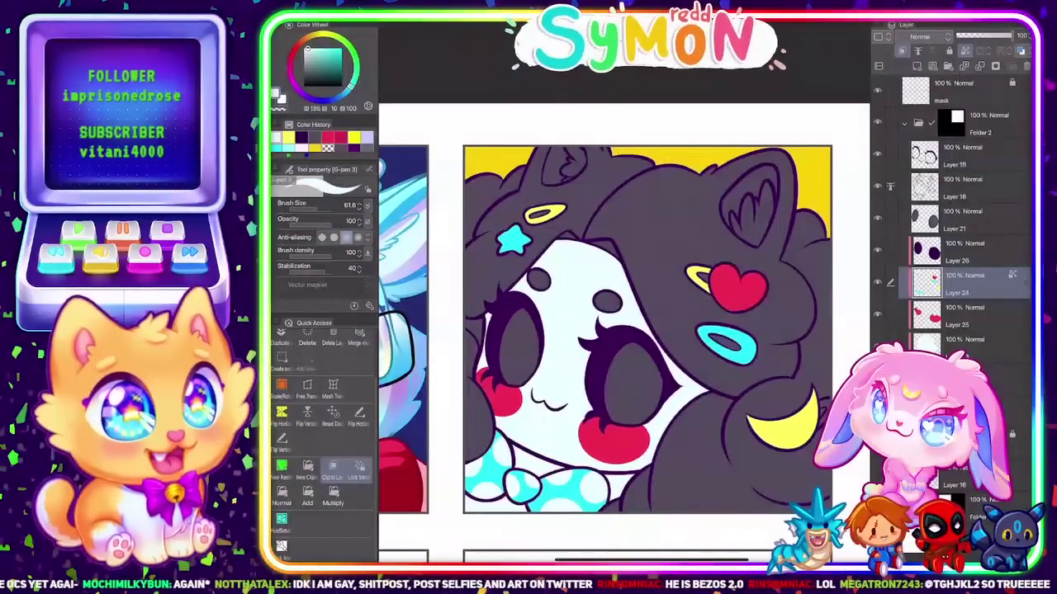
click(976, 344)
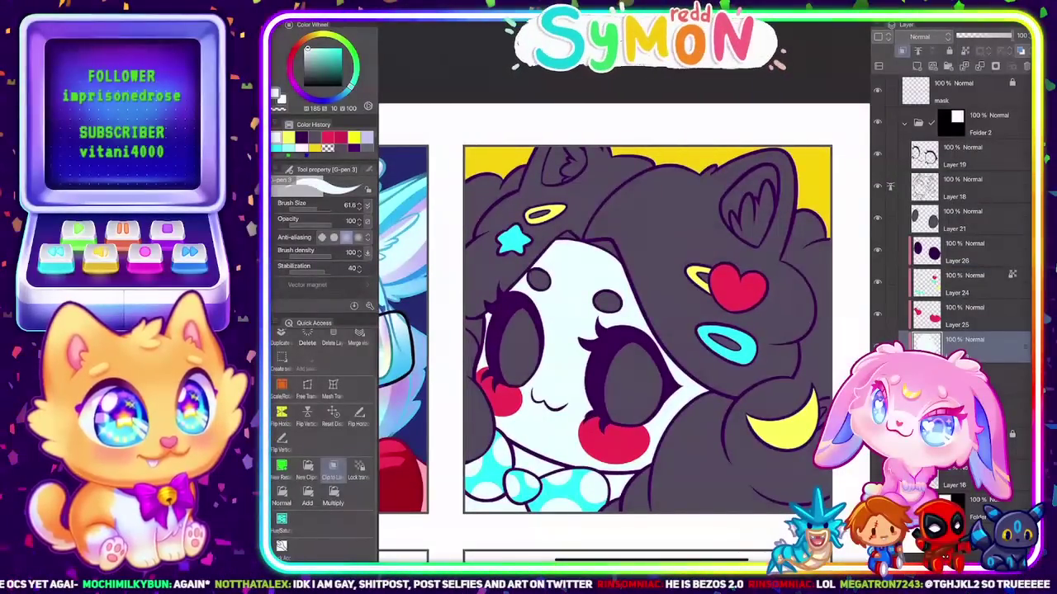
key(g)
click(755, 226)
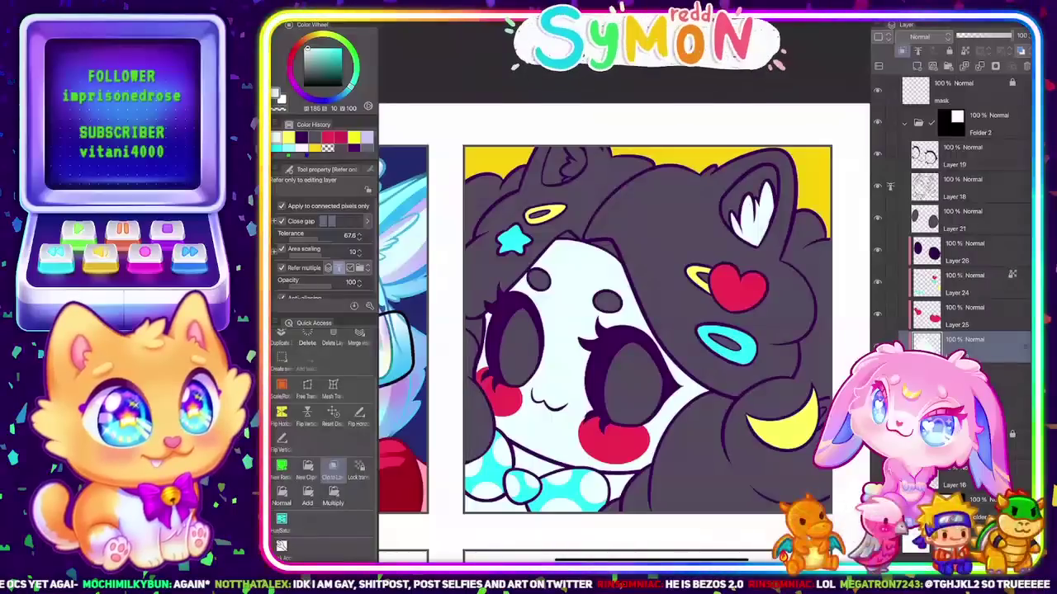
click(757, 182)
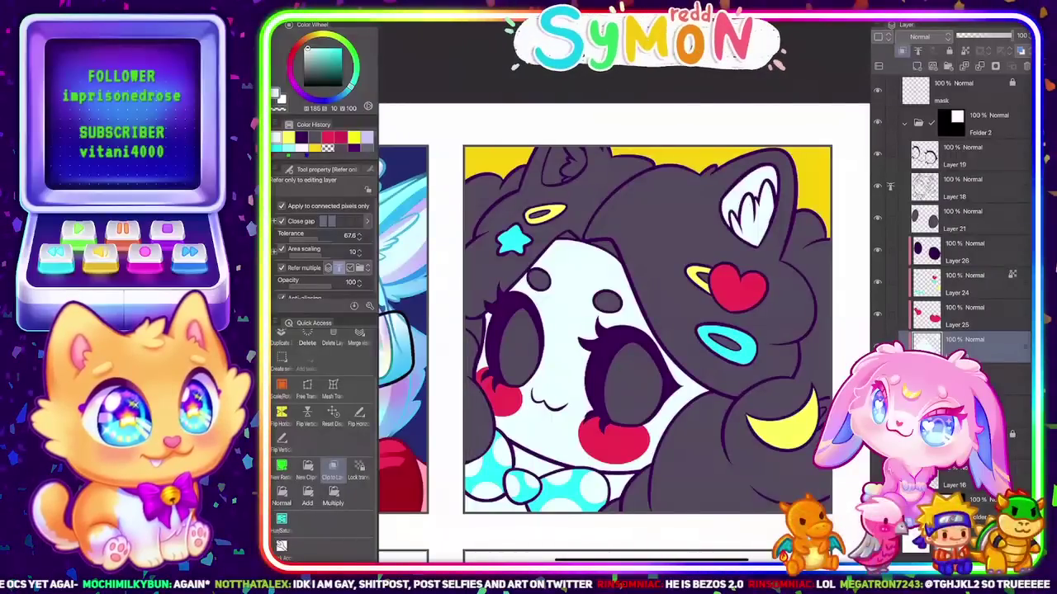
click(650, 279)
key(ctrl+z)
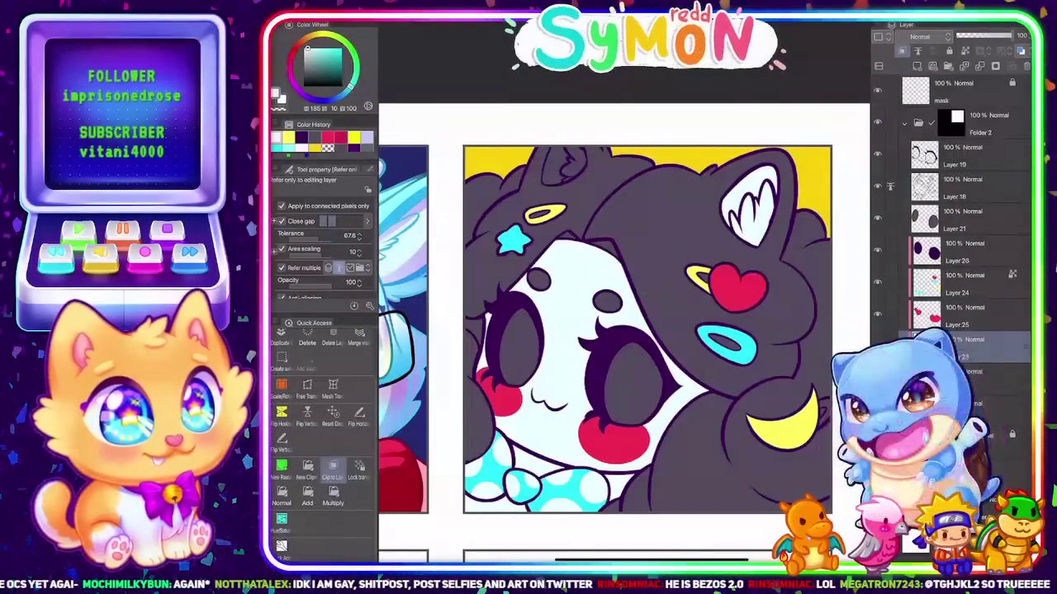
Paint the inside of the smaller, cropped ear pale cyan with the G-pen on Layer 23 and erase the overspill
key(p)
drag(558, 147, 545, 181)
key(ctrl+z)
scroll(586, 208, up, 1)
scroll(512, 165, up, 5)
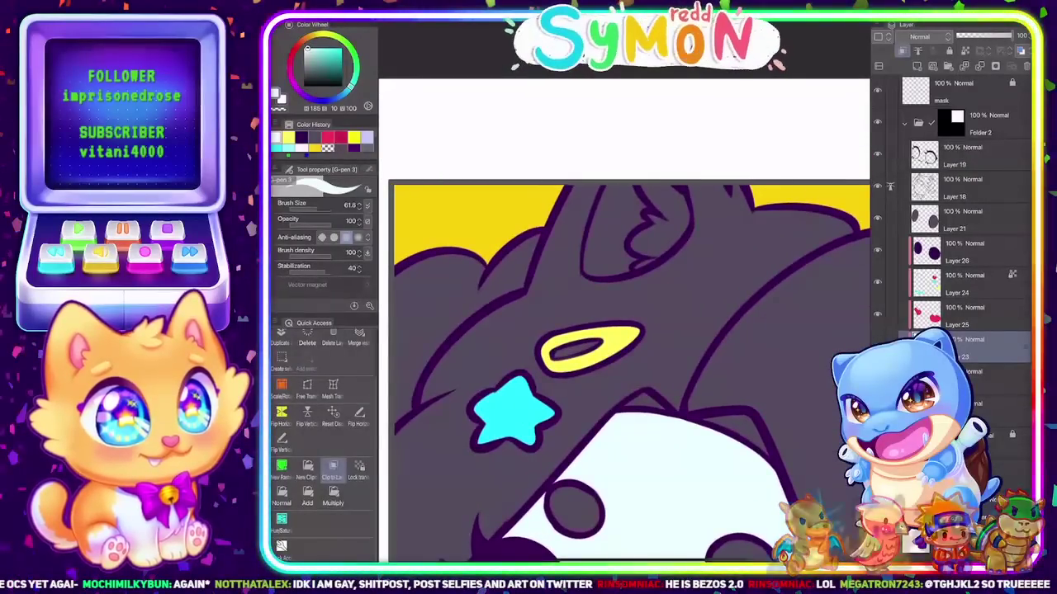
mouse_move(609, 187)
mouse_down()
mouse_move(590, 264)
mouse_move(599, 273)
mouse_move(672, 237)
mouse_move(686, 218)
mouse_move(661, 190)
mouse_move(612, 202)
mouse_move(661, 194)
mouse_move(625, 246)
mouse_move(614, 216)
mouse_up()
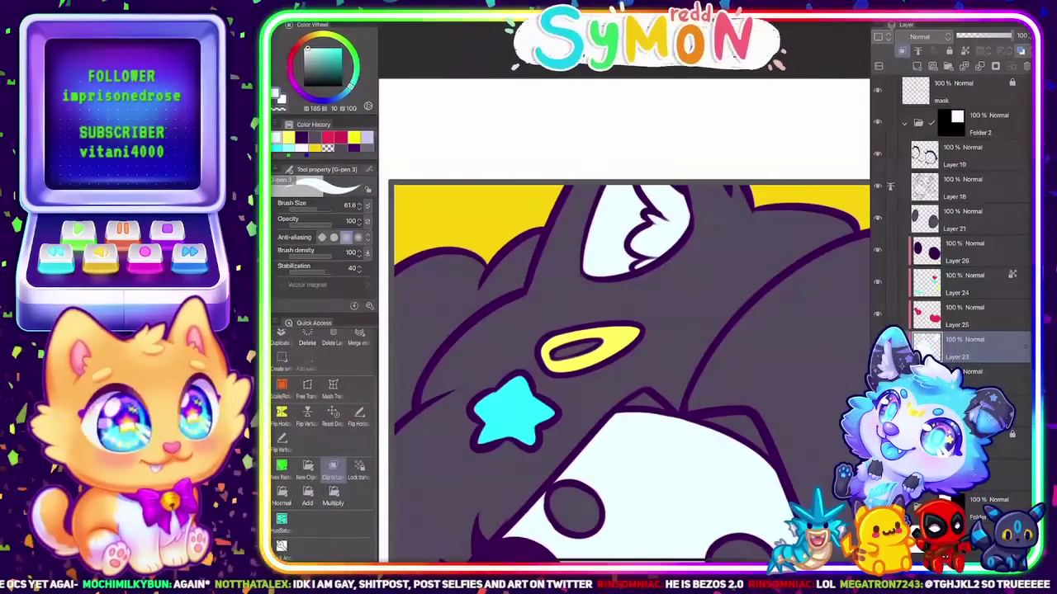
key(c)
drag(693, 221, 695, 200)
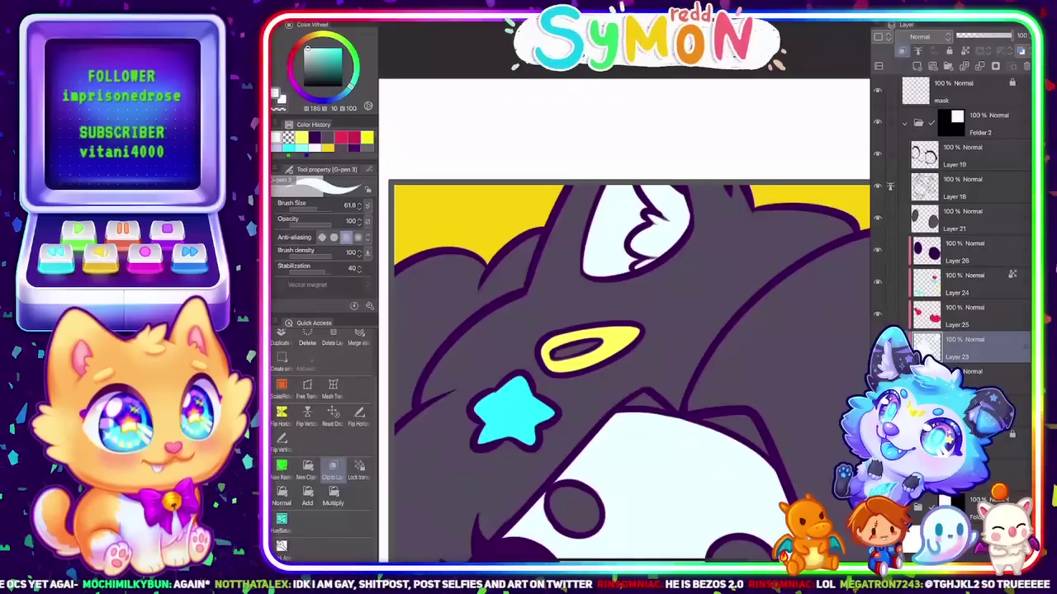
Select Layer 25 and sample the blush's red (H 355, S 75, V 100) for the G-pen
scroll(624, 331, down, 6)
scroll(661, 330, up, 2)
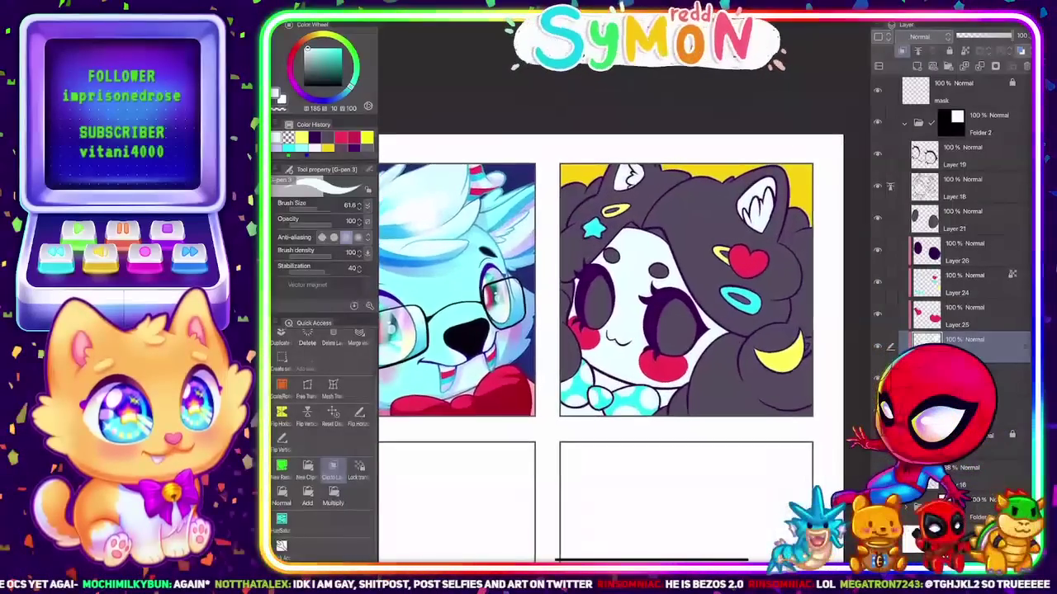
scroll(611, 347, down, 1)
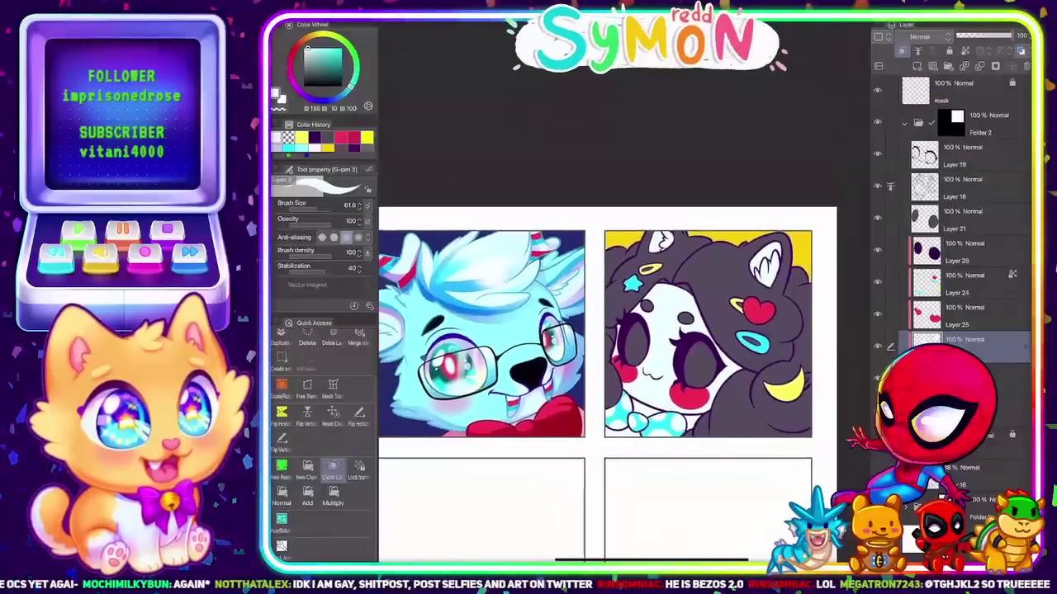
scroll(611, 347, down, 1)
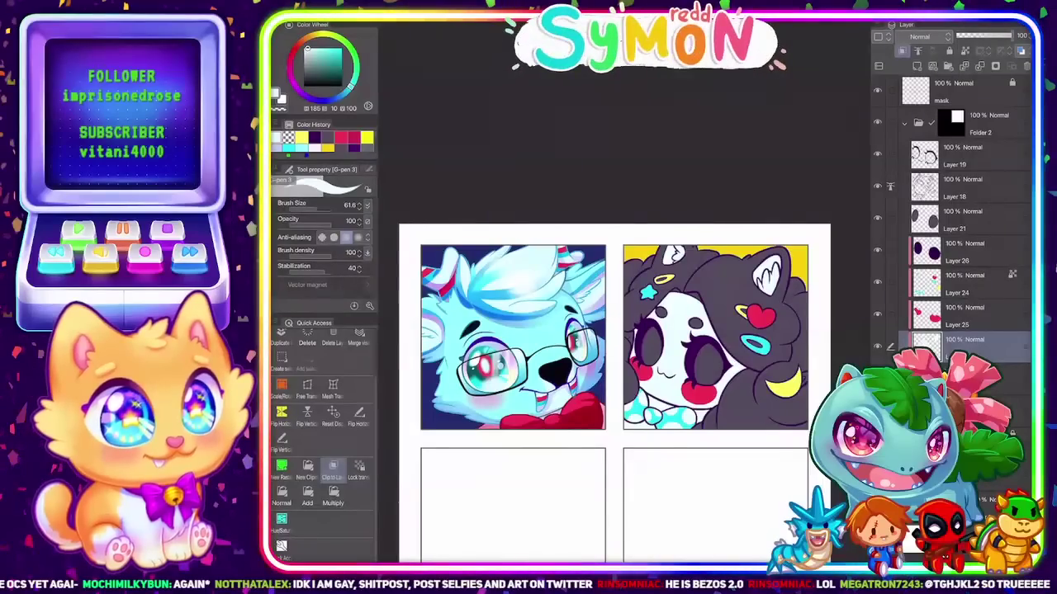
click(965, 316)
scroll(703, 356, down, 1)
scroll(644, 314, up, 6)
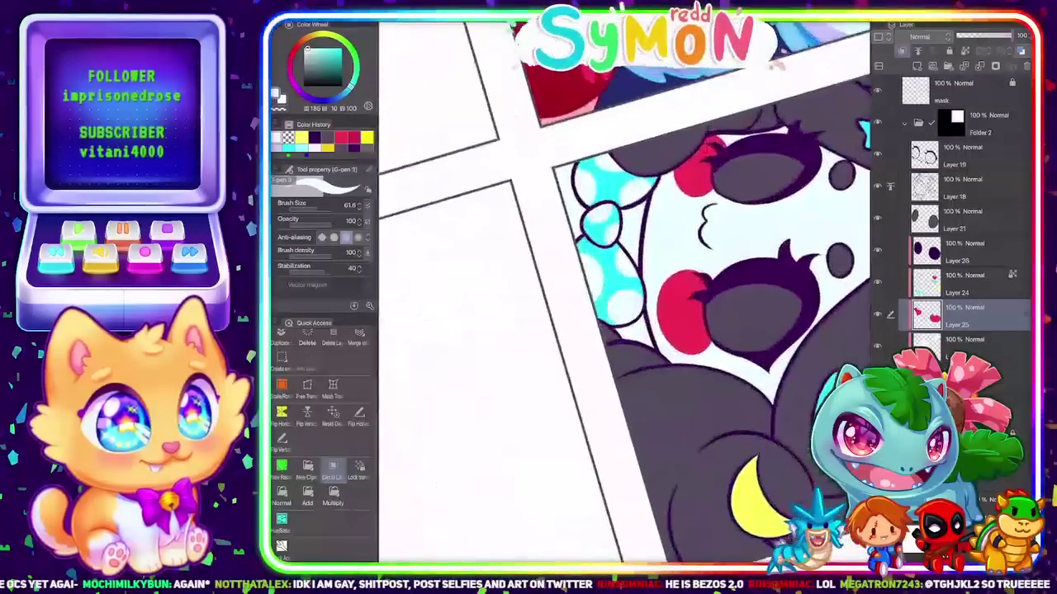
alt+click(646, 248)
scroll(648, 247, down, 2)
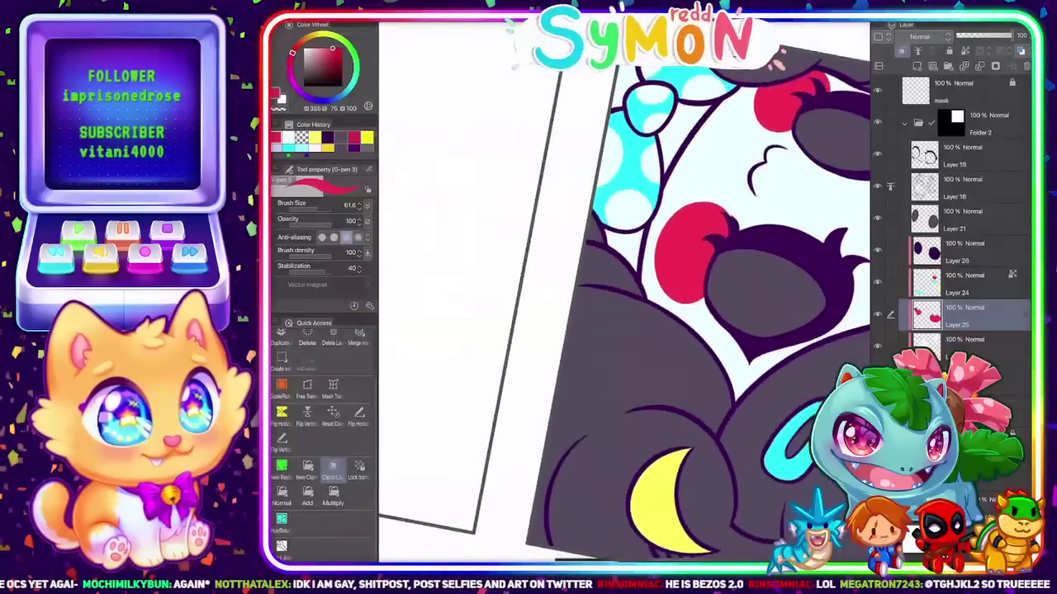
scroll(648, 248, up, 3)
Enlarge the larger blush spot with a curved red stroke along its lower outer edge, undoing the rejected attempts
mouse_move(674, 310)
mouse_down()
mouse_move(605, 289)
mouse_move(603, 208)
mouse_up()
key(ctrl+z)
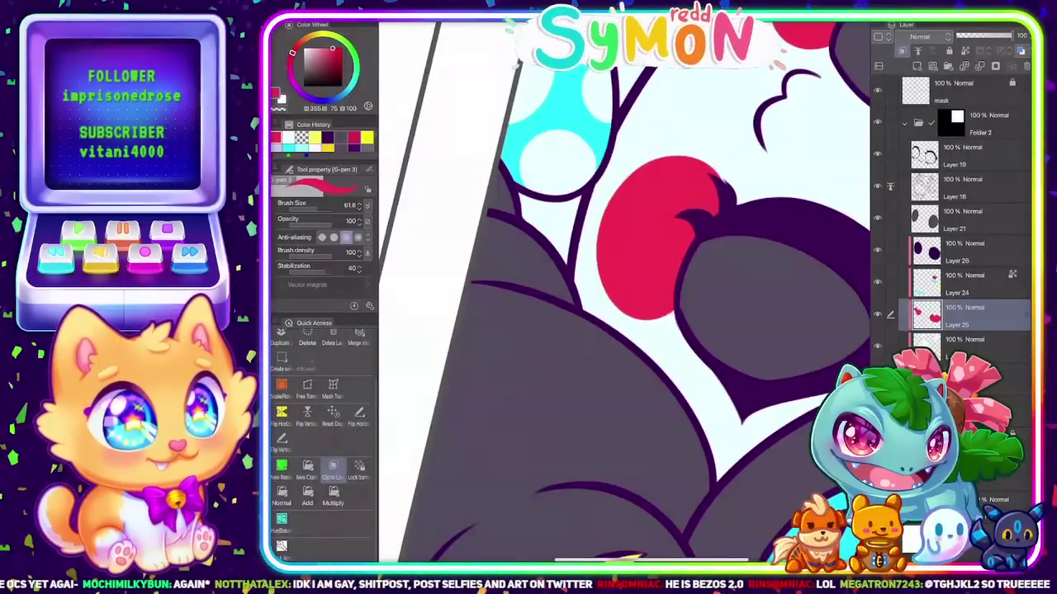
mouse_move(672, 311)
mouse_down()
mouse_move(644, 312)
mouse_move(604, 241)
mouse_up()
key(ctrl+z)
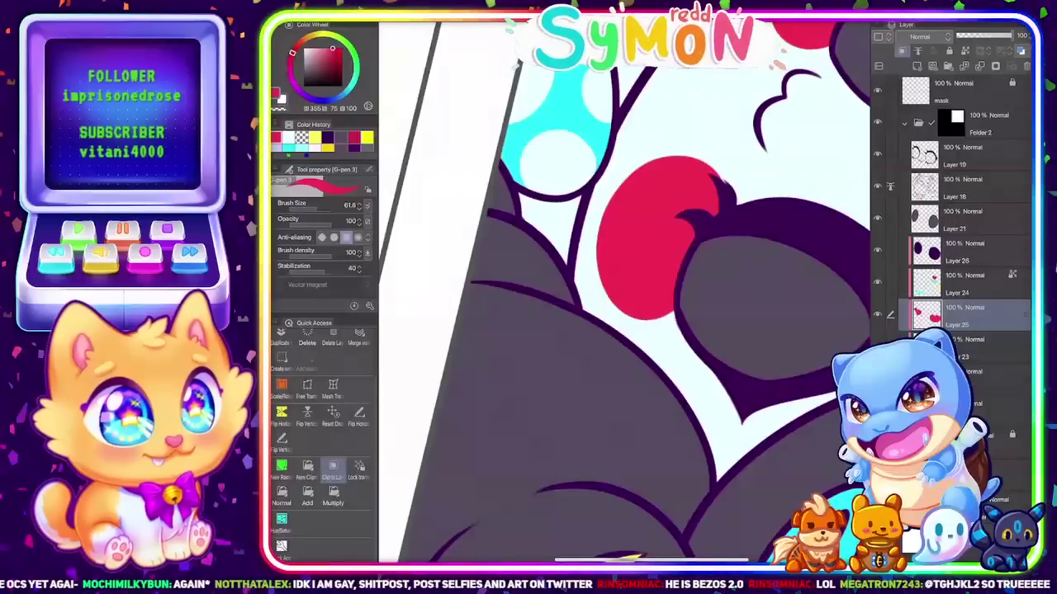
drag(672, 312, 615, 276)
key(ctrl+z)
mouse_move(675, 311)
mouse_down()
mouse_move(650, 315)
mouse_move(601, 214)
mouse_up()
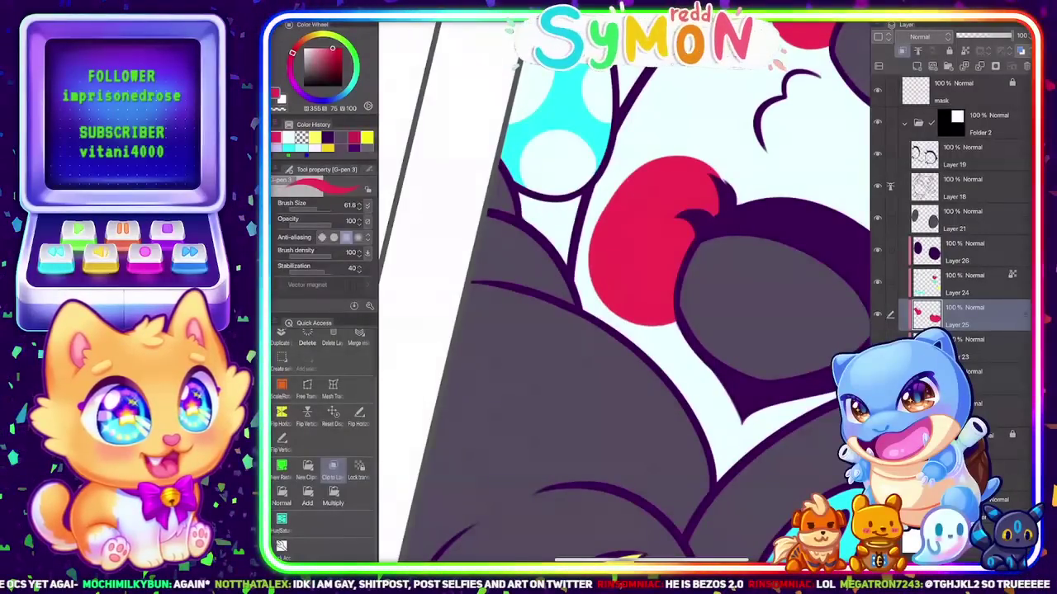
Smooth the enlarged blush spot's chin-side edge with further red strokes, undoing the unsatisfactory ones
drag(602, 266, 621, 199)
key(ctrl+z)
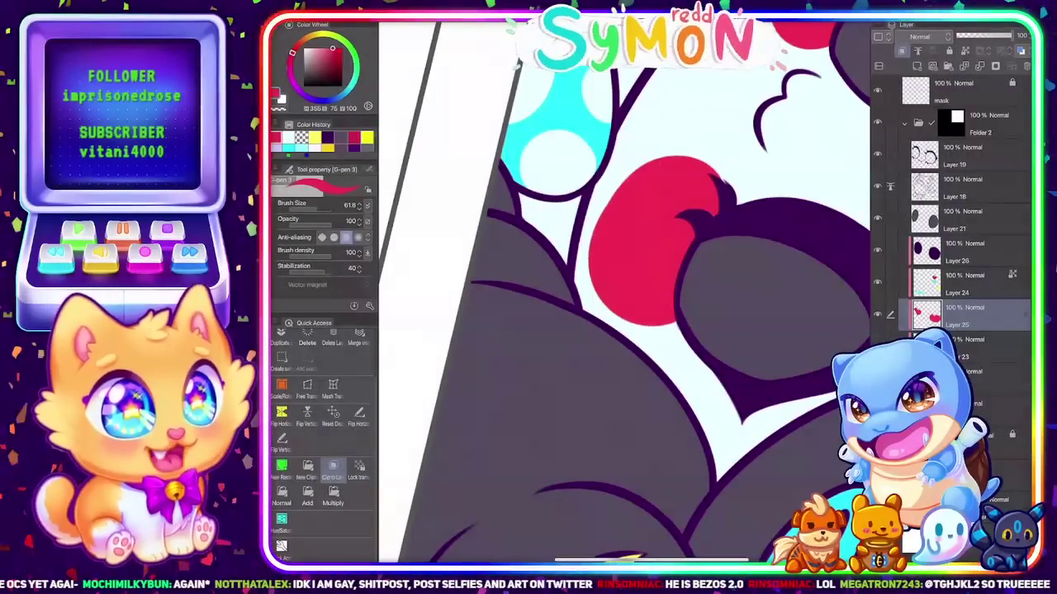
mouse_move(603, 289)
mouse_down()
mouse_move(600, 247)
mouse_move(631, 185)
mouse_up()
drag(596, 257, 640, 177)
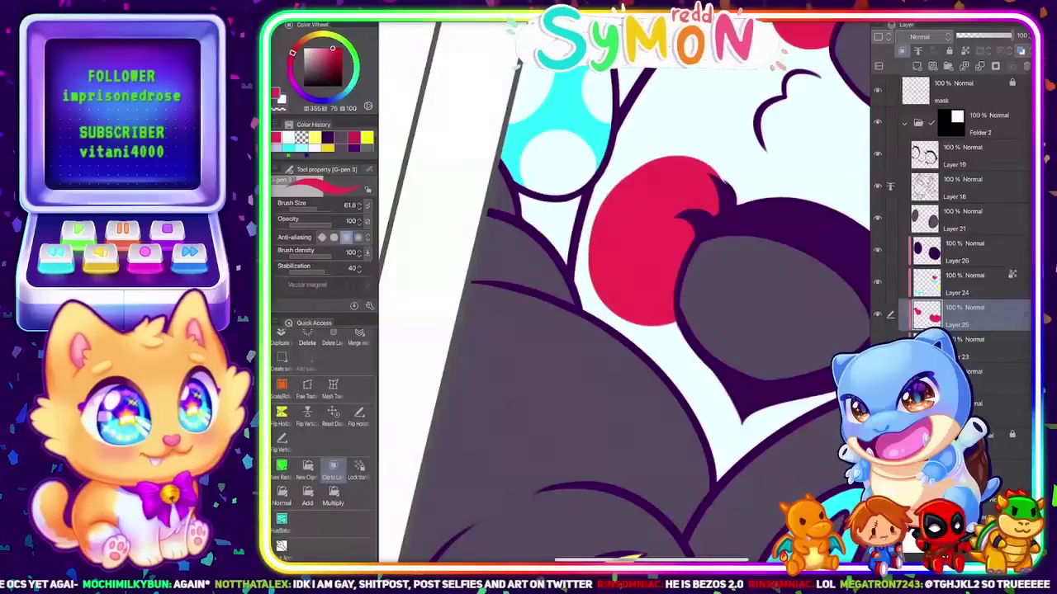
key(ctrl+z)
drag(595, 268, 677, 161)
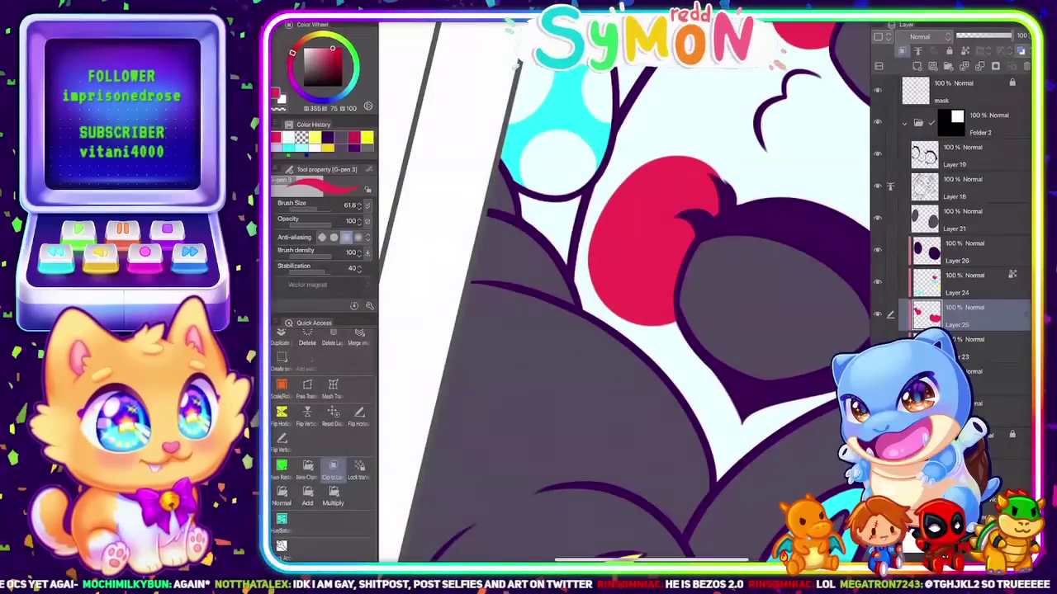
Smooth the larger blush spot's lower mouth-side edge with a curved red stroke, undoing the first attempt
drag(590, 266, 641, 167)
key(ctrl+z)
drag(590, 260, 652, 161)
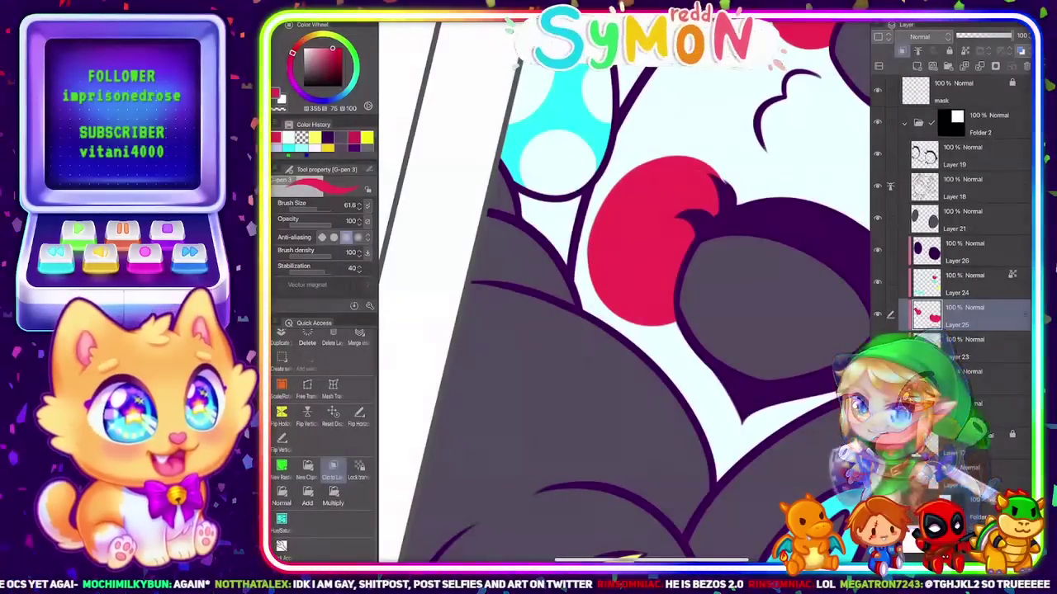
scroll(624, 289, down, 5)
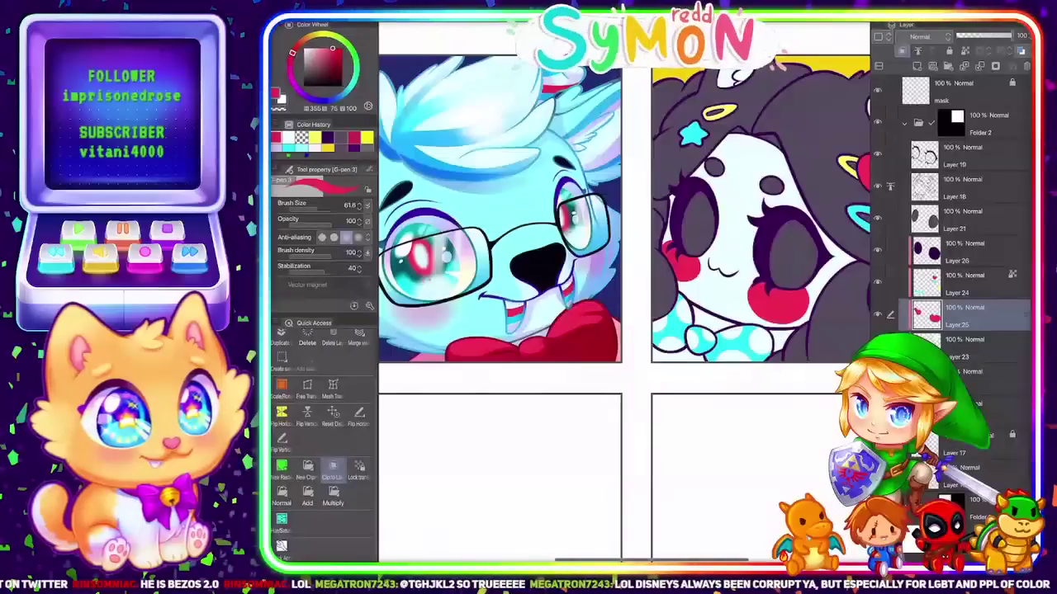
scroll(623, 214, up, 3)
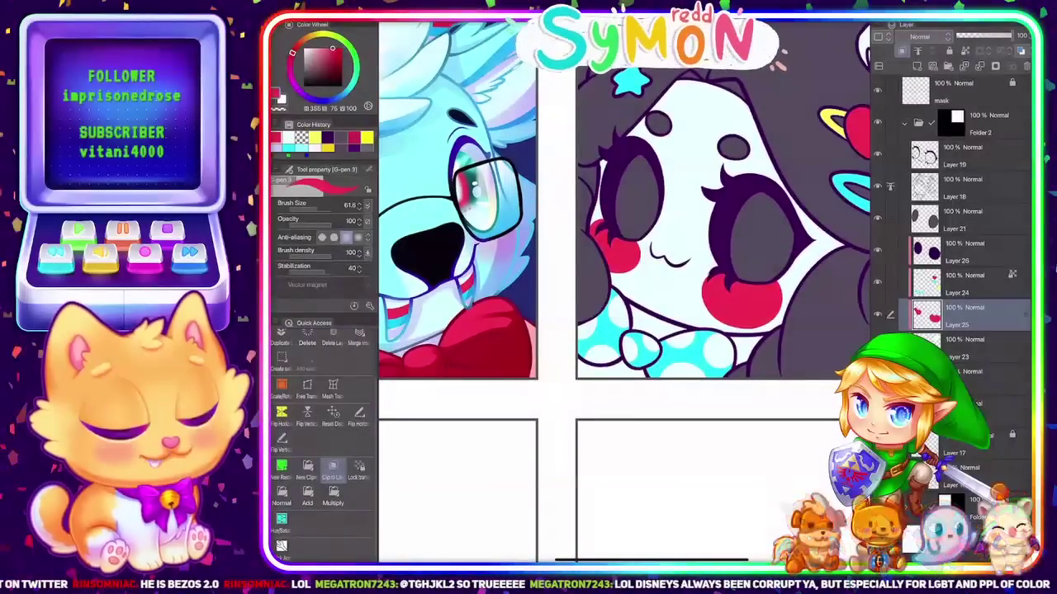
Undo the unwanted blush strokes and extend the larger blush spot's outer side down to the jawline in red
mouse_move(715, 284)
mouse_down()
mouse_move(723, 331)
mouse_move(726, 264)
mouse_move(792, 304)
mouse_move(779, 319)
mouse_up()
key(ctrl+z)
key(ctrl+z)
mouse_move(778, 278)
mouse_down()
mouse_move(787, 308)
mouse_move(773, 324)
mouse_move(711, 317)
mouse_move(774, 327)
mouse_move(786, 317)
mouse_up()
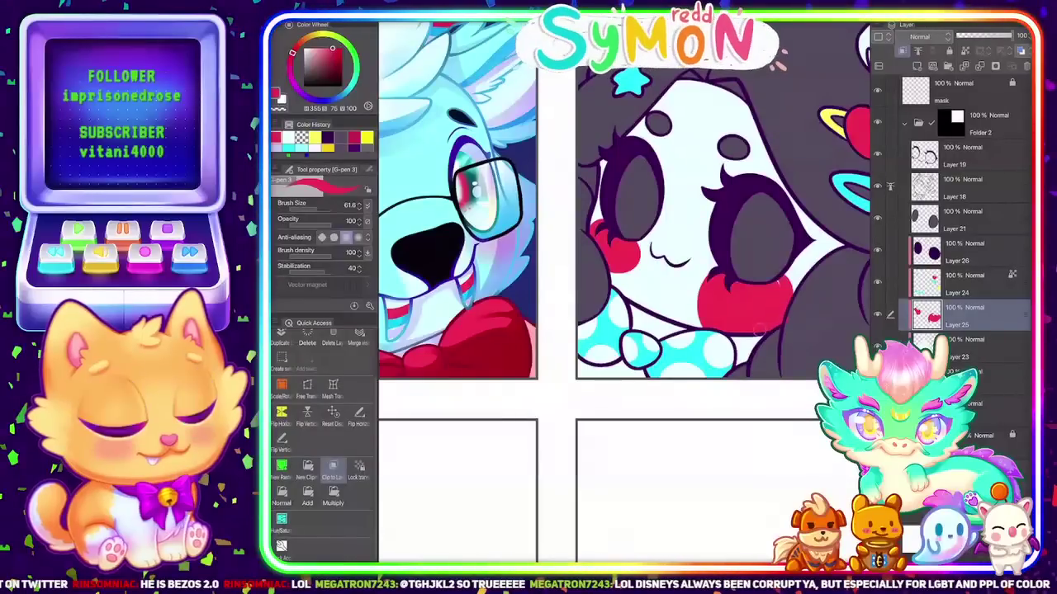
Enlarge the smaller blush spot with red strokes along its edges and fill out the larger spot's outer edge
drag(631, 236, 613, 285)
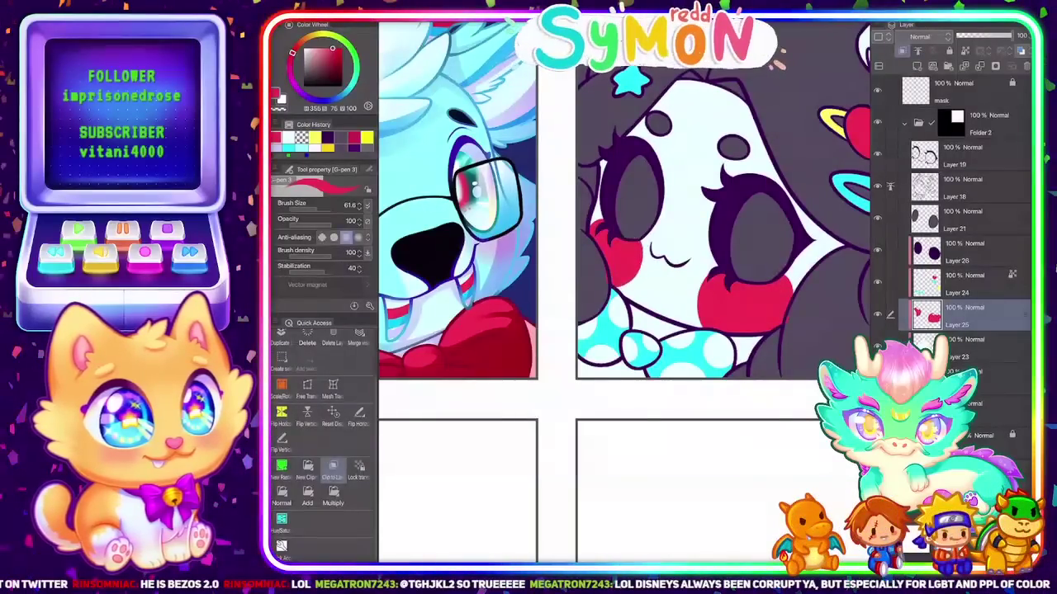
drag(601, 218, 591, 225)
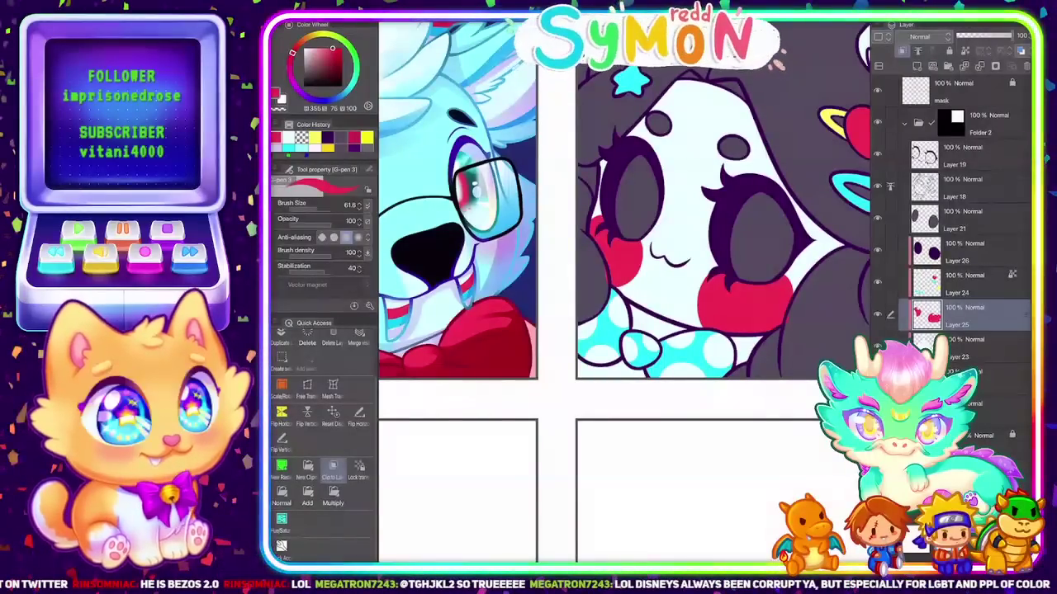
key(e)
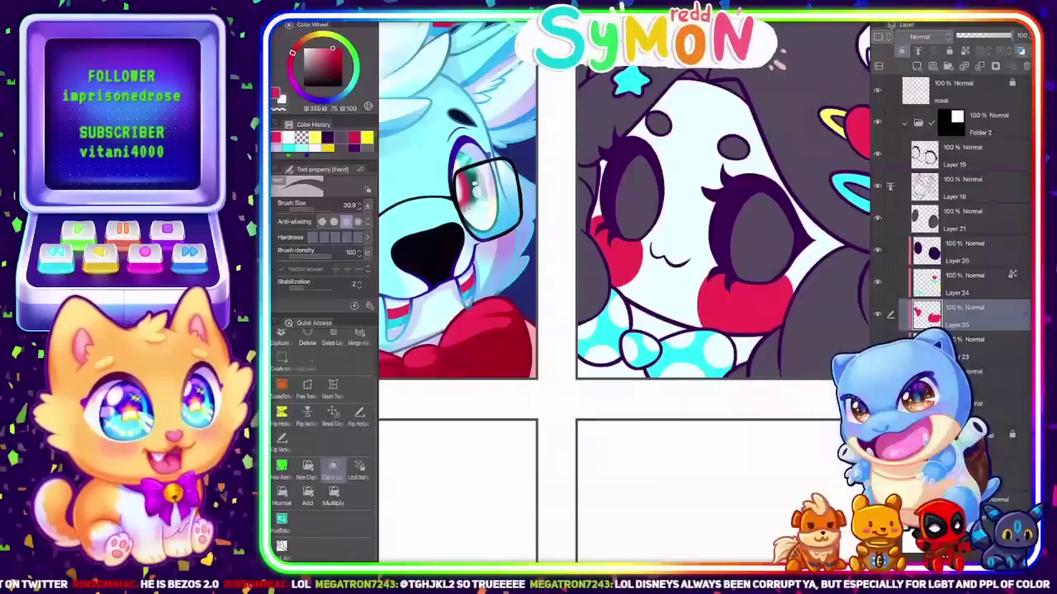
key(p)
drag(787, 275, 792, 299)
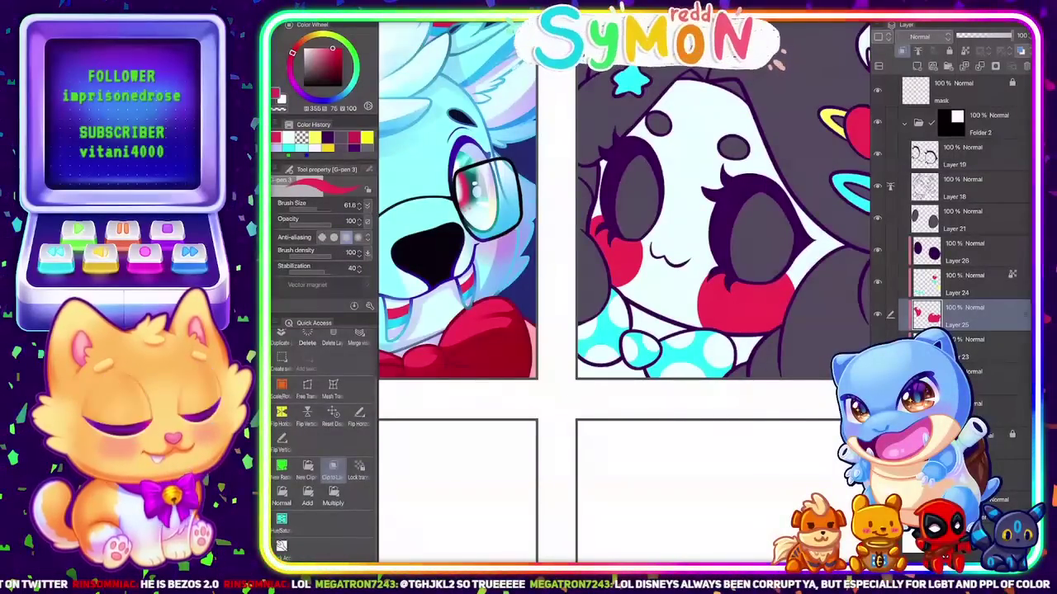
Round off the smaller blush spot's lower mouth-side edge with another red G-pen stroke
scroll(644, 364, down, 4)
scroll(644, 363, down, 2)
scroll(644, 364, up, 2)
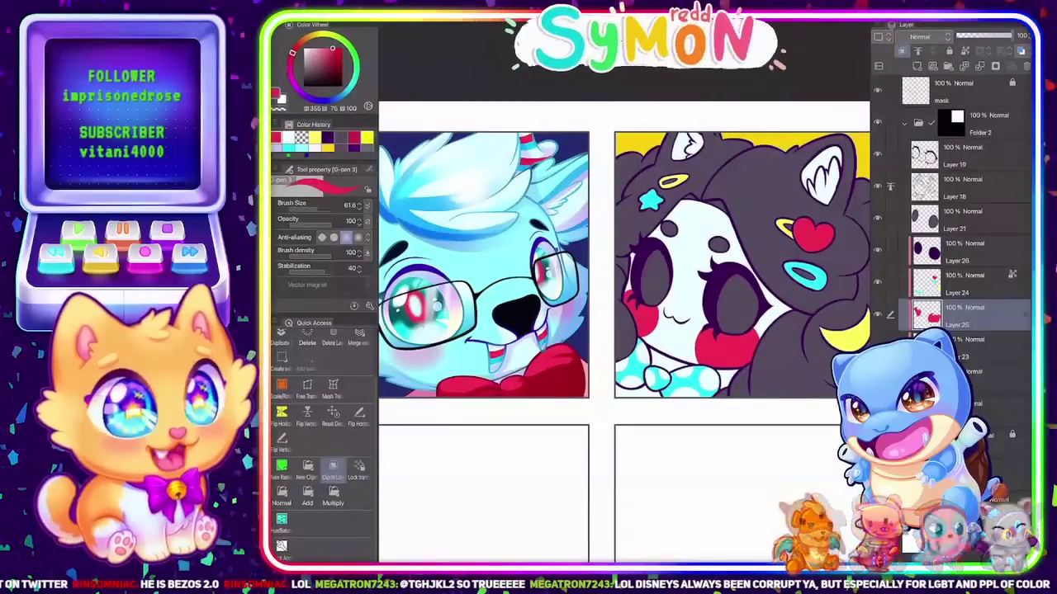
scroll(694, 374, up, 3)
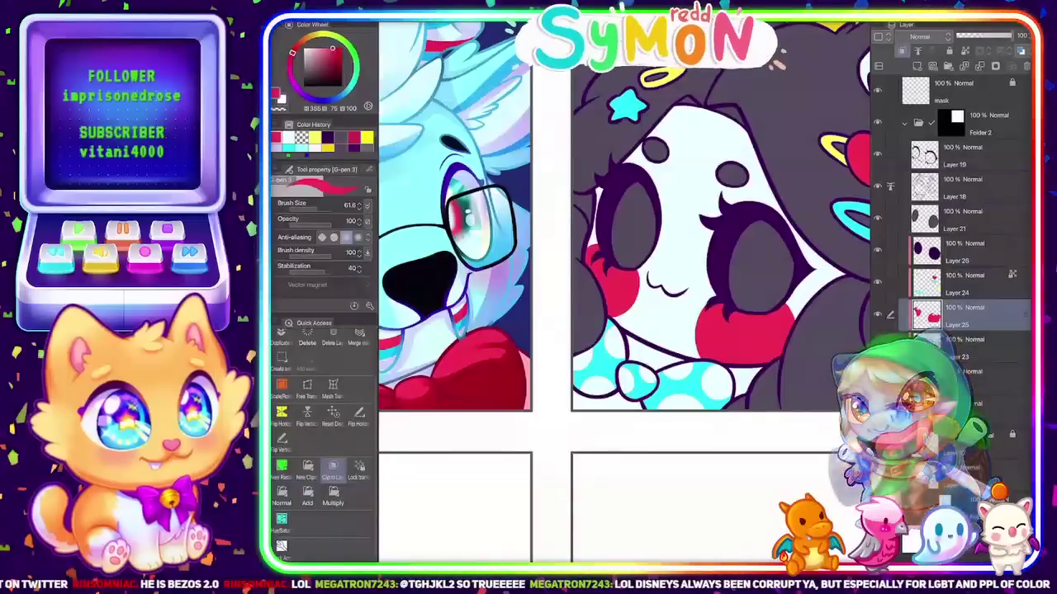
drag(616, 314, 632, 285)
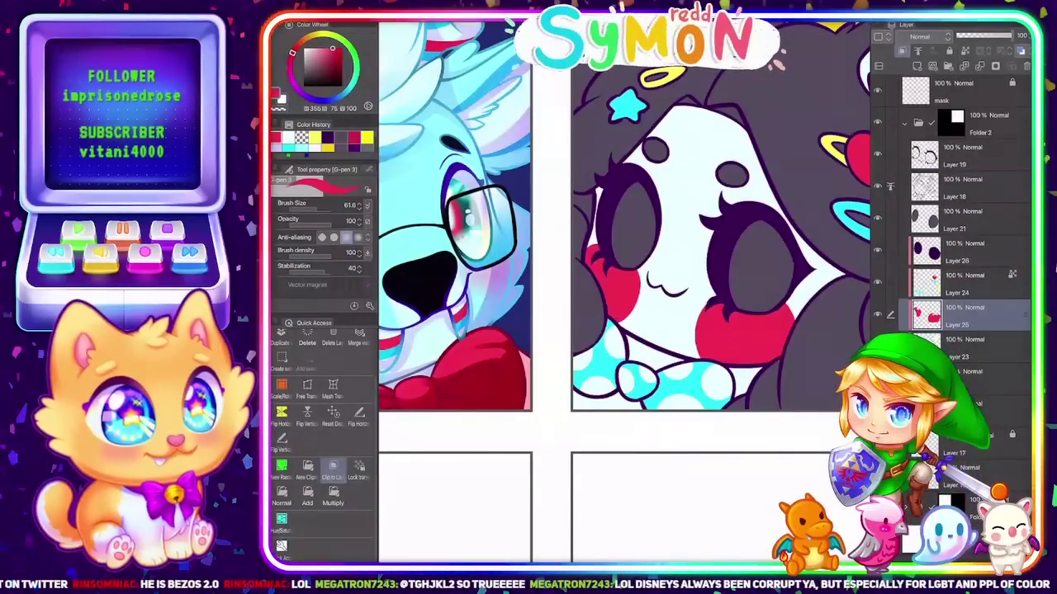
scroll(624, 297, down, 3)
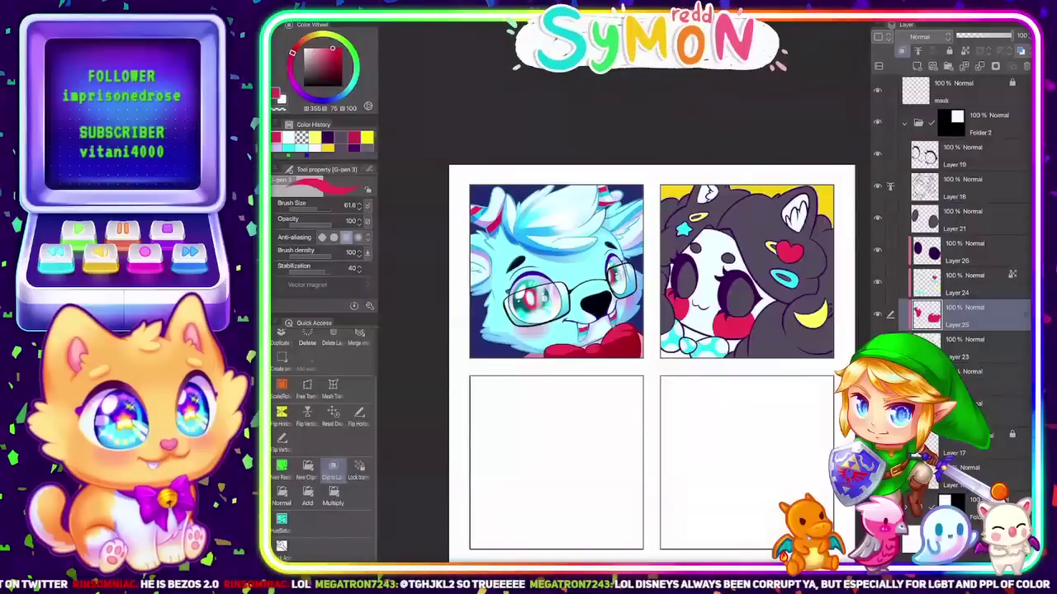
scroll(727, 325, up, 3)
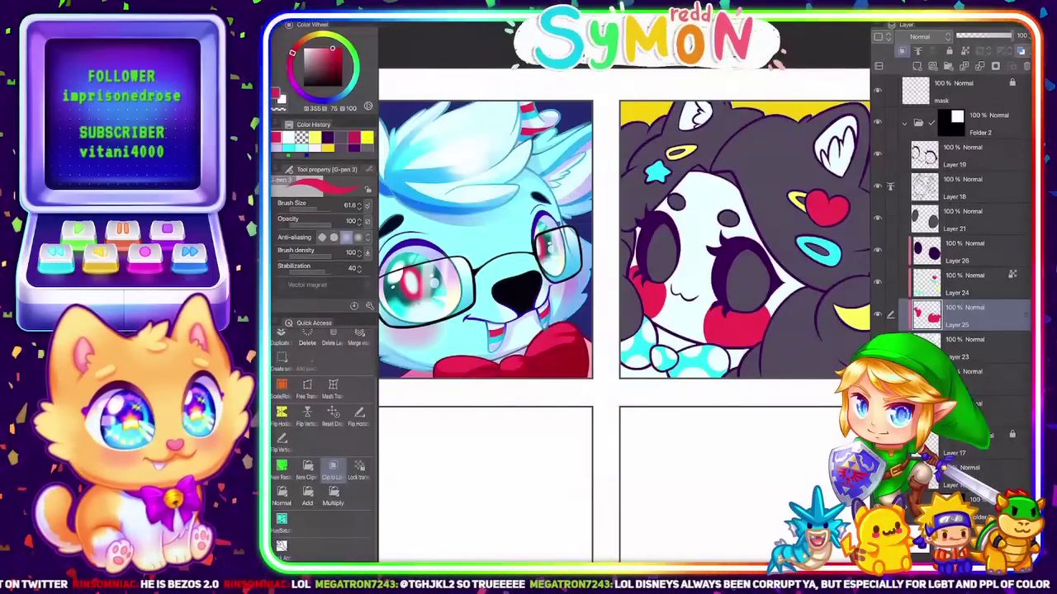
scroll(779, 367, up, 2)
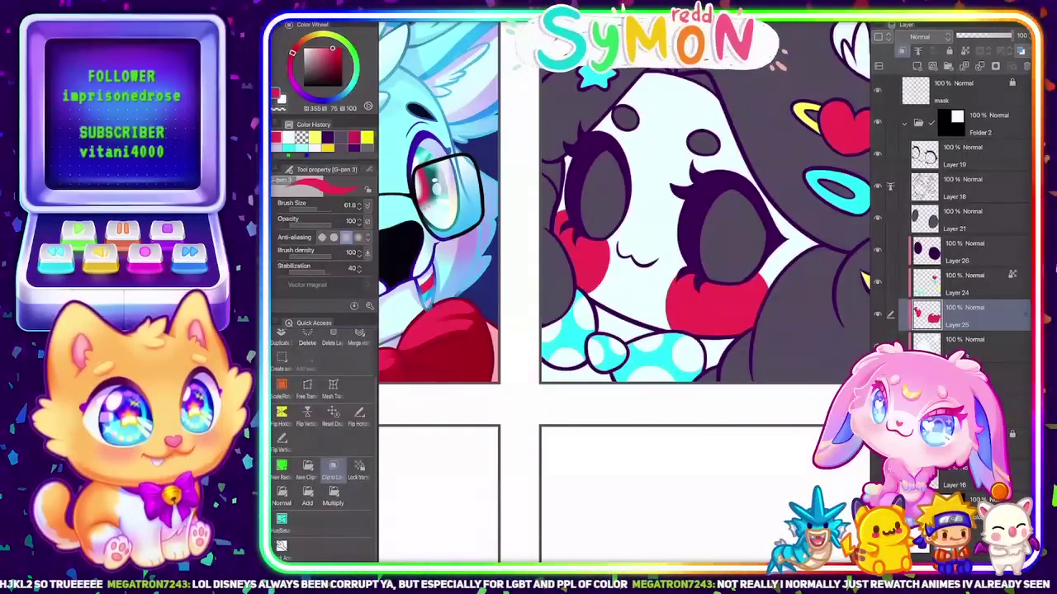
scroll(624, 248, down, 3)
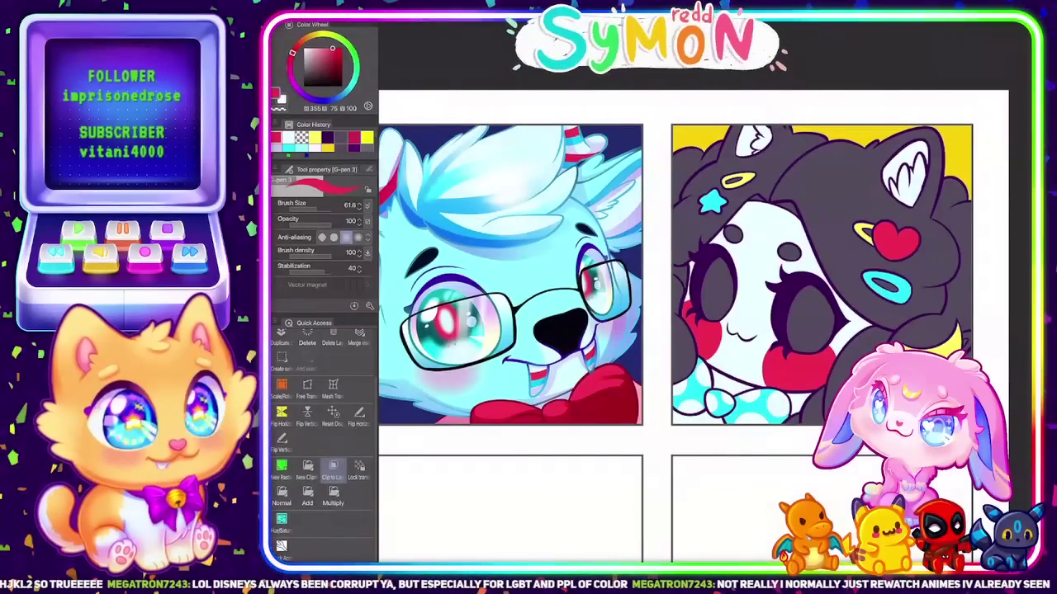
Erase the outline around one point of the star hair clip on Layer 18 with the hard eraser
drag(896, 241, 824, 348)
scroll(799, 220, up, 6)
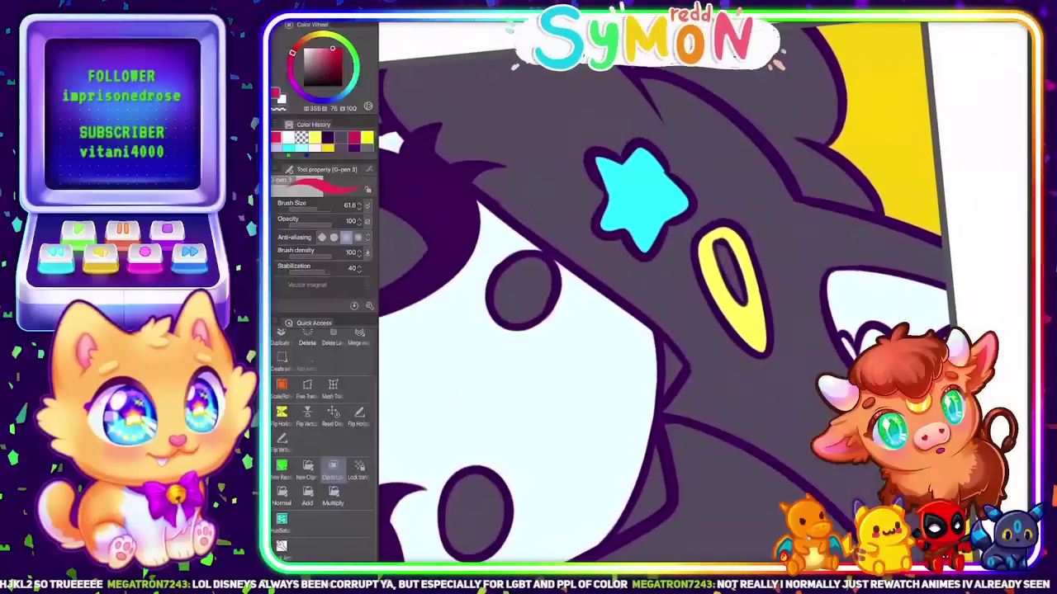
key(k)
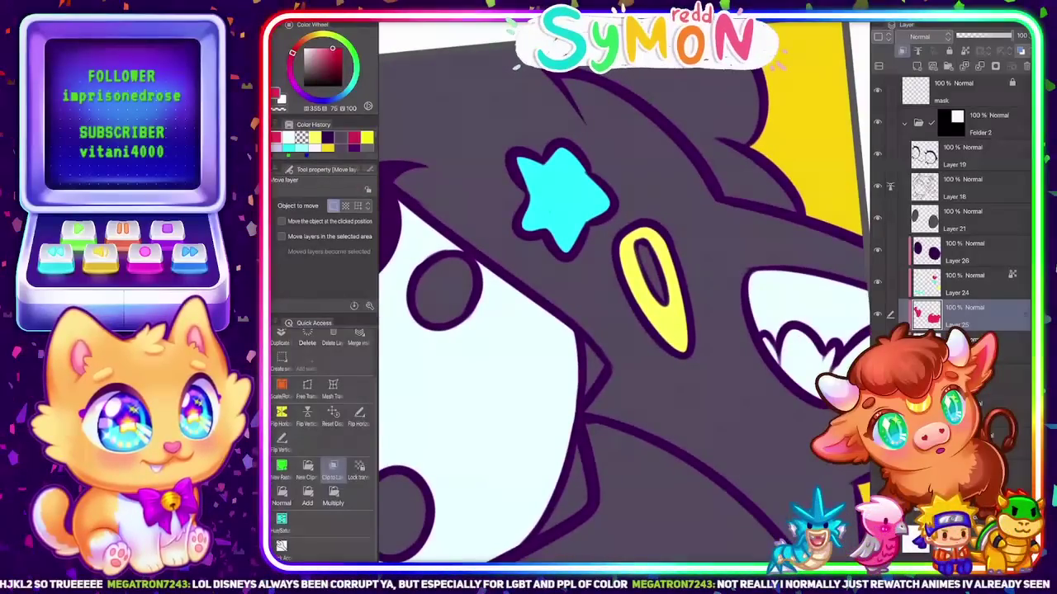
click(964, 187)
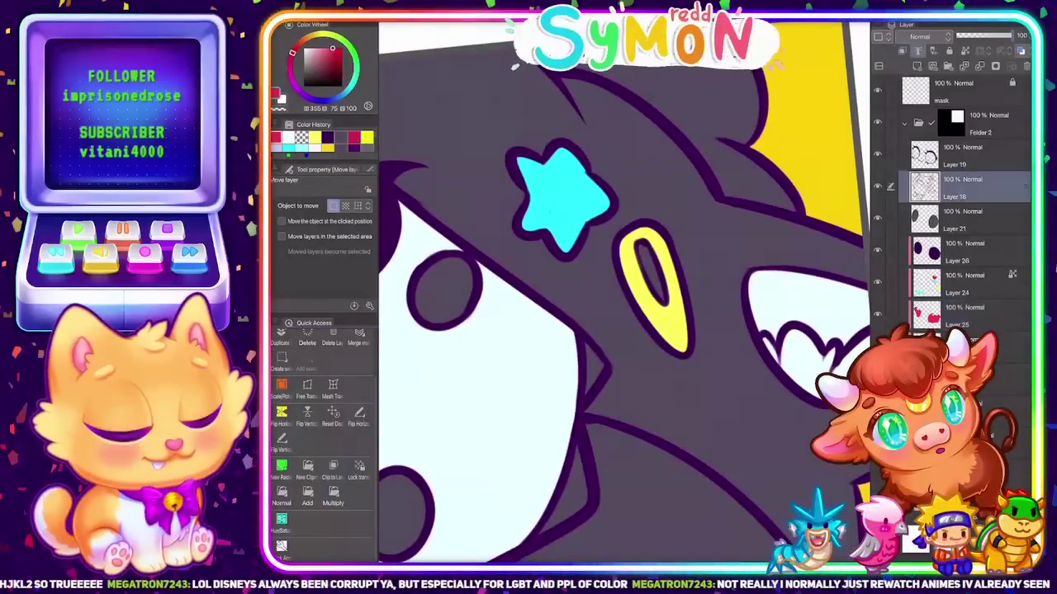
key(e)
scroll(569, 214, up, 2)
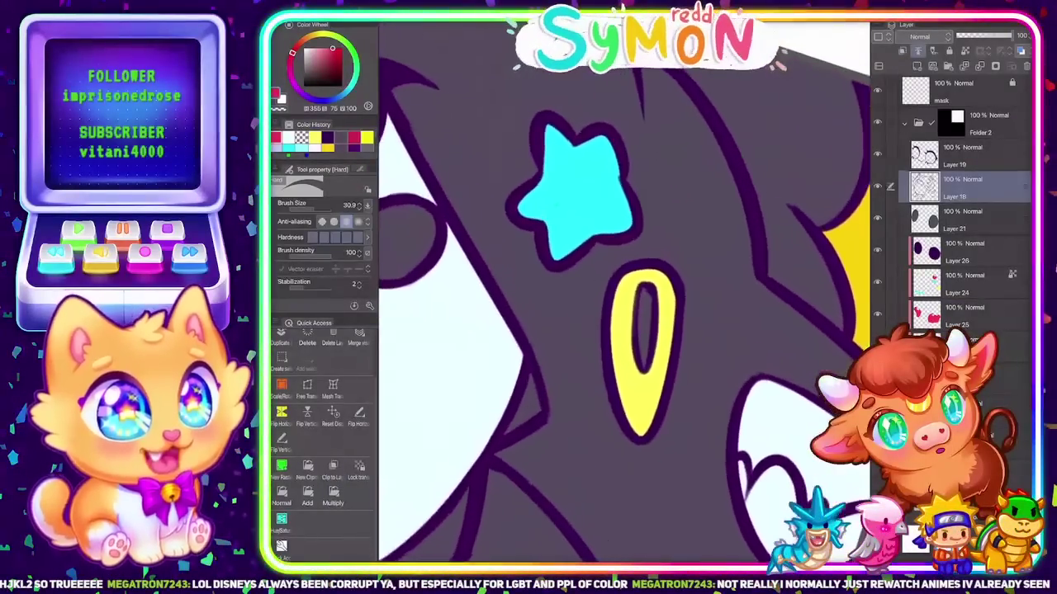
mouse_move(581, 139)
mouse_down()
mouse_move(618, 134)
mouse_move(625, 170)
mouse_up()
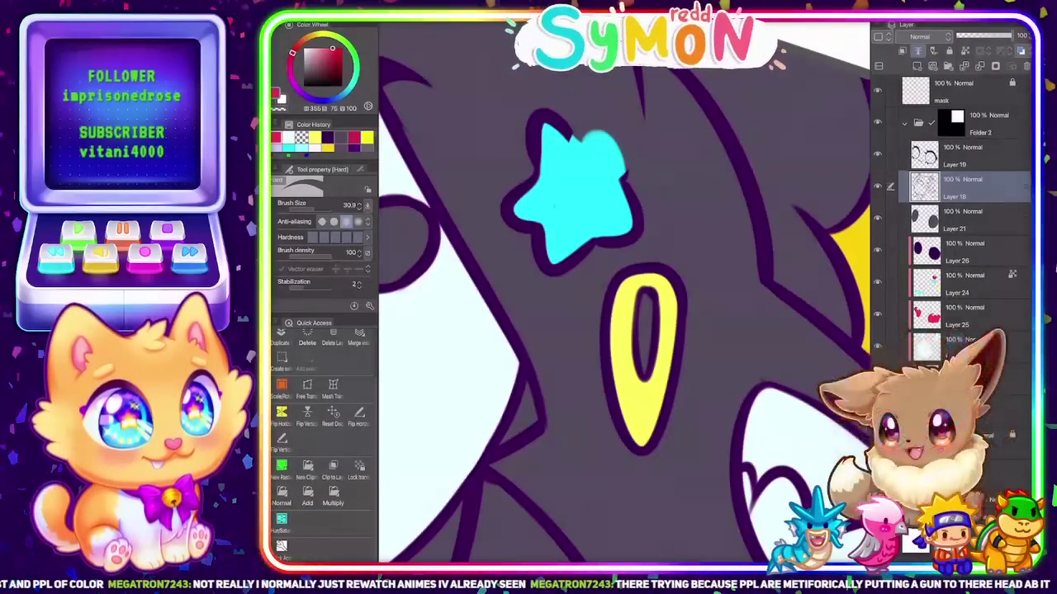
Sample the dark purple outline colour and set the G-pen to size 18.5 for redrawing the star's outline
scroll(625, 293, down, 5)
alt+click(704, 207)
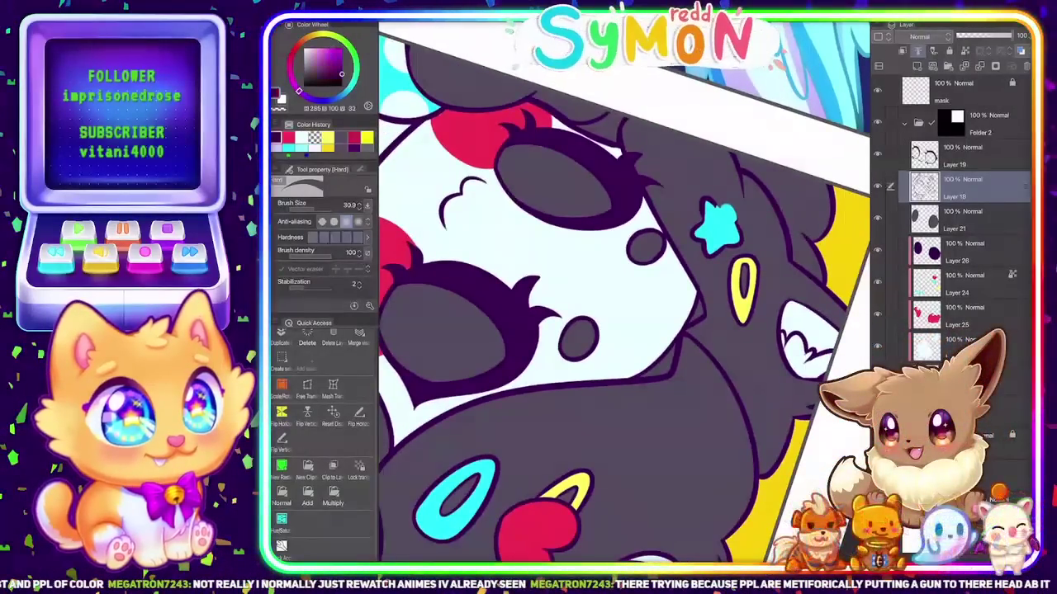
scroll(625, 293, up, 2)
key(p)
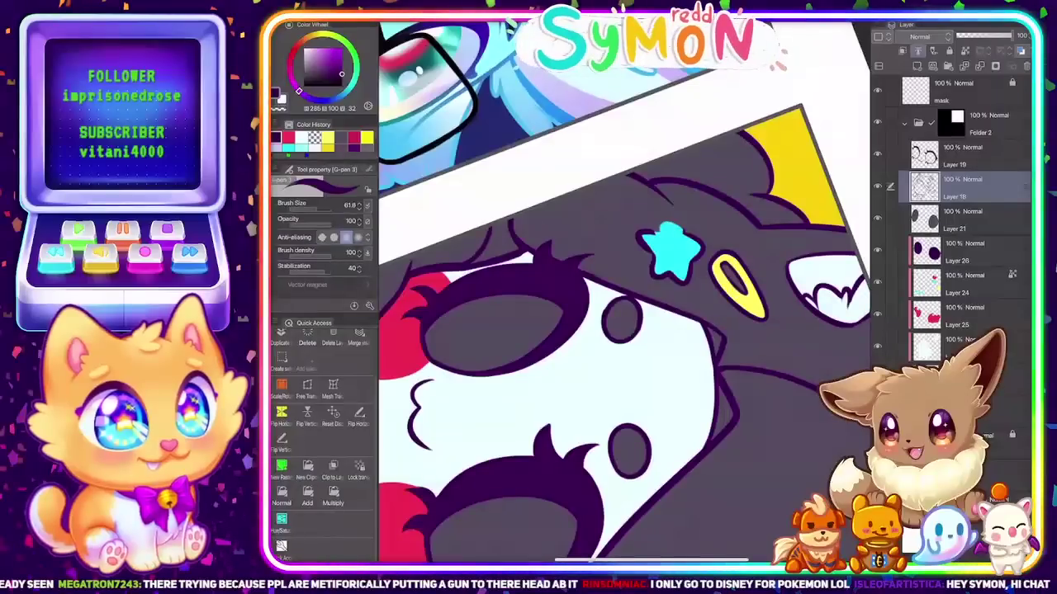
drag(317, 208, 312, 208)
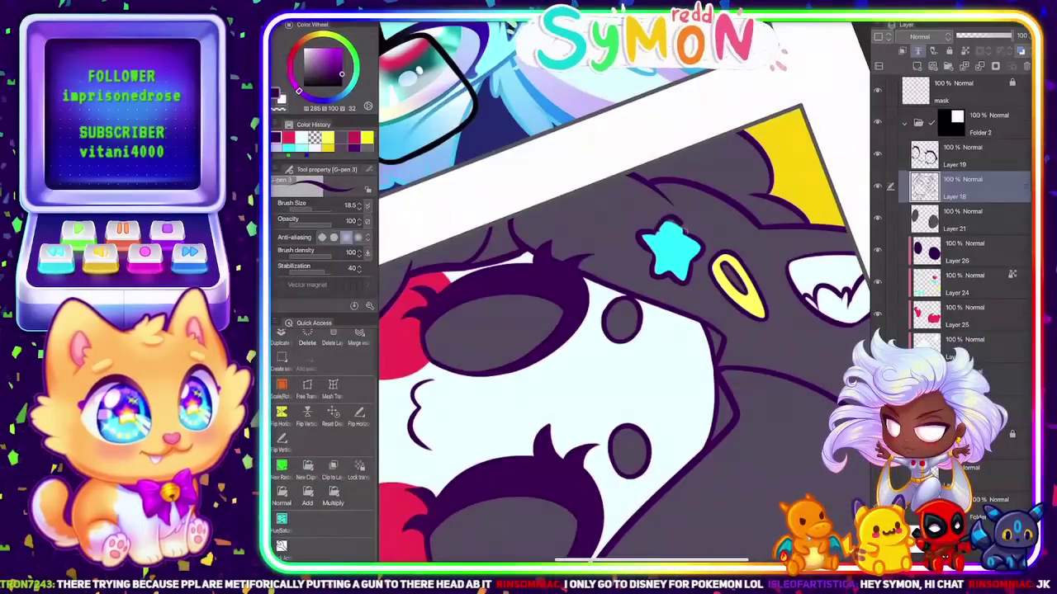
Select Layer 24, unlock its transparent pixels and sample the star's cyan for the G-pen
click(966, 284)
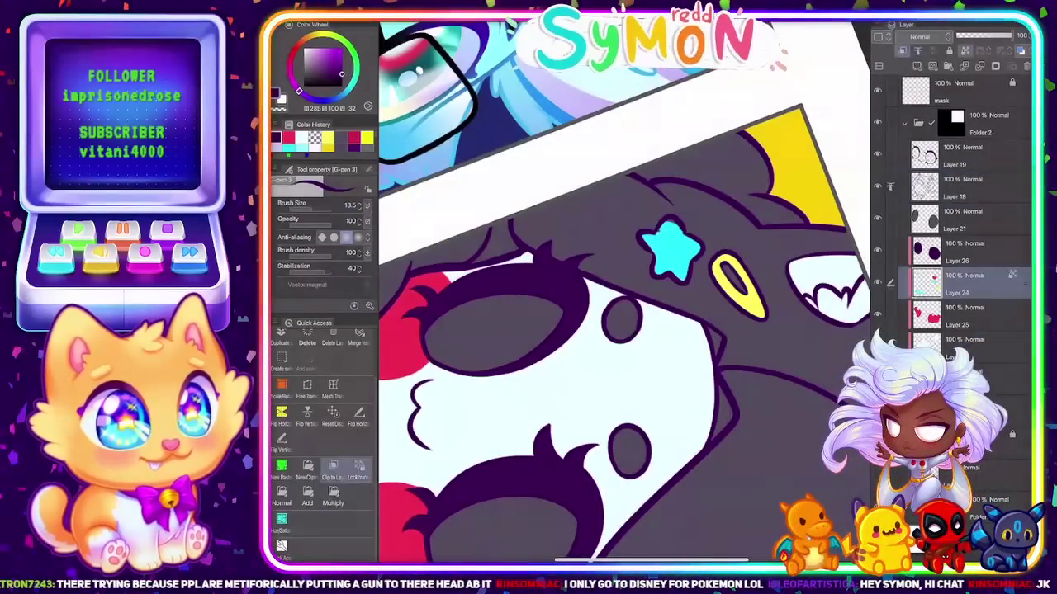
alt+click(672, 251)
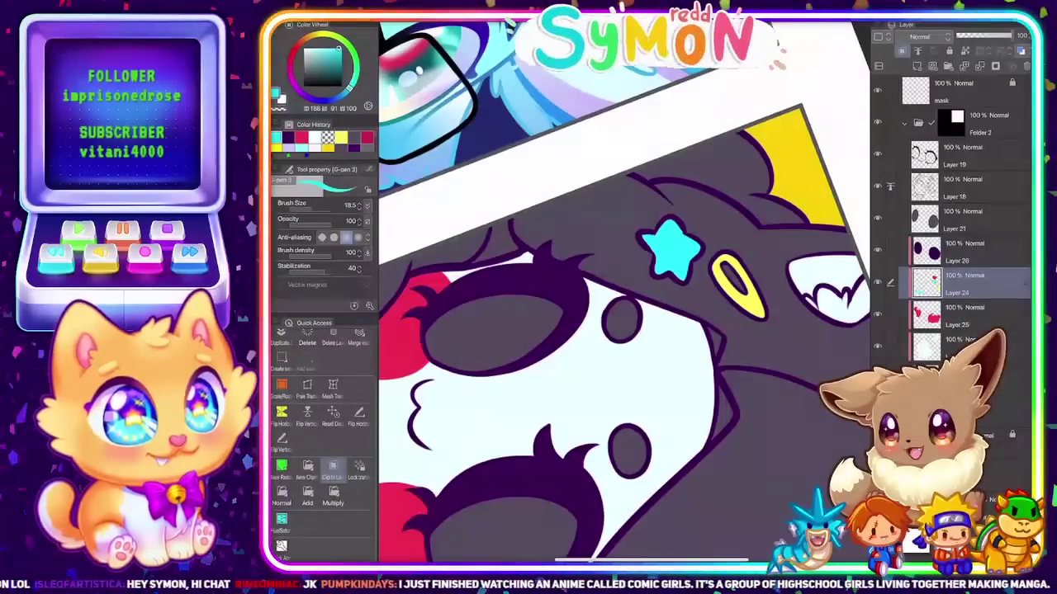
scroll(624, 297, down, 5)
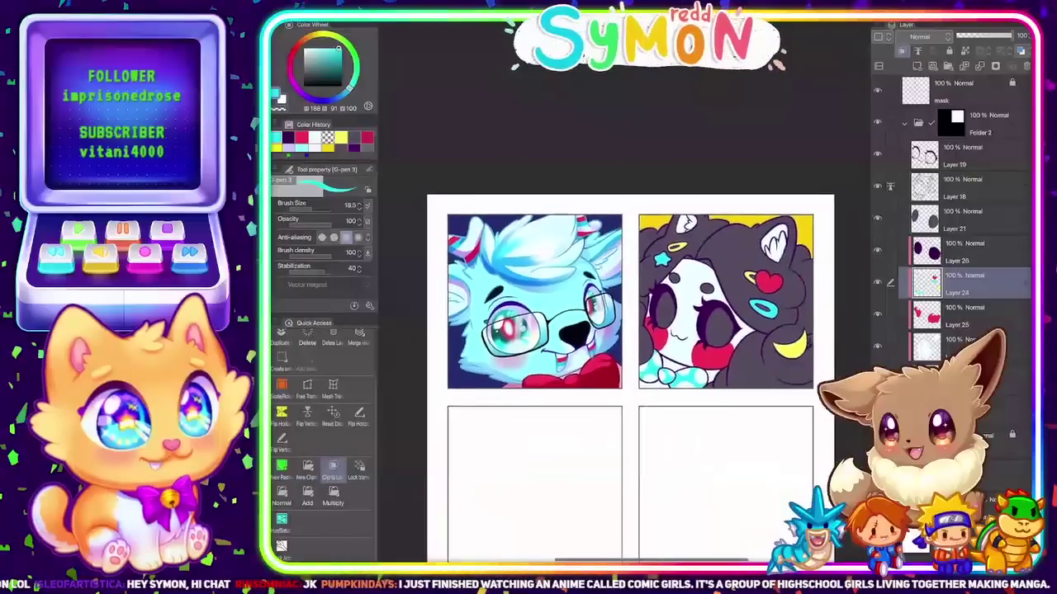
scroll(624, 297, up, 3)
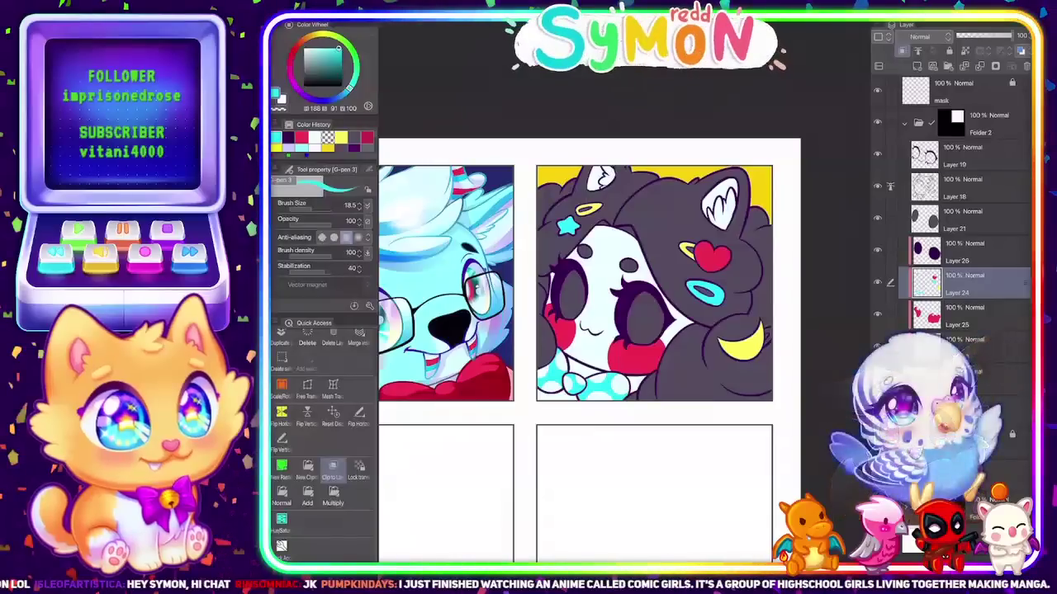
scroll(624, 297, up, 4)
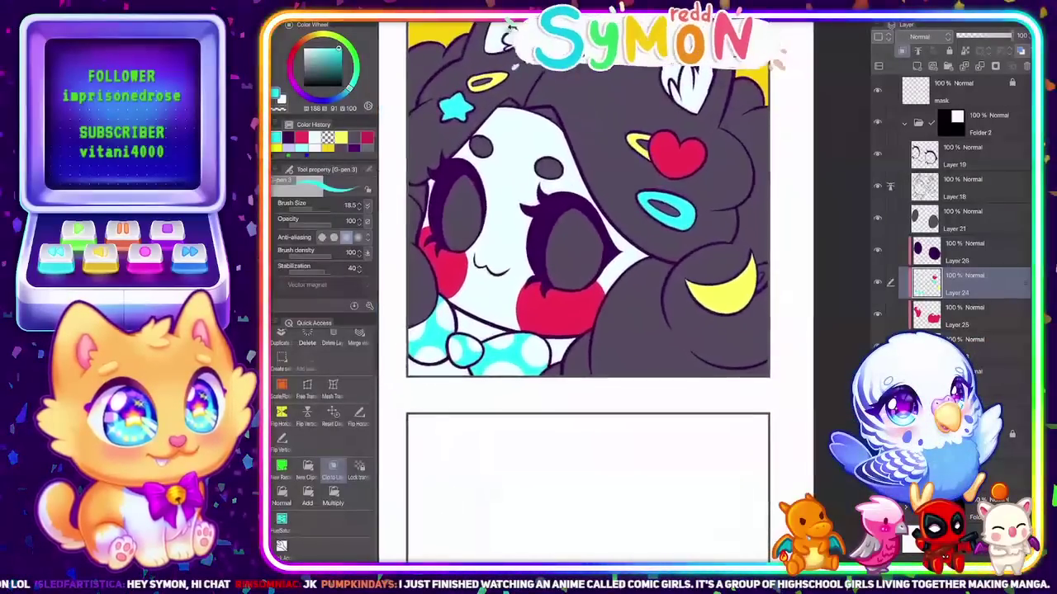
Paint the small hair clip behind the yellow moon cyan on Layer 24 with the G-pen
click(354, 137)
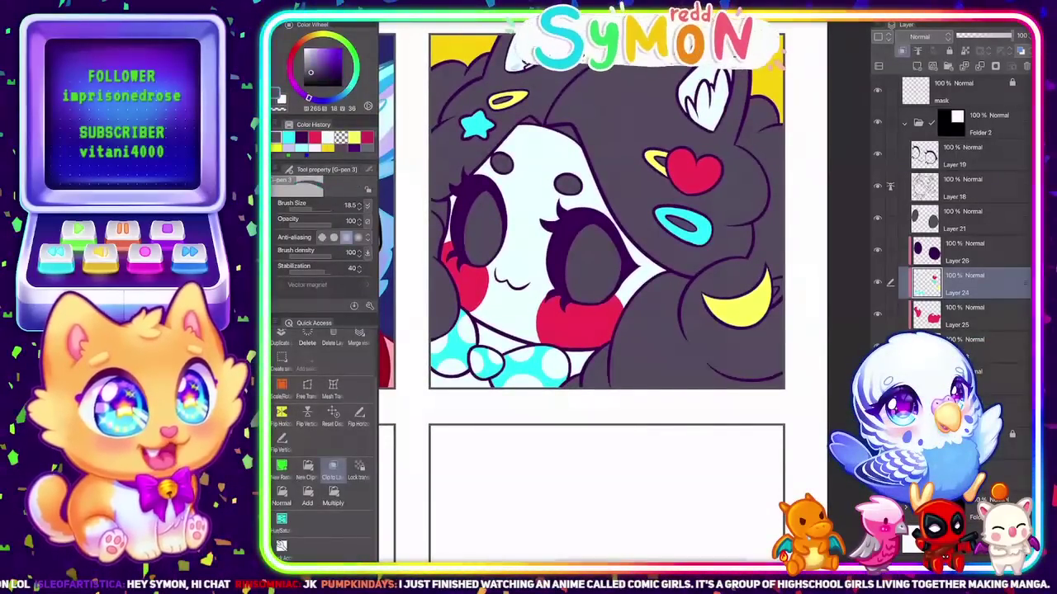
scroll(624, 297, up, 3)
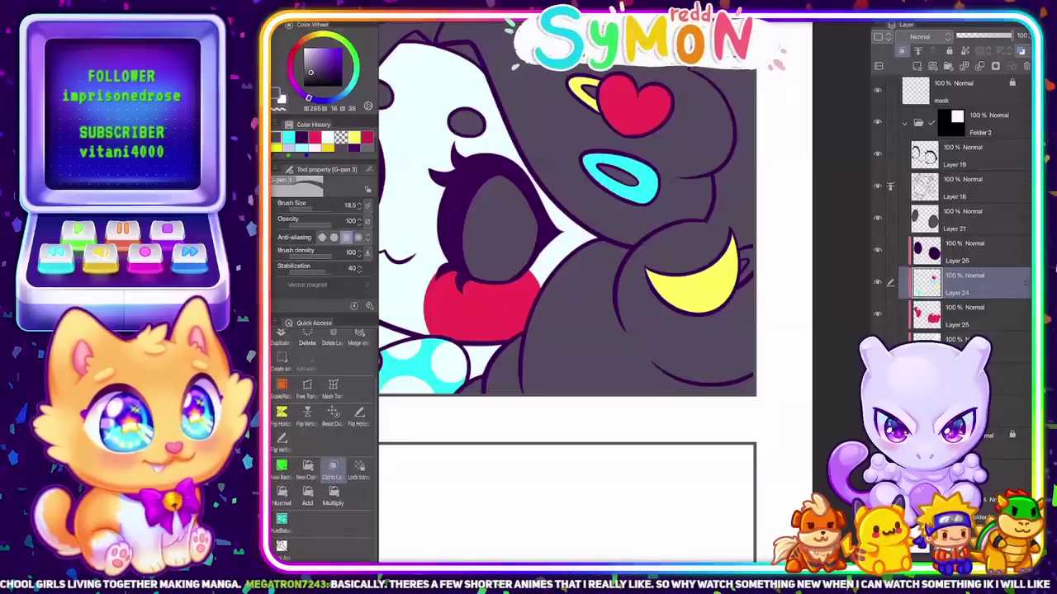
click(288, 138)
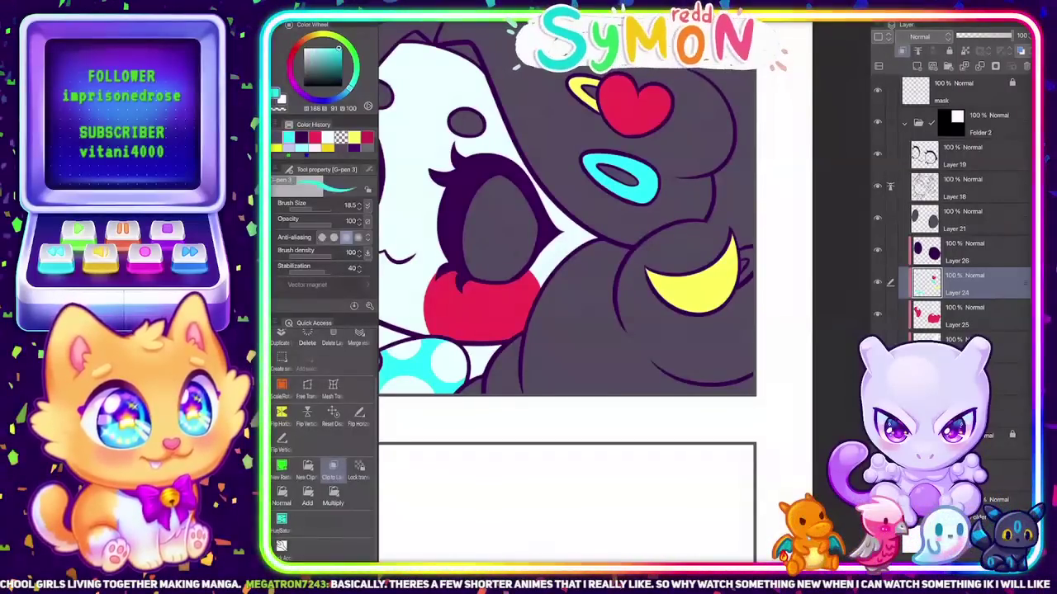
drag(742, 251, 743, 258)
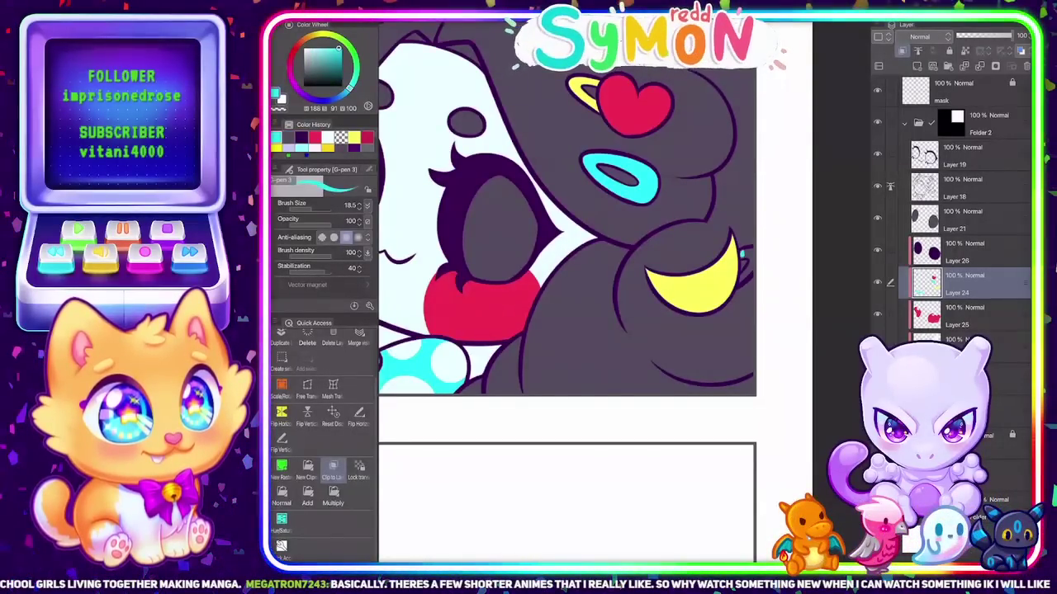
scroll(743, 273, up, 5)
mouse_move(699, 211)
mouse_down()
mouse_move(694, 204)
mouse_move(695, 218)
mouse_move(718, 222)
mouse_move(694, 266)
mouse_move(721, 231)
mouse_move(710, 196)
mouse_up()
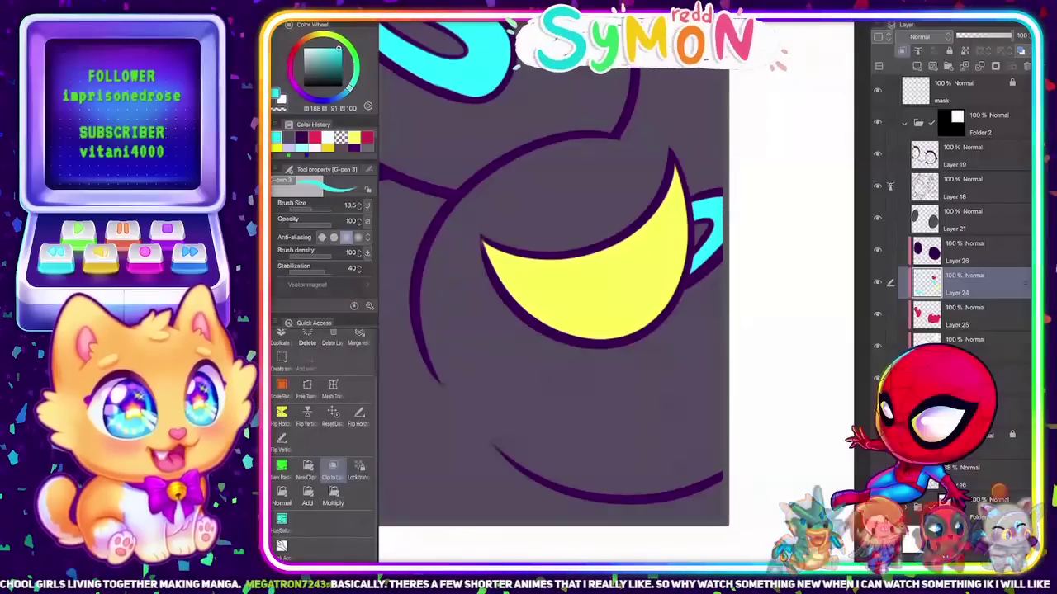
scroll(570, 288, down, 5)
scroll(630, 240, up, 3)
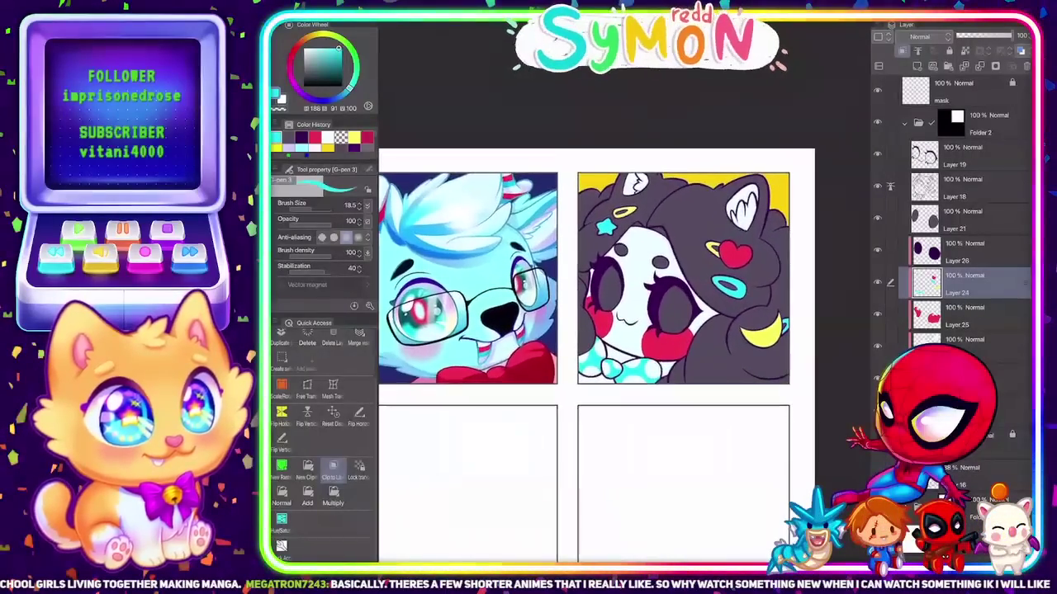
scroll(665, 274, up, 1)
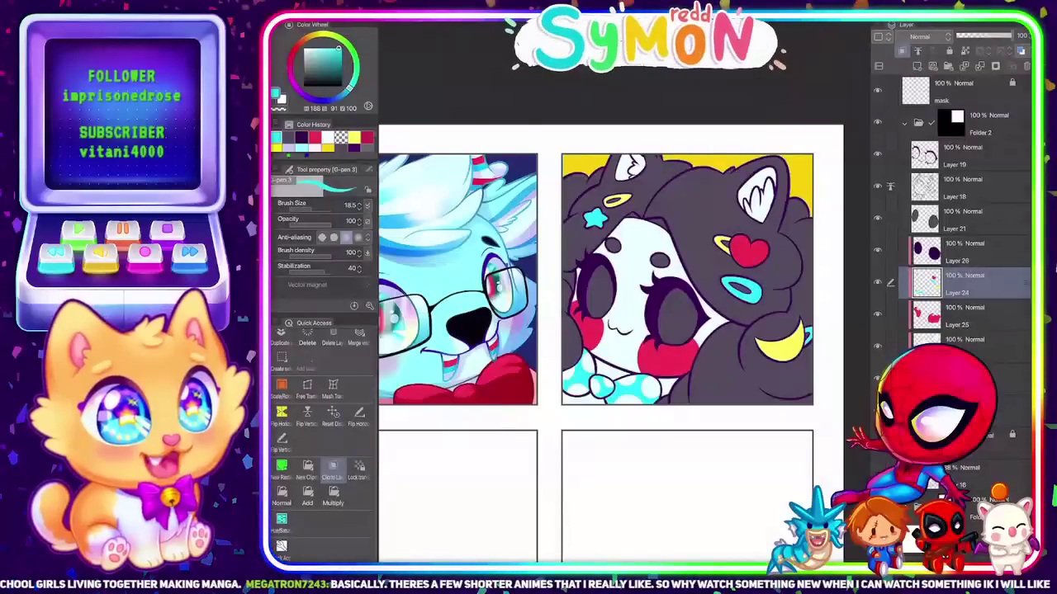
Examine the dark-haired character's flat colours and hair accessories at different magnifications alongside the neighbouring blue character's portrait
scroll(628, 280, up, 1)
drag(627, 281, 603, 259)
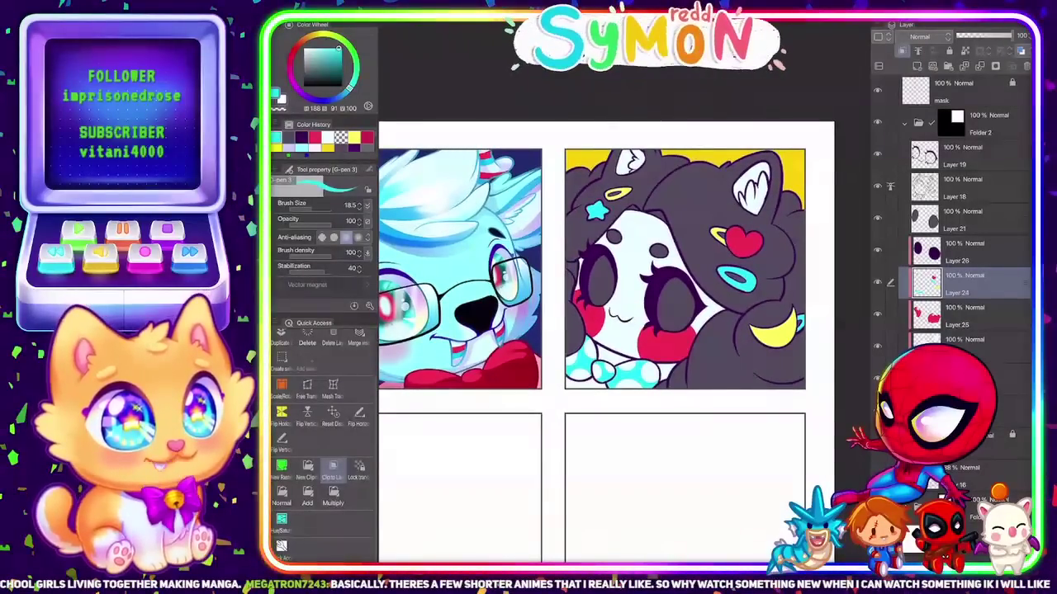
drag(685, 269, 734, 286)
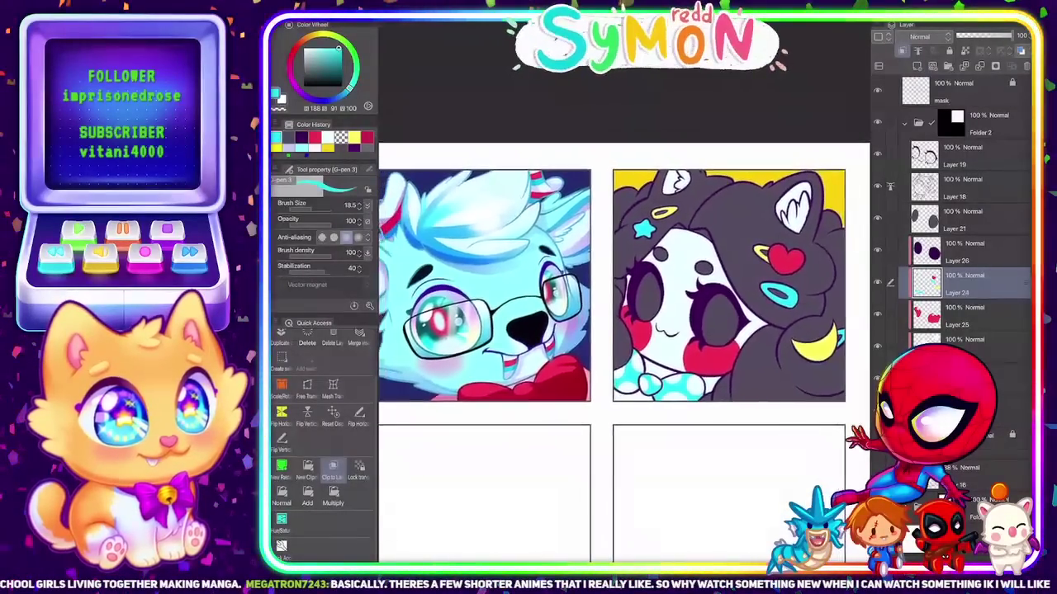
scroll(735, 282, down, 1)
scroll(734, 330, up, 1)
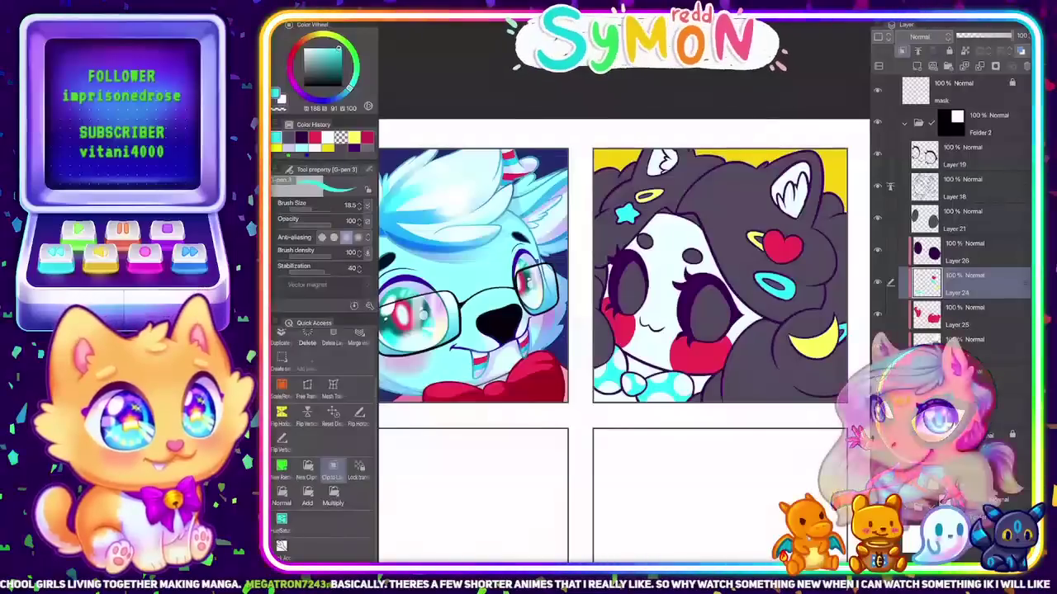
scroll(735, 347, down, 2)
scroll(727, 330, up, 1)
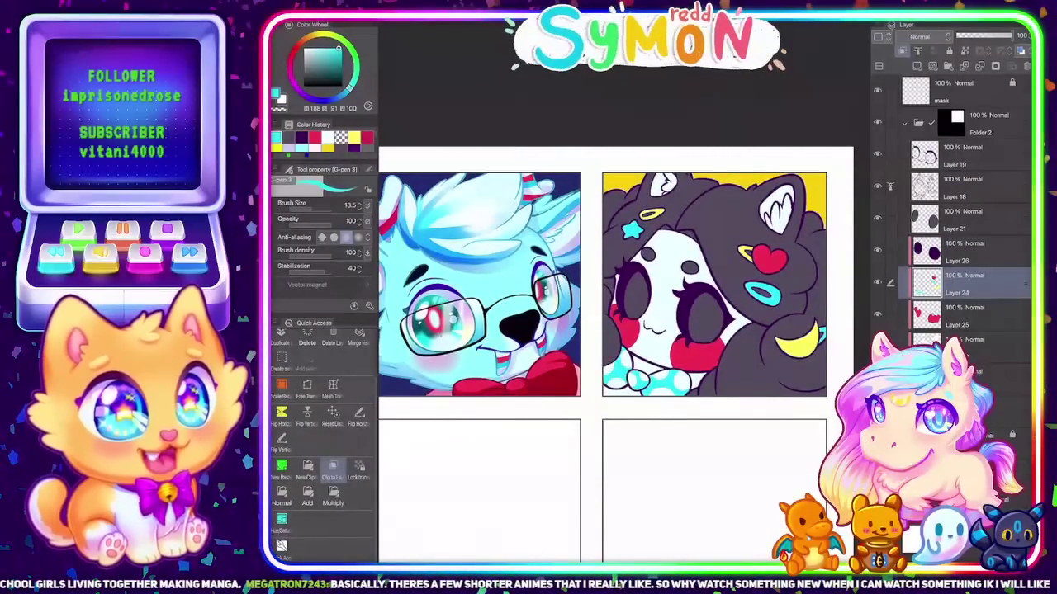
drag(714, 285, 739, 293)
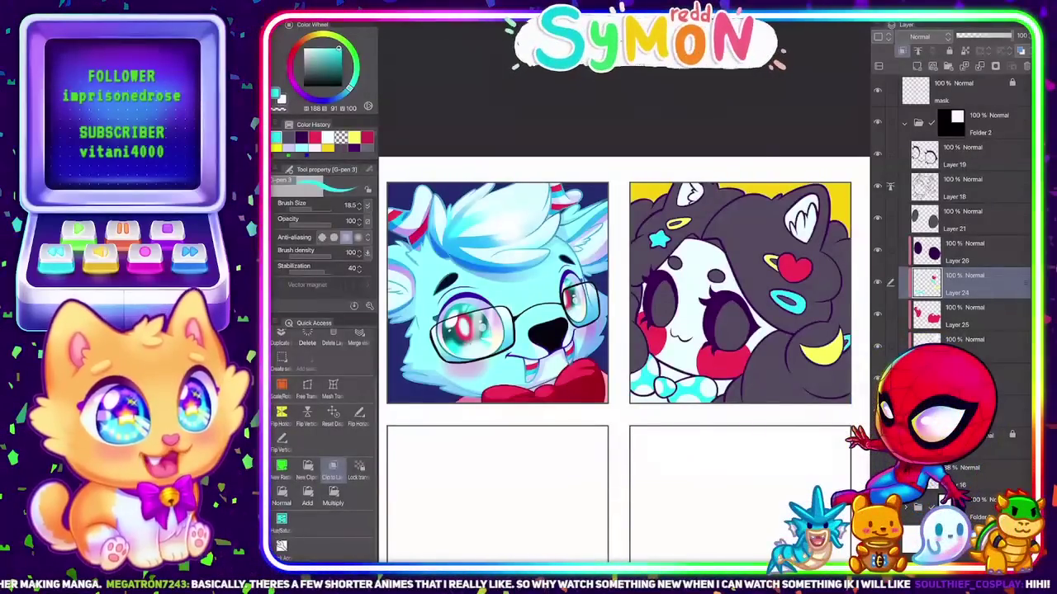
scroll(731, 336, up, 5)
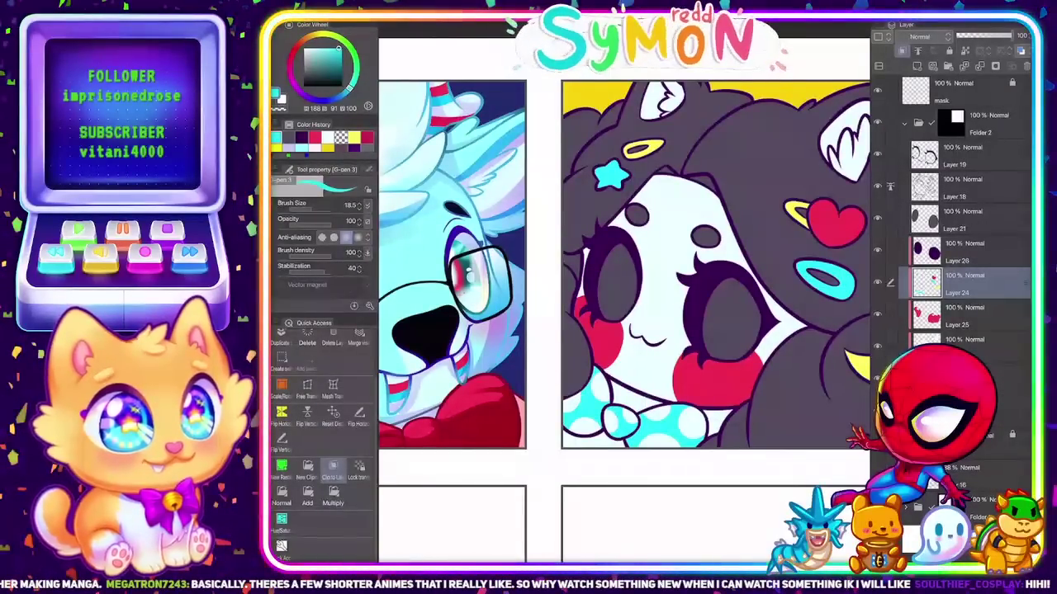
scroll(661, 347, down, 1)
scroll(660, 347, down, 1)
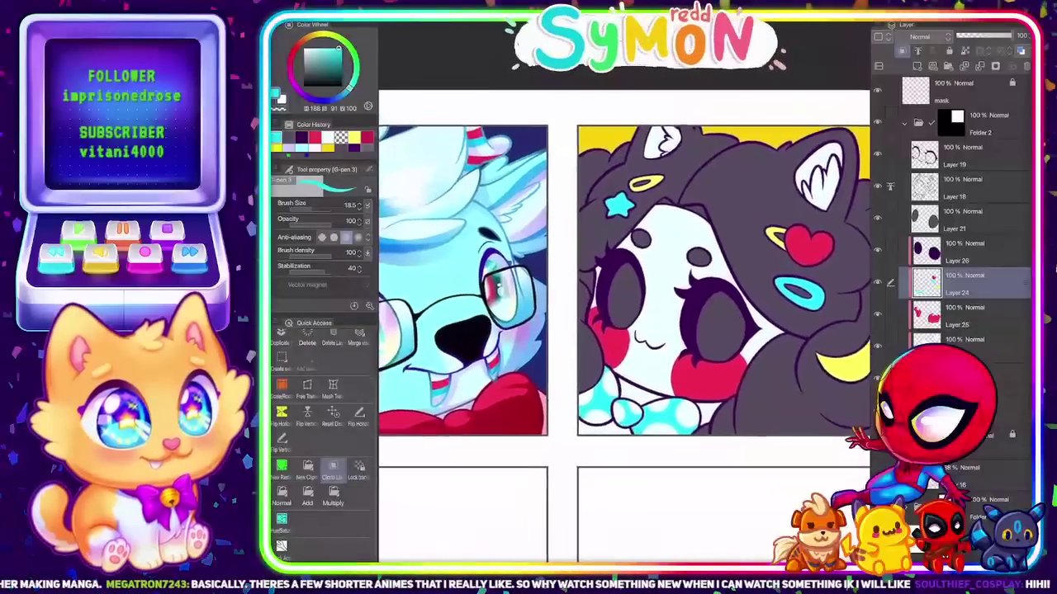
scroll(619, 289, up, 1)
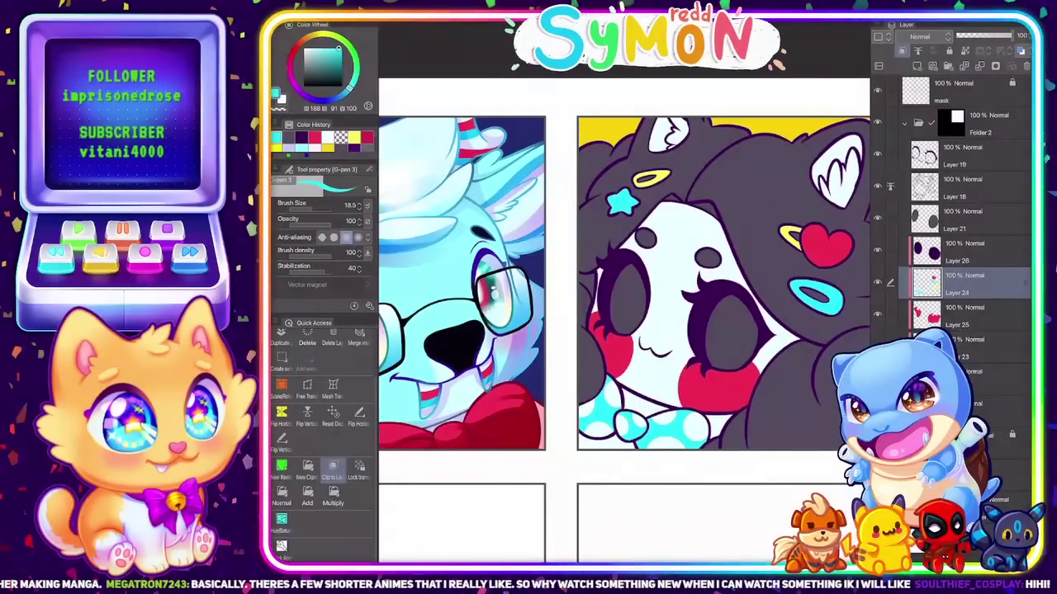
scroll(710, 314, down, 2)
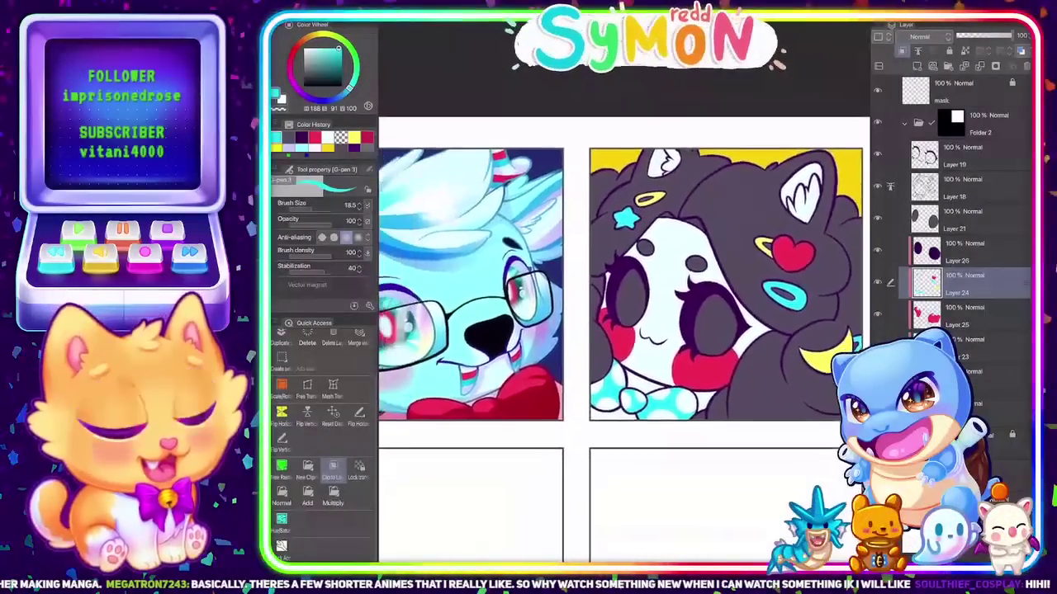
scroll(624, 281, up, 1)
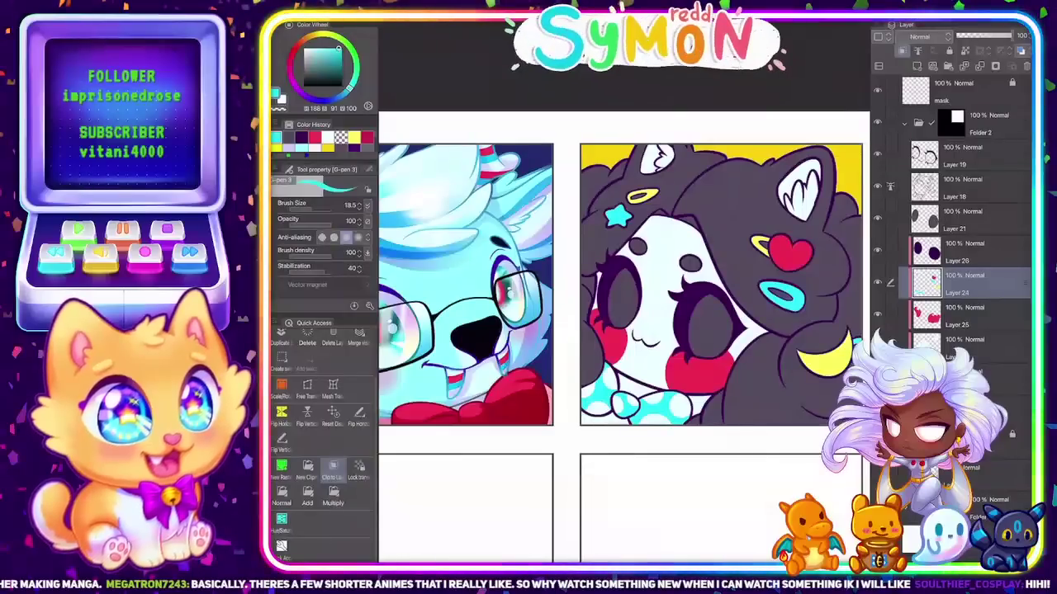
Add a new layer clipped to the line art on Layer 18 and choose a muted grey, HSV 265/10/63
click(971, 188)
scroll(695, 233, up, 3)
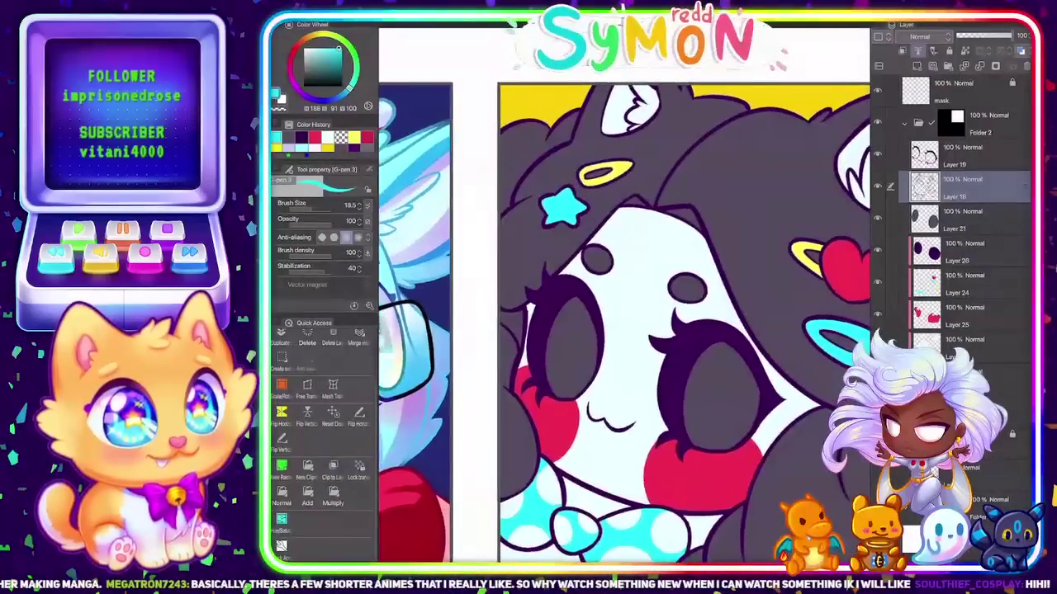
click(302, 138)
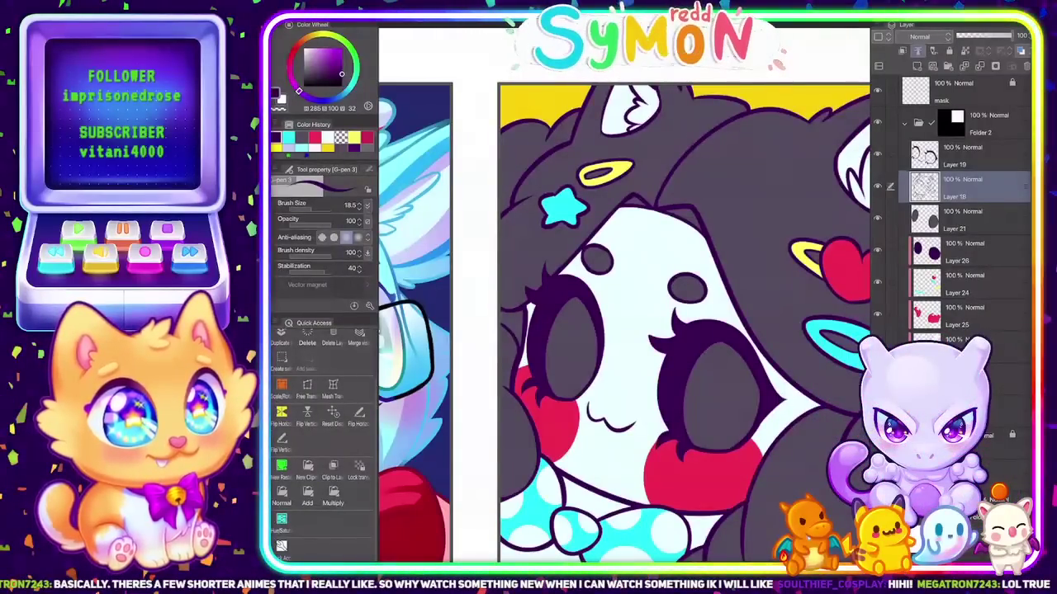
scroll(618, 235, down, 3)
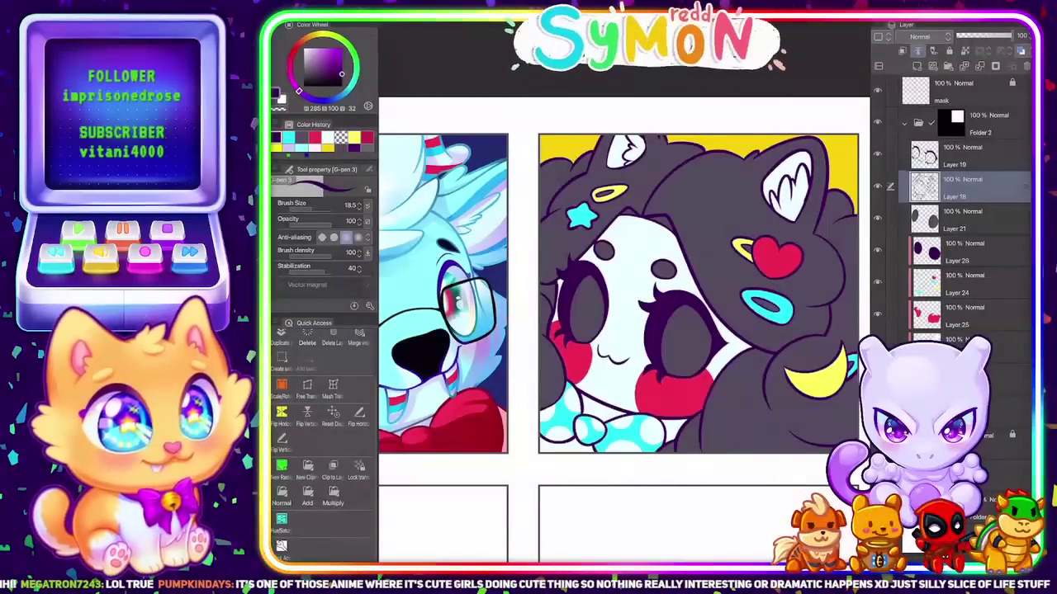
key(ctrl+shift+n)
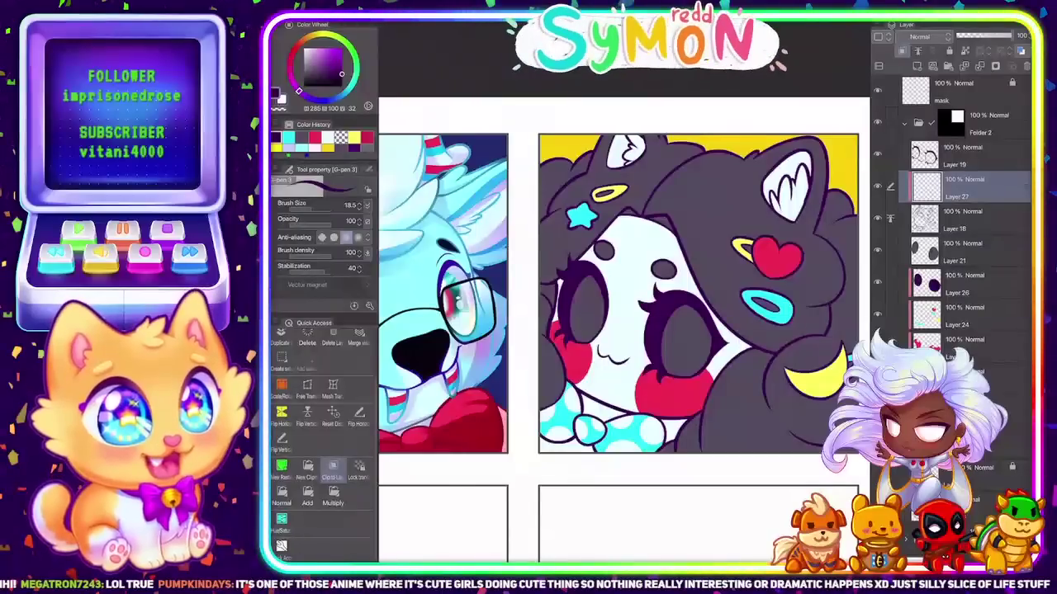
click(302, 138)
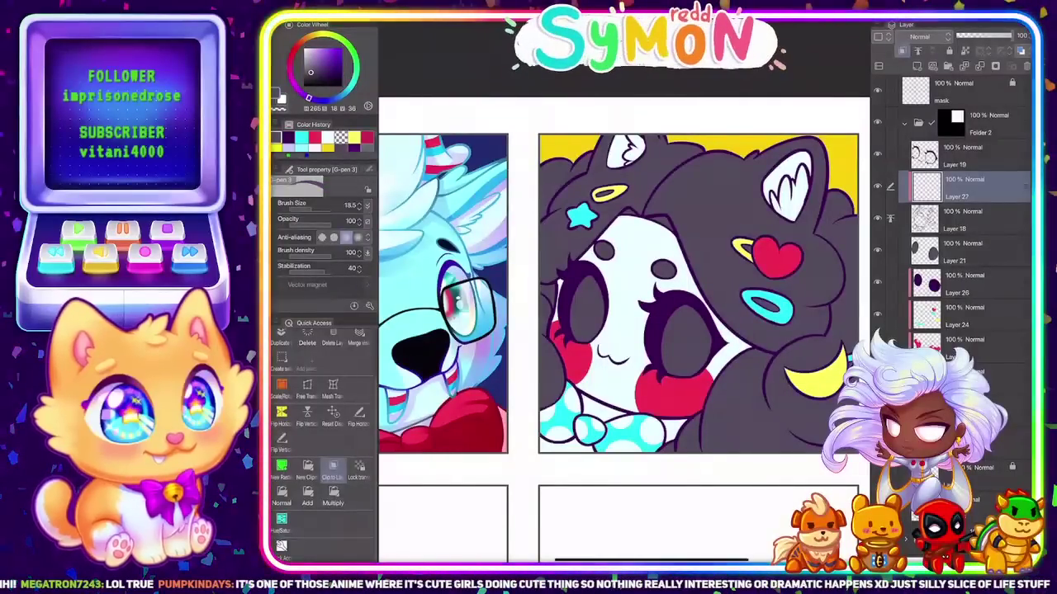
click(308, 62)
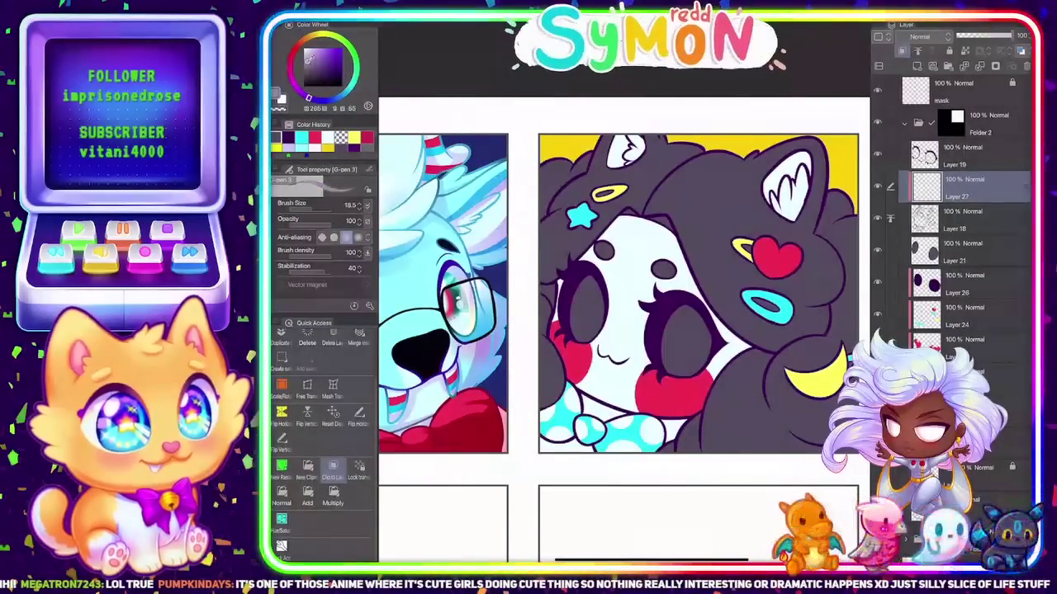
Fill the clipped layer with the grey to recolour the line art and merge it down into Layer 18
key(g)
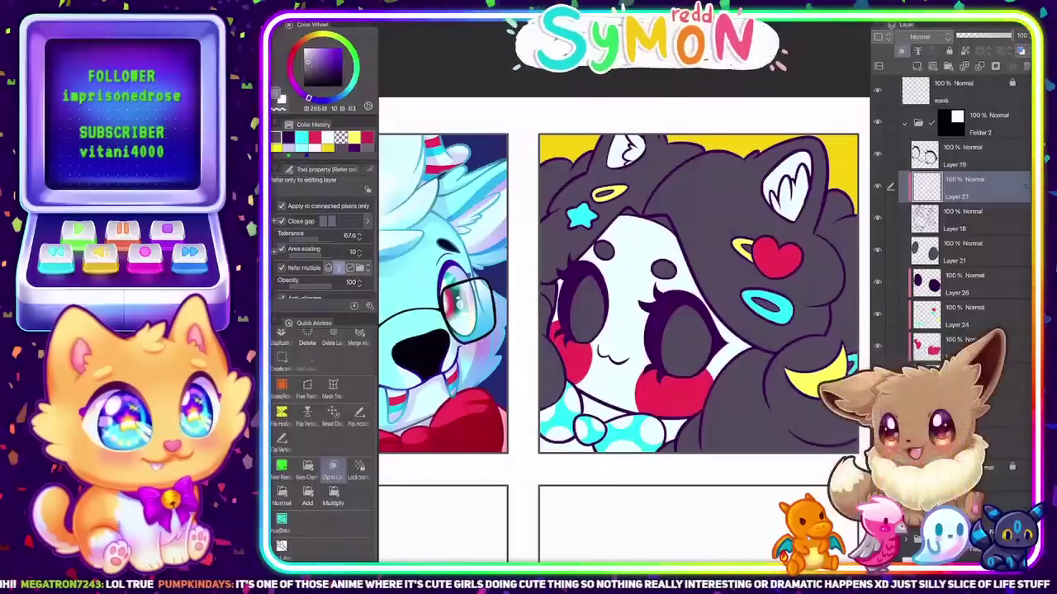
click(698, 293)
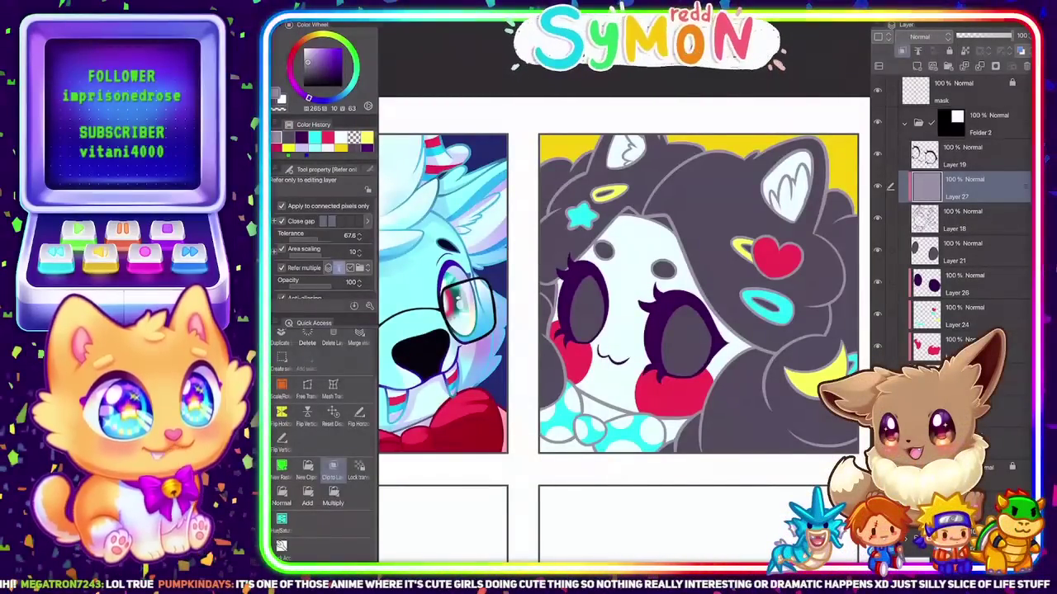
key(ctrl+e)
scroll(785, 291, down, 5)
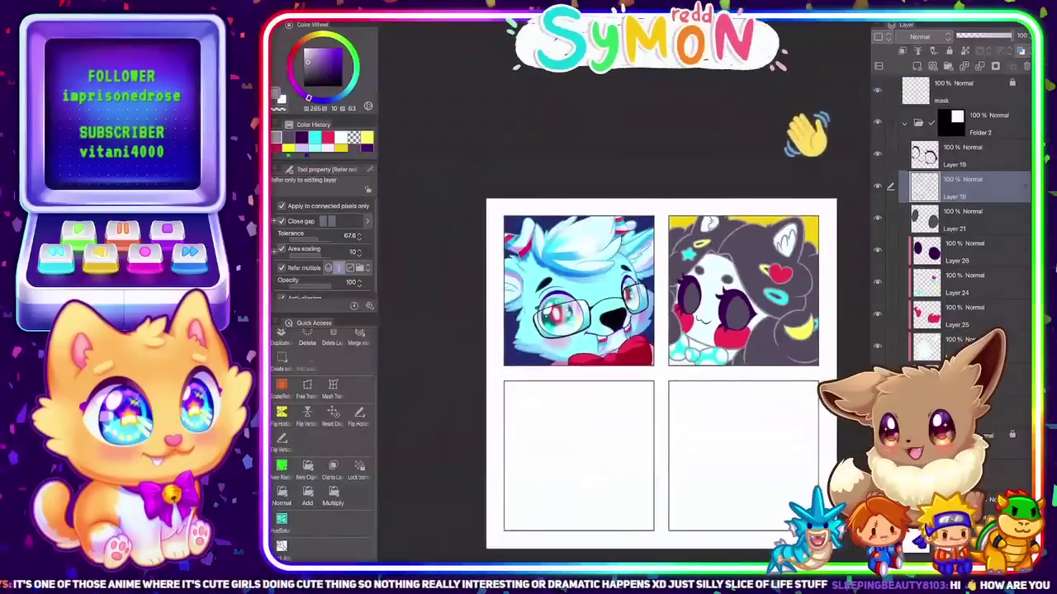
scroll(789, 321, up, 4)
scroll(644, 305, up, 2)
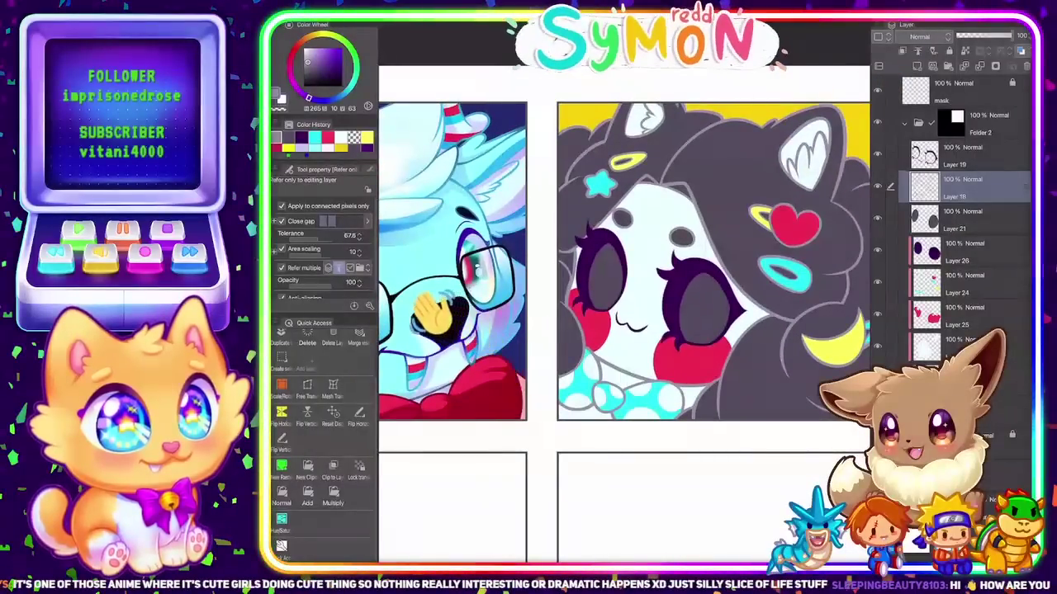
Adjust Layer 19, the eye outlines and lashes, with Hue/Saturation/Luminosity, setting saturation to -51 and luminosity to -23
click(964, 155)
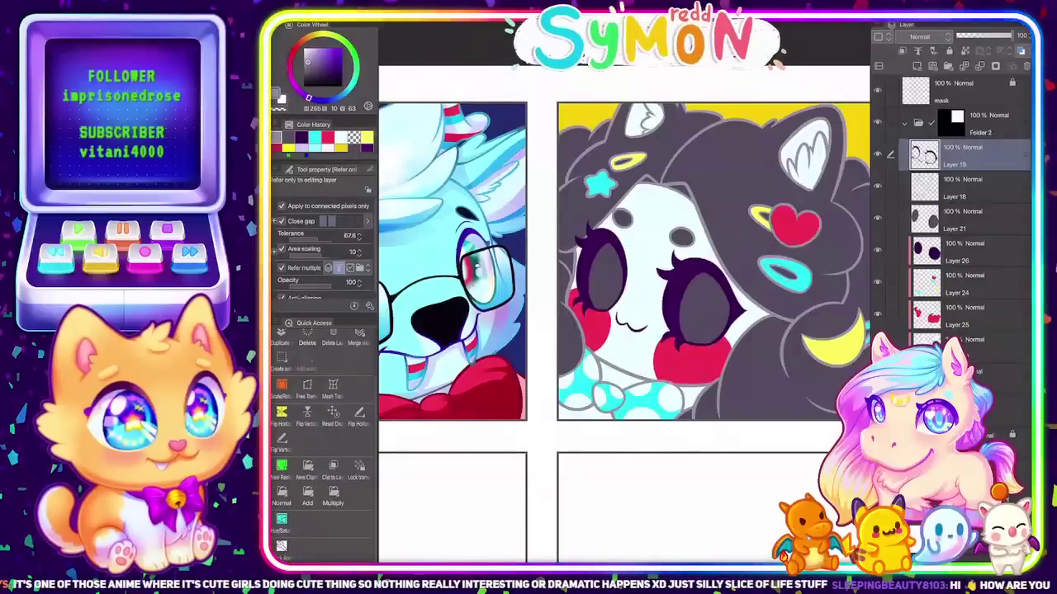
key(ctrl+u)
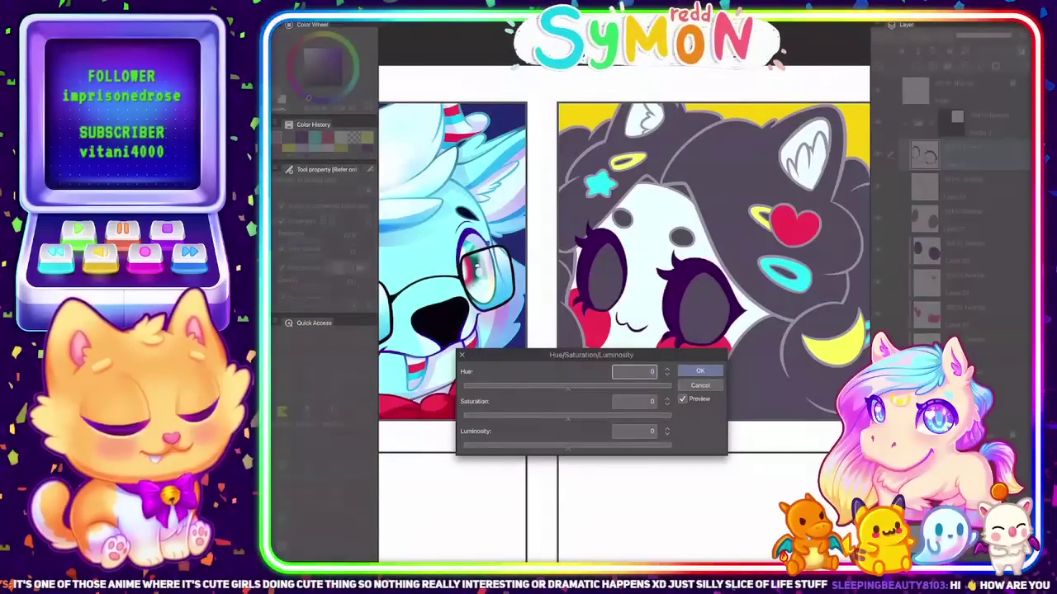
drag(567, 449, 543, 448)
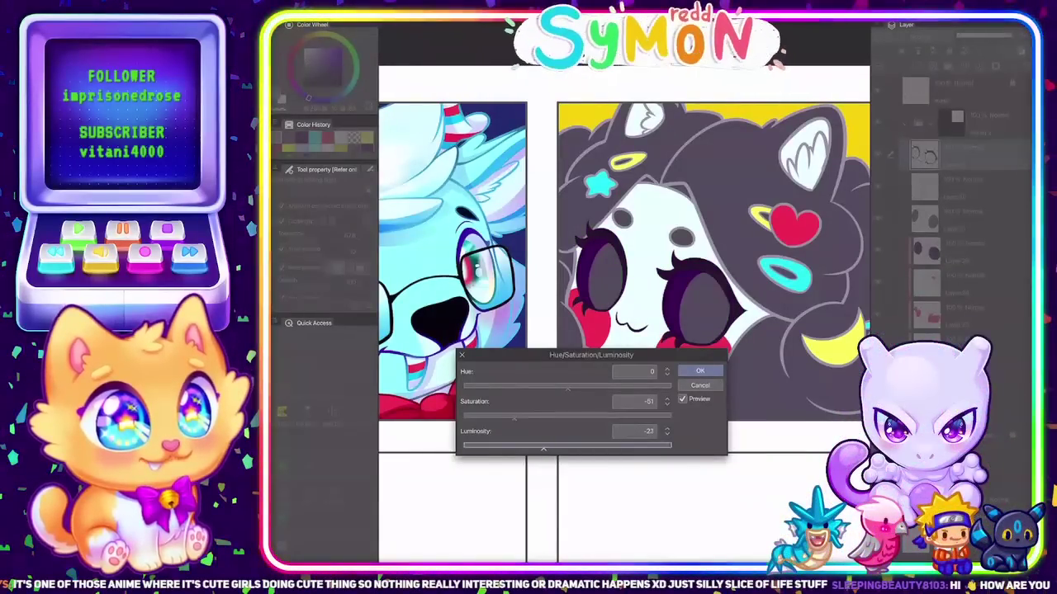
click(700, 371)
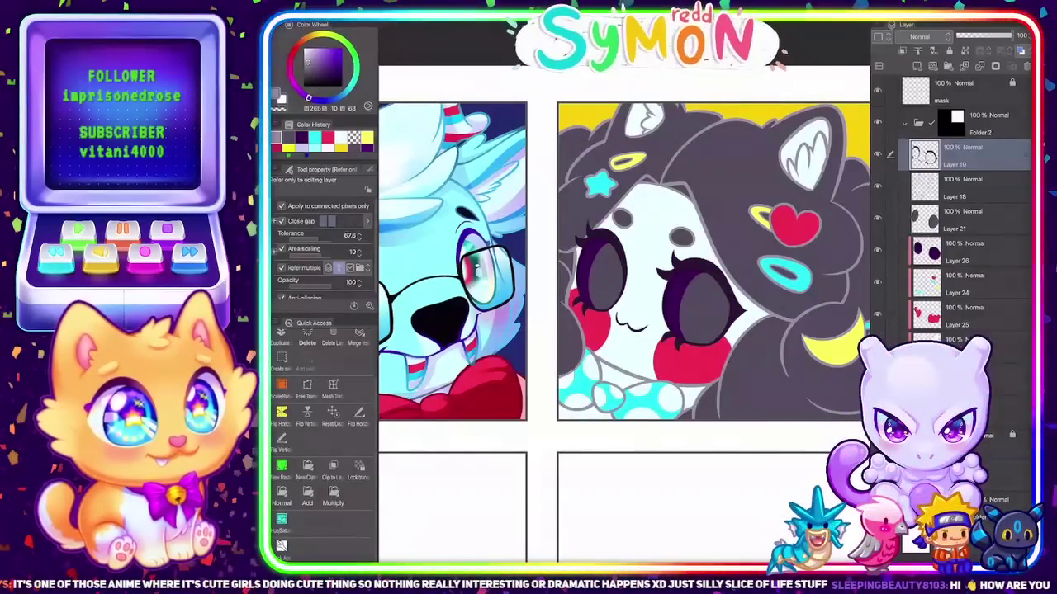
Desaturate the eye shapes on Layer 26 by setting saturation to -66 in Hue/Saturation/Luminosity
click(966, 251)
key(ctrl+u)
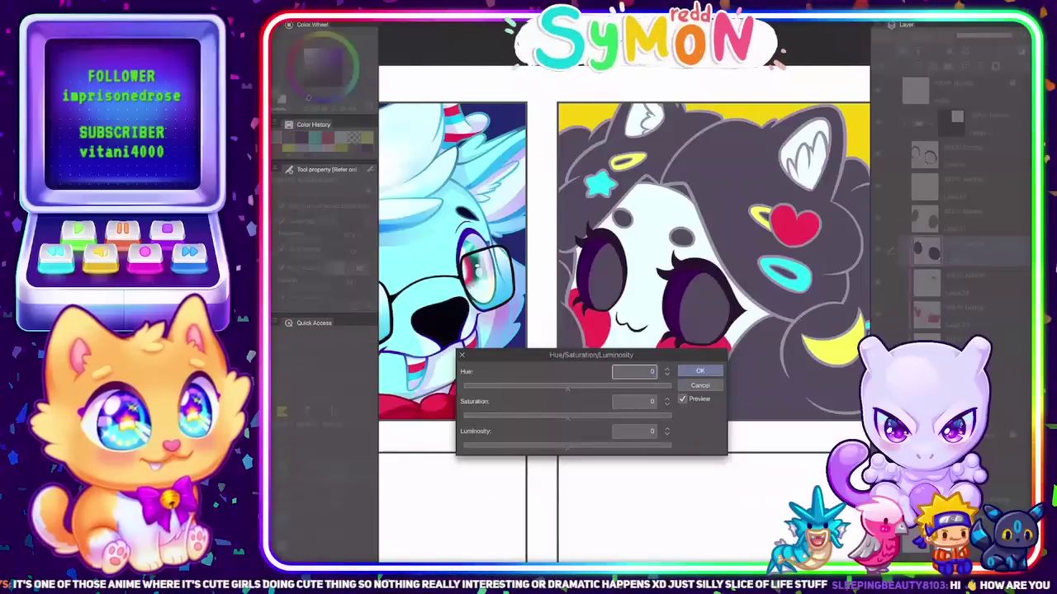
drag(567, 417, 499, 419)
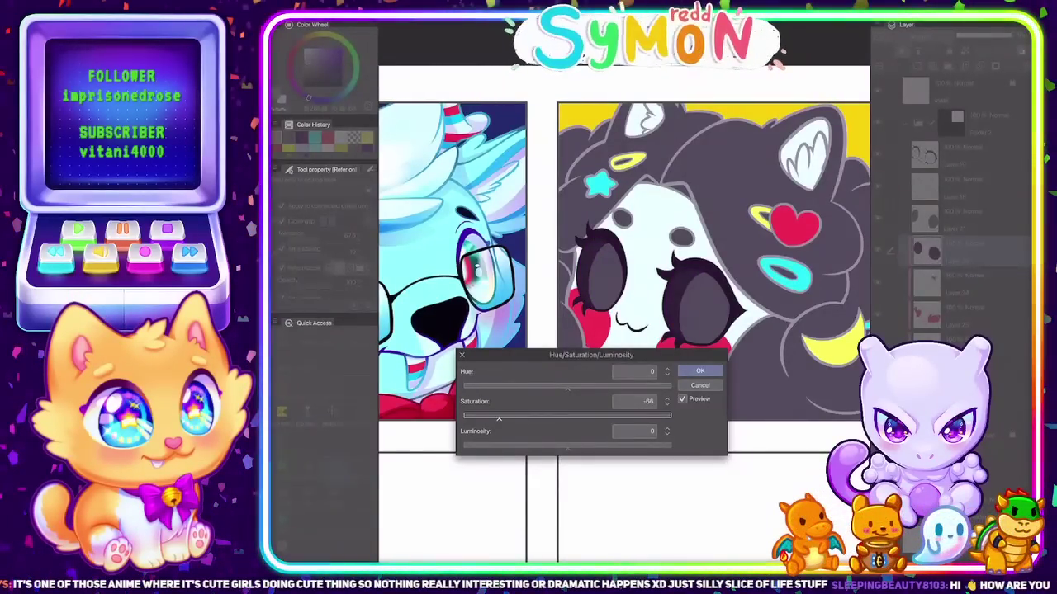
key(Return)
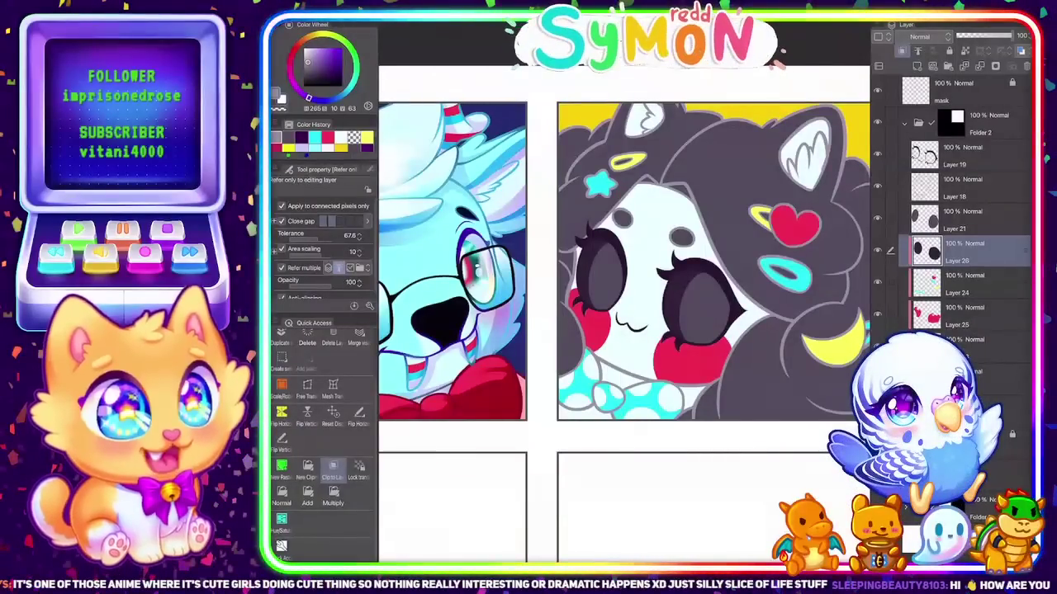
Add a layer clipped to Layer 18, sample light cyan from the blue character's face, and switch to the G-pen
click(974, 188)
click(307, 469)
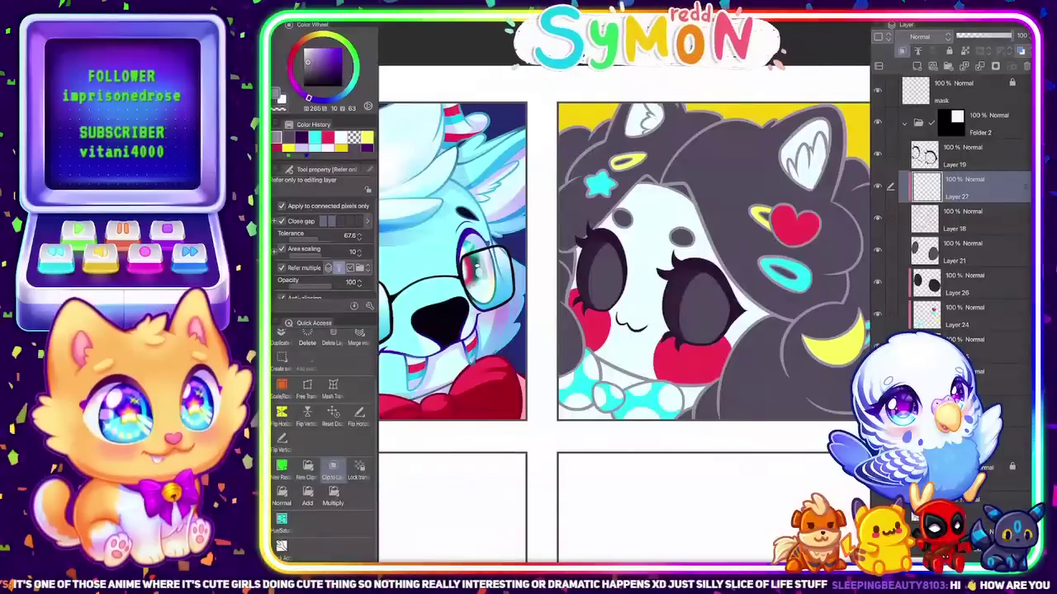
alt+click(485, 285)
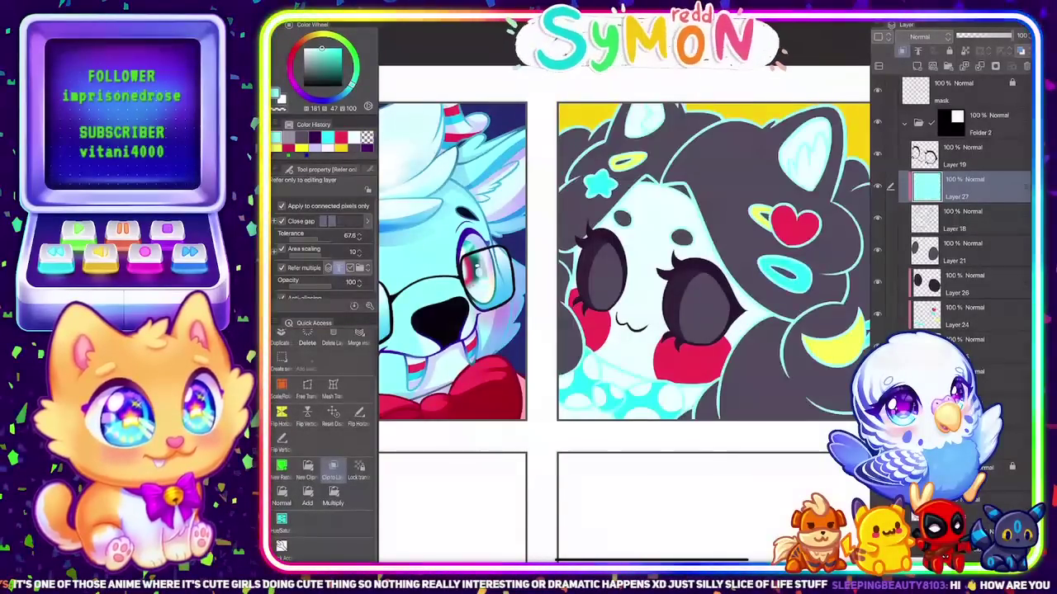
key(p)
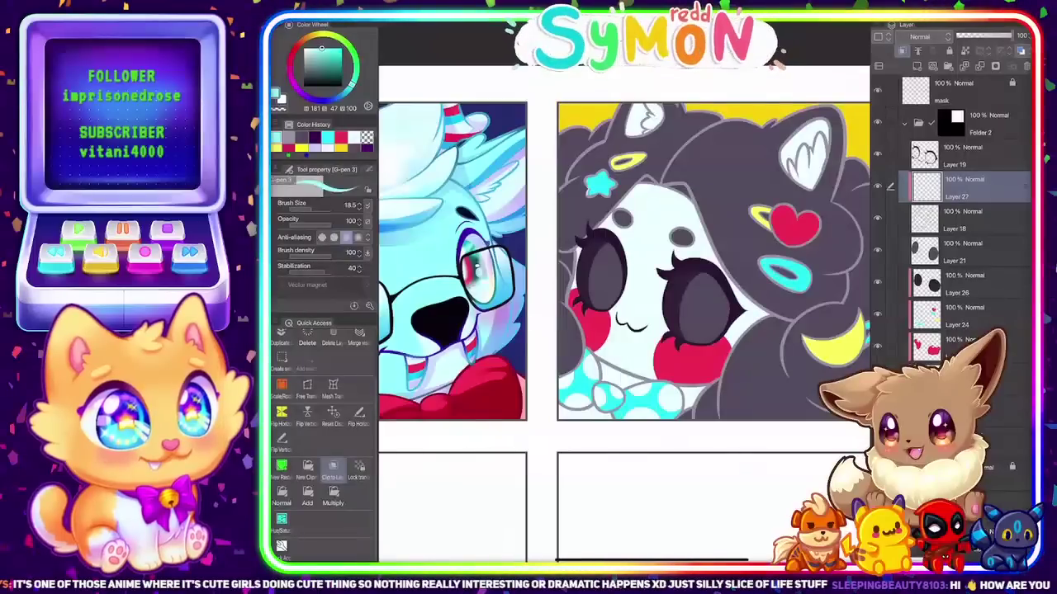
Set the G-pen size to 80.6 and recolour the outlines of the star and oval hair clips light cyan
click(319, 209)
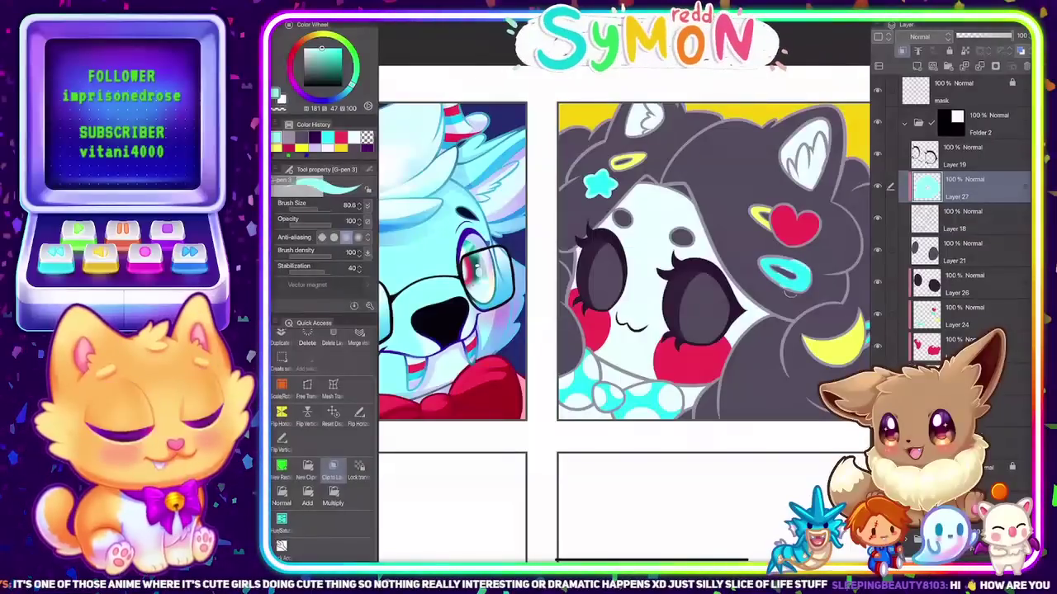
mouse_move(791, 294)
mouse_down()
mouse_move(810, 271)
mouse_move(783, 289)
mouse_move(755, 257)
mouse_move(808, 268)
mouse_up()
drag(773, 268, 790, 274)
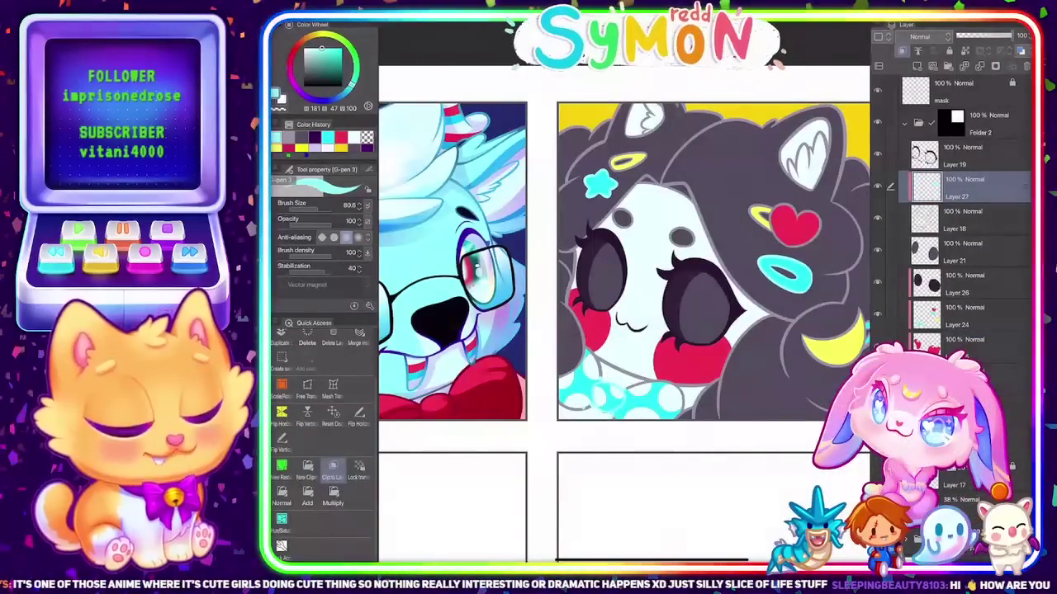
Recolour the outline of the polka-dot bow's right loop beside the larger cheek light cyan
scroll(625, 313, down, 4)
scroll(625, 364, up, 8)
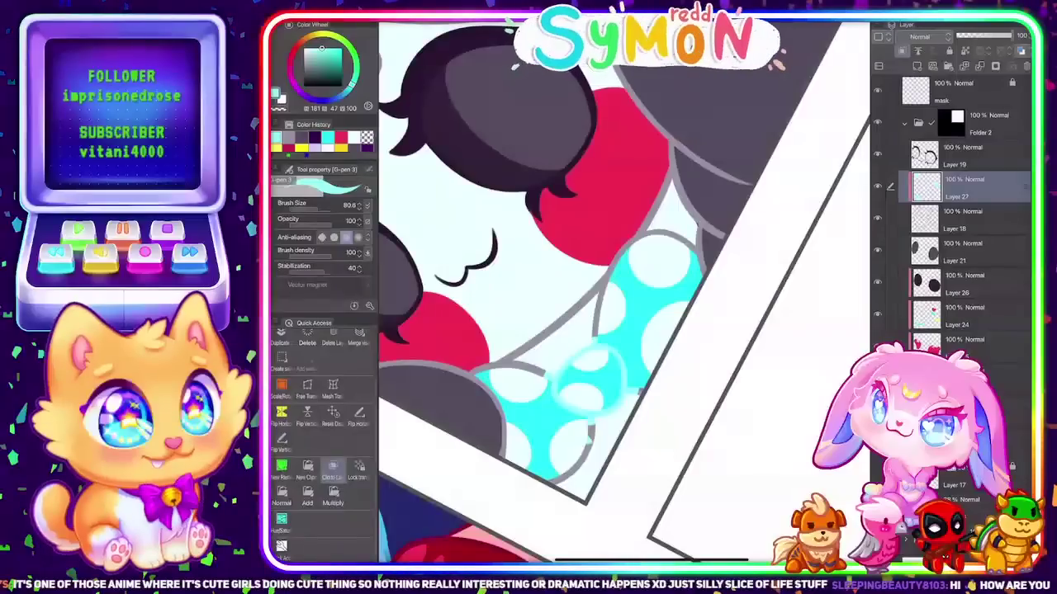
drag(627, 244, 600, 327)
drag(602, 275, 594, 339)
key(ctrl+z)
drag(604, 275, 594, 339)
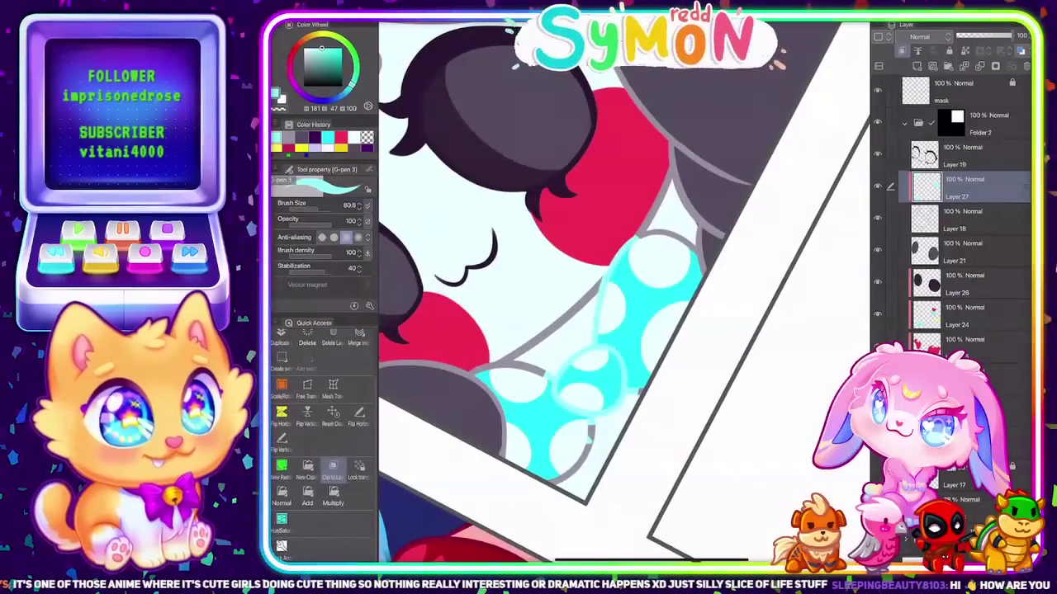
mouse_move(635, 238)
mouse_down()
mouse_move(666, 232)
mouse_move(695, 254)
mouse_up()
drag(625, 389, 642, 392)
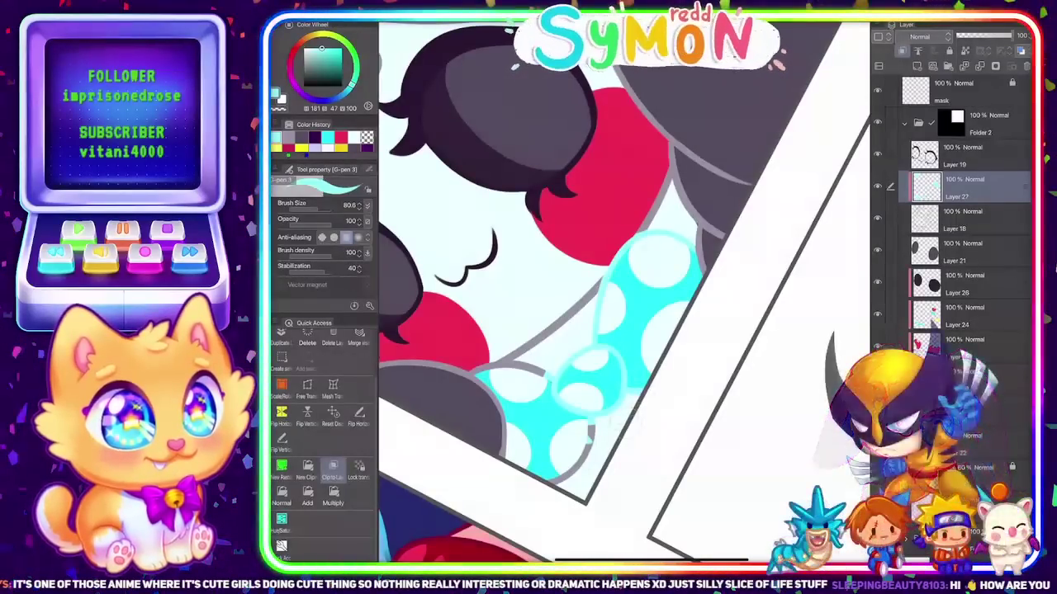
Recolour the outline of the bow's left loop light cyan along its upper and lower edges
mouse_move(592, 425)
mouse_down()
mouse_move(581, 464)
mouse_move(549, 482)
mouse_up()
drag(545, 369, 530, 376)
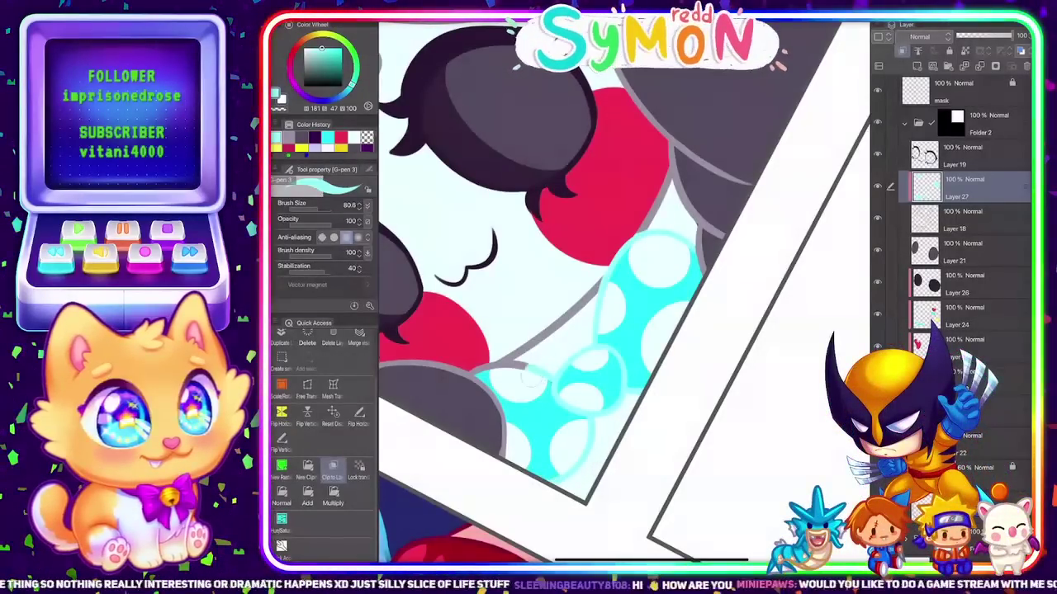
scroll(624, 293, down, 5)
scroll(610, 330, up, 5)
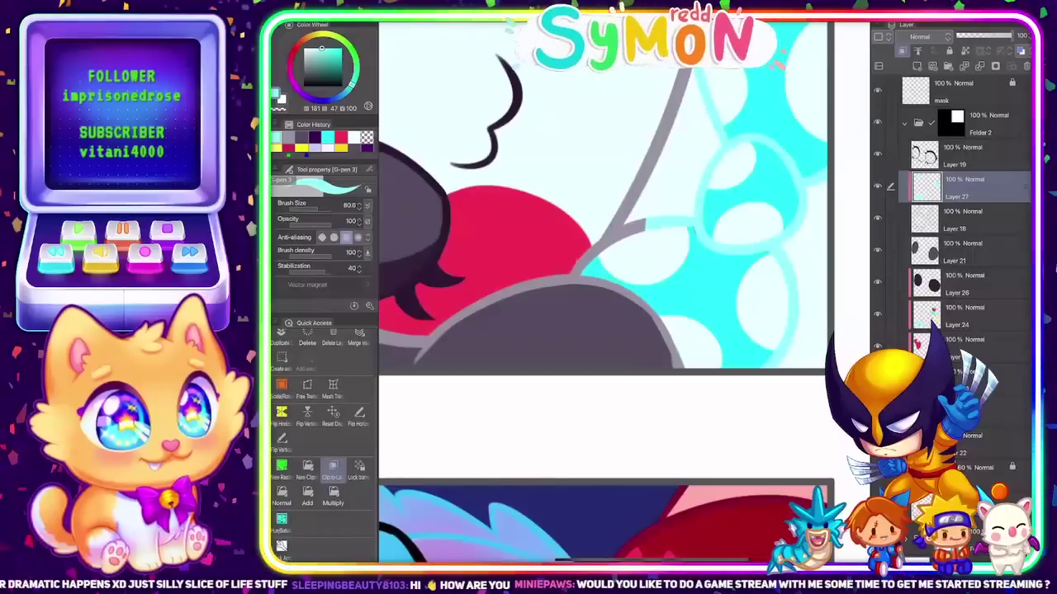
mouse_move(604, 248)
mouse_down()
mouse_move(572, 273)
mouse_move(646, 221)
mouse_up()
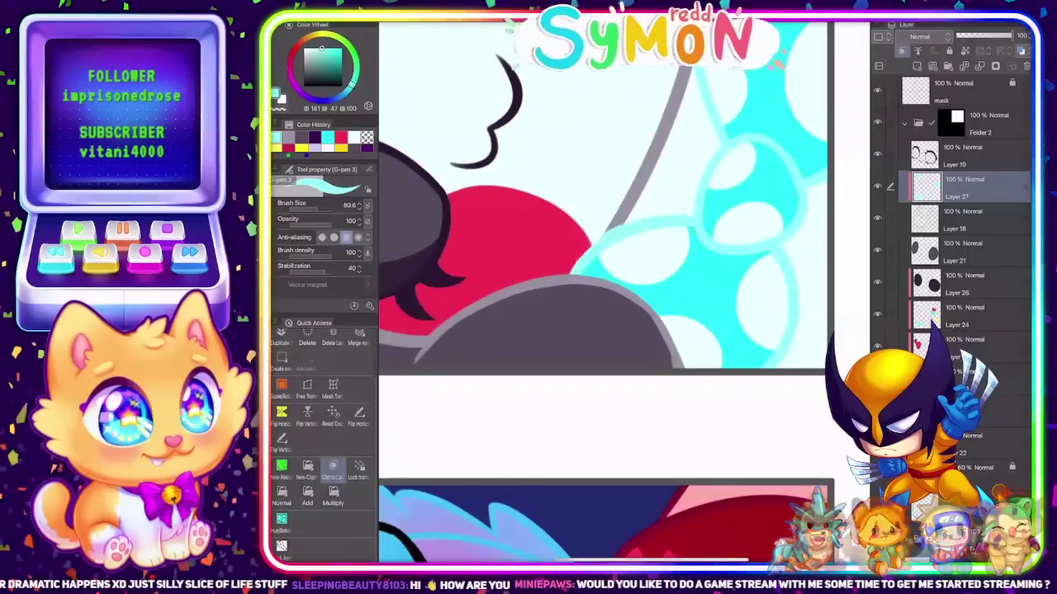
Inspect the recoloured outlines on the bow, hair clips and crescent moon of the dark-haired character
scroll(623, 289, down, 5)
scroll(624, 289, up, 3)
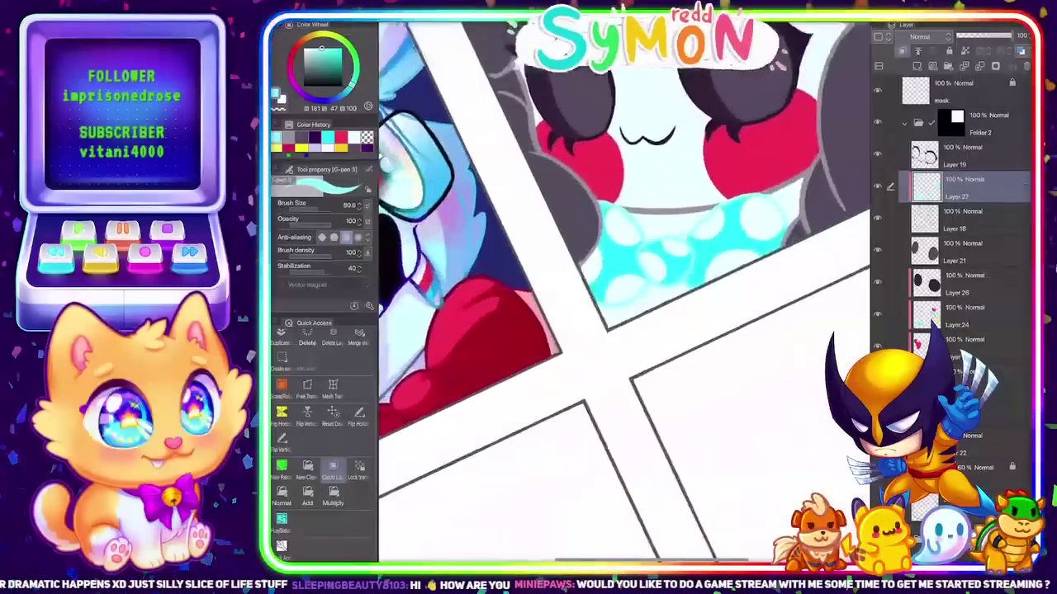
scroll(623, 289, down, 5)
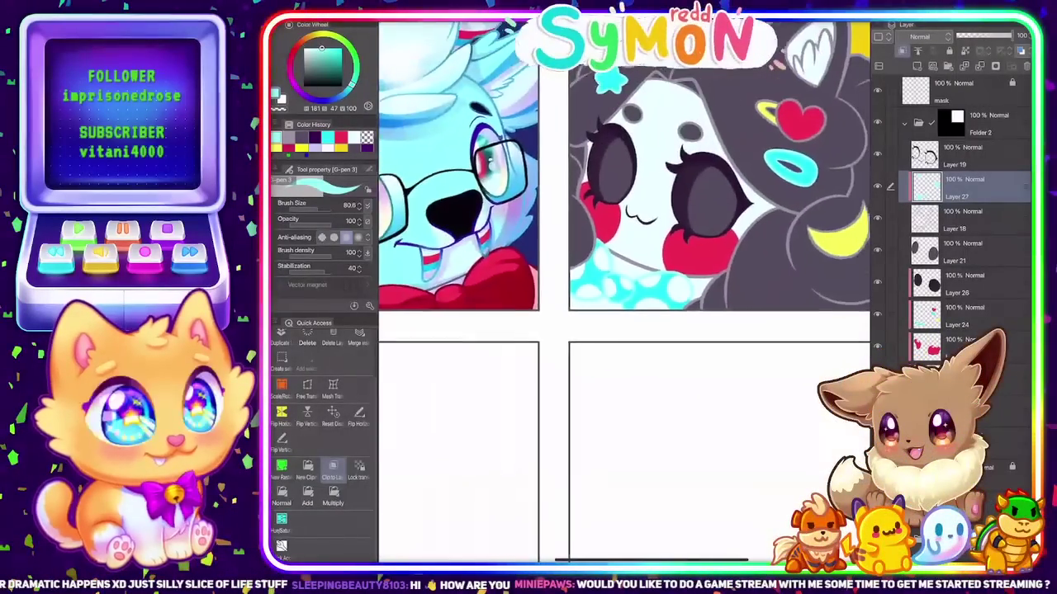
scroll(623, 288, up, 2)
scroll(673, 315, up, 3)
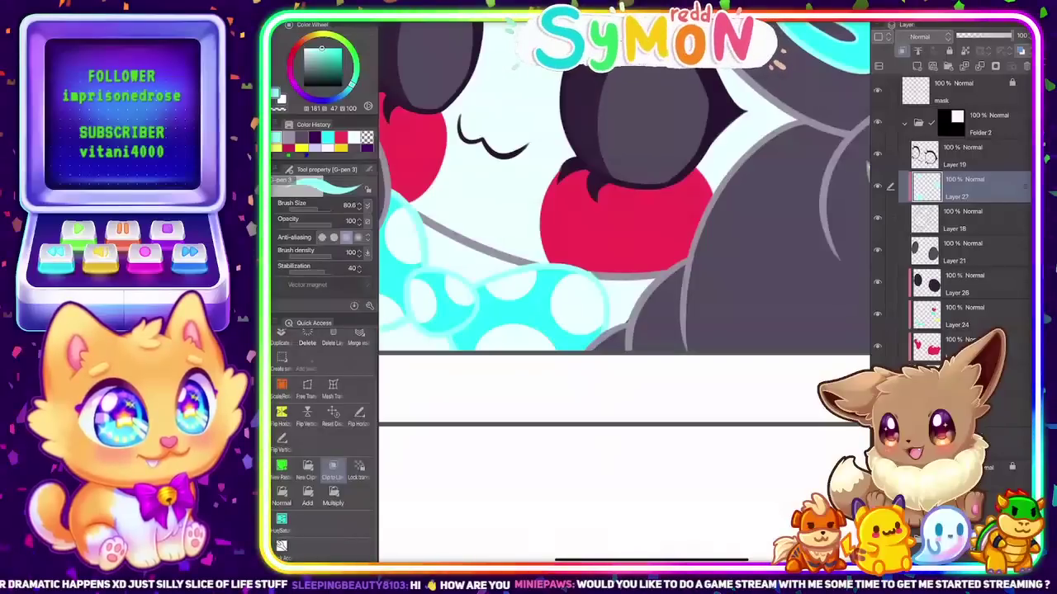
key(c)
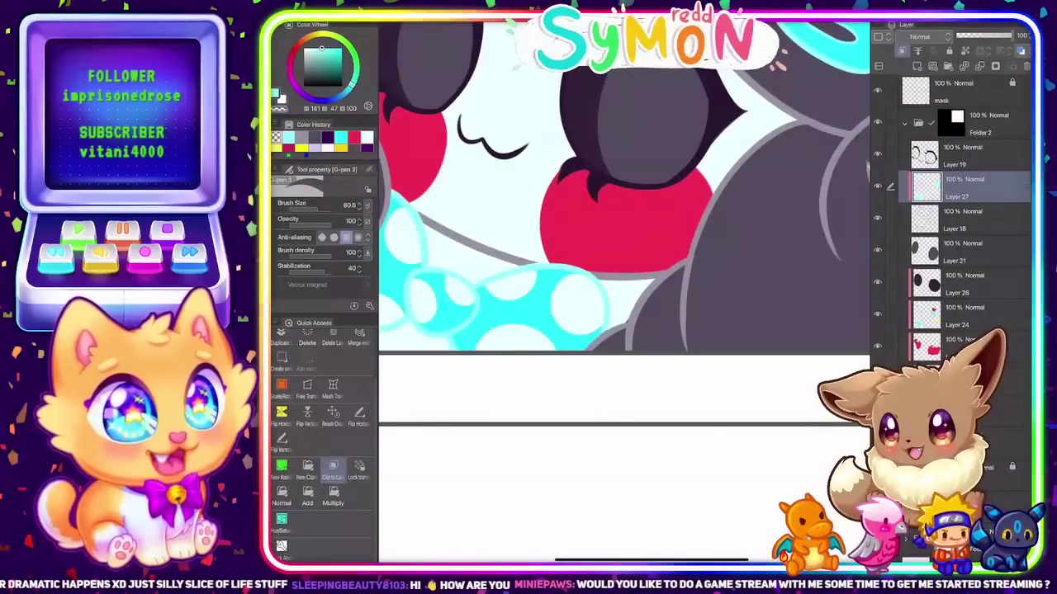
key(c)
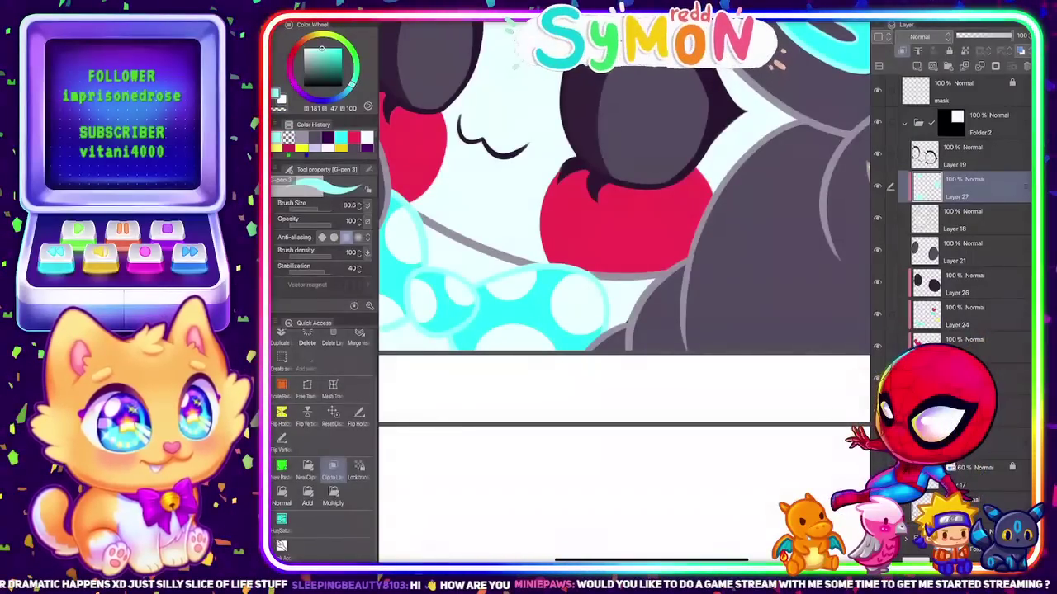
scroll(616, 363, down, 4)
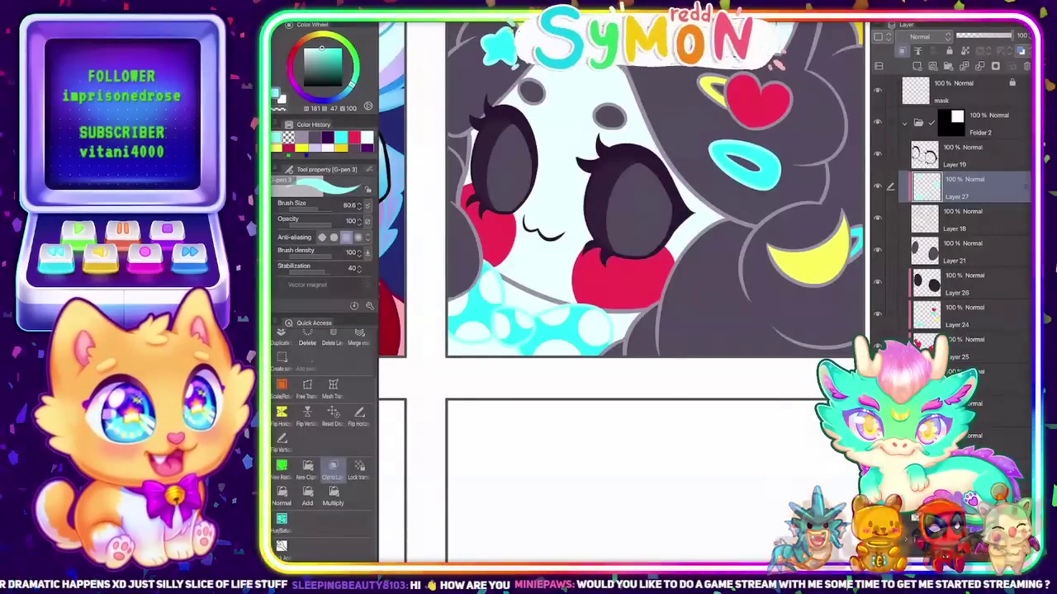
scroll(623, 289, right, 4)
scroll(624, 289, up, 2)
scroll(669, 285, up, 4)
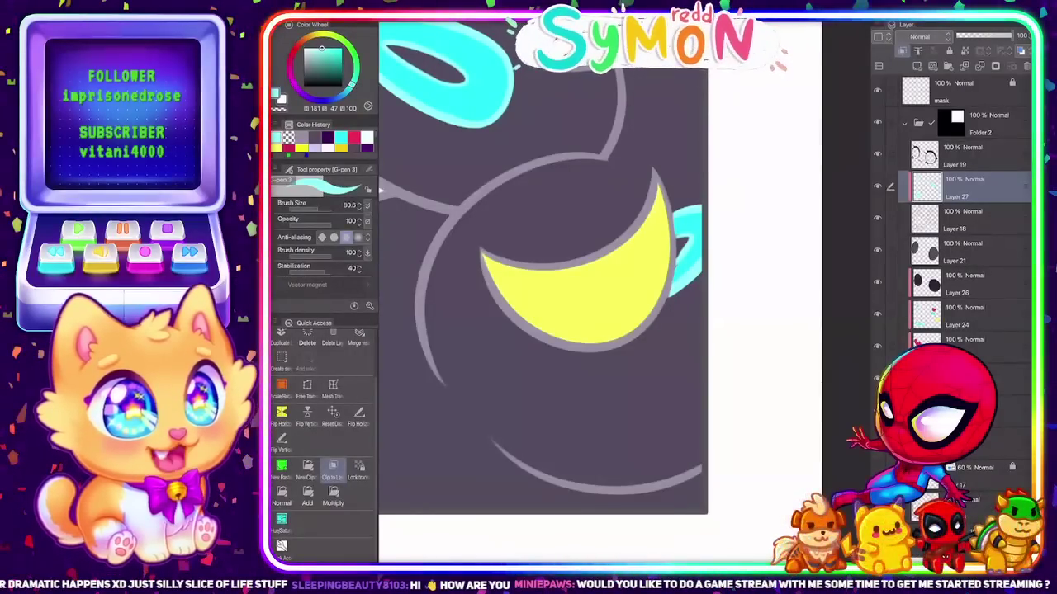
scroll(600, 293, down, 6)
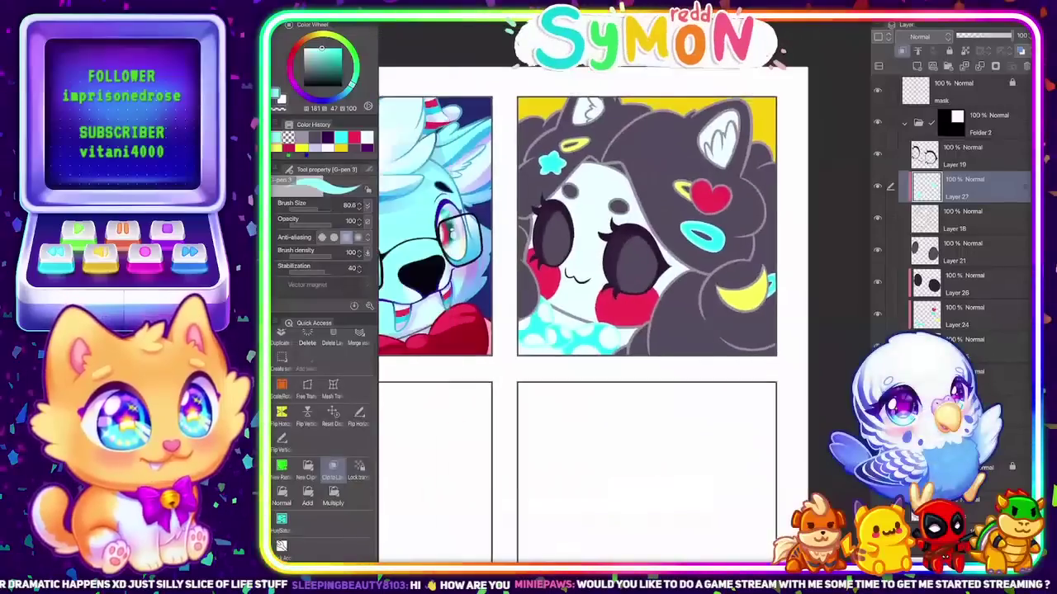
drag(668, 227, 689, 287)
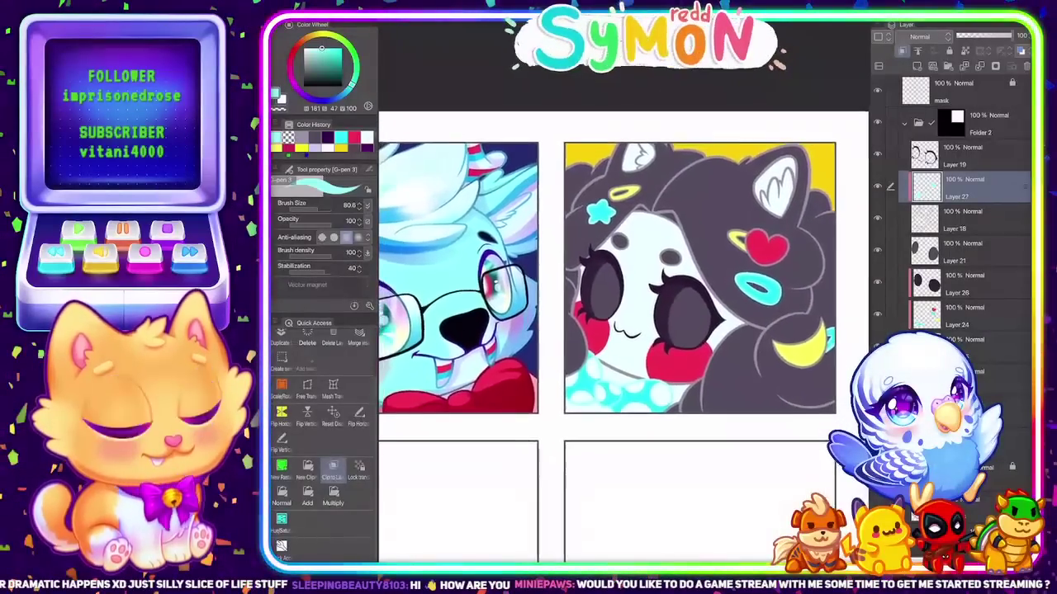
scroll(630, 247, down, 2)
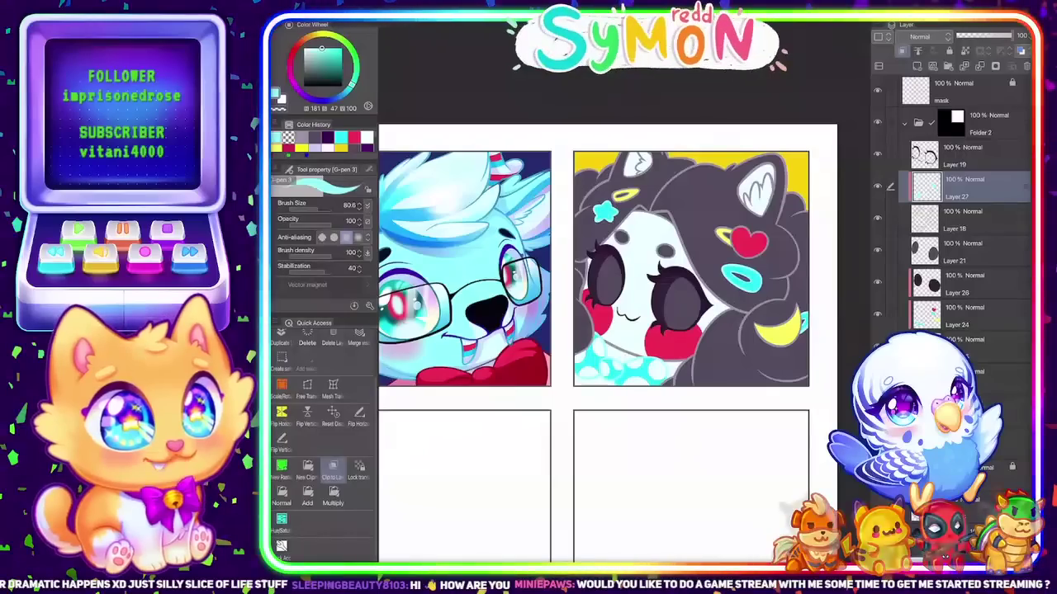
scroll(611, 331, up, 2)
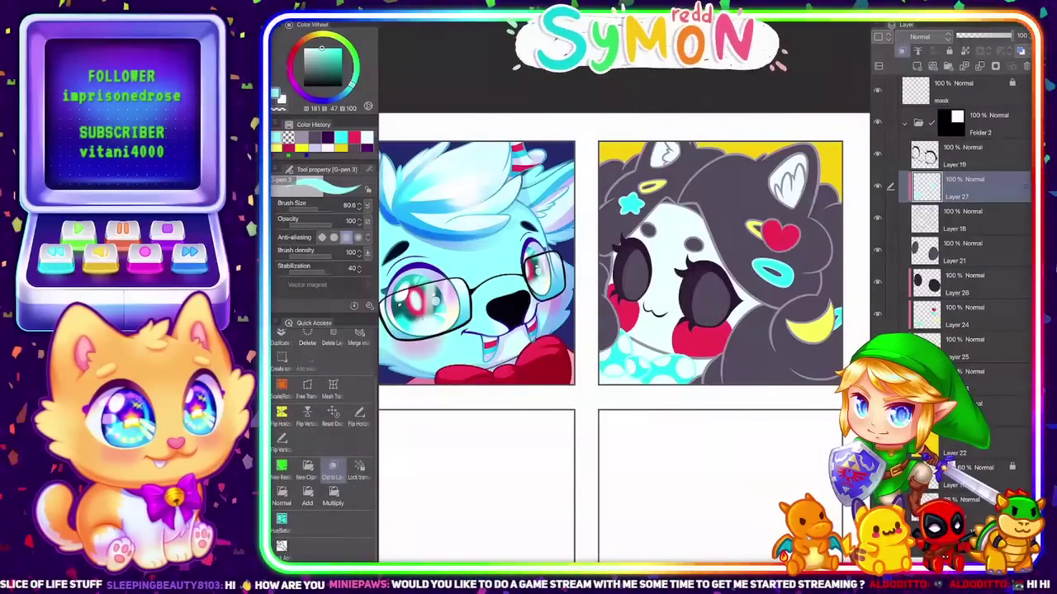
key(F7)
scroll(677, 289, up, 2)
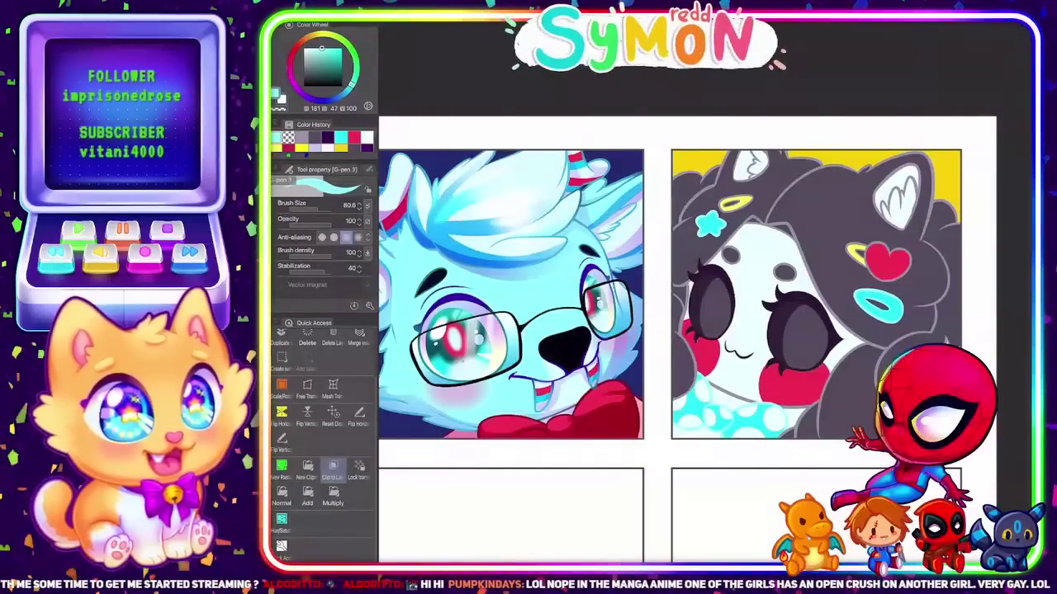
scroll(685, 298, down, 1)
drag(693, 297, 645, 315)
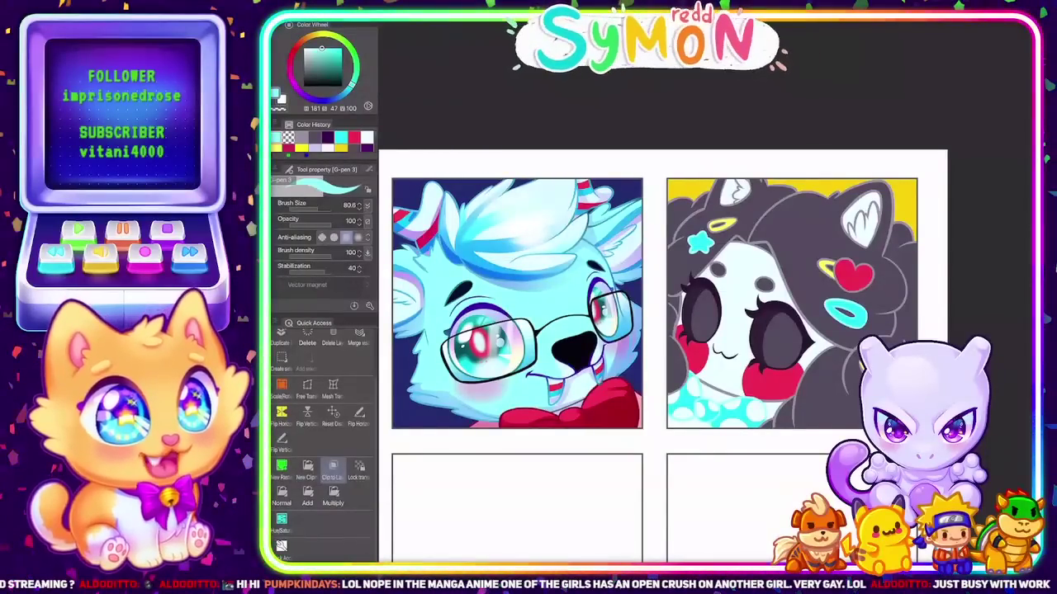
scroll(769, 327, up, 2)
mouse_move(769, 327)
mouse_down()
mouse_move(728, 316)
mouse_move(751, 321)
mouse_up()
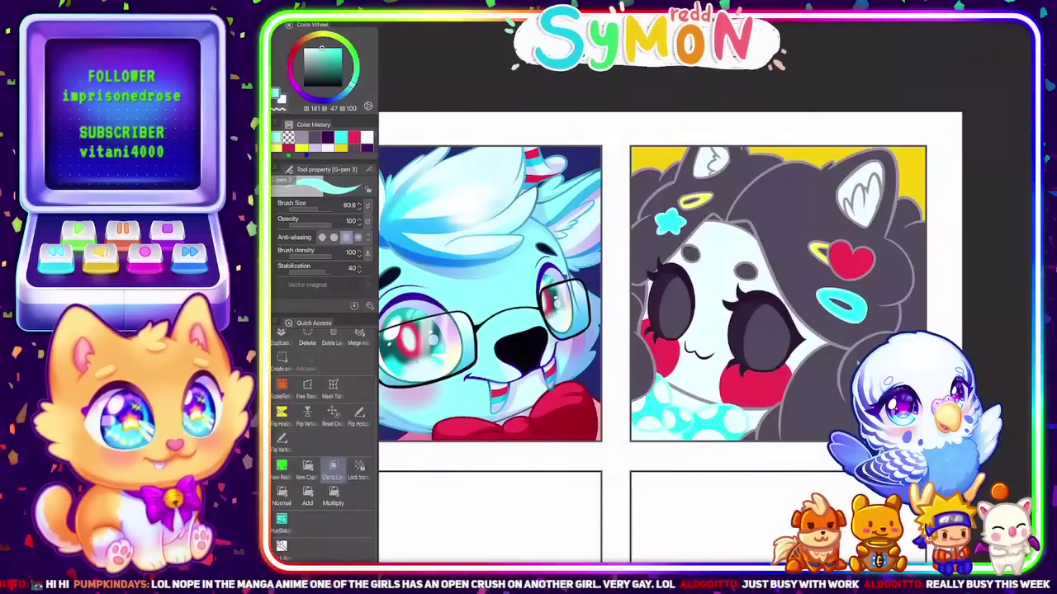
scroll(712, 399, up, 3)
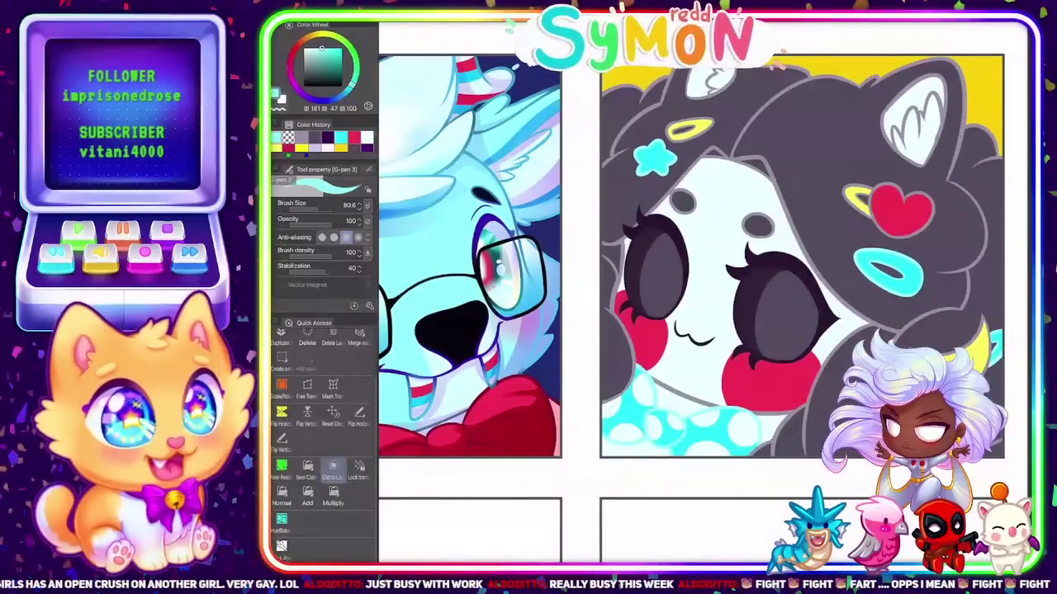
scroll(790, 352, down, 3)
scroll(778, 334, up, 3)
drag(777, 334, 700, 259)
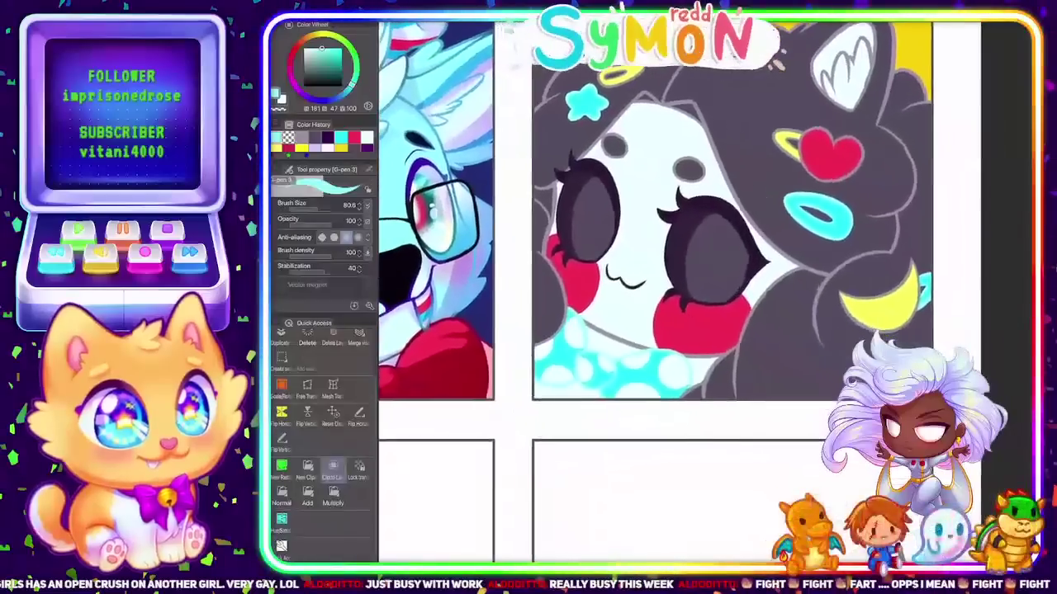
scroll(586, 261, down, 2)
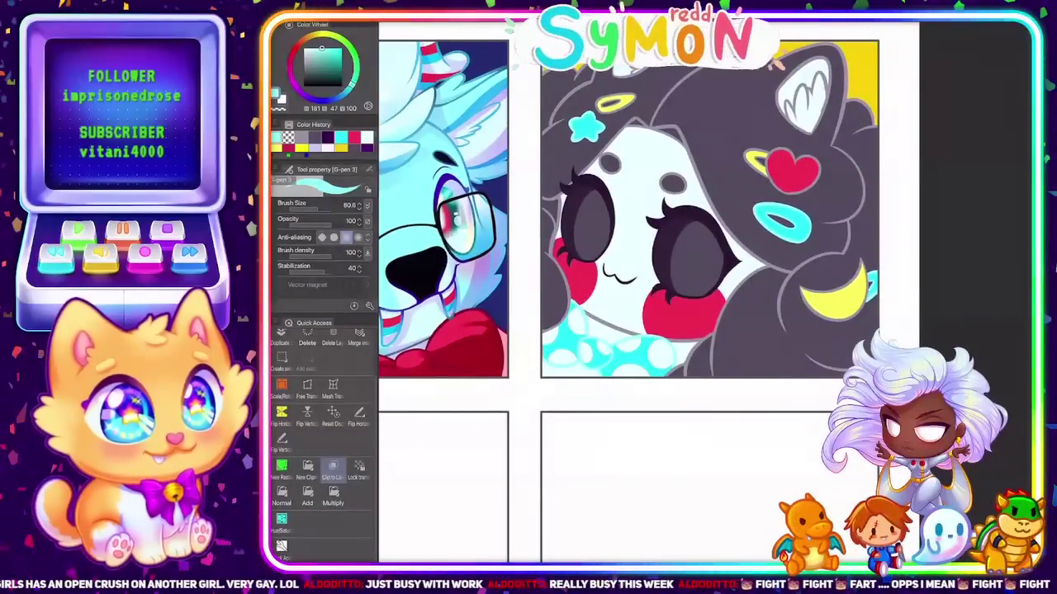
key(Tab)
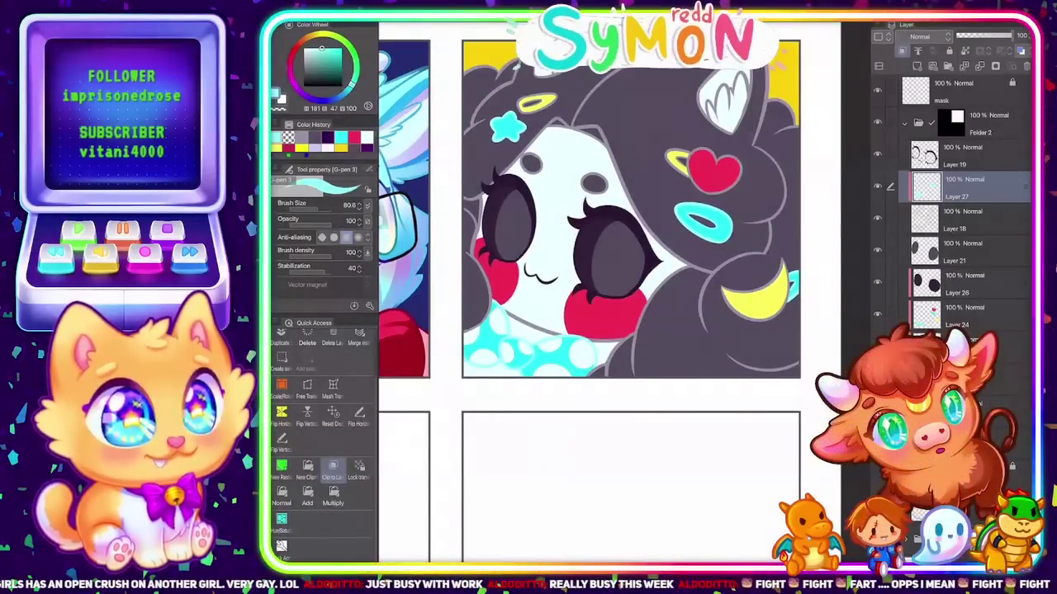
Add a layer clipped to Layer 21 and paint a light cyan glow low in the larger eye with the Soft airbrush at size 47.2
click(974, 251)
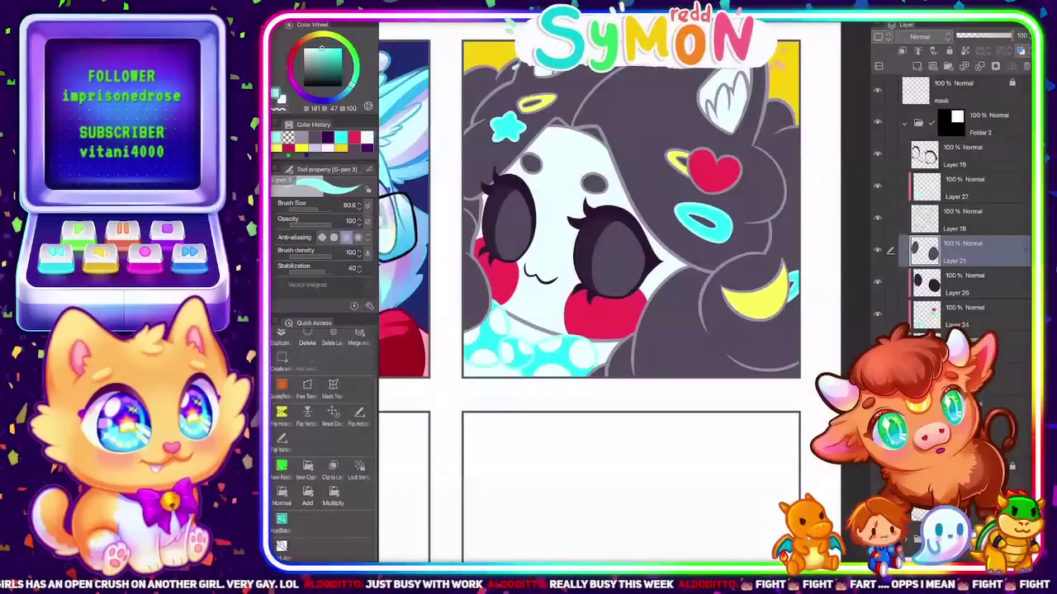
key(ctrl+shift+n)
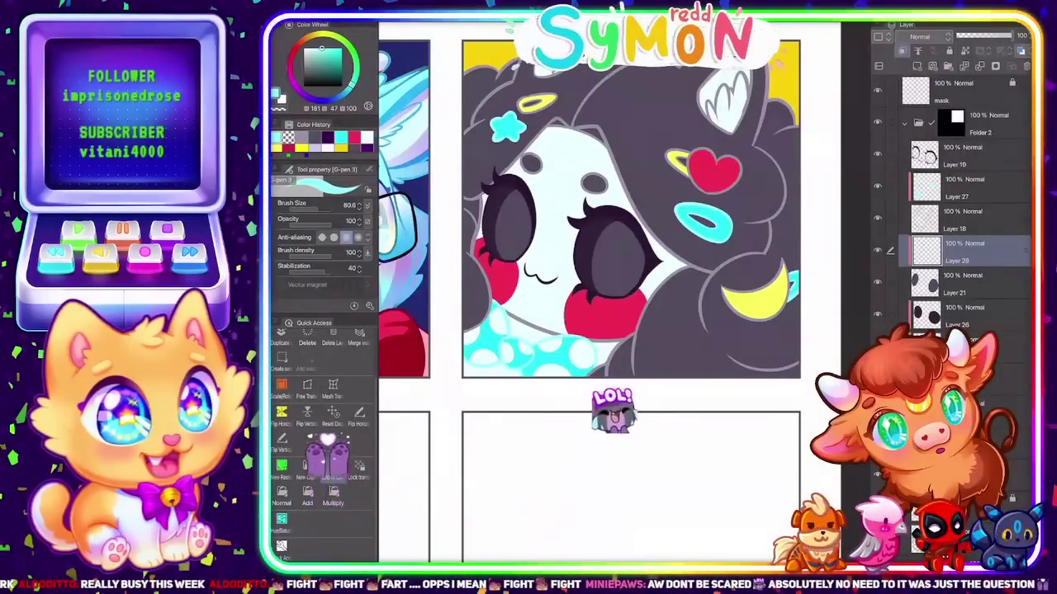
key(b)
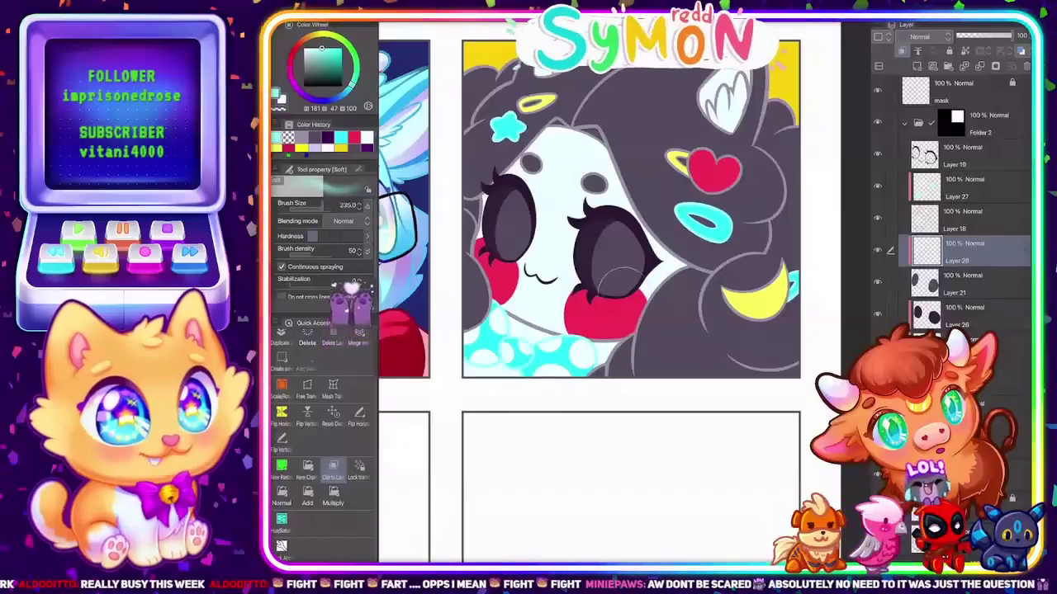
click(316, 209)
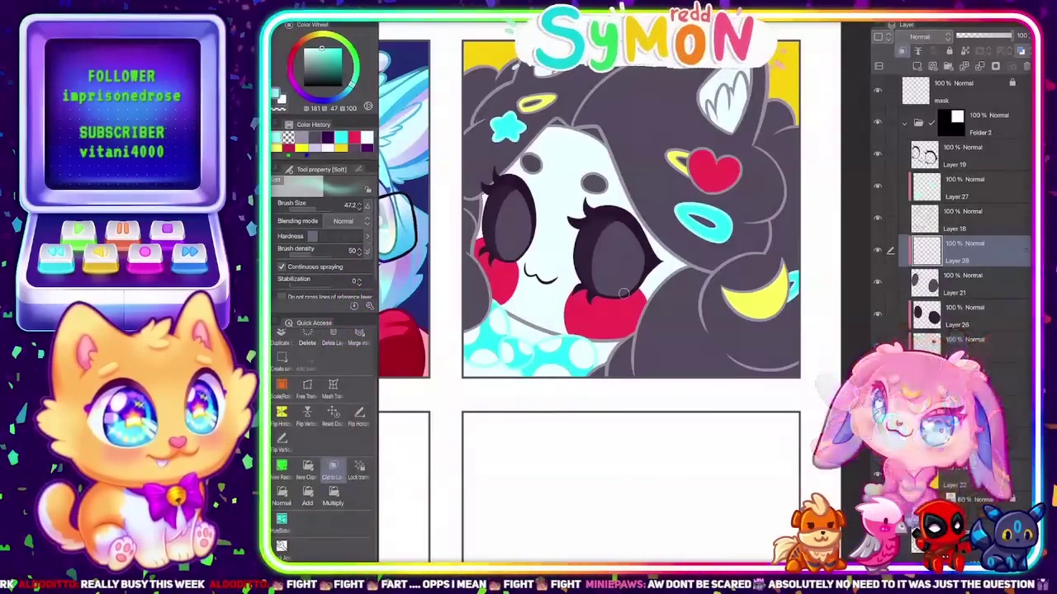
drag(595, 274, 602, 267)
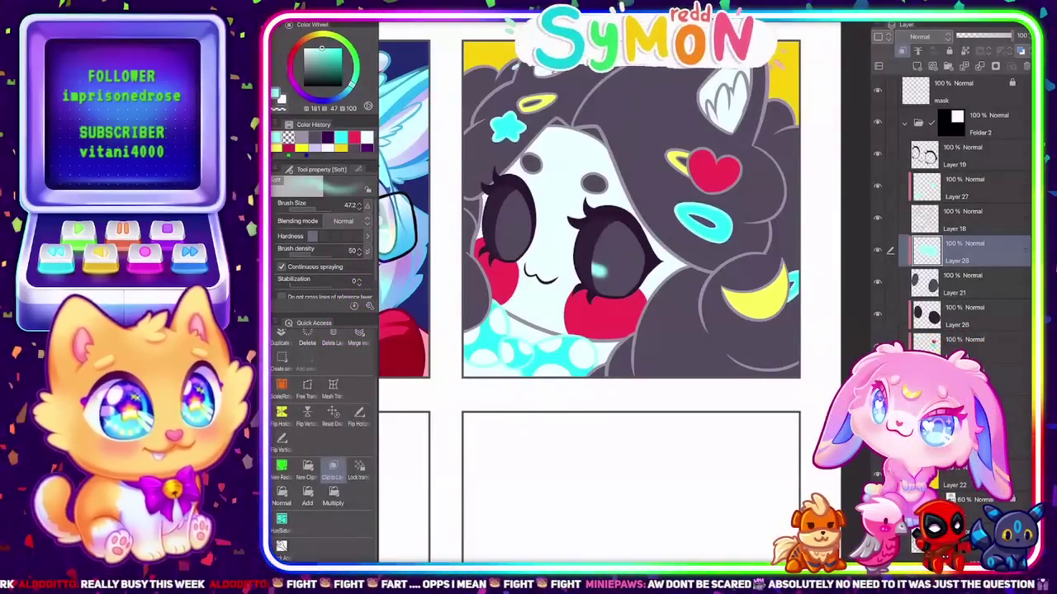
Unclip the glow layer and airbrush a matching light cyan glow low in the smaller eye
click(933, 66)
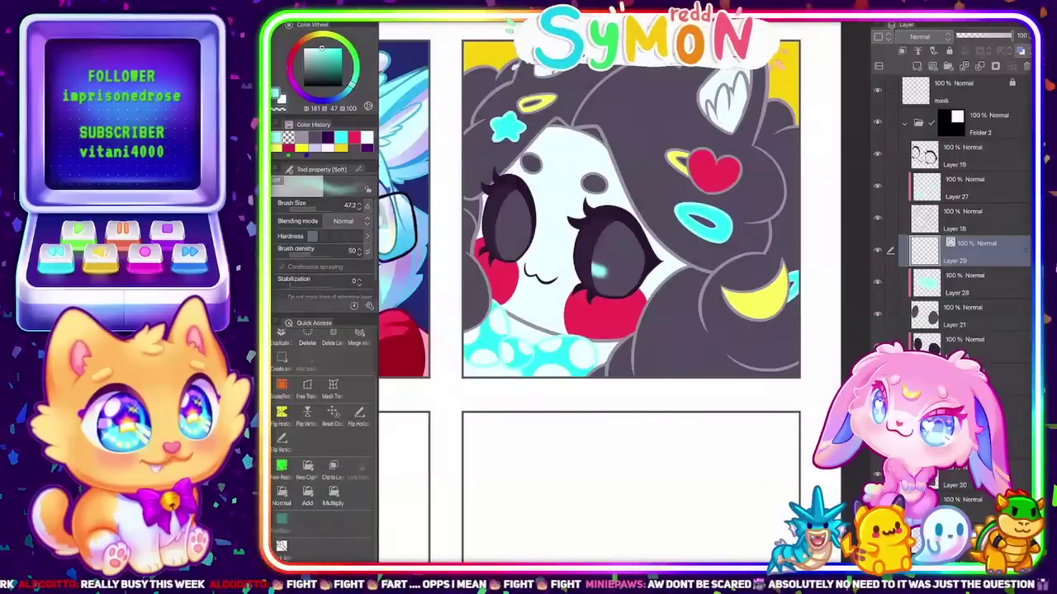
key(ctrl+z)
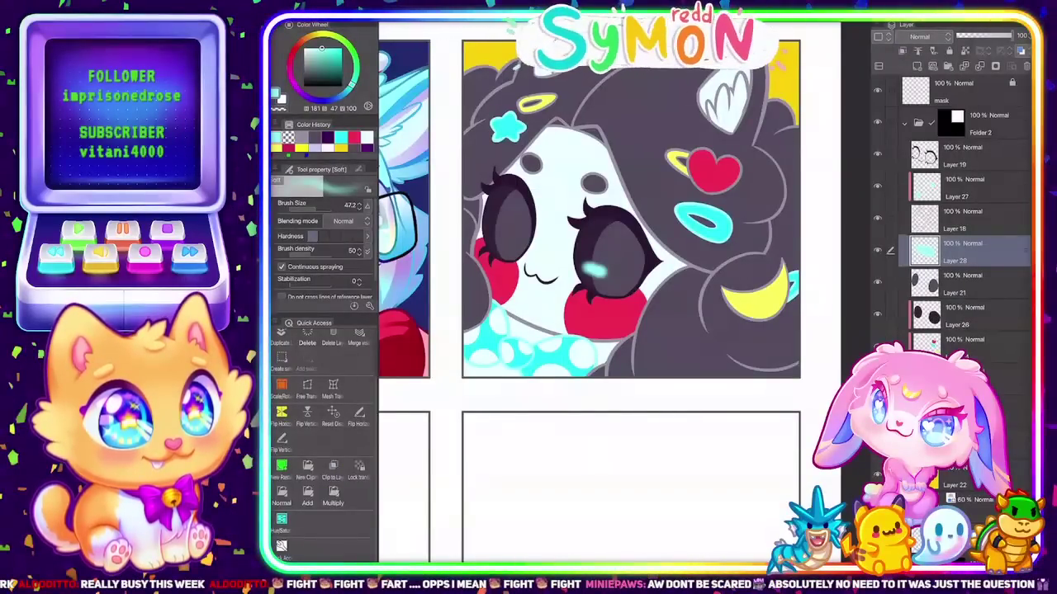
drag(493, 241, 499, 240)
key(ctrl+z)
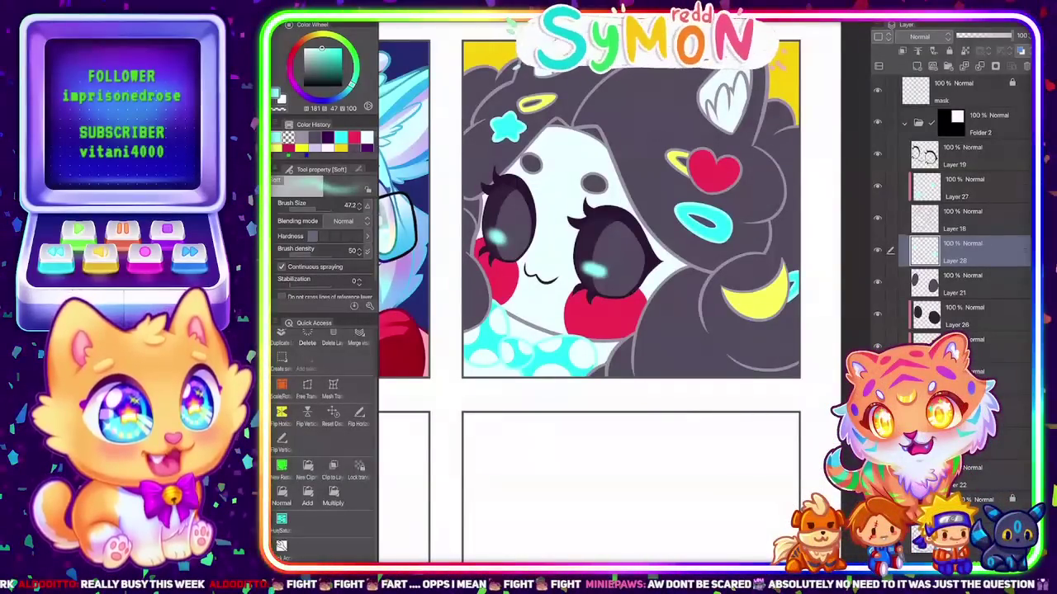
Set the Gradient tool to the Rainbow preset from the Effect gradient set
key(F6)
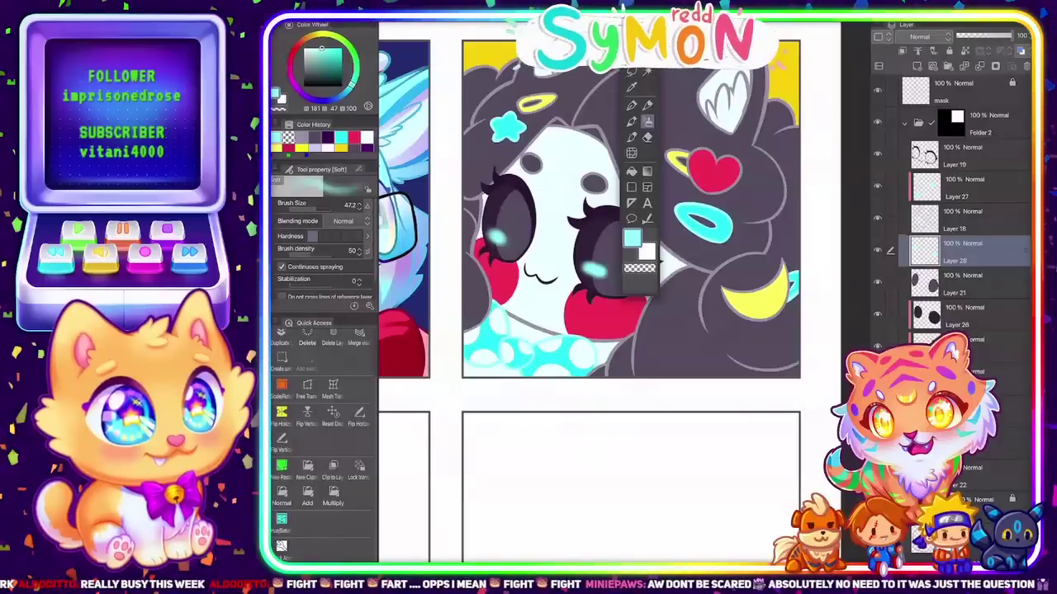
click(647, 171)
click(325, 213)
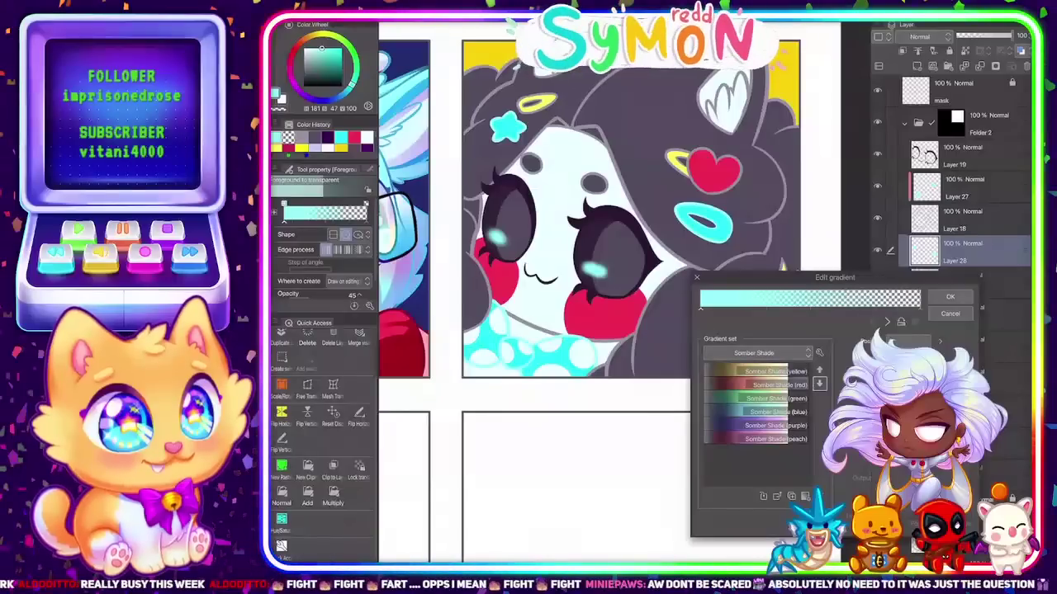
click(755, 352)
click(711, 377)
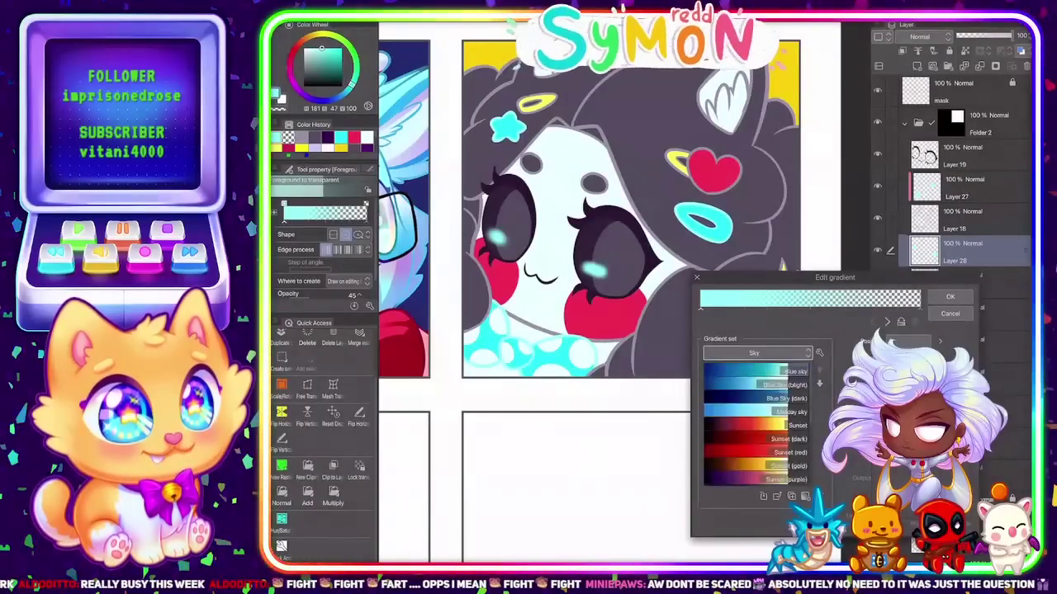
scroll(755, 425, down, 5)
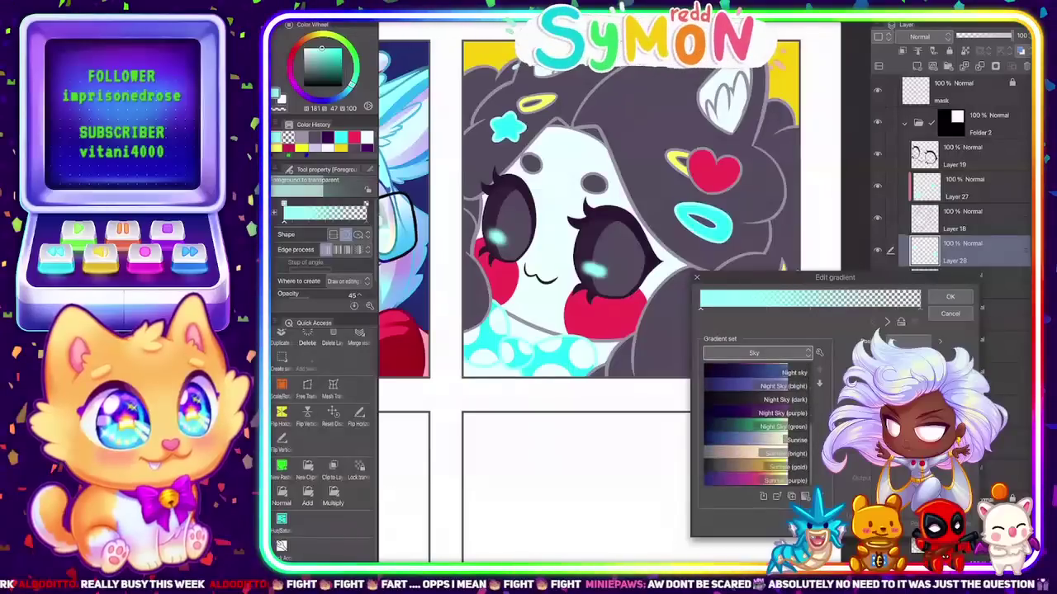
click(756, 352)
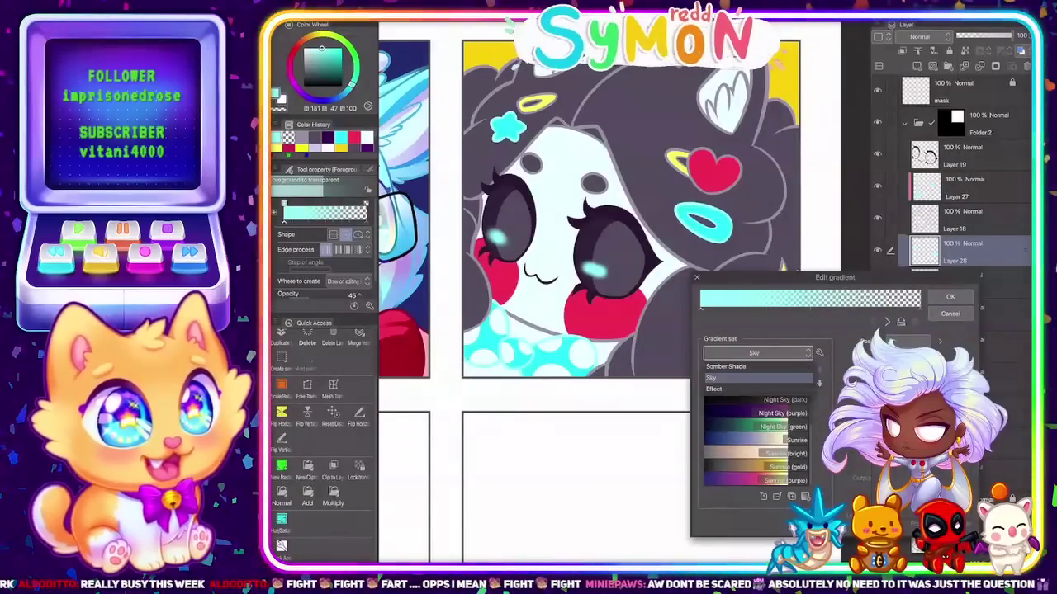
click(713, 389)
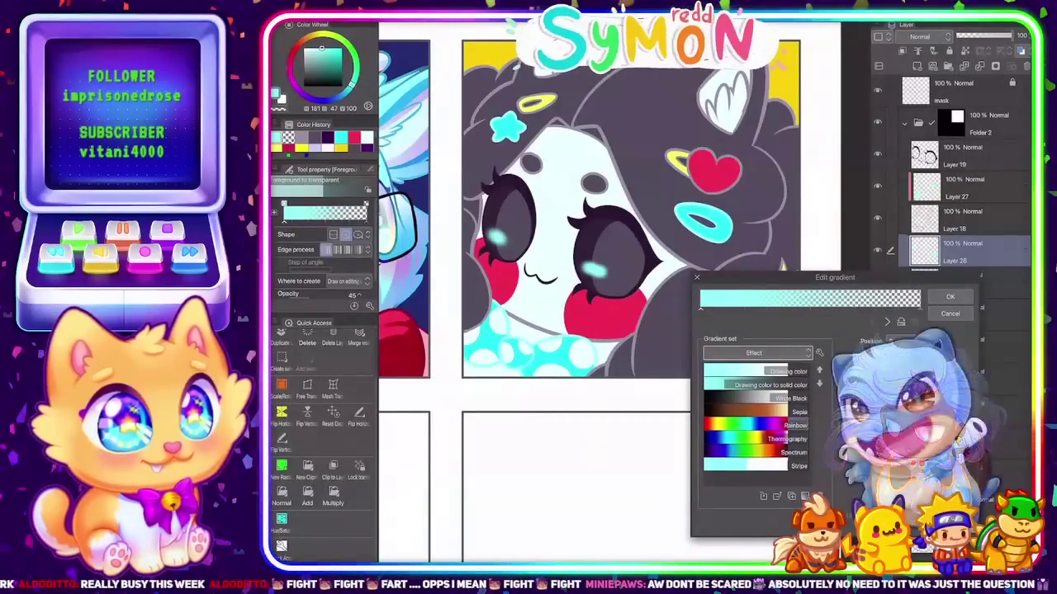
double_click(755, 425)
click(951, 296)
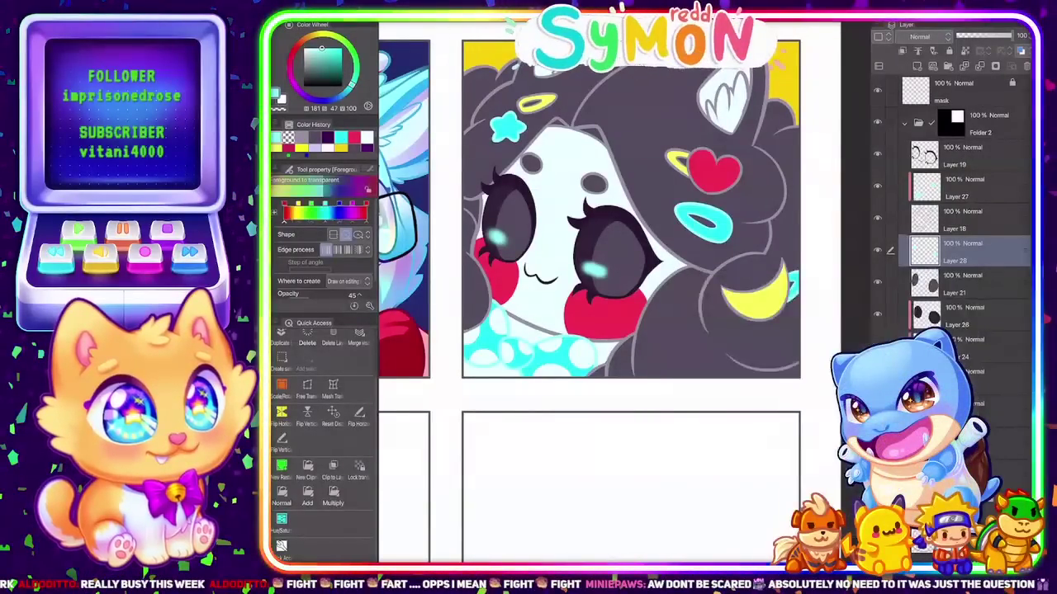
Lasso the glow in the larger eye, lock the layer's transparent pixels and set the gradient shape to straight line
key(m)
mouse_move(573, 239)
mouse_down()
mouse_move(614, 298)
mouse_move(578, 238)
mouse_up()
click(359, 468)
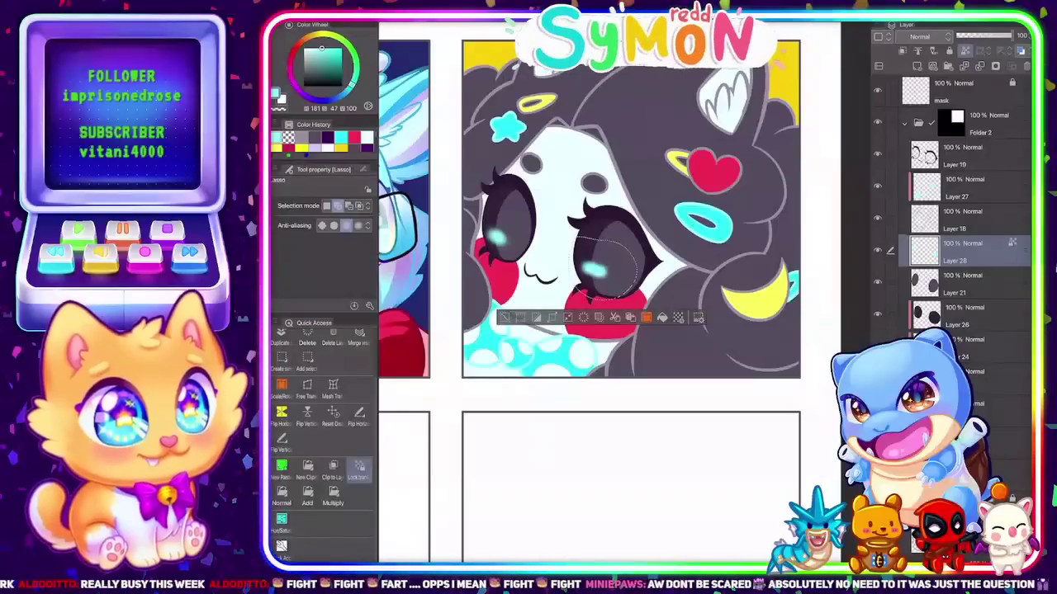
key(F6)
click(648, 172)
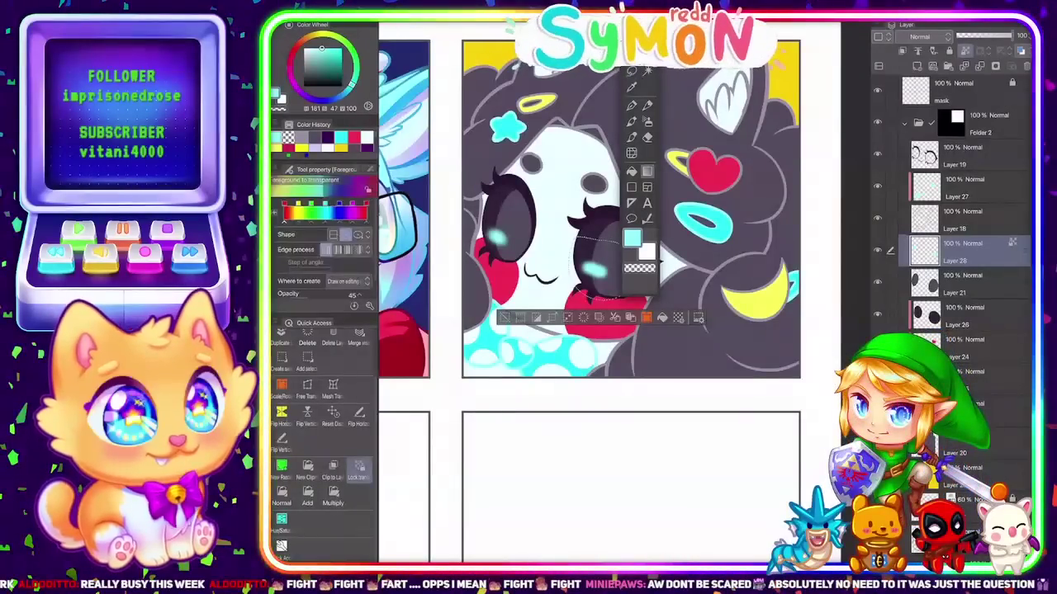
click(334, 236)
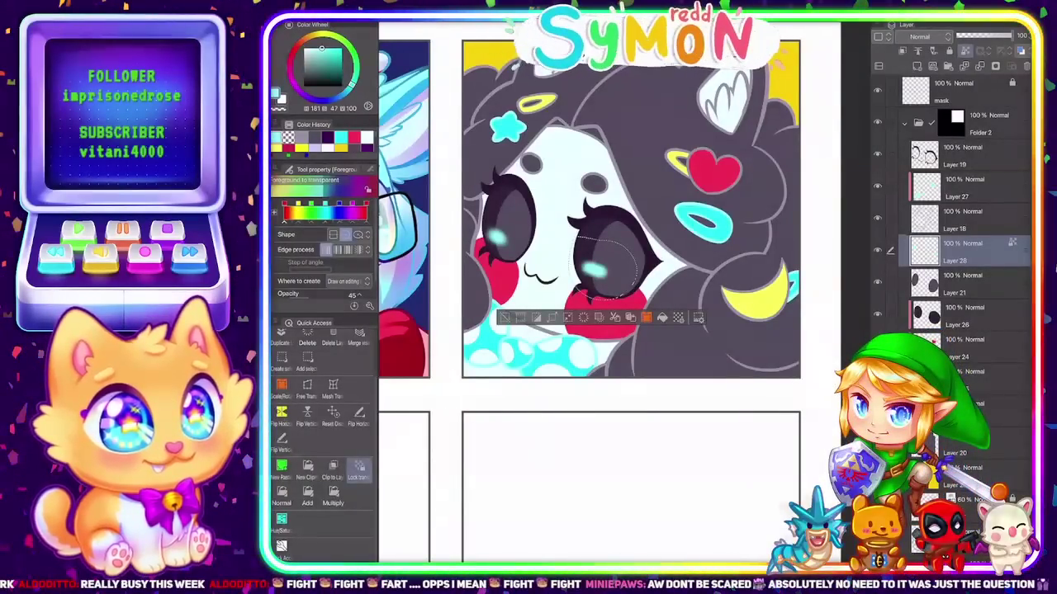
drag(596, 259, 593, 281)
key(ctrl+z)
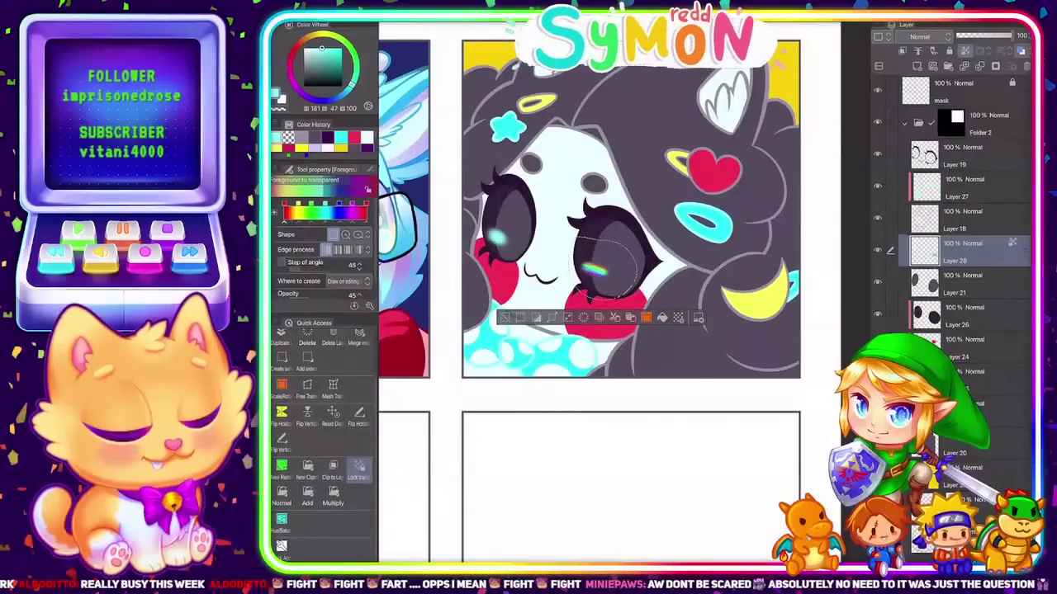
key(ctrl+z)
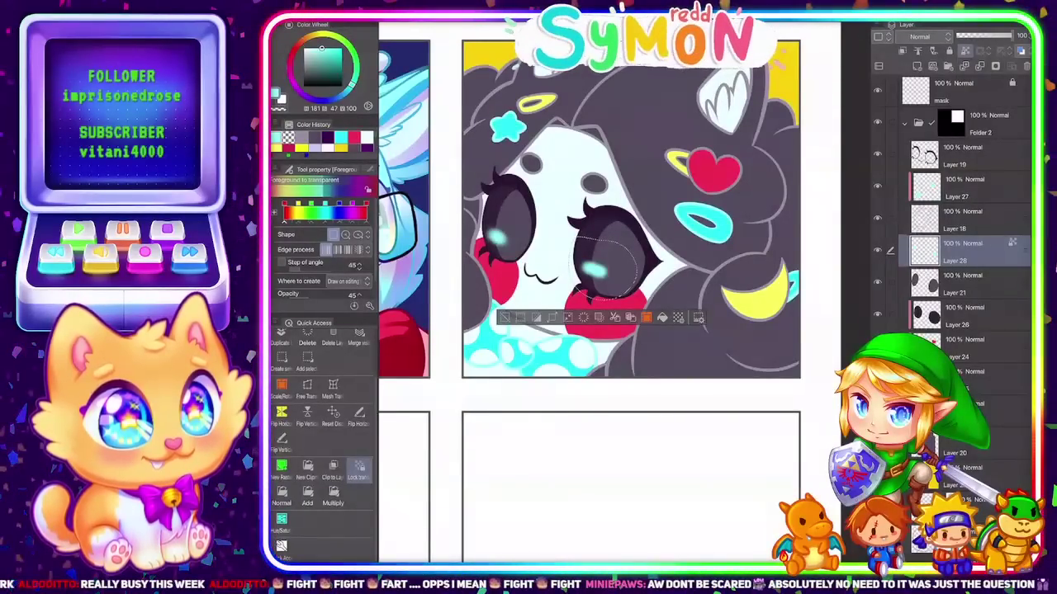
Set the gradient opacity to 100 and apply the rainbow gradient across the larger eye's glow
drag(312, 296, 345, 295)
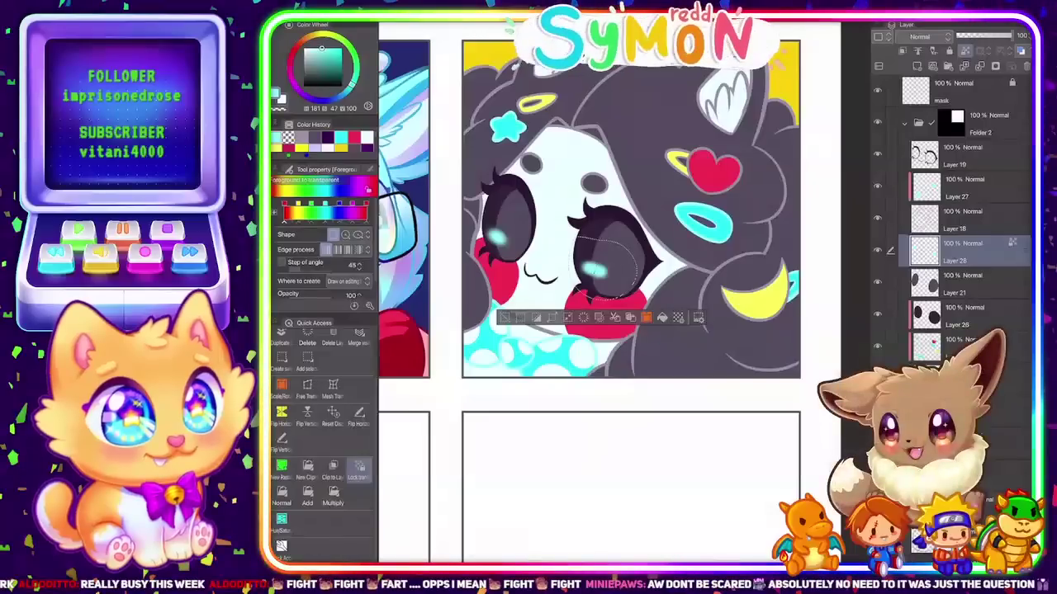
drag(584, 266, 607, 272)
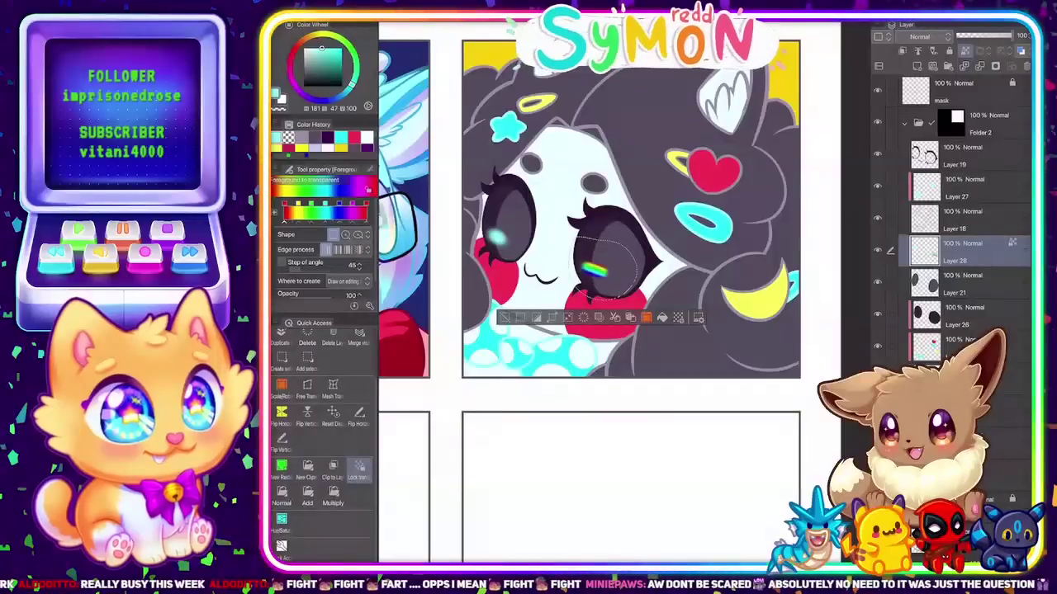
key(m)
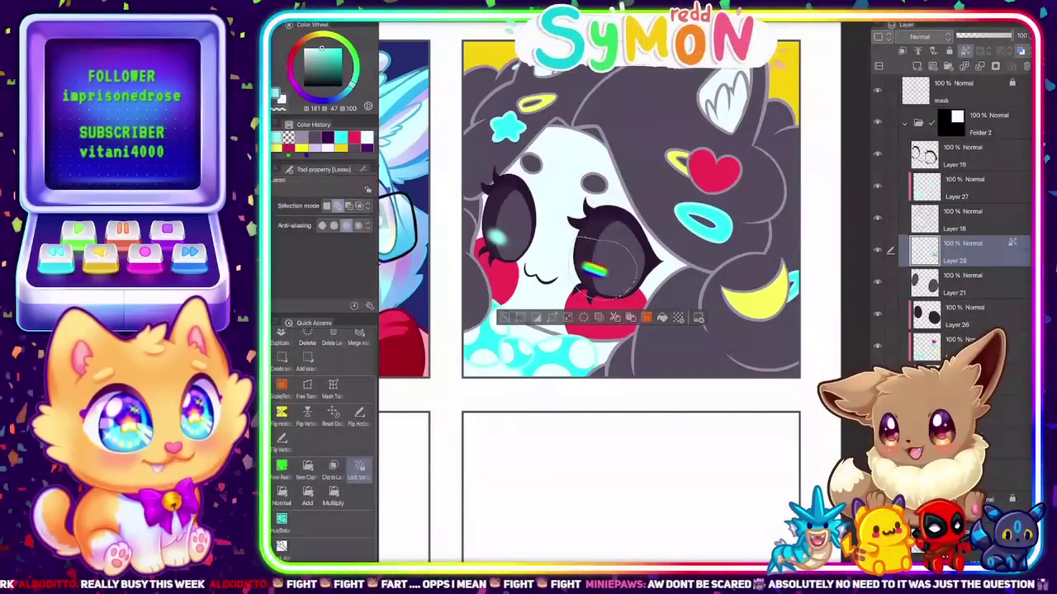
drag(495, 213, 494, 216)
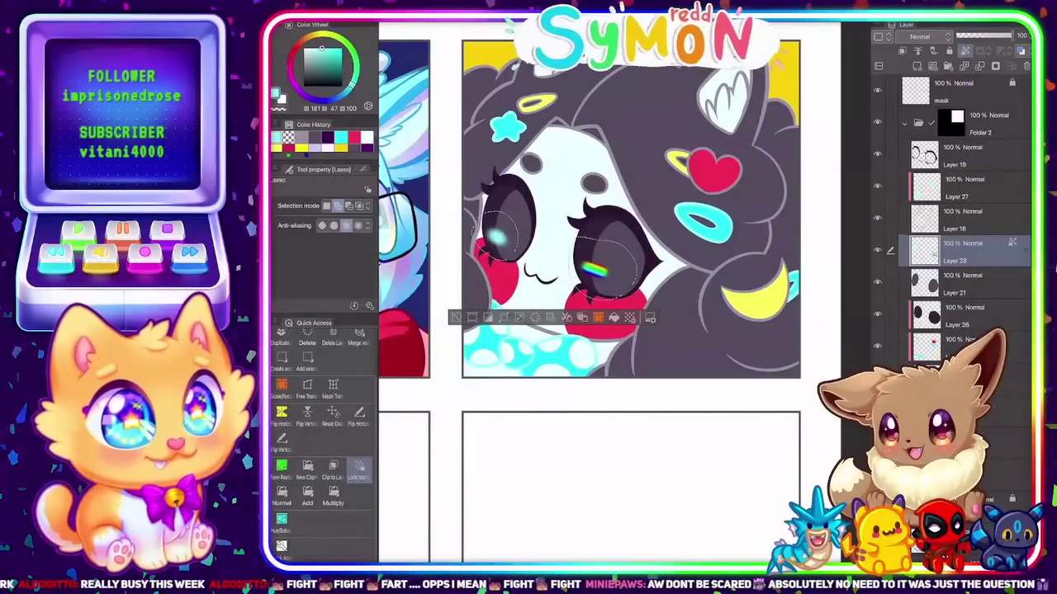
key(F1)
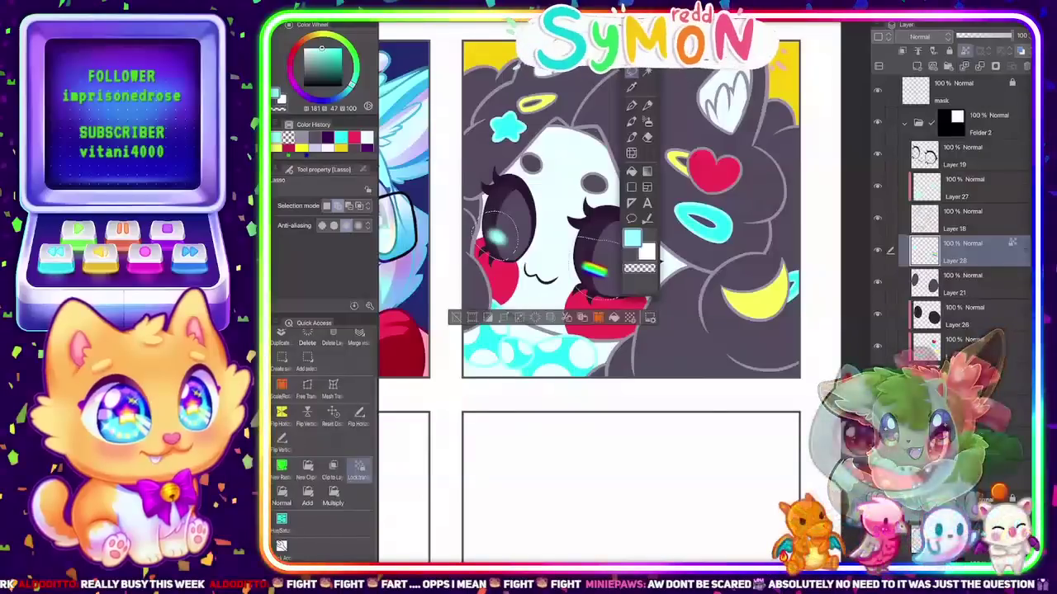
click(648, 172)
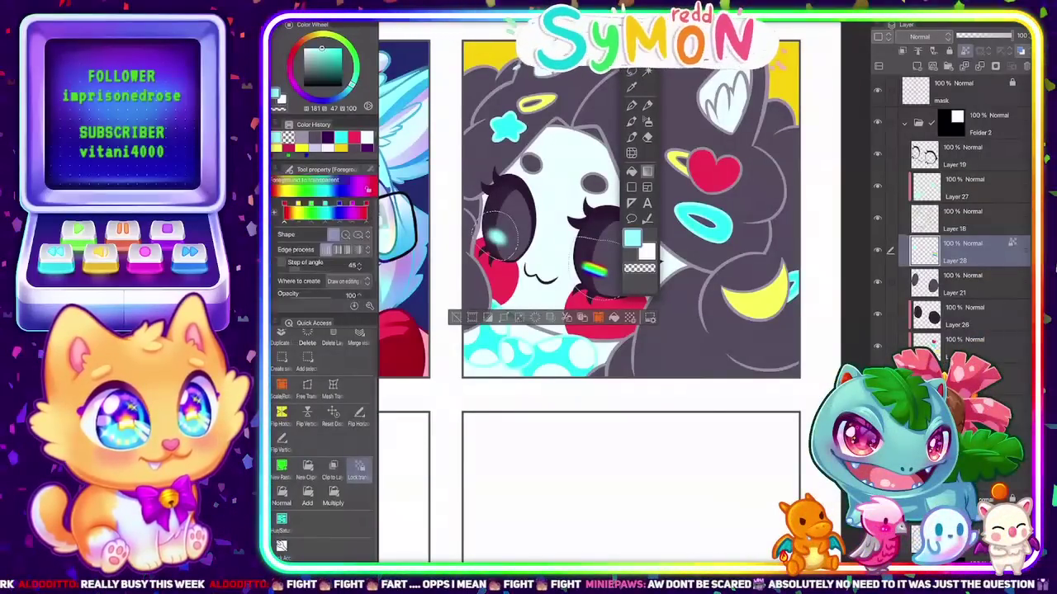
drag(501, 226, 492, 248)
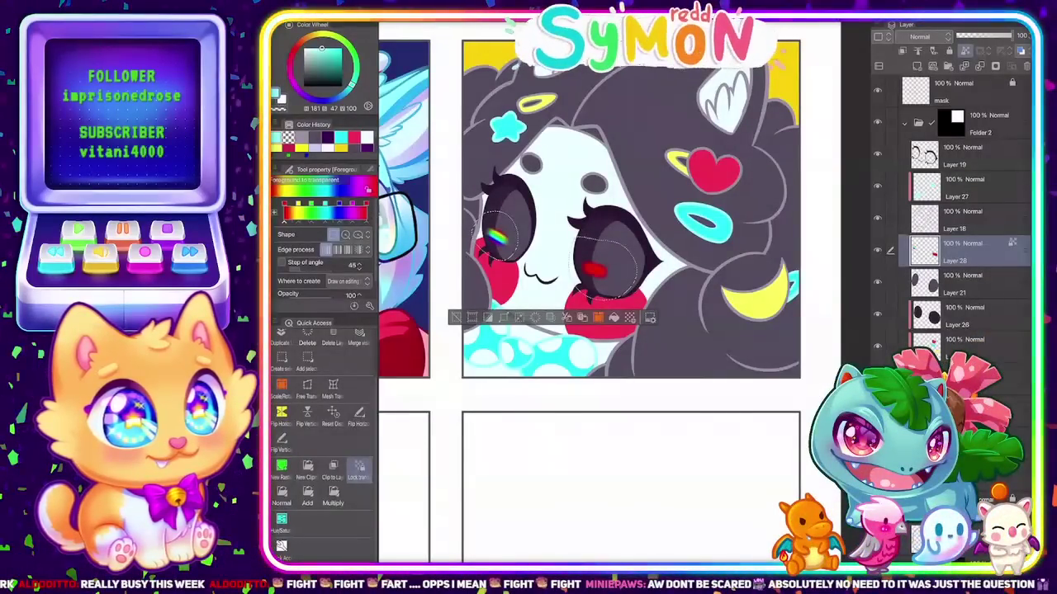
key(ctrl+z)
drag(598, 260, 592, 279)
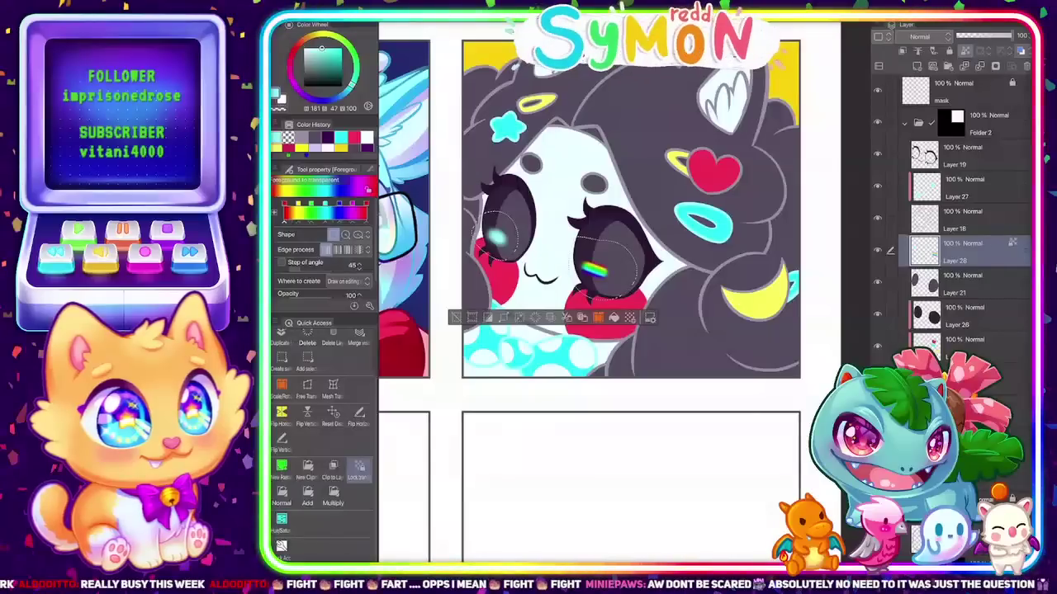
key(ctrl+z)
key(ctrl+d)
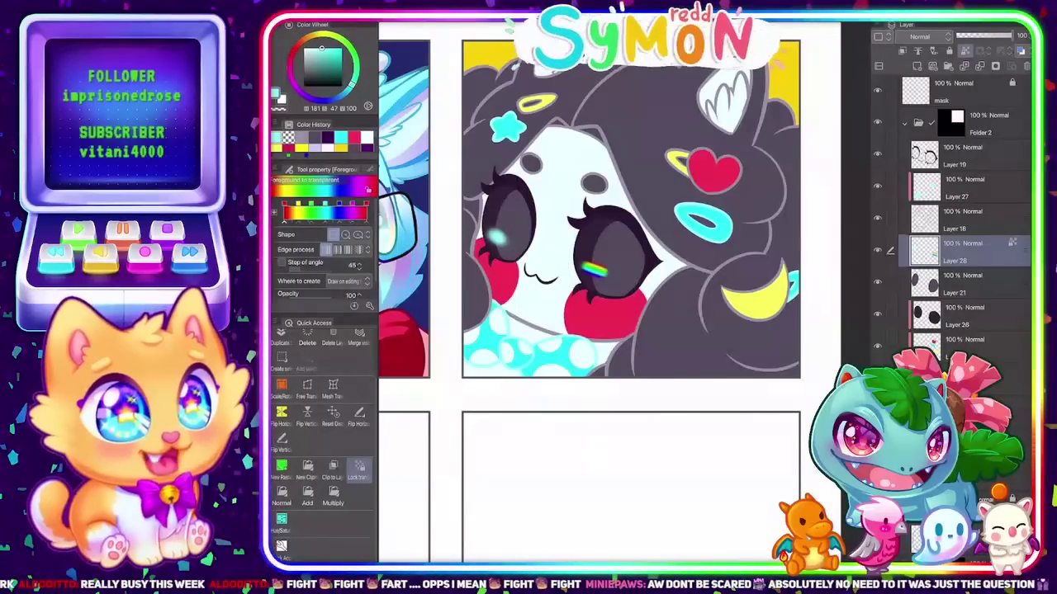
Lasso only the smaller eye's glow, fill it with the rainbow gradient and clear the selection
key(m)
mouse_move(481, 211)
mouse_down()
mouse_move(506, 263)
mouse_move(487, 206)
mouse_up()
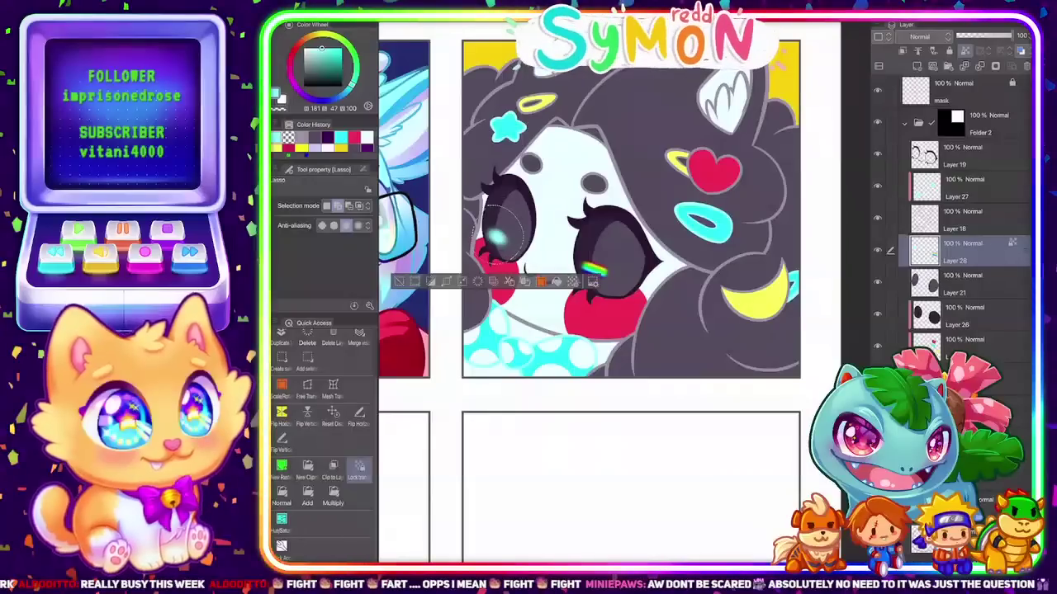
key(1)
click(648, 171)
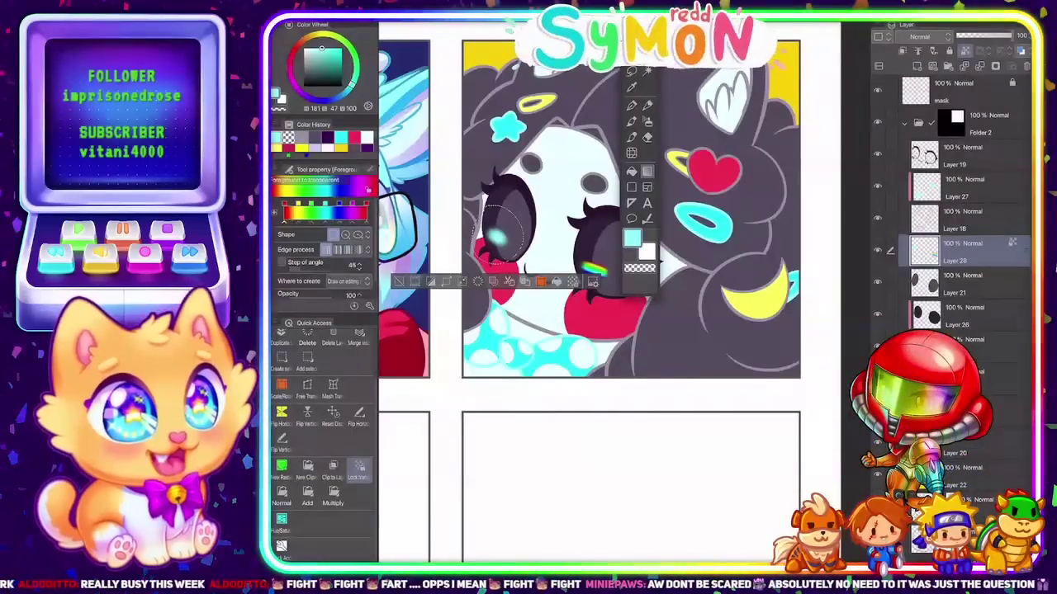
drag(485, 233, 509, 244)
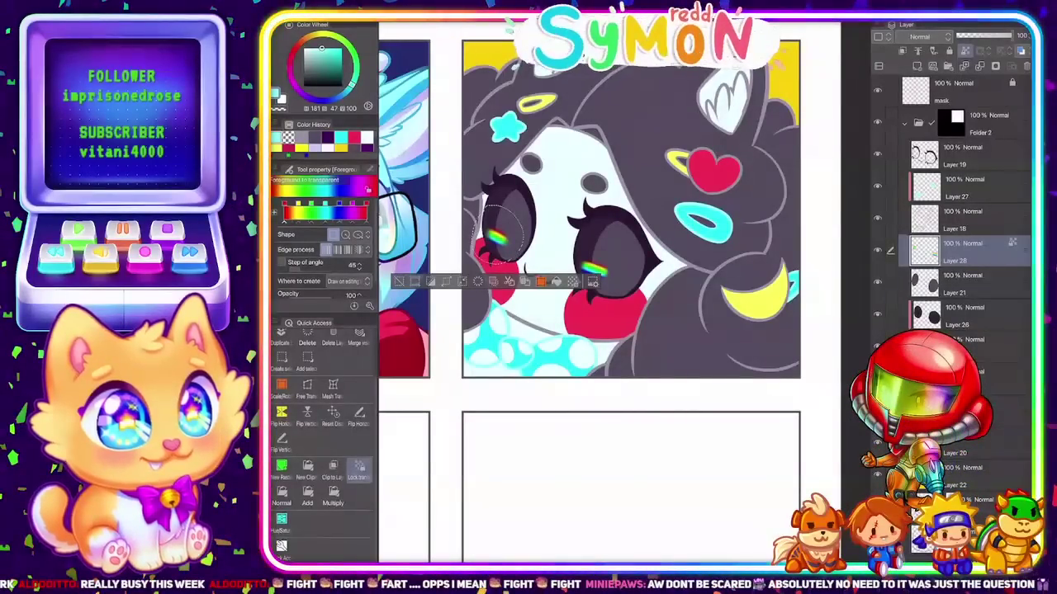
key(ctrl+d)
Try to soften the rainbow glows in both eyes with a Gaussian blur at strength 2.81
scroll(700, 282, down, 5)
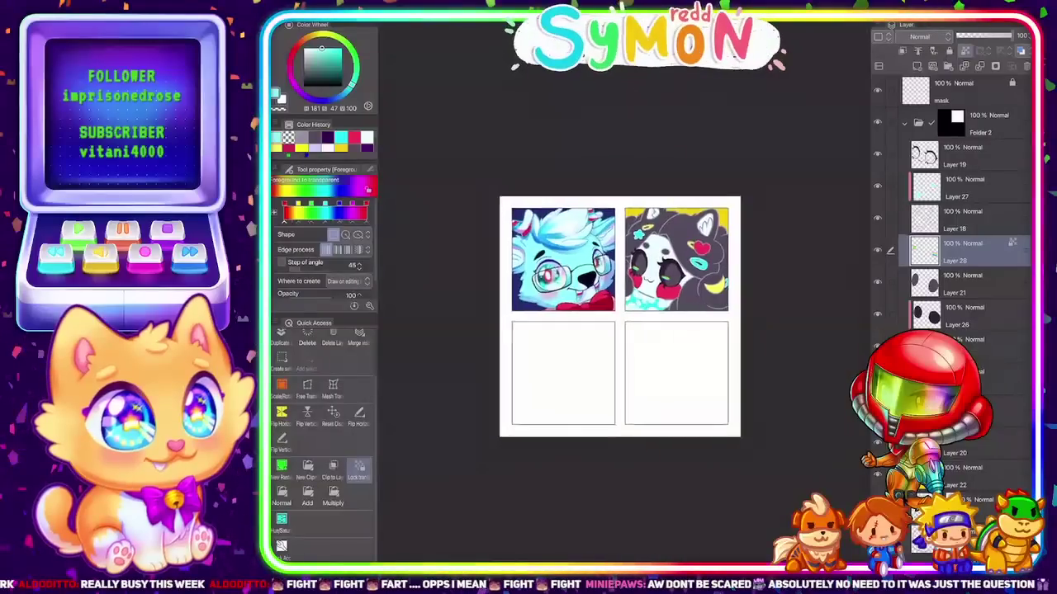
scroll(681, 285, up, 2)
scroll(647, 276, up, 2)
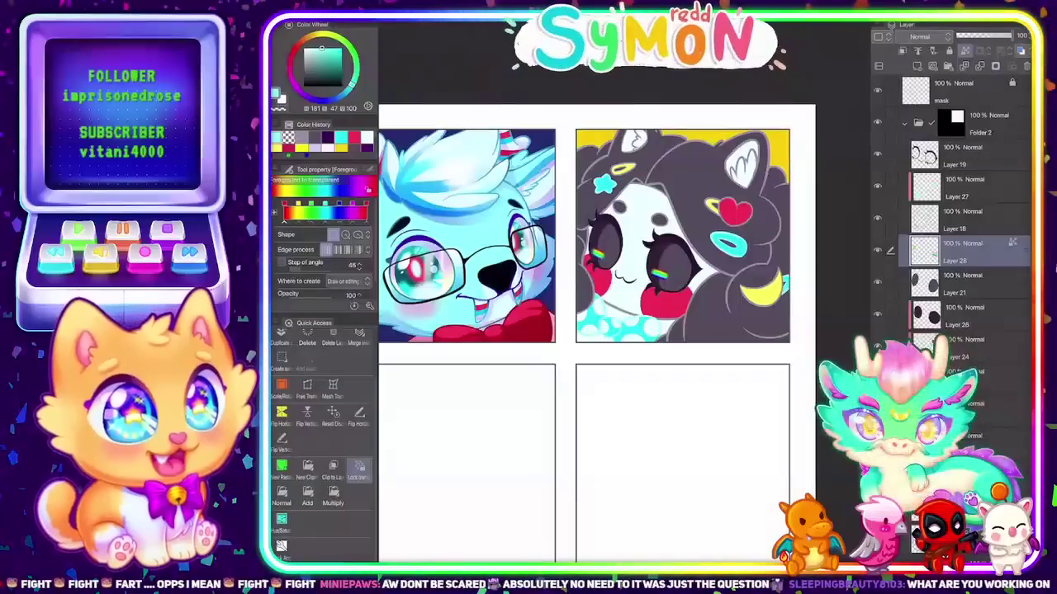
click(387, 17)
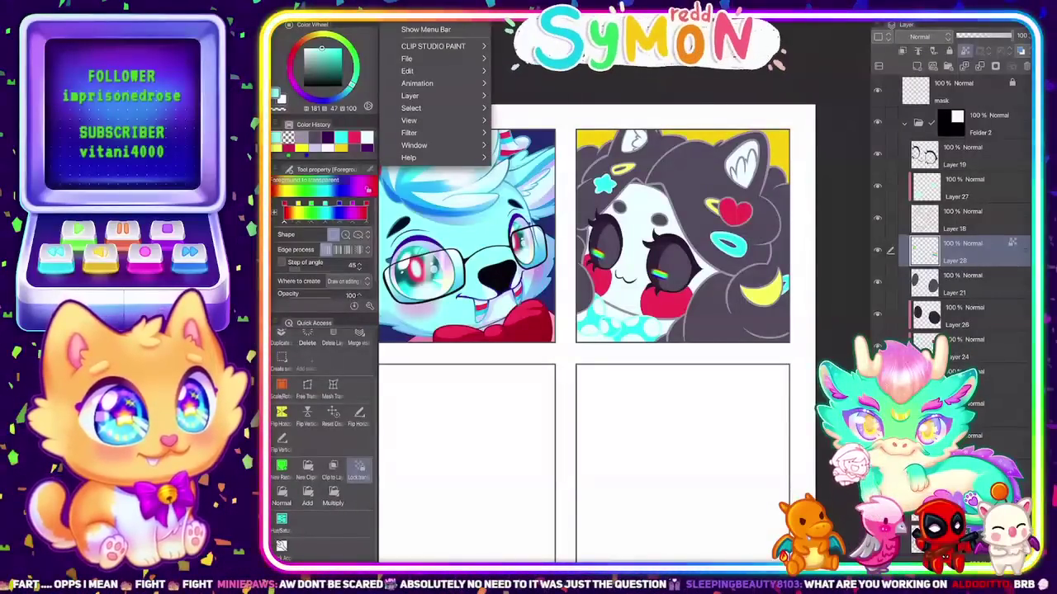
mouse_move(446, 46)
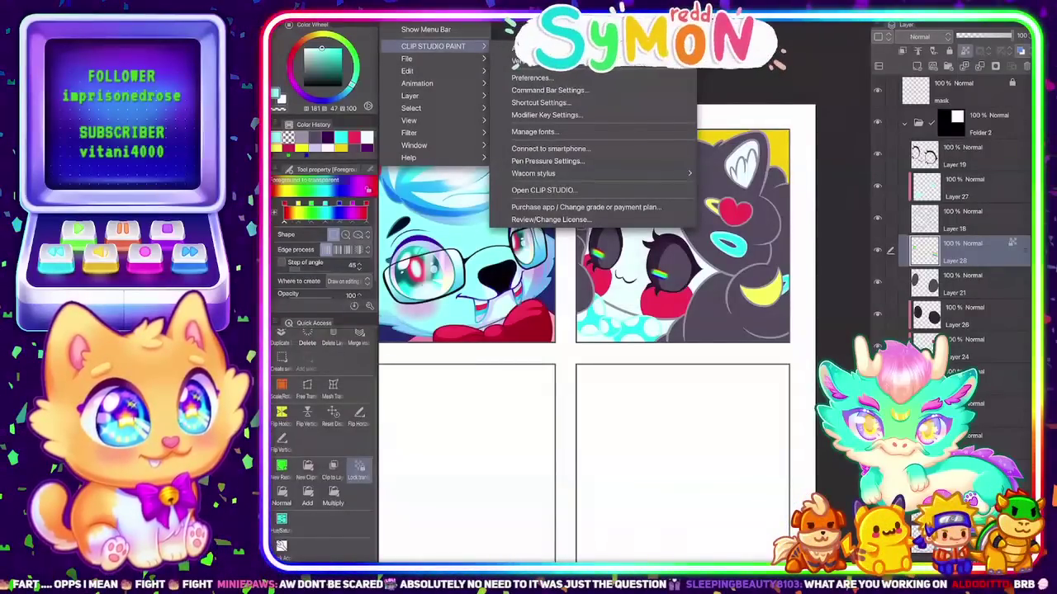
mouse_move(407, 71)
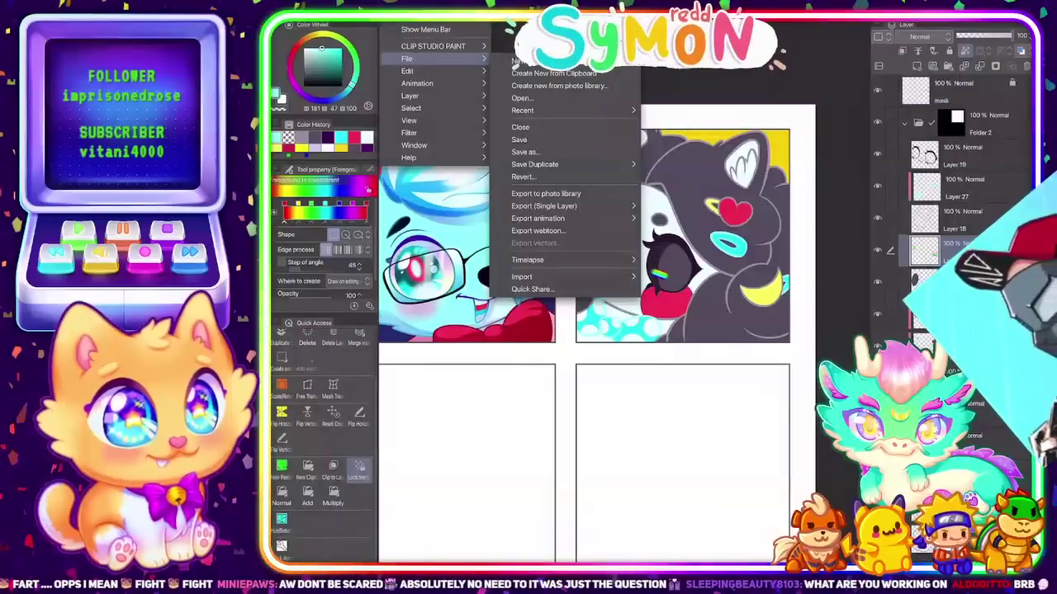
mouse_move(409, 132)
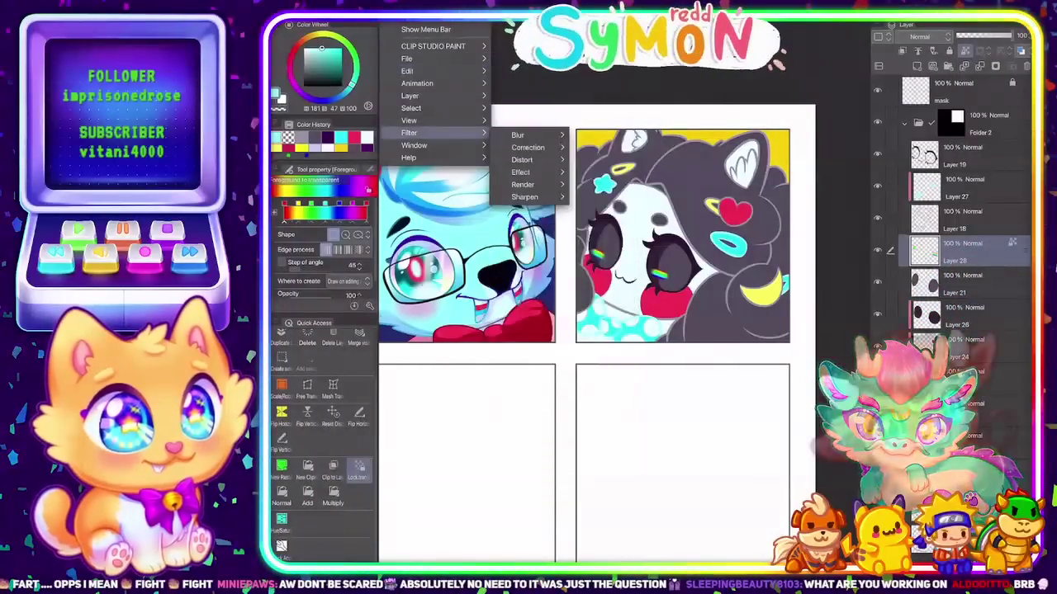
mouse_move(517, 135)
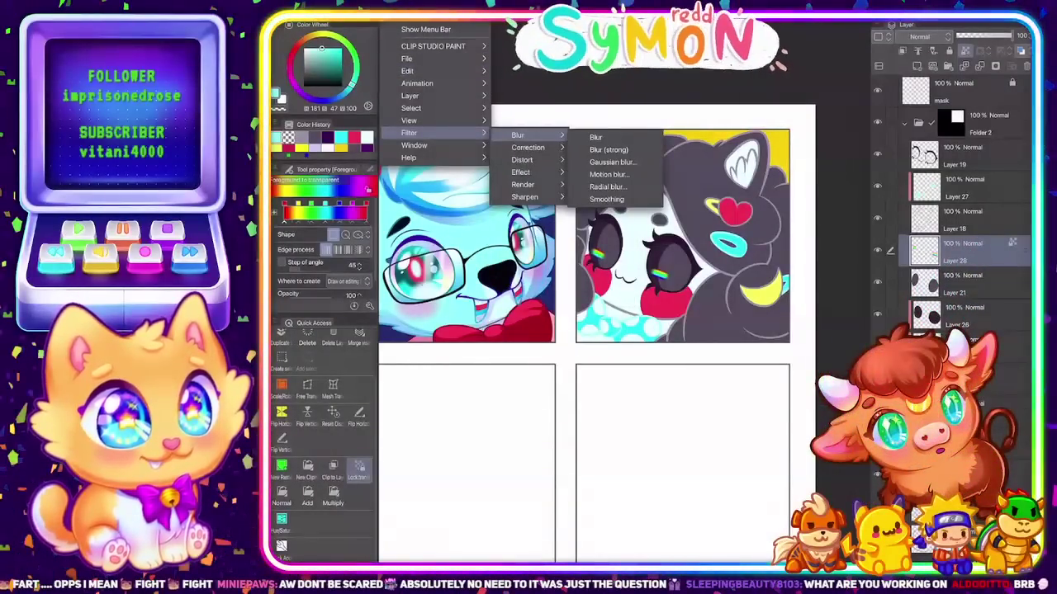
click(612, 162)
mouse_move(490, 394)
mouse_down()
mouse_move(524, 395)
mouse_move(487, 395)
mouse_up()
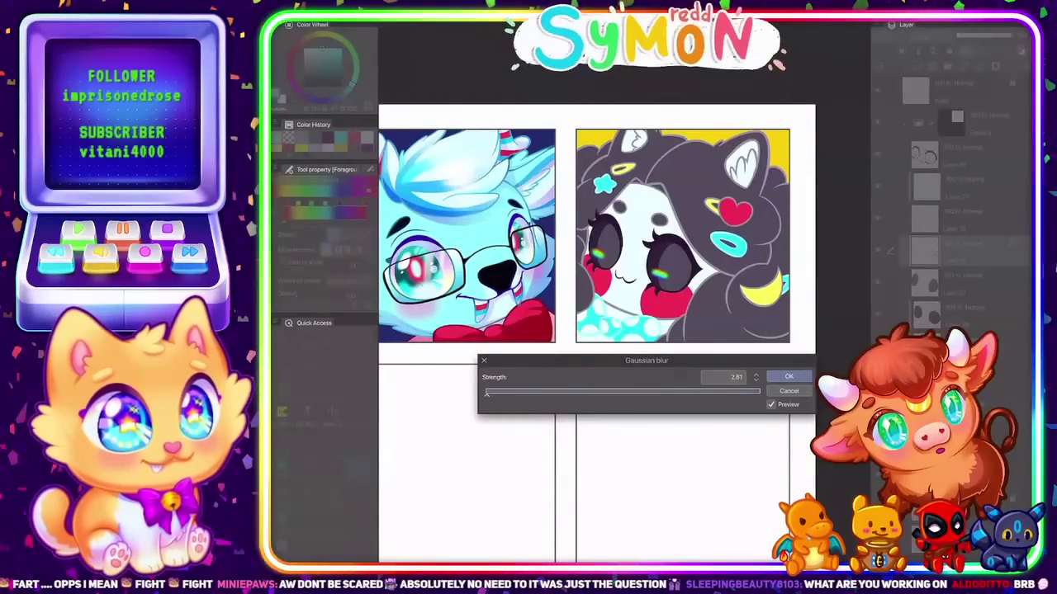
key(Return)
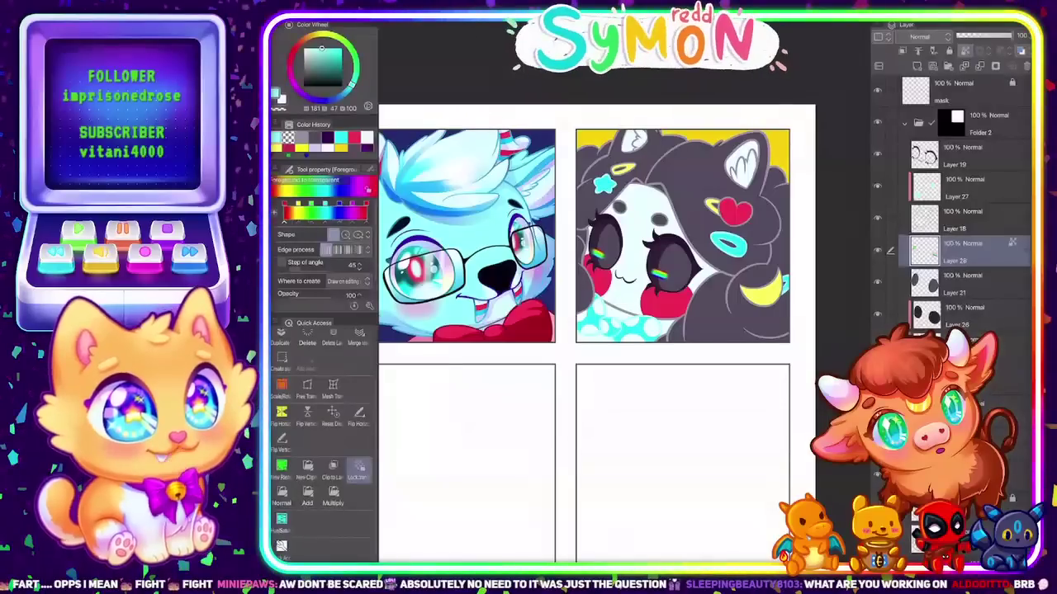
Unlock the transparent pixels on Layer 28 and apply a Gaussian blur of strength 31.62 to the rainbow glows
click(387, 18)
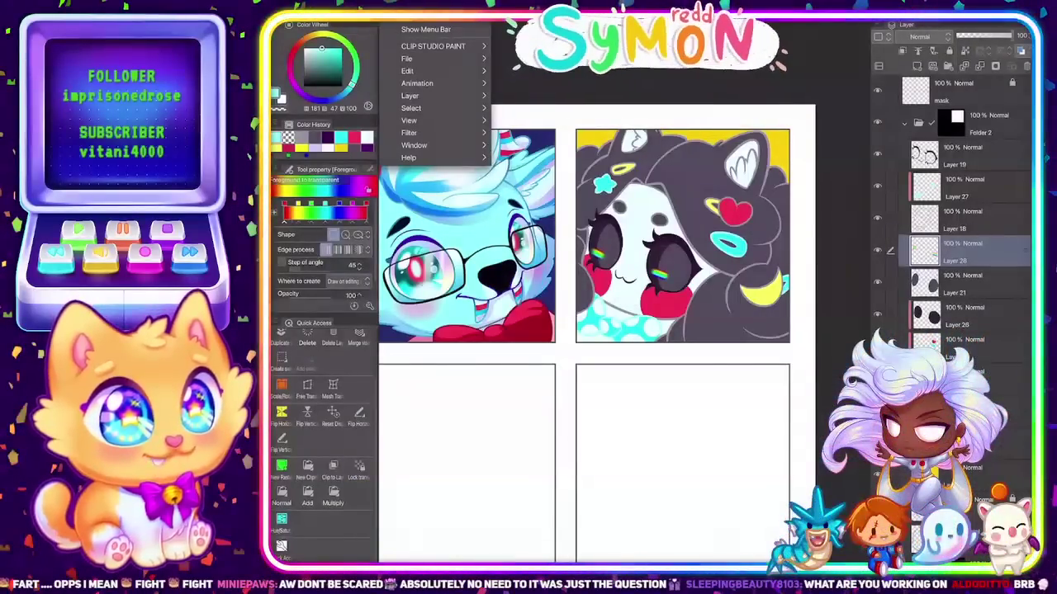
click(407, 59)
click(409, 133)
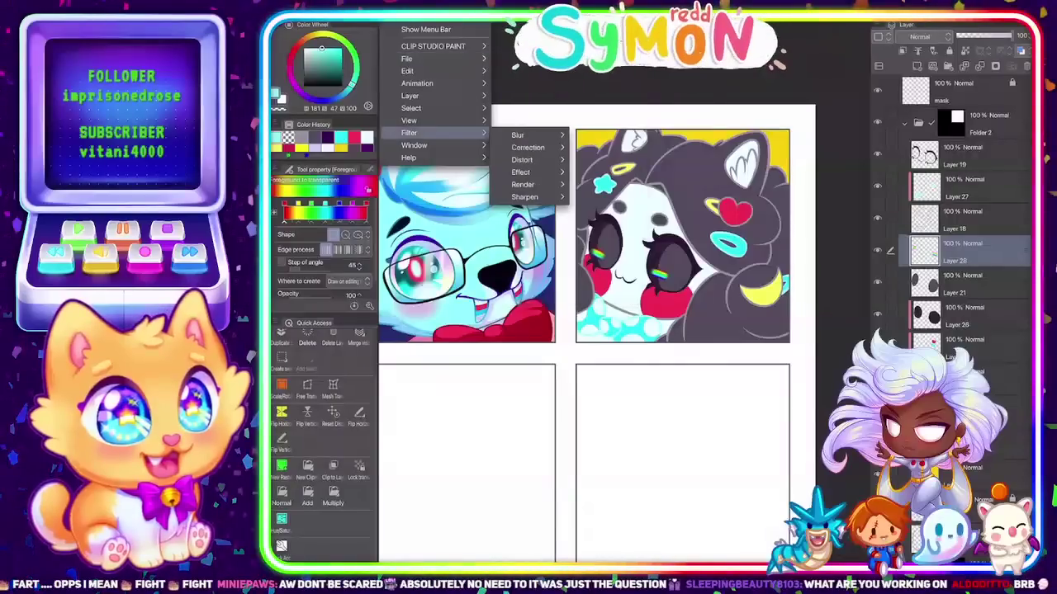
click(518, 135)
click(612, 162)
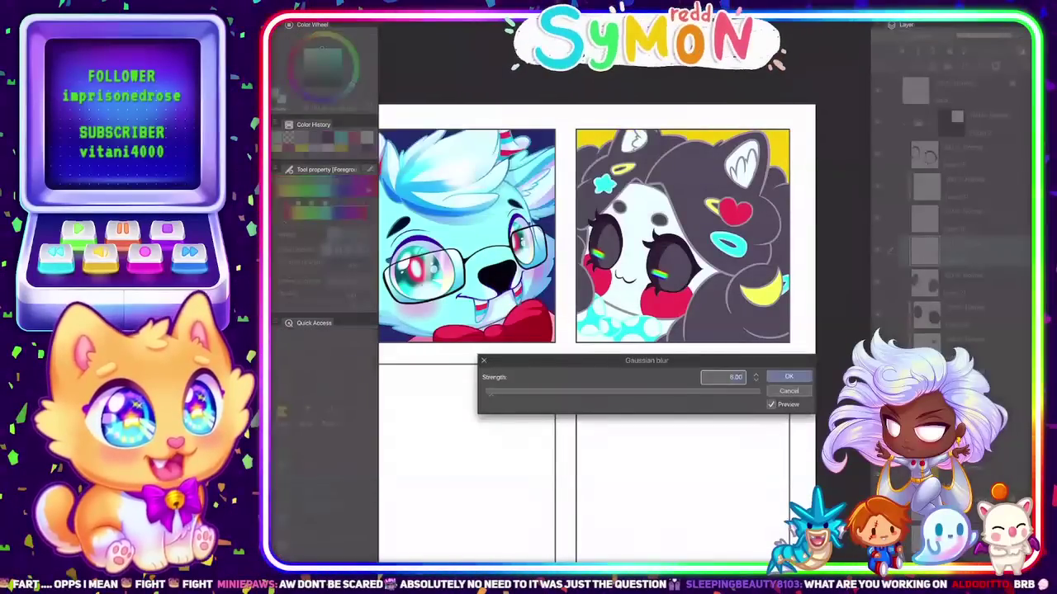
drag(490, 393, 504, 393)
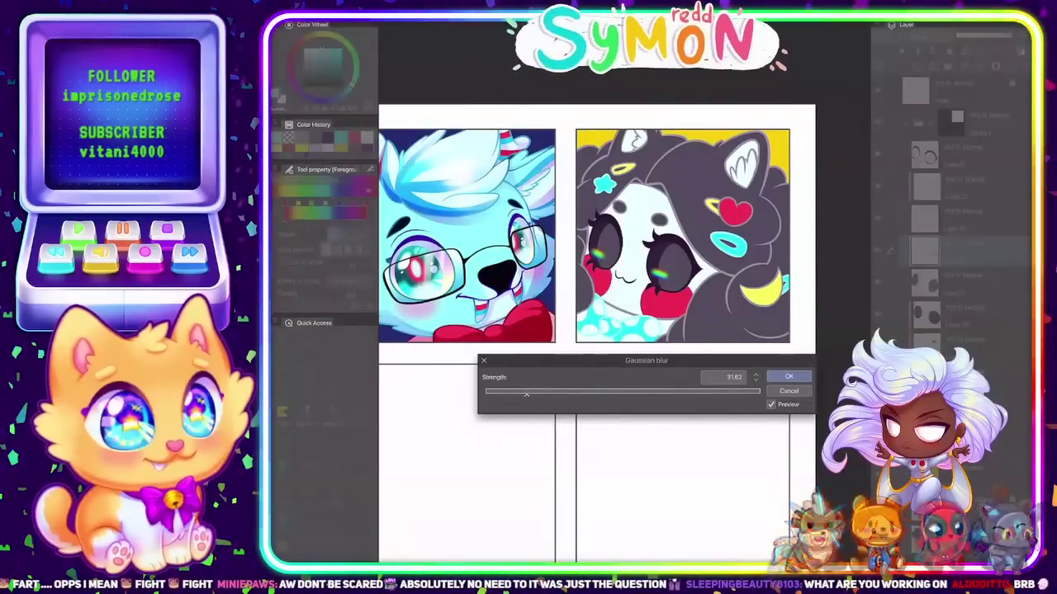
key(Return)
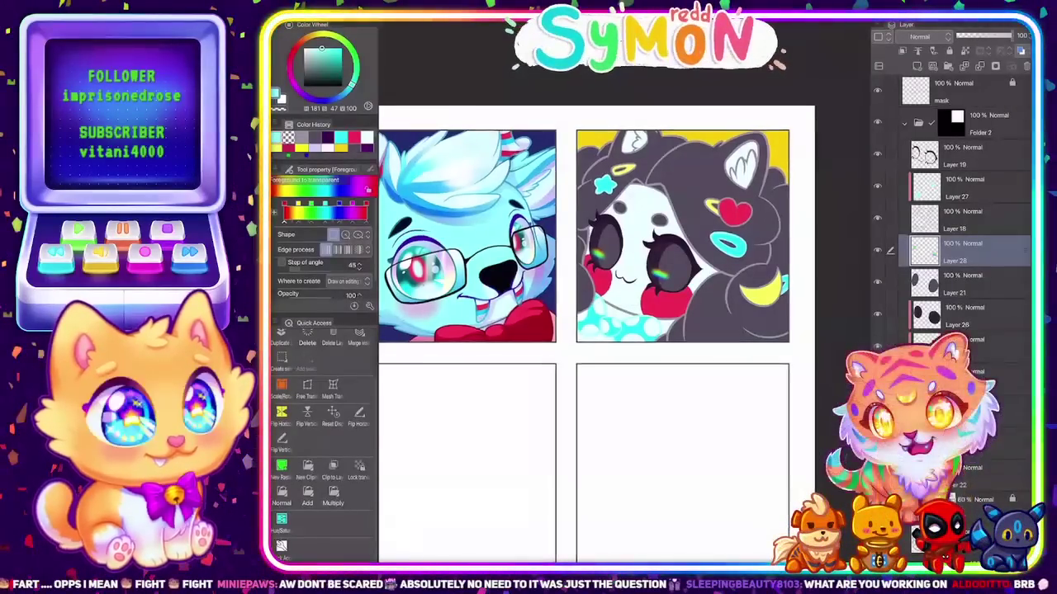
Check the blurred rainbow glows in the second panel and hide their layer, Layer 28
scroll(565, 392, down, 1)
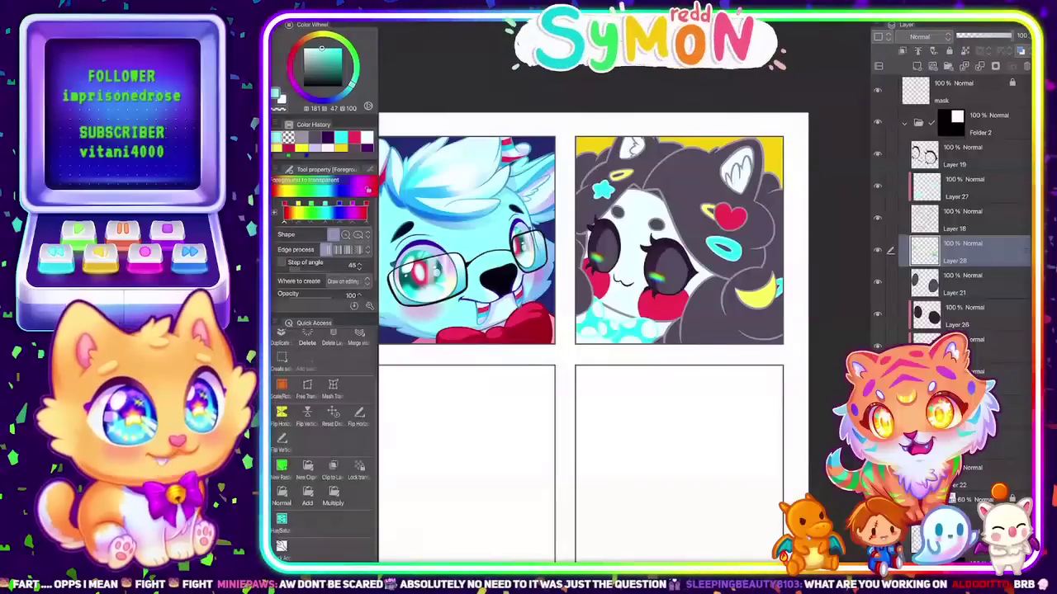
scroll(624, 322, up, 3)
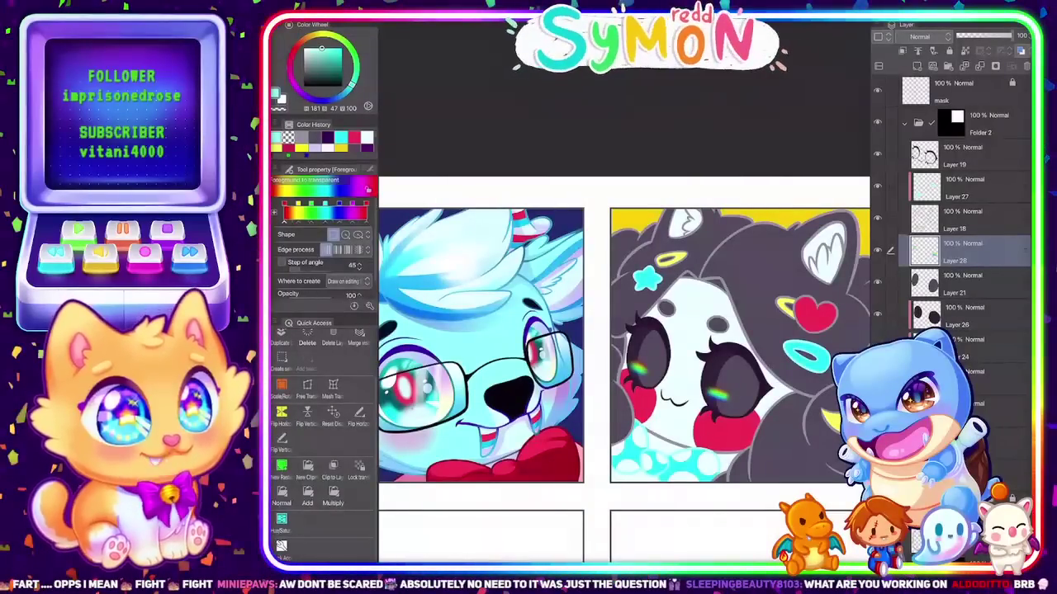
scroll(677, 314, down, 2)
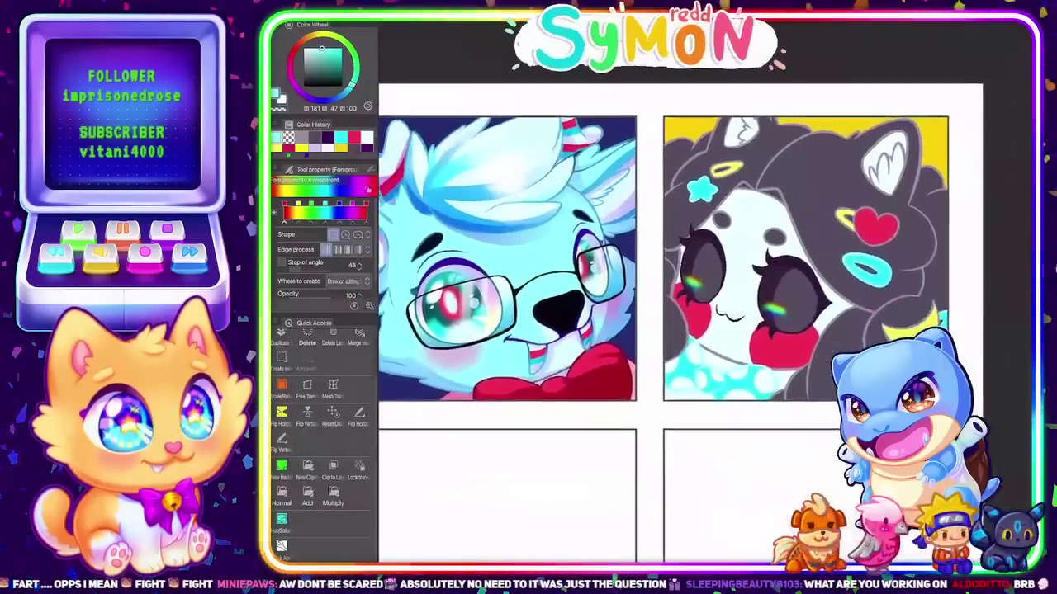
key(Tab)
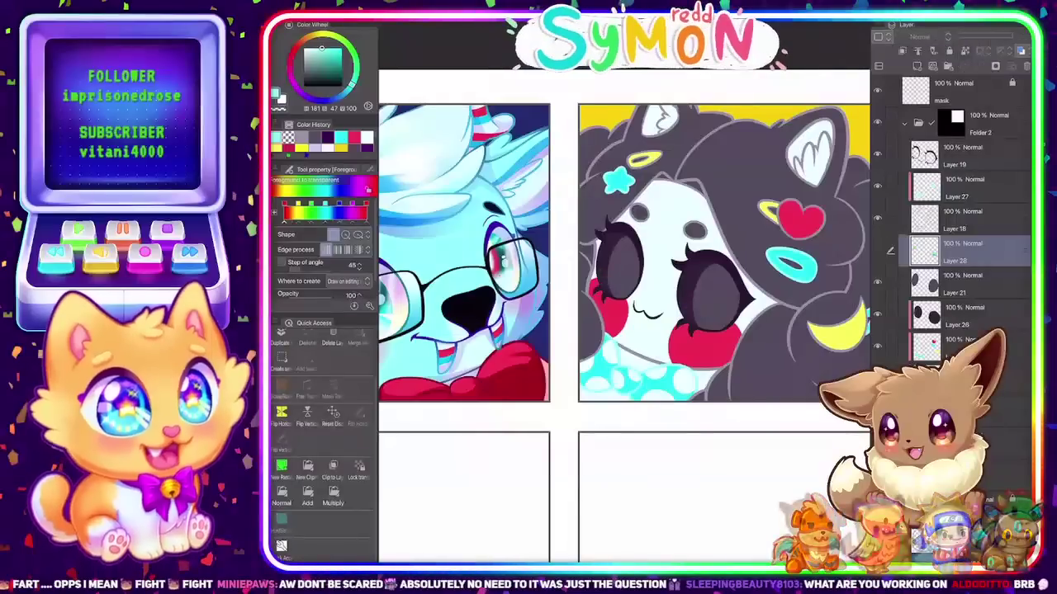
Add a new layer beneath the rainbow glow layer, clip it to the layer below, and pick a very pale cyan
scroll(743, 327, down, 1)
scroll(624, 320, down, 2)
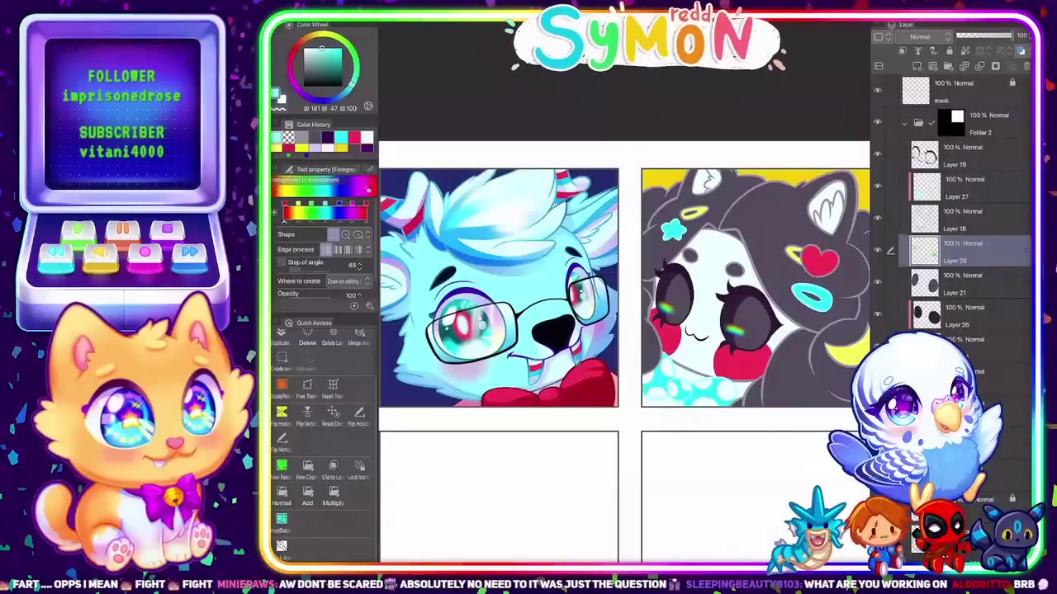
key(ctrl+shift+n)
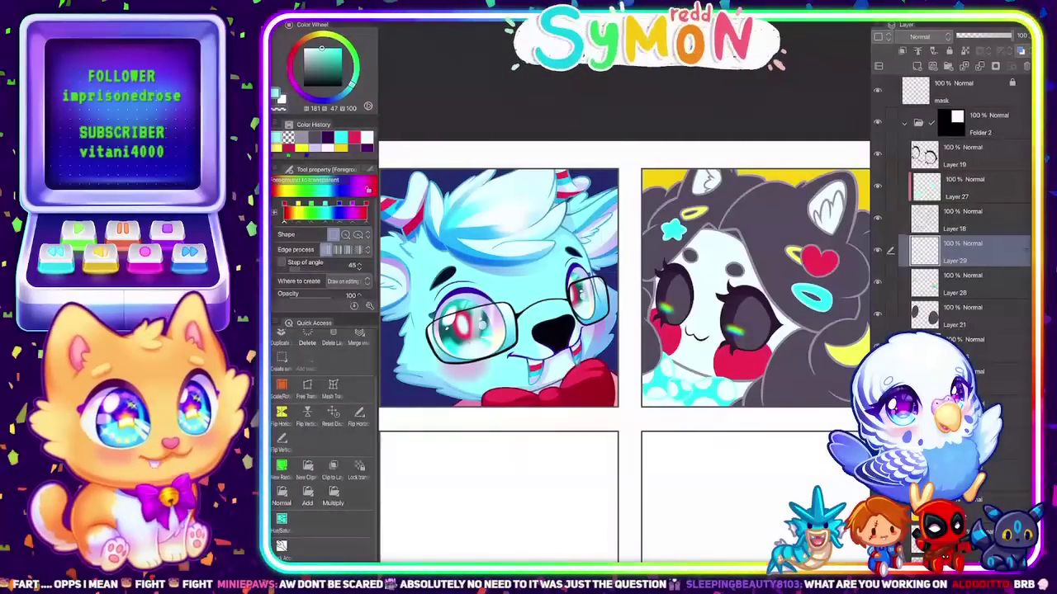
drag(978, 251, 979, 296)
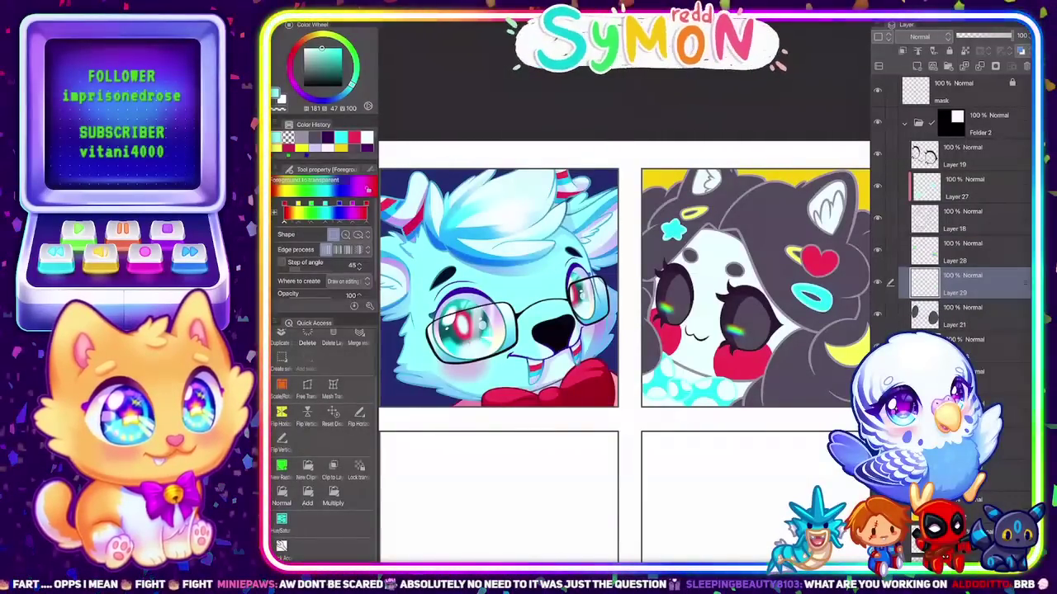
click(333, 467)
click(308, 48)
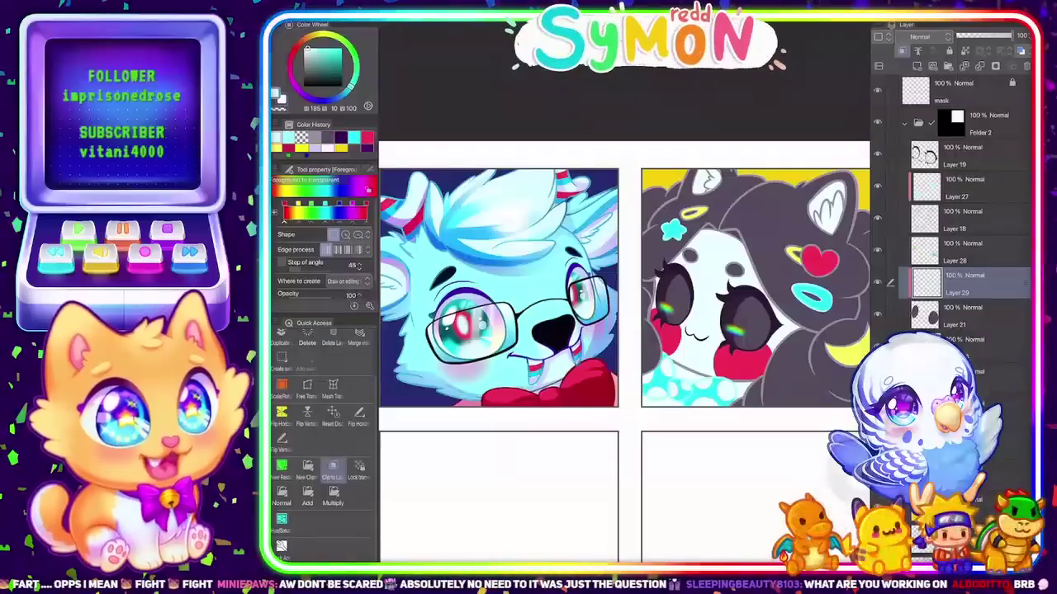
Paint soft pale glows into both eyes of the second-panel character with the Soft airbrush, using brush sizes up to about 205
key(b)
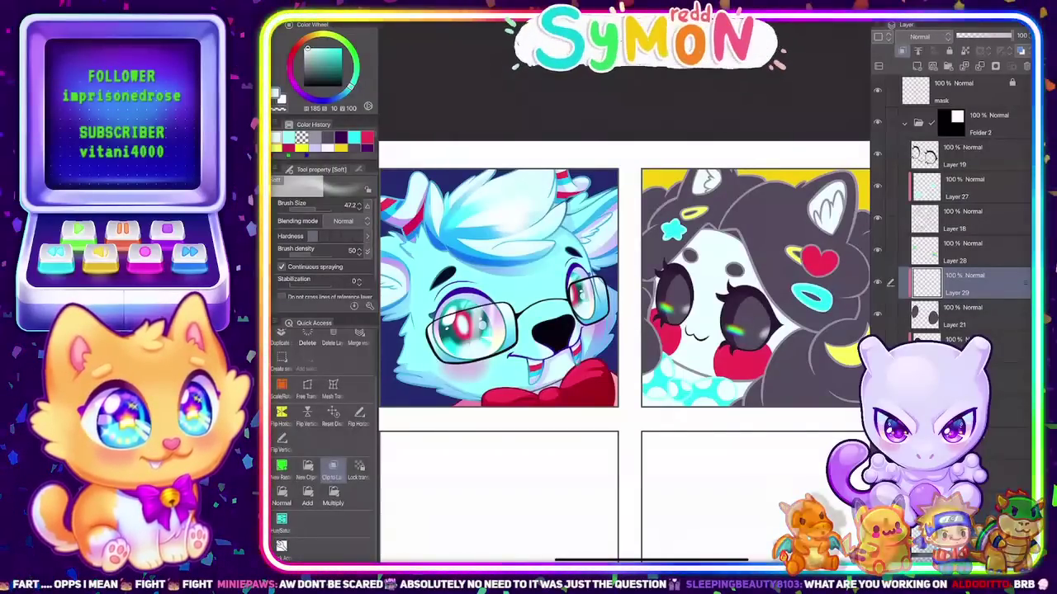
drag(315, 208, 322, 207)
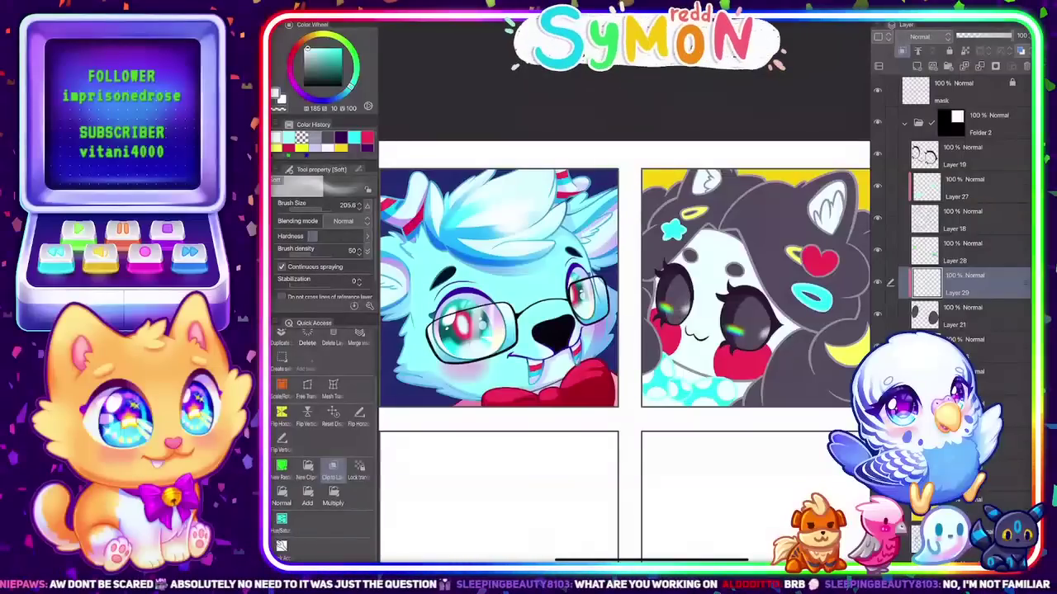
key(bracketleft)
key(bracketleft)
key(bracketleft)
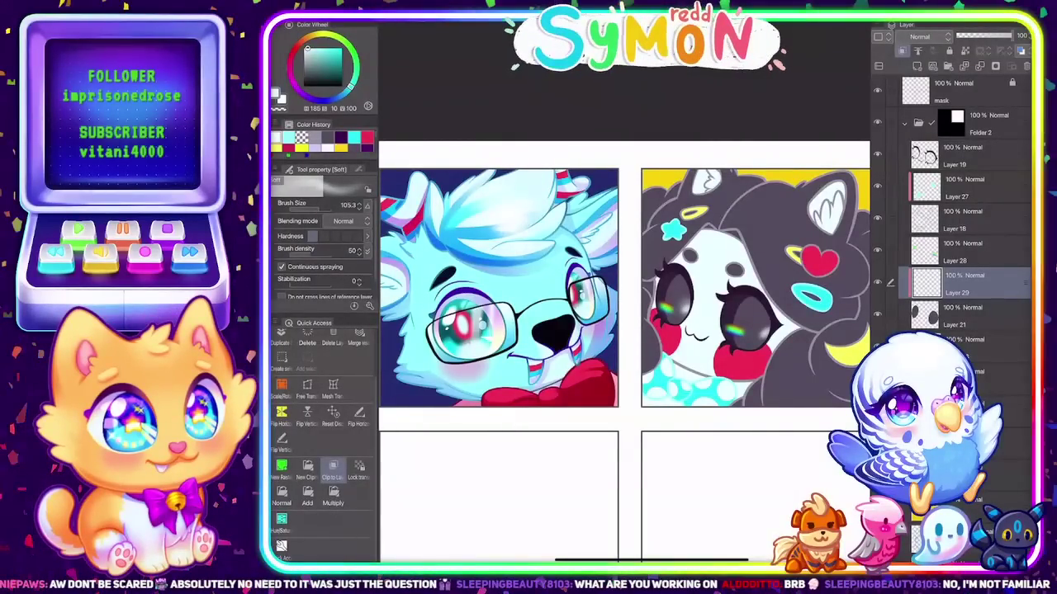
scroll(781, 327, down, 5)
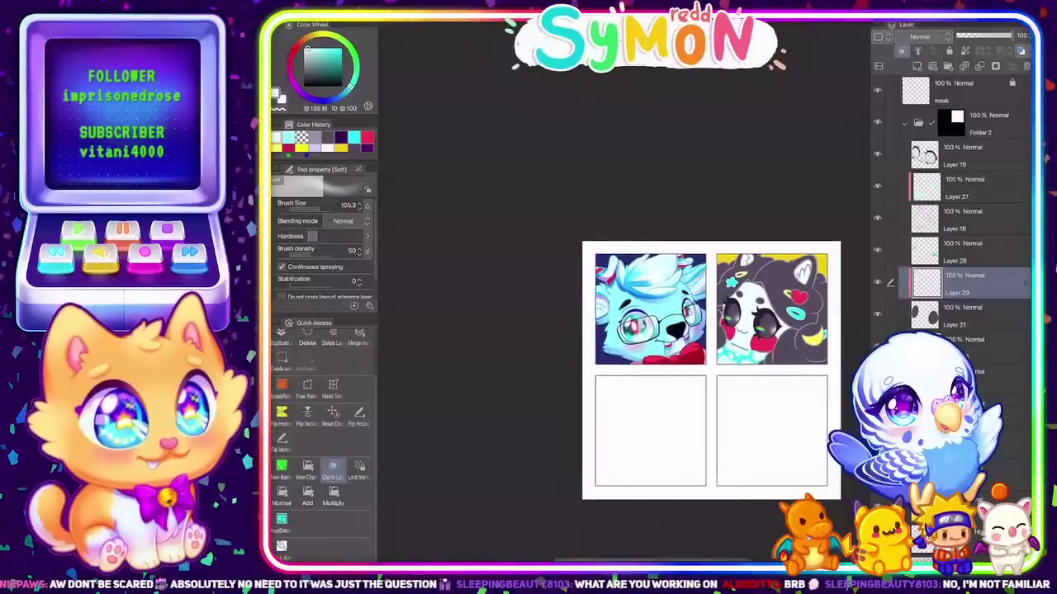
scroll(796, 358, up, 2)
scroll(787, 348, up, 1)
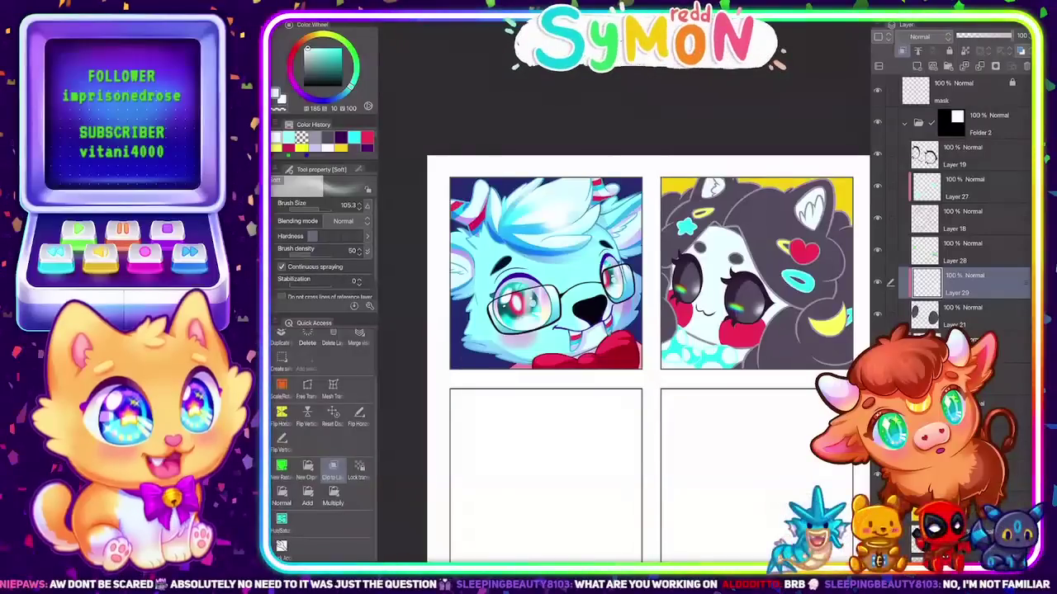
On Layer 27, recolour the outline of the small yellow hair clip above the star in pale yellow with the G-pen
click(974, 188)
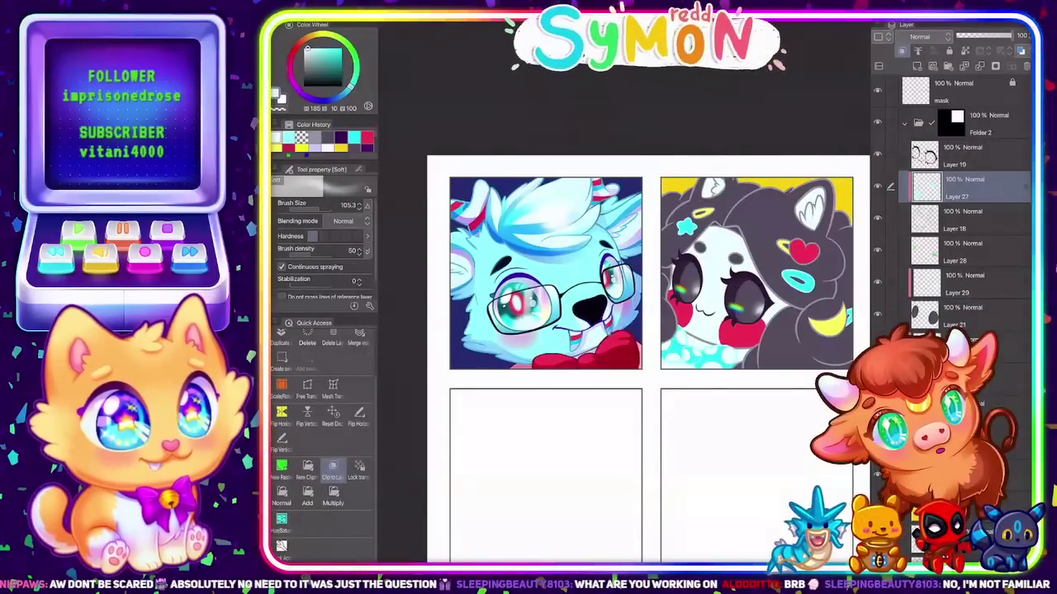
scroll(627, 330, up, 5)
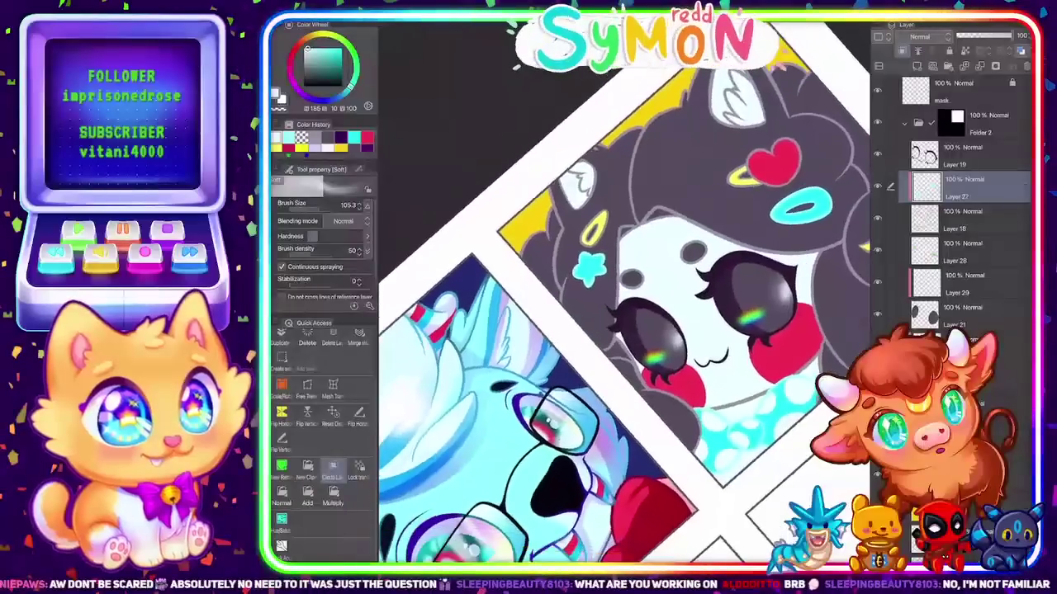
scroll(719, 240, up, 1)
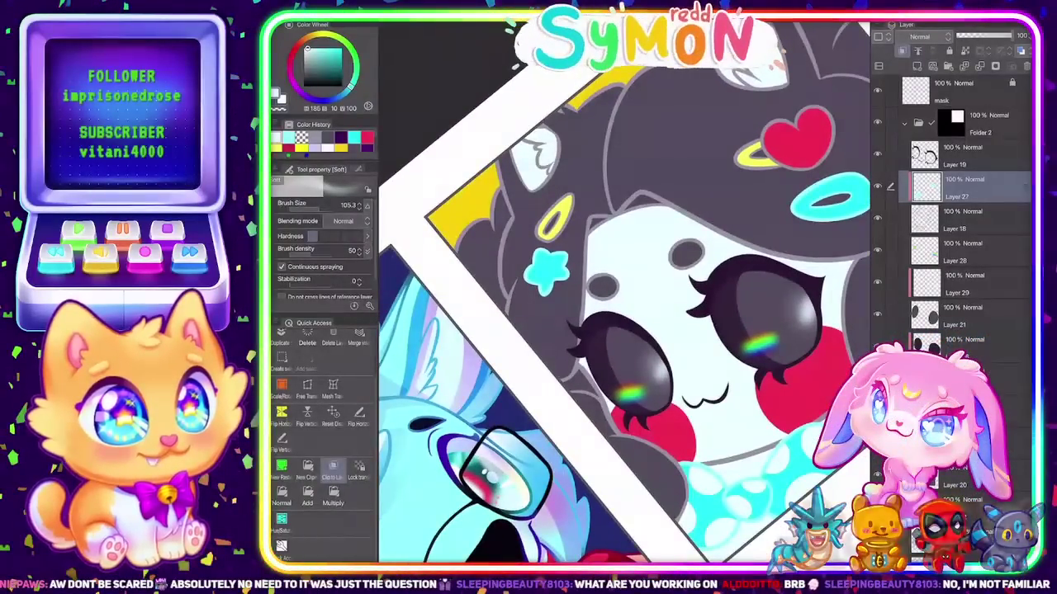
alt+click(693, 156)
alt+click(564, 206)
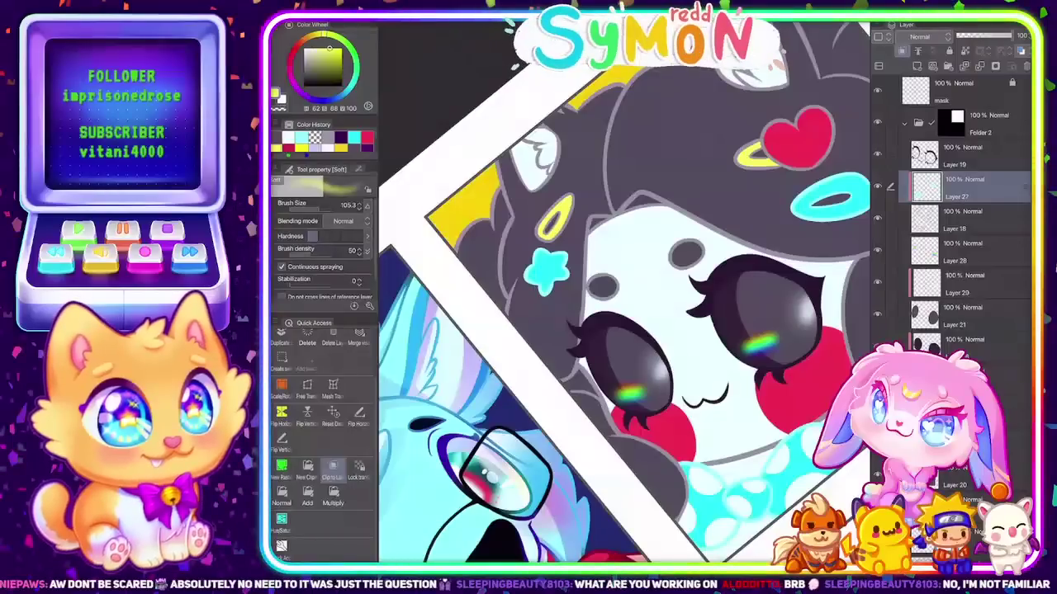
drag(321, 49, 314, 48)
key(p)
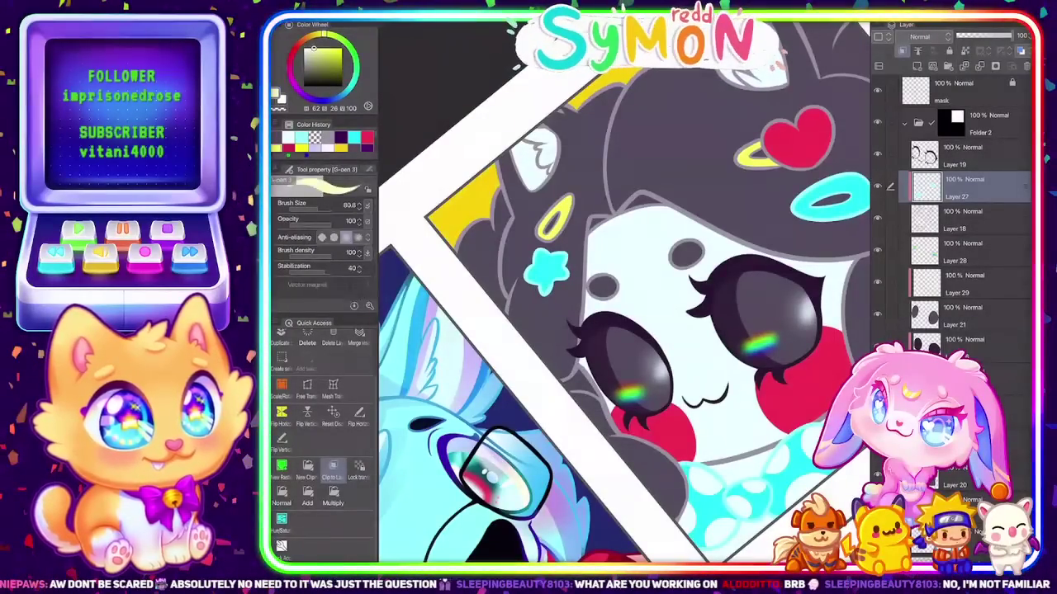
mouse_move(543, 233)
mouse_down()
mouse_move(572, 216)
mouse_move(543, 238)
mouse_up()
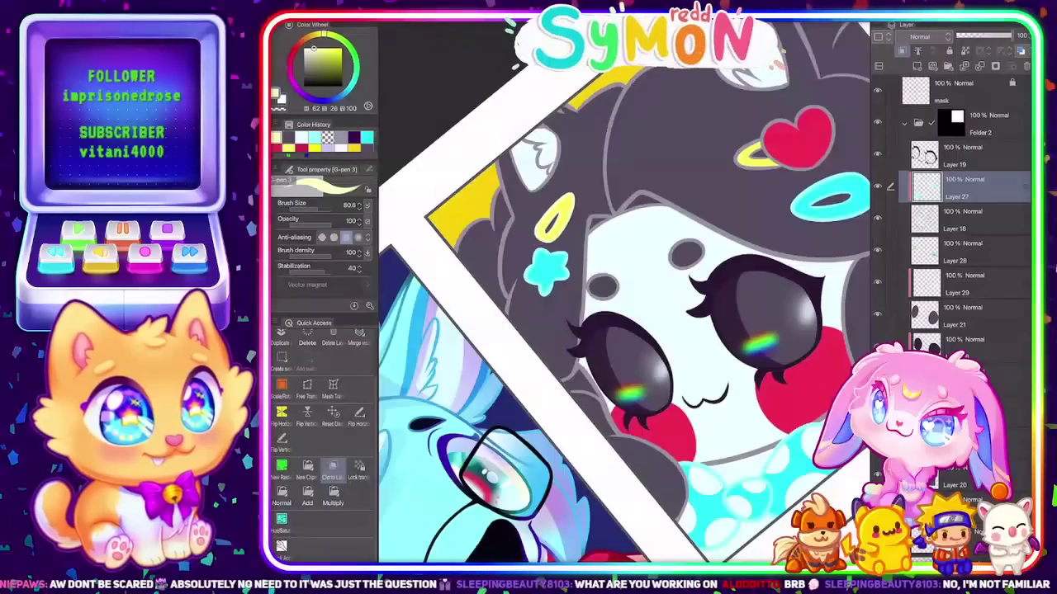
Recolour the outline of the yellow clip behind the red heart in pale yellow, including its inner edge
drag(735, 165, 747, 174)
scroll(624, 293, down, 3)
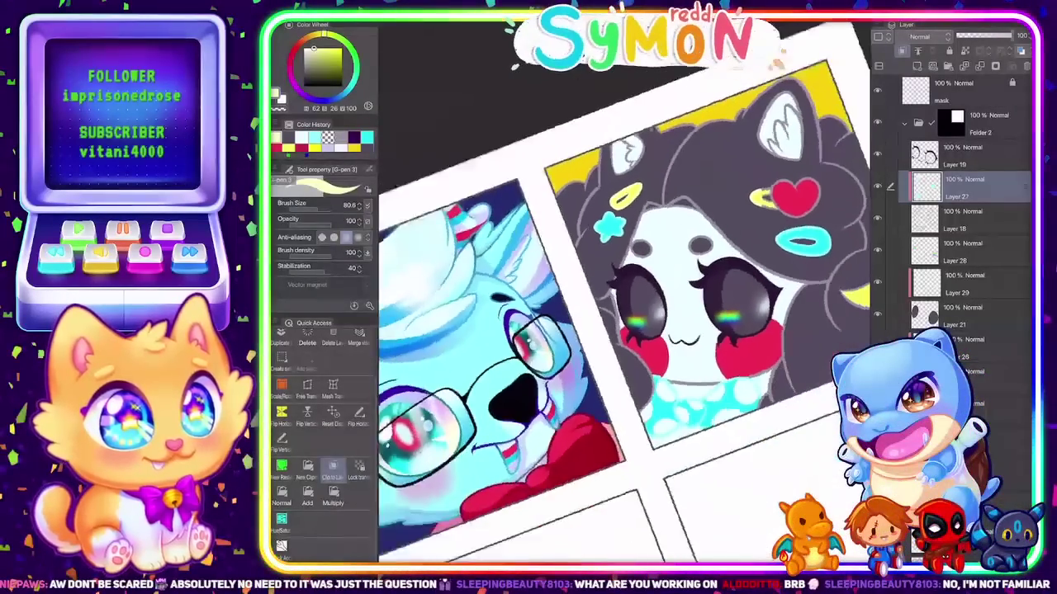
scroll(796, 230, up, 5)
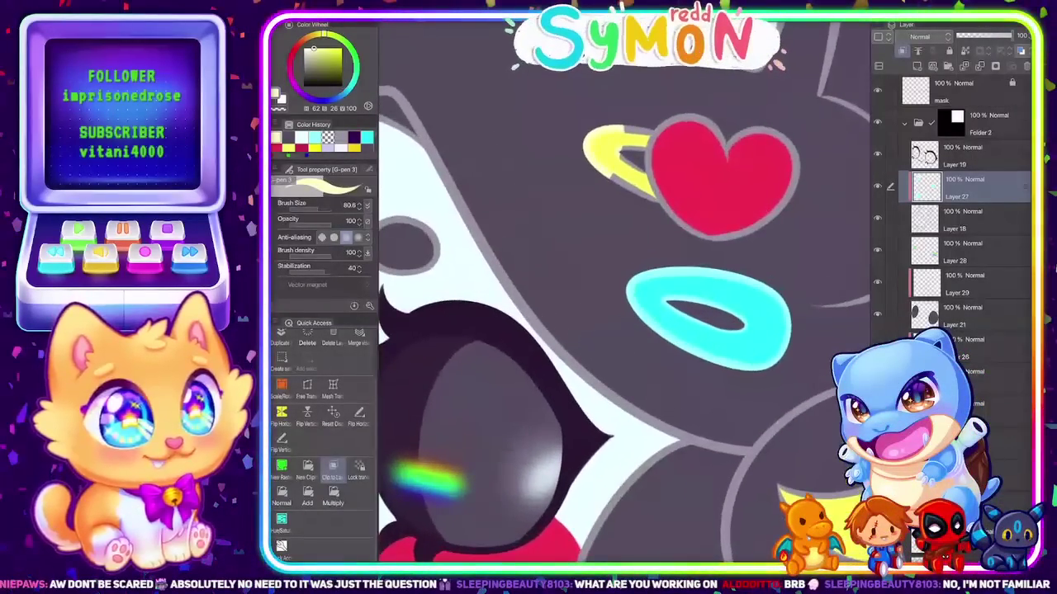
drag(651, 123, 633, 168)
key(ctrl+z)
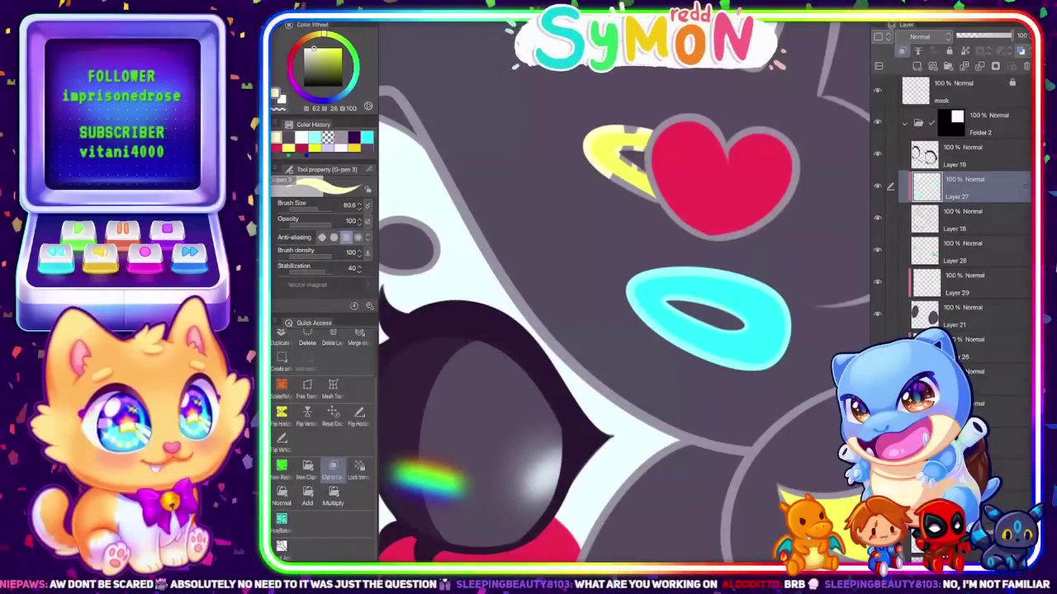
drag(638, 155, 626, 154)
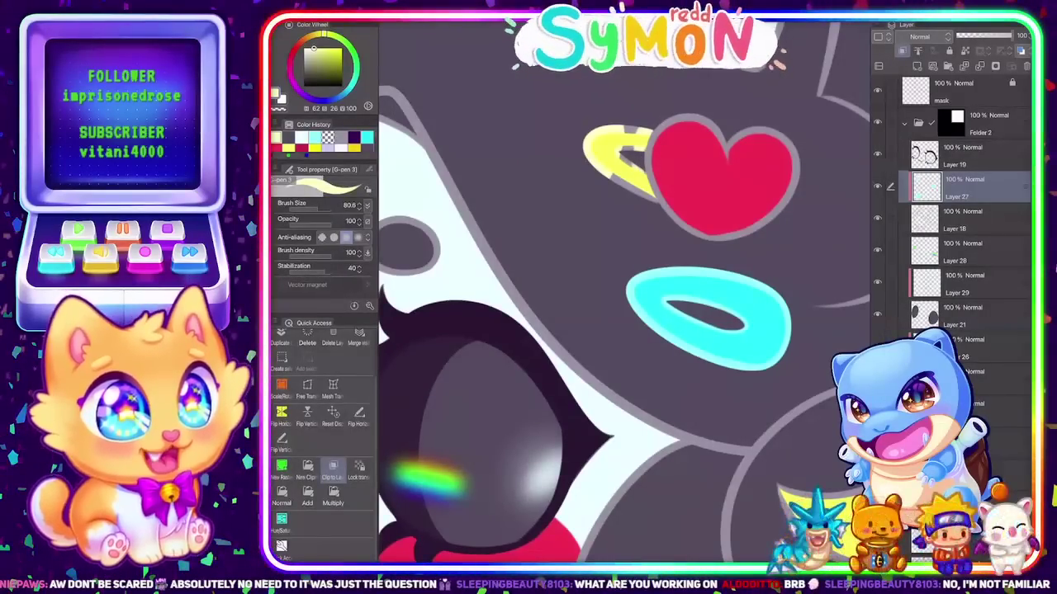
drag(654, 205, 644, 193)
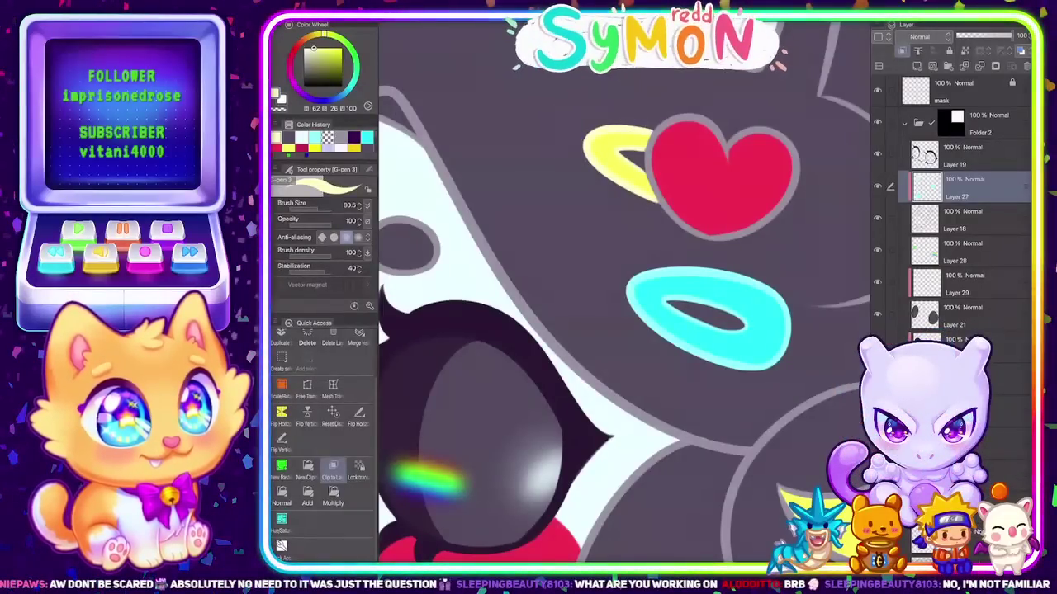
scroll(624, 289, down, 5)
scroll(624, 289, up, 4)
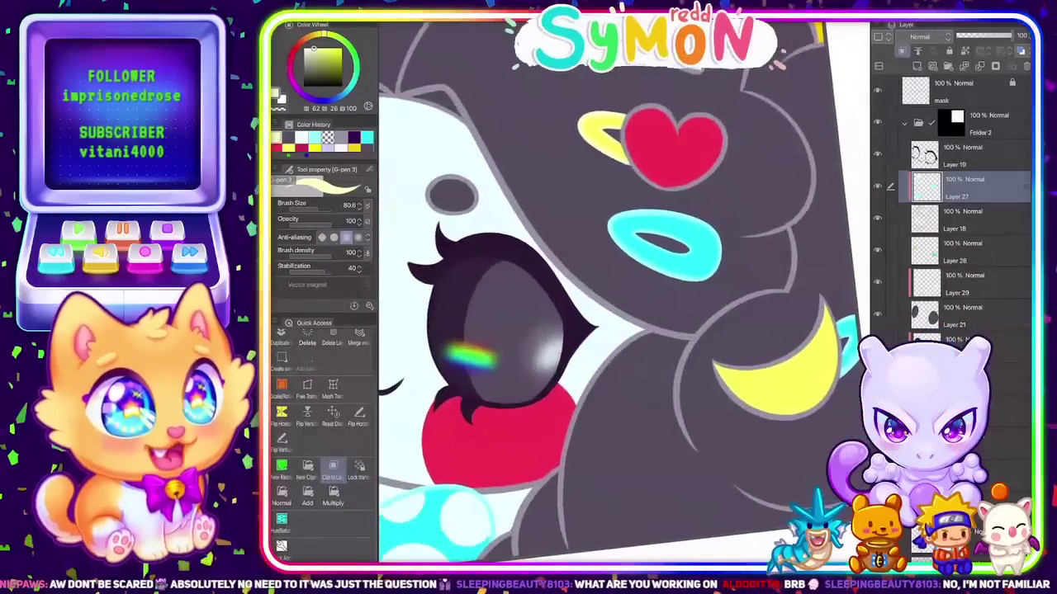
Trace the crescent moon accessory's outline in pale yellow along both its inner and outer curves
scroll(624, 289, down, 1)
scroll(624, 289, up, 4)
mouse_move(585, 237)
mouse_down()
mouse_move(663, 328)
mouse_move(716, 327)
mouse_up()
mouse_move(586, 228)
mouse_down()
mouse_move(712, 214)
mouse_move(768, 153)
mouse_move(785, 216)
mouse_up()
mouse_move(781, 178)
mouse_down()
mouse_move(789, 259)
mouse_move(757, 298)
mouse_up()
mouse_move(784, 249)
mouse_down()
mouse_move(769, 293)
mouse_move(733, 320)
mouse_up()
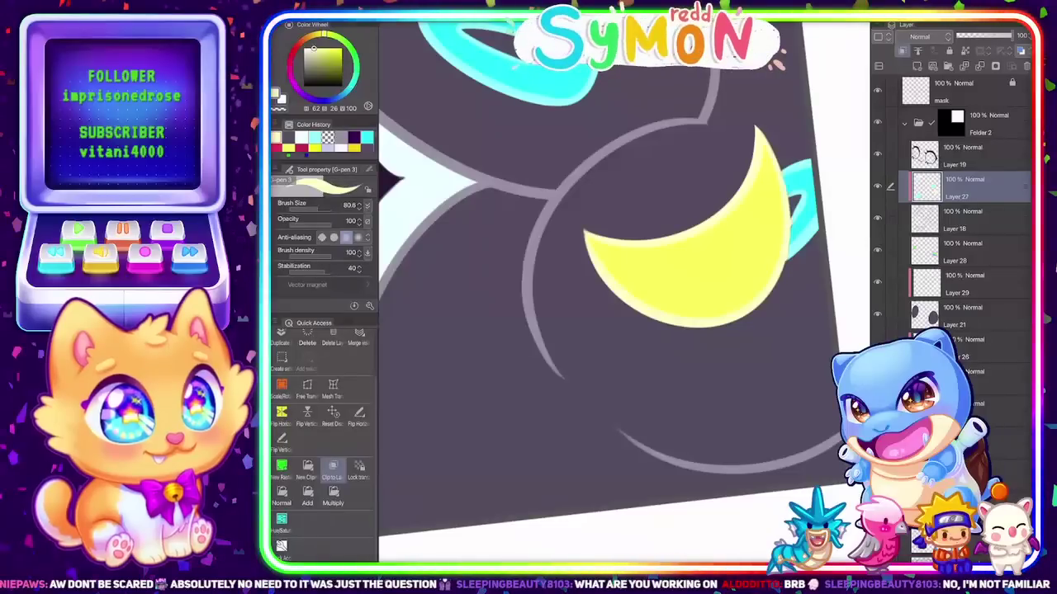
Recolour the outline of the cyan ring clip behind the crescent moon with cyan and light cyan
click(367, 138)
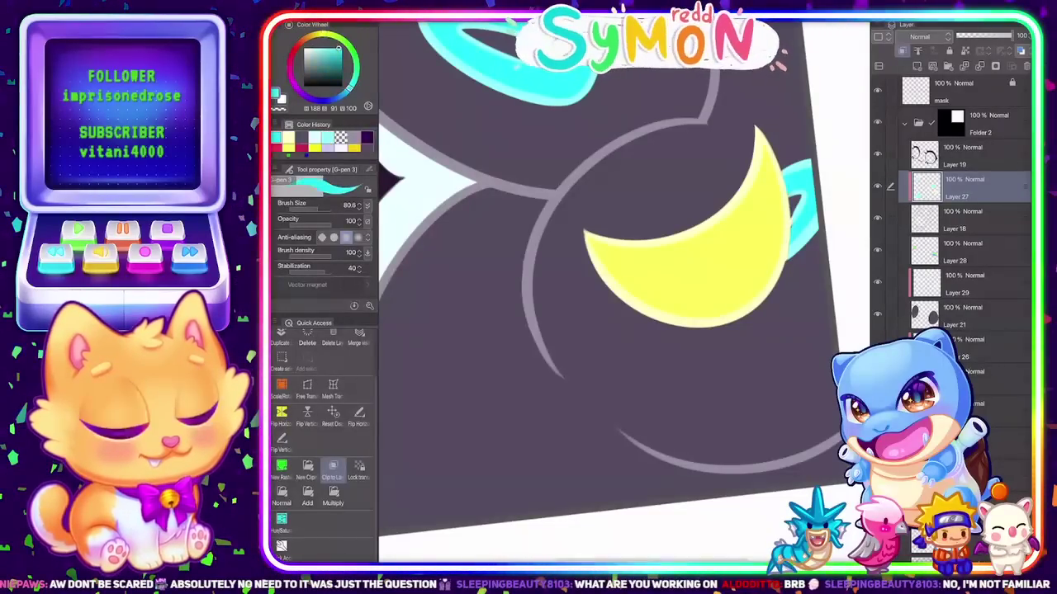
click(328, 138)
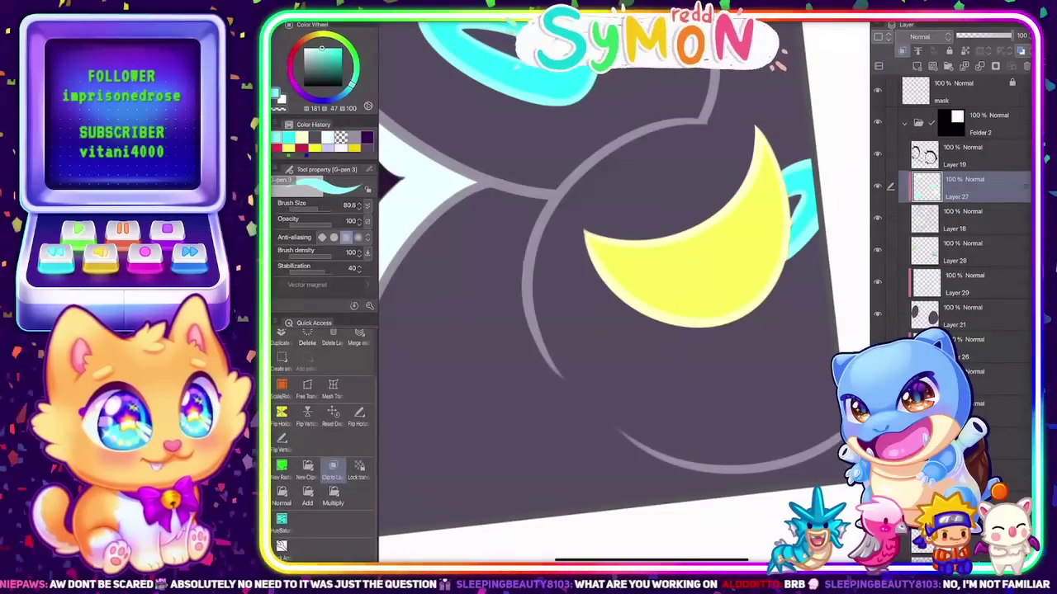
scroll(624, 289, down, 5)
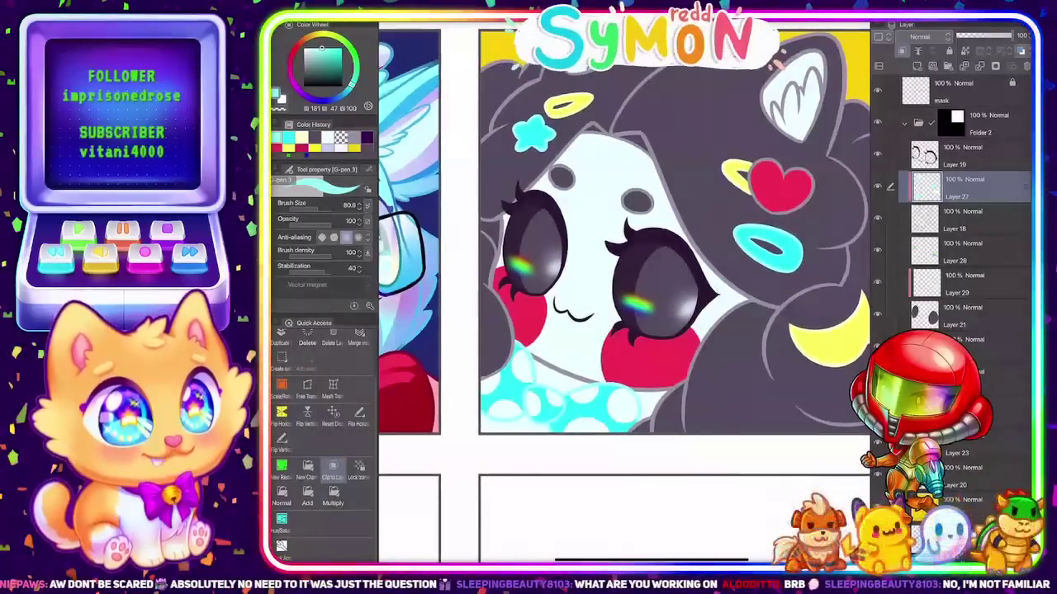
click(314, 137)
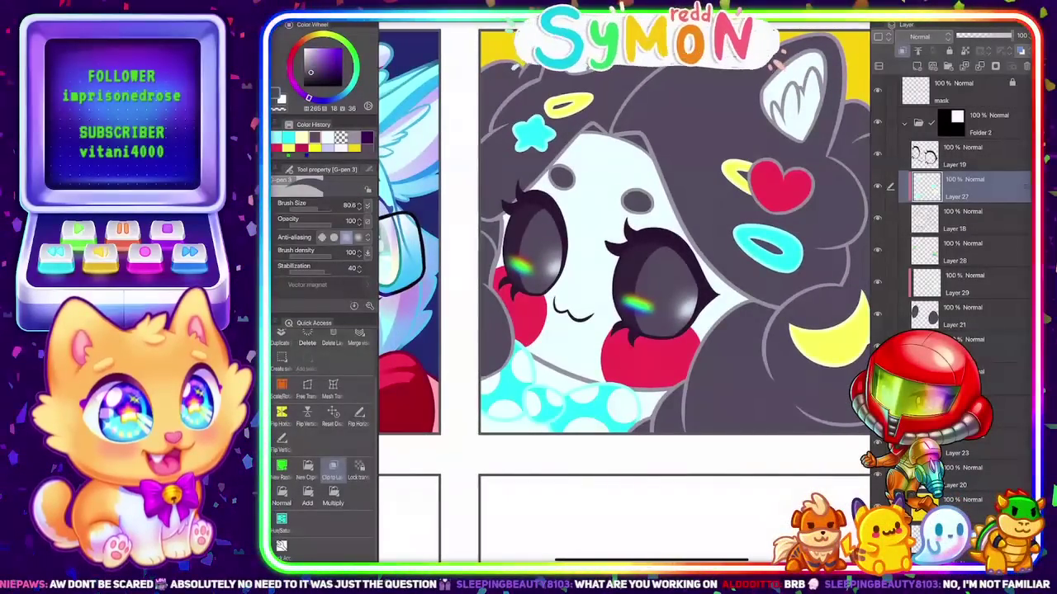
scroll(625, 289, down, 2)
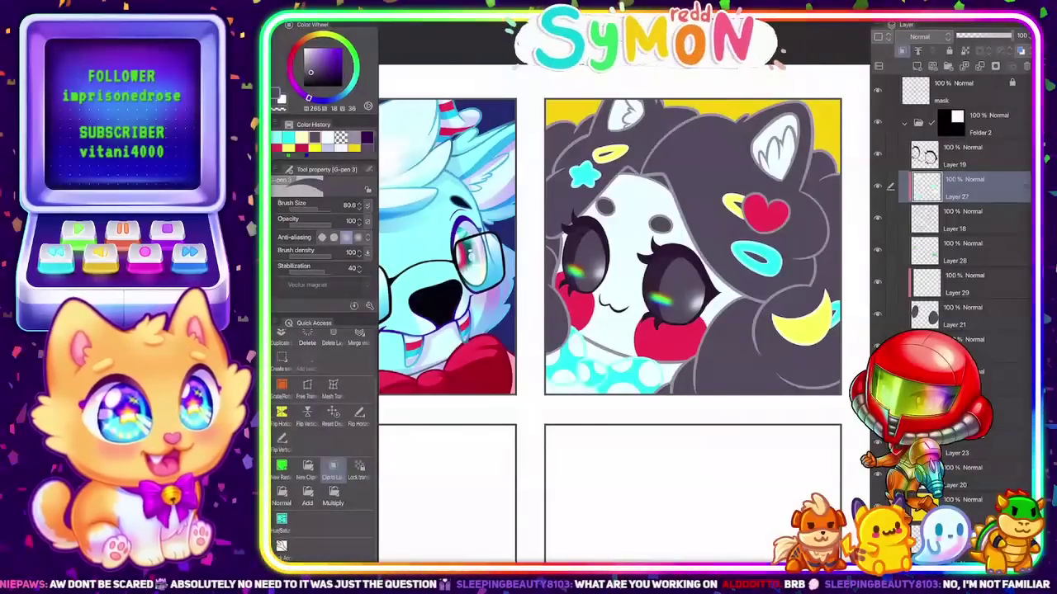
scroll(613, 347, up, 2)
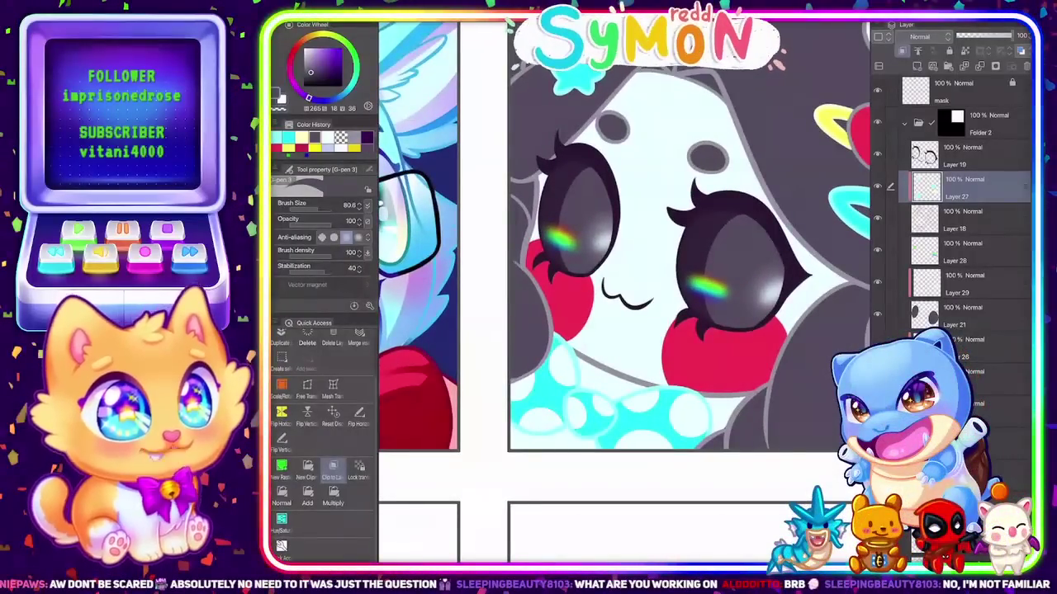
Lock the transparent pixels of the line art on Layer 19 and recolour the second-panel character's mouth line crimson
click(276, 149)
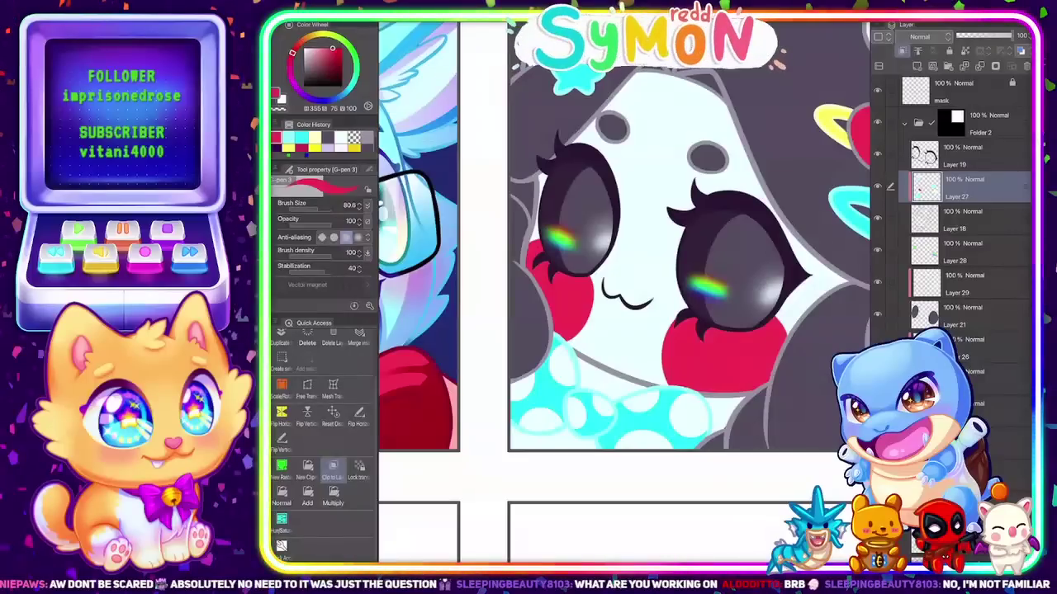
click(966, 155)
drag(602, 289, 645, 302)
key(ctrl+z)
click(359, 469)
Examine the second panel's recoloured mouth, eye glows and accessories at several sizes and look through the lower layers
scroll(713, 293, down, 5)
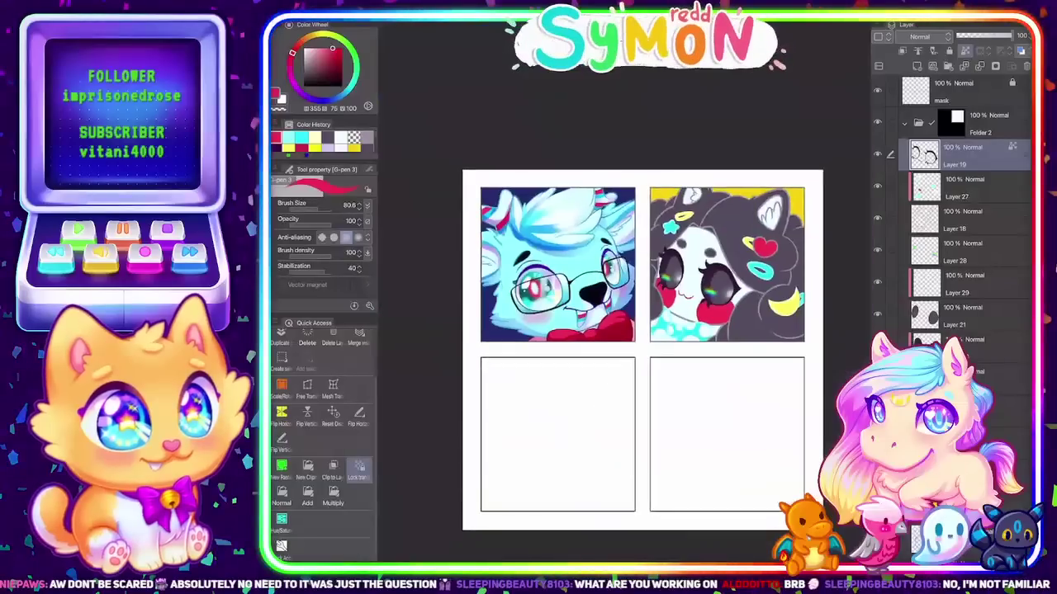
scroll(726, 289, up, 4)
scroll(725, 285, down, 1)
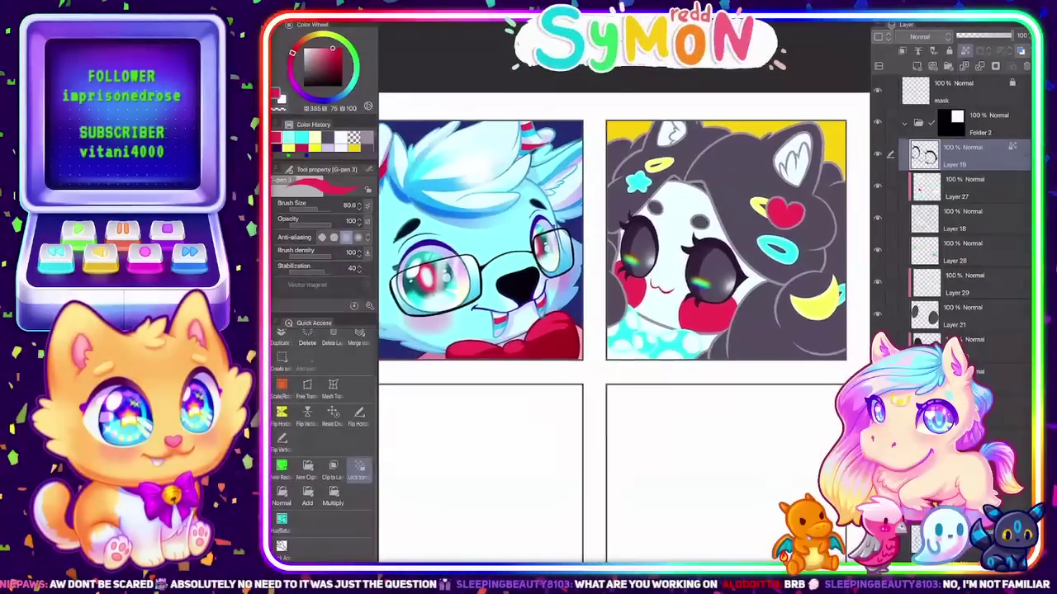
scroll(726, 280, up, 2)
scroll(706, 214, up, 1)
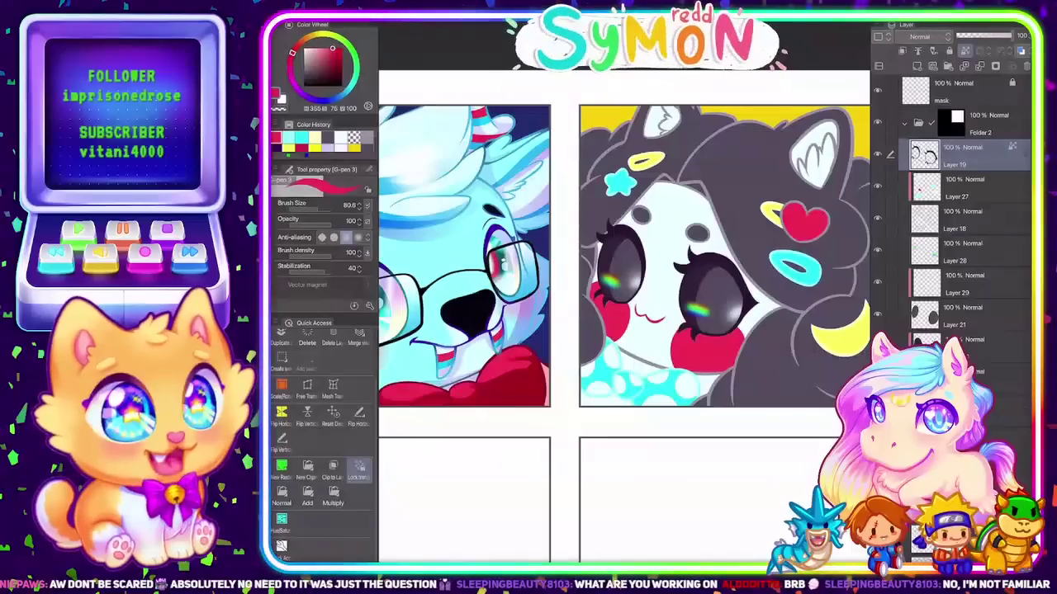
scroll(644, 293, down, 2)
scroll(726, 313, up, 2)
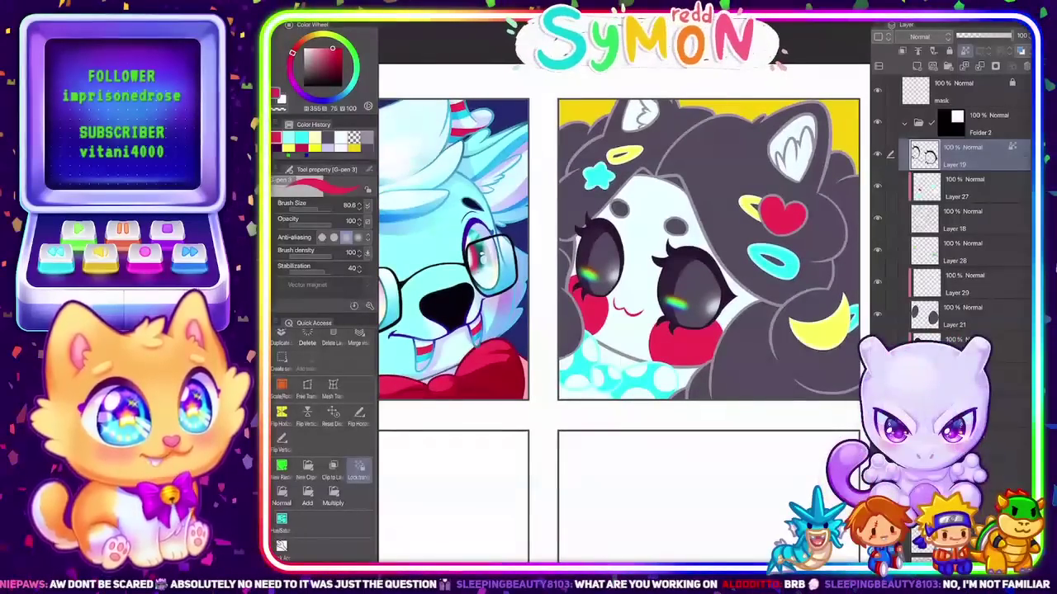
scroll(624, 256, down, 2)
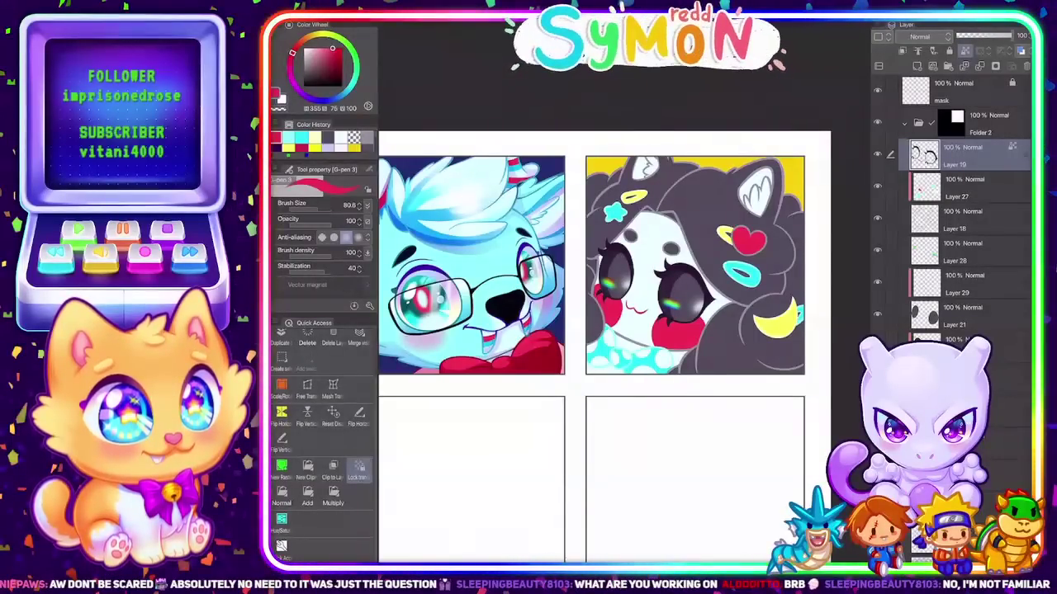
scroll(949, 214, down, 3)
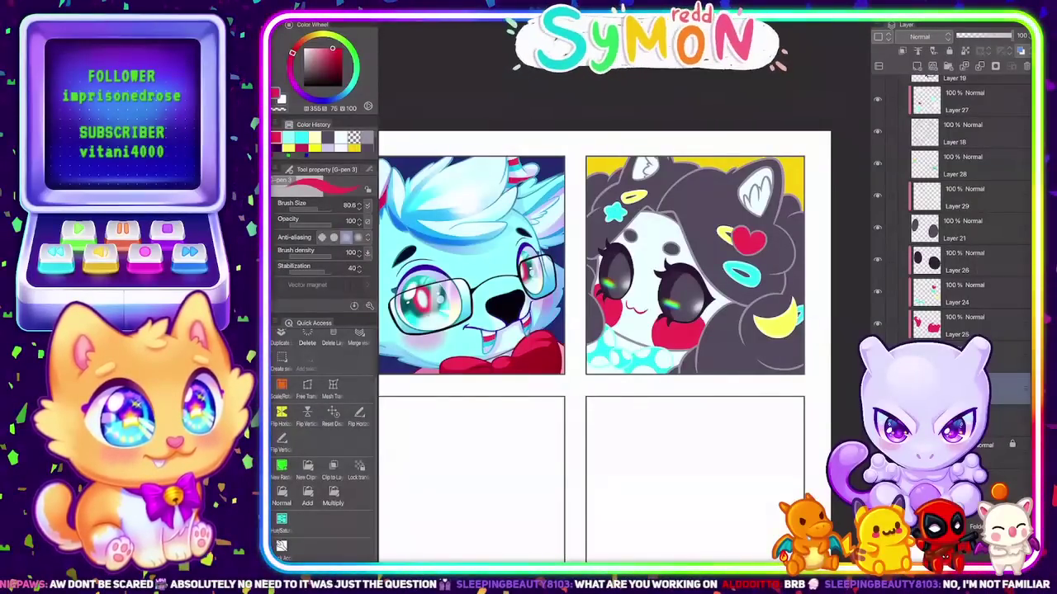
scroll(958, 215, up, 2)
click(975, 154)
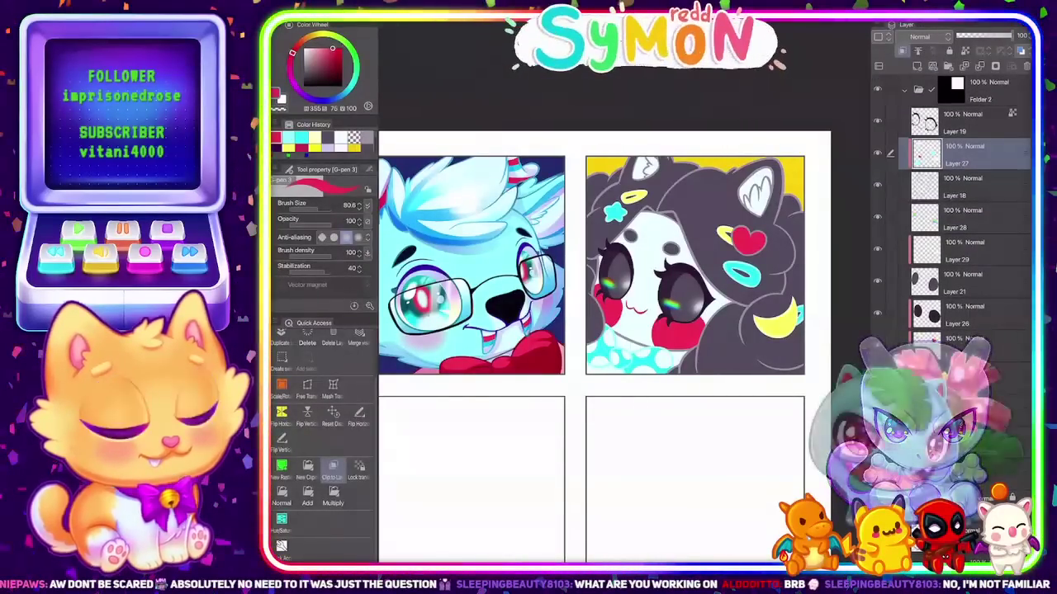
key(ctrl+shift+n)
scroll(698, 245, up, 3)
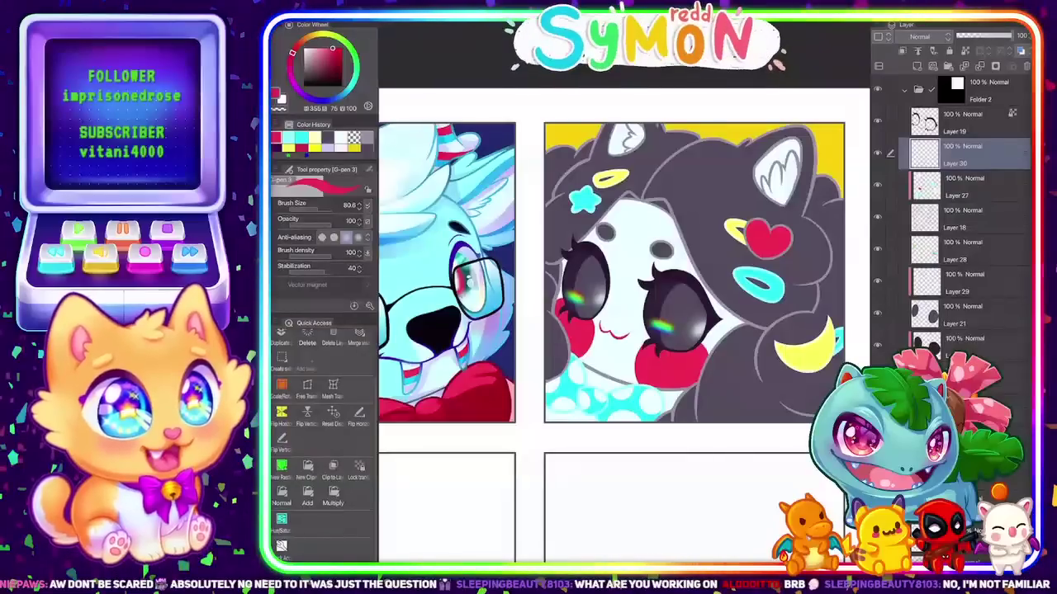
click(975, 187)
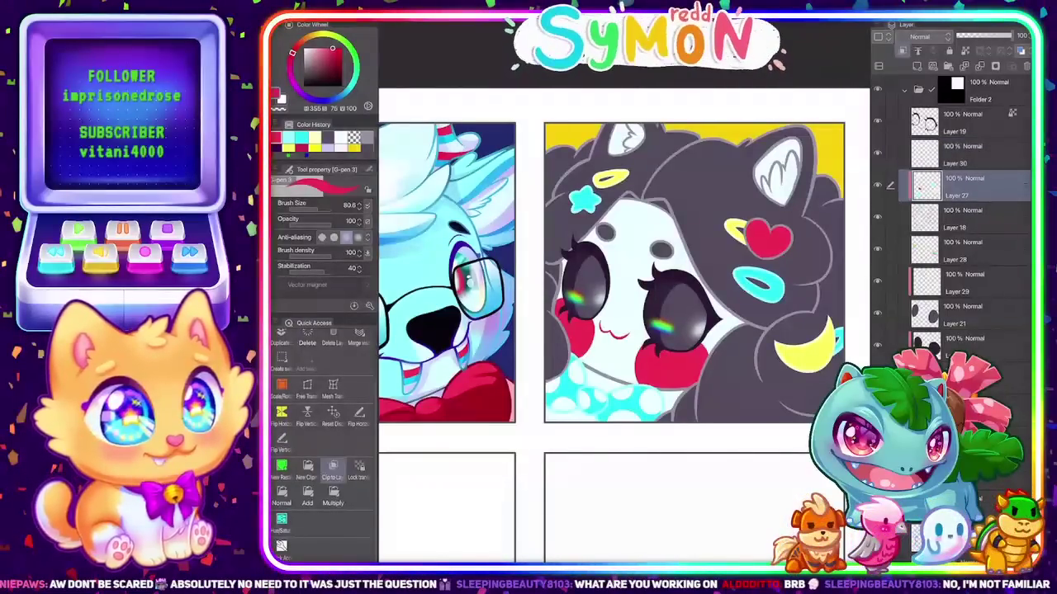
click(974, 154)
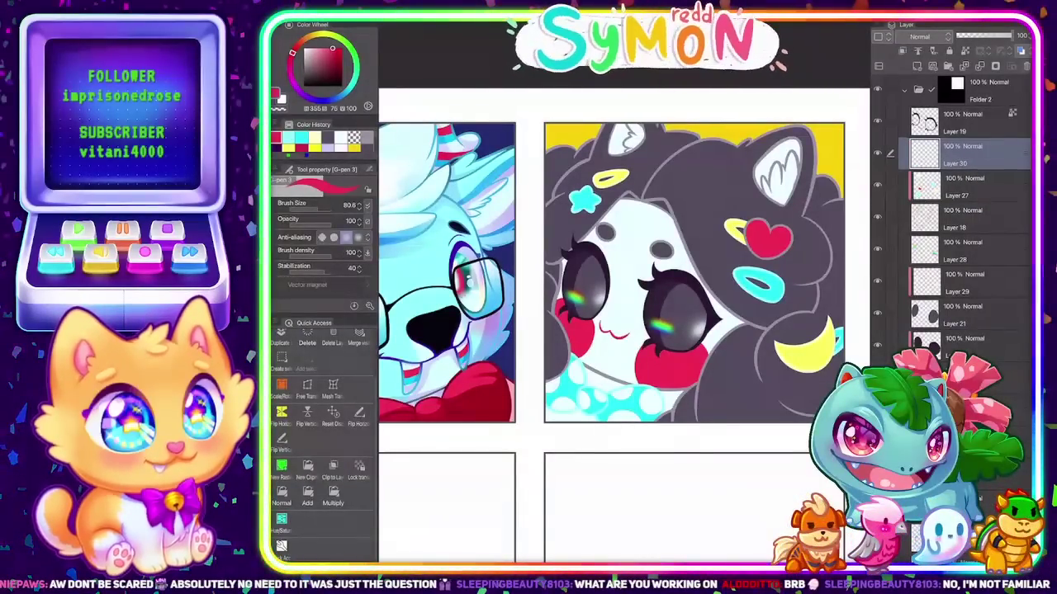
key(ctrl+e)
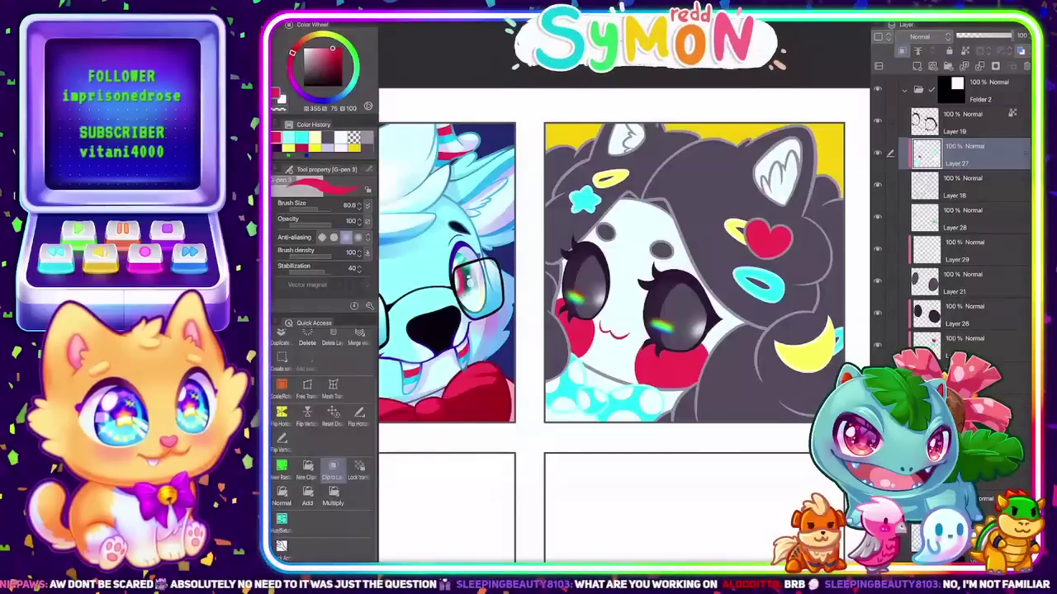
Recolour the outline of the red heart hair clip on Layer 27 with a softer pinkish red
click(328, 137)
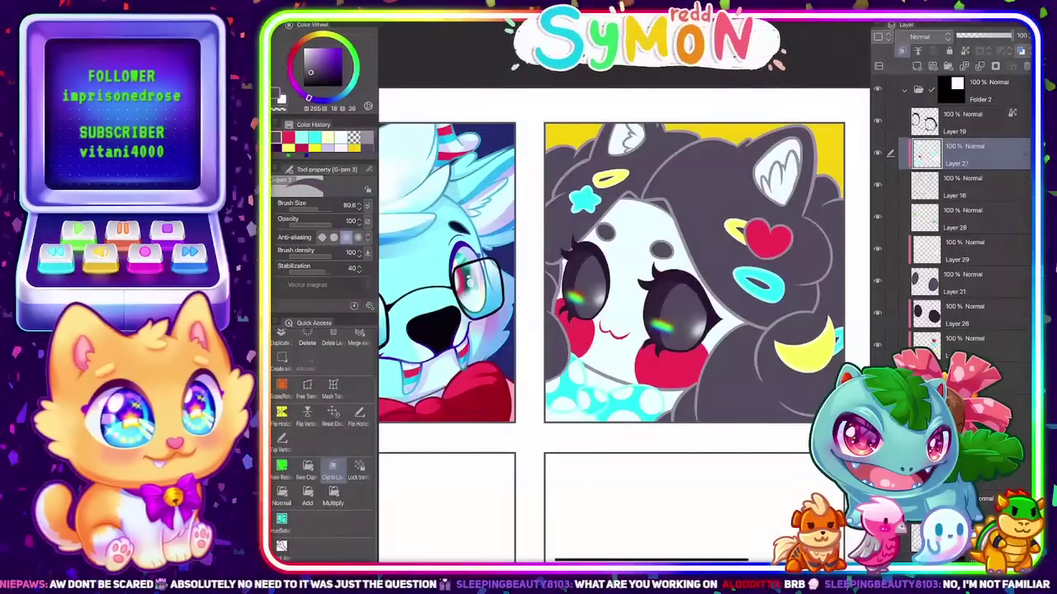
click(288, 138)
drag(332, 50, 324, 48)
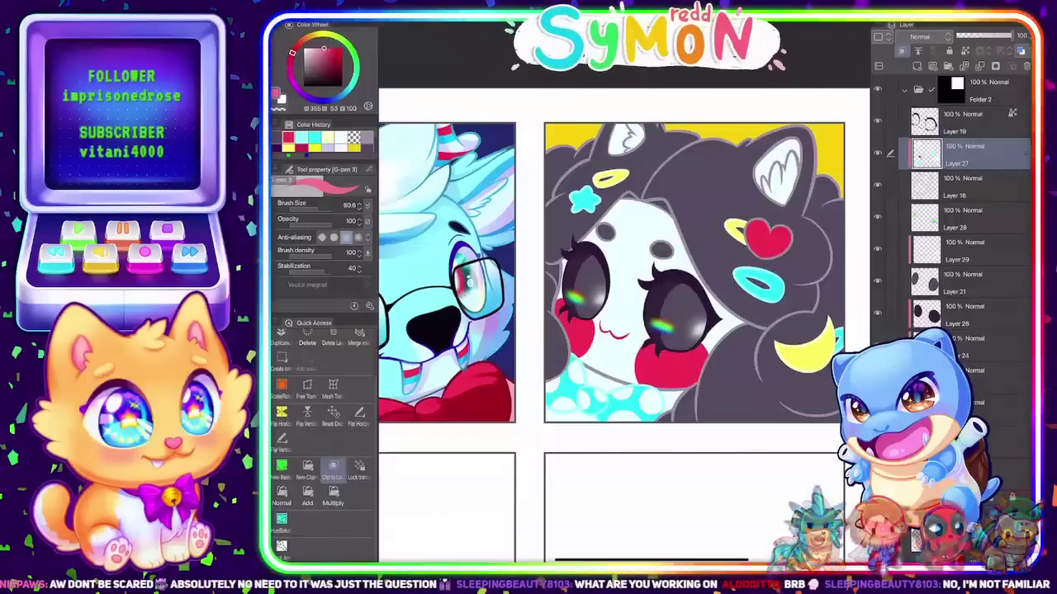
mouse_move(768, 223)
mouse_down()
mouse_move(793, 240)
mouse_move(787, 250)
mouse_up()
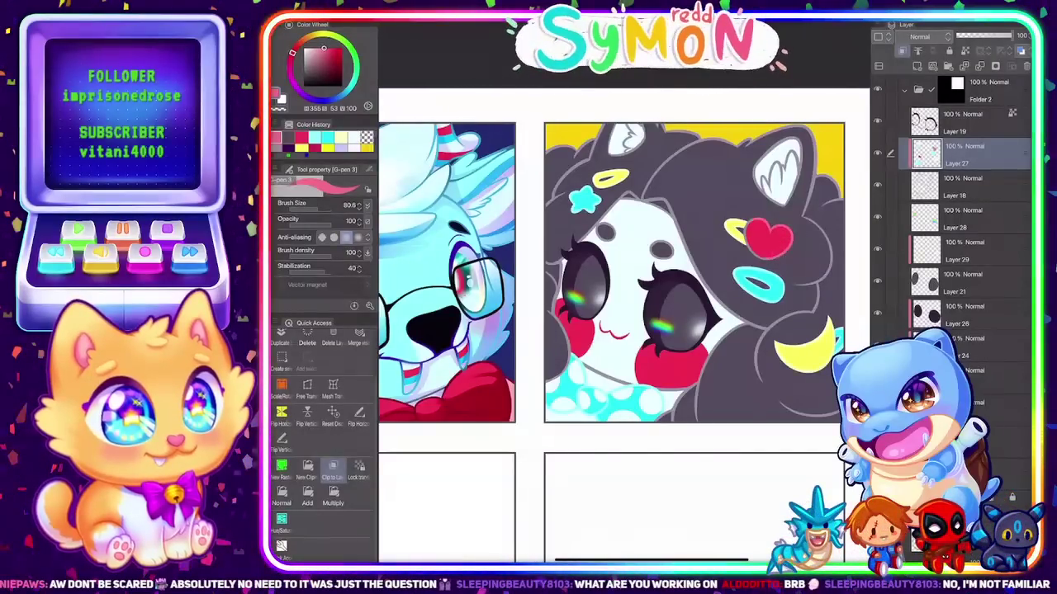
scroll(776, 274, up, 5)
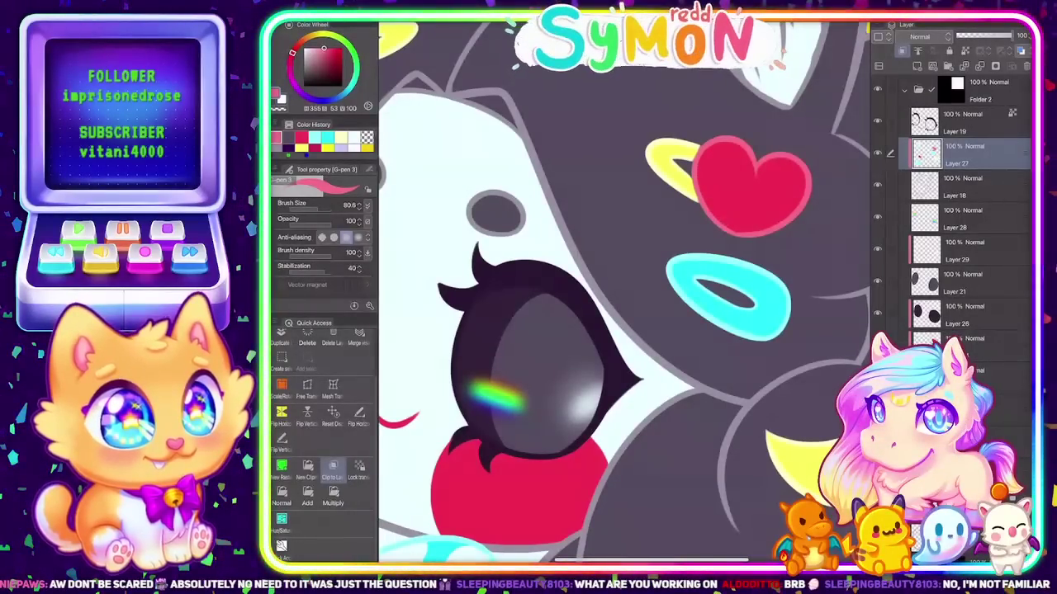
scroll(625, 293, down, 5)
scroll(753, 264, up, 2)
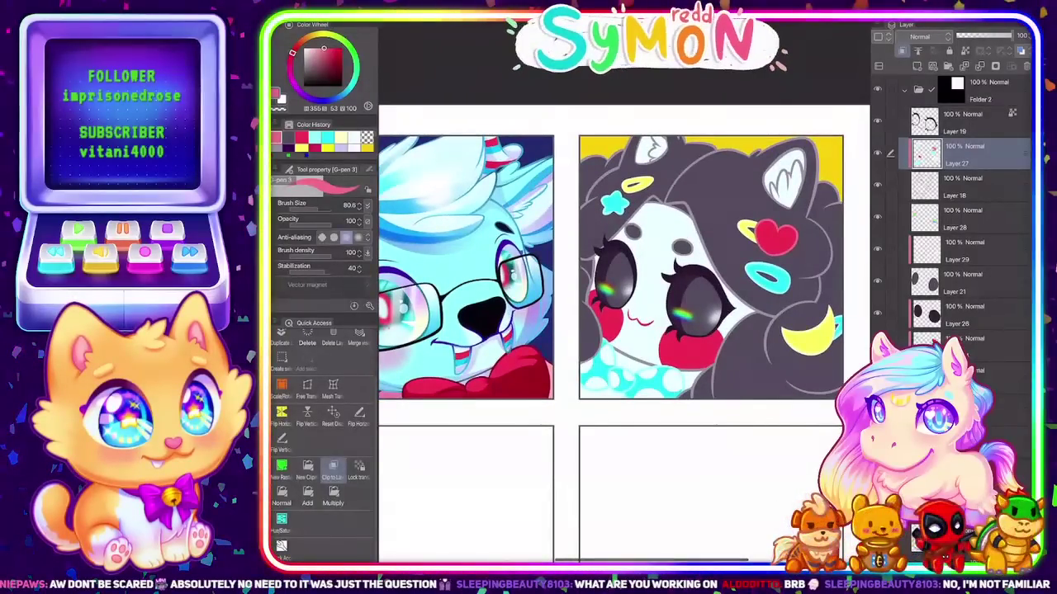
click(968, 219)
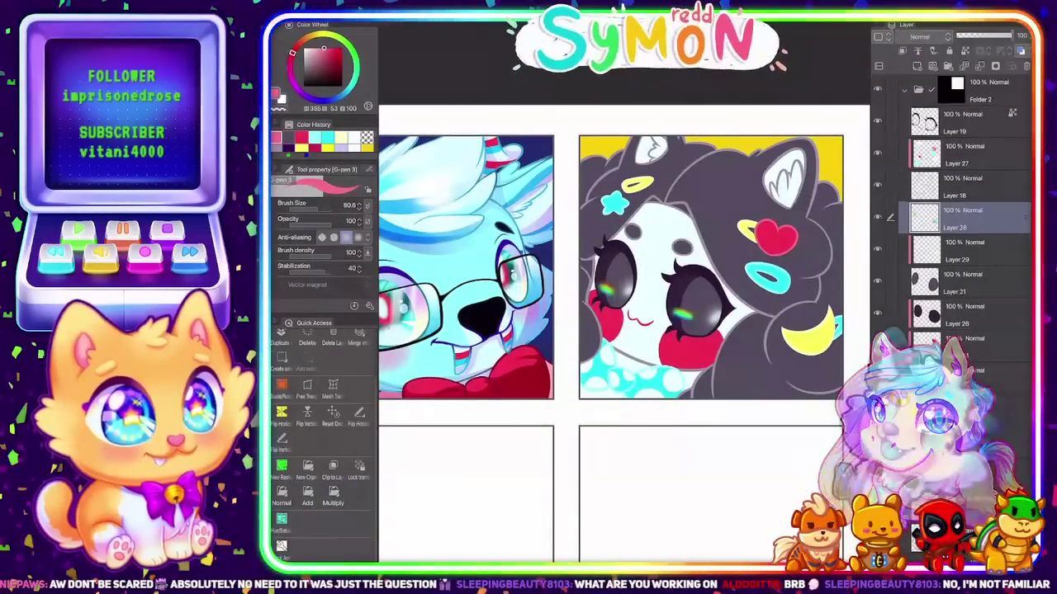
click(877, 185)
click(877, 184)
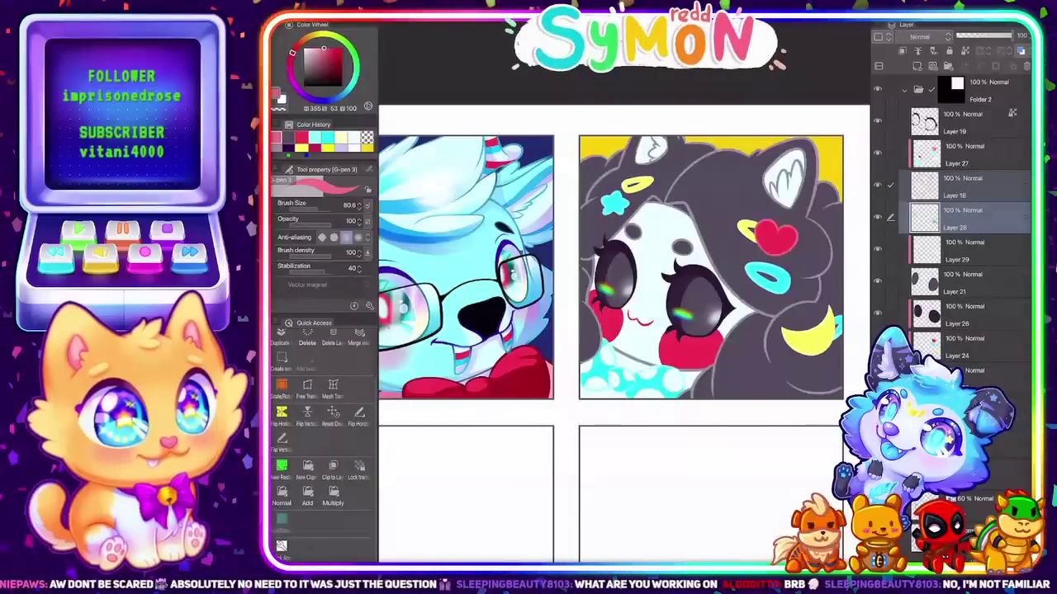
key(e)
scroll(950, 223, down, 1)
scroll(966, 248, down, 1)
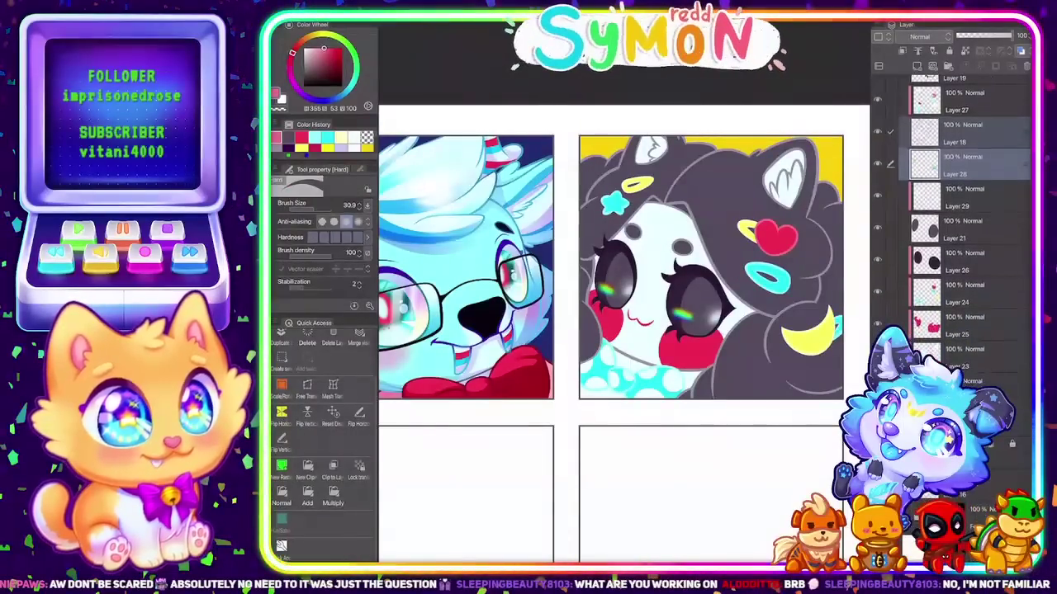
Scatter small crimson dots over the second-panel character's dark hair on Layer 24 with the G-pen
click(970, 294)
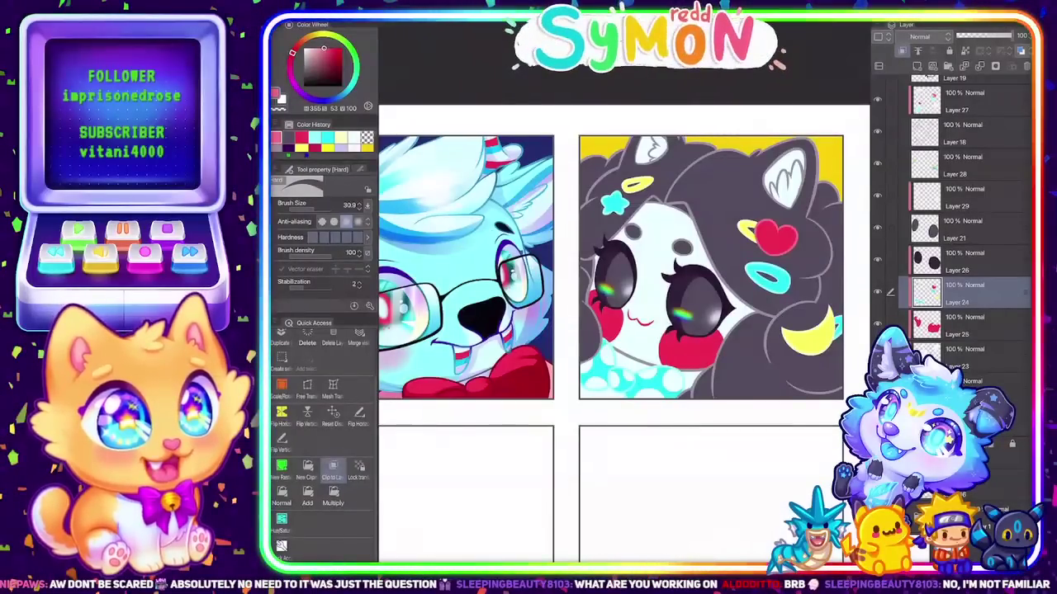
key(p)
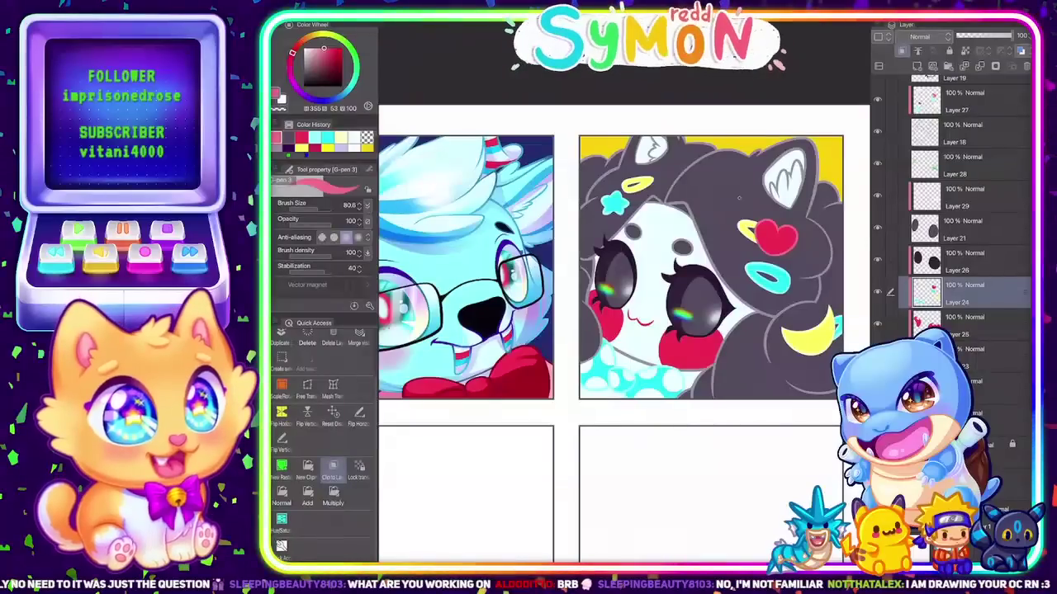
click(739, 199)
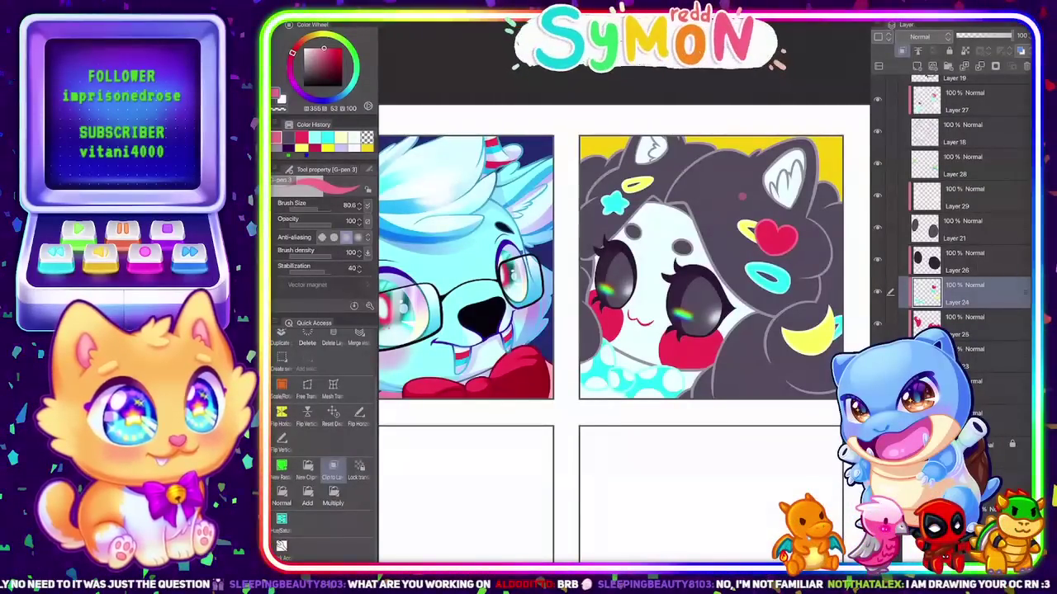
click(288, 137)
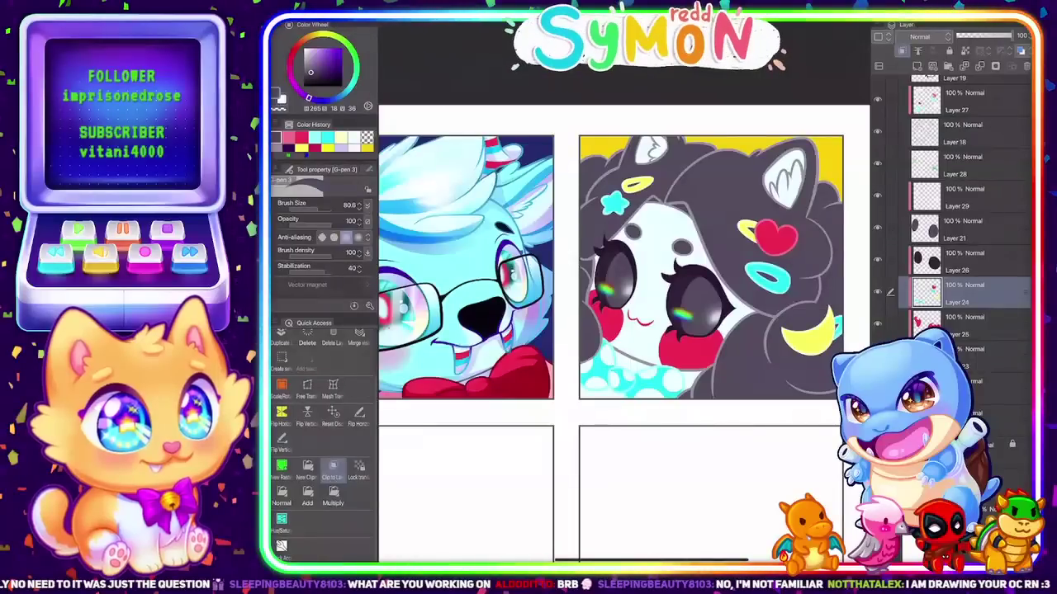
click(302, 138)
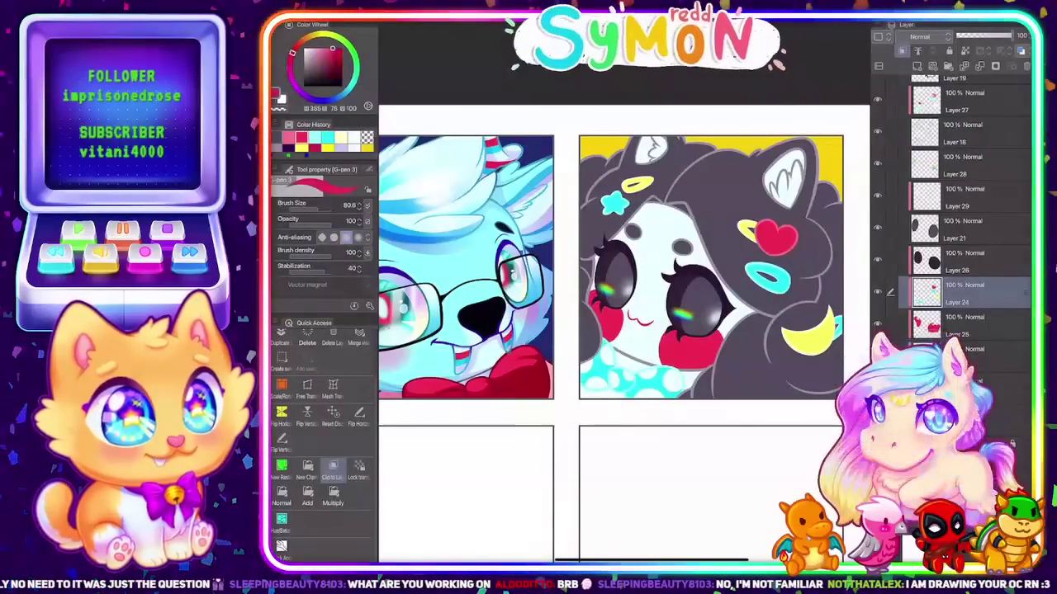
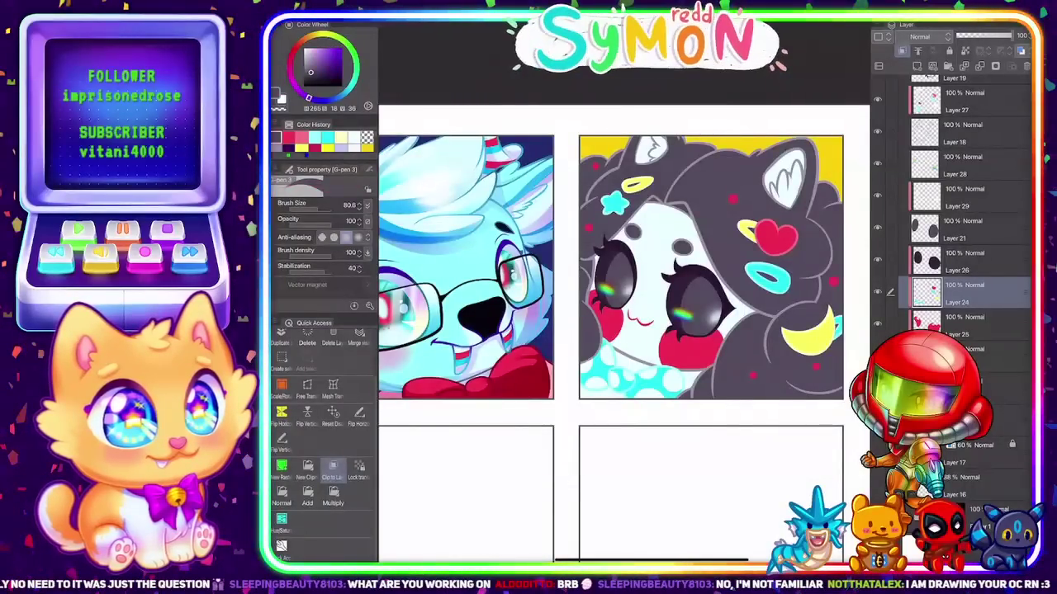
Add small cyan dots between the crimson ones across the second-panel character's dark hair
click(328, 138)
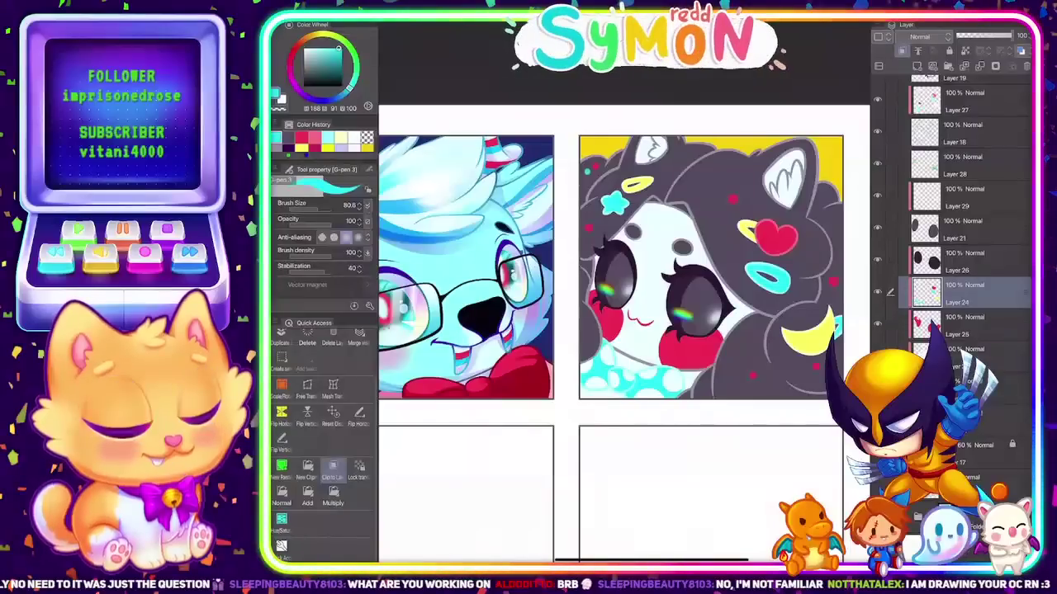
click(740, 178)
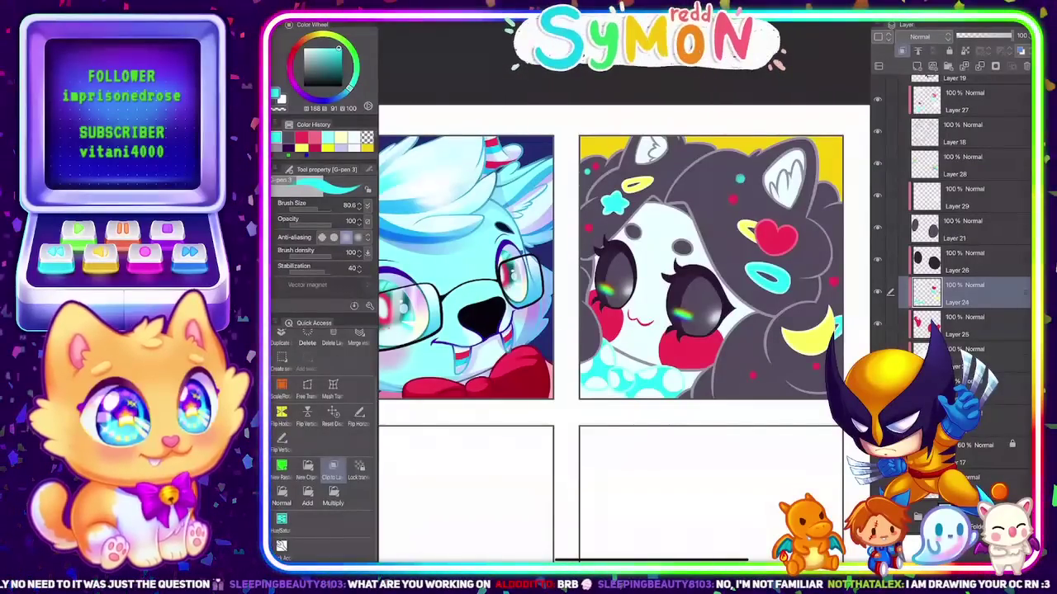
click(673, 164)
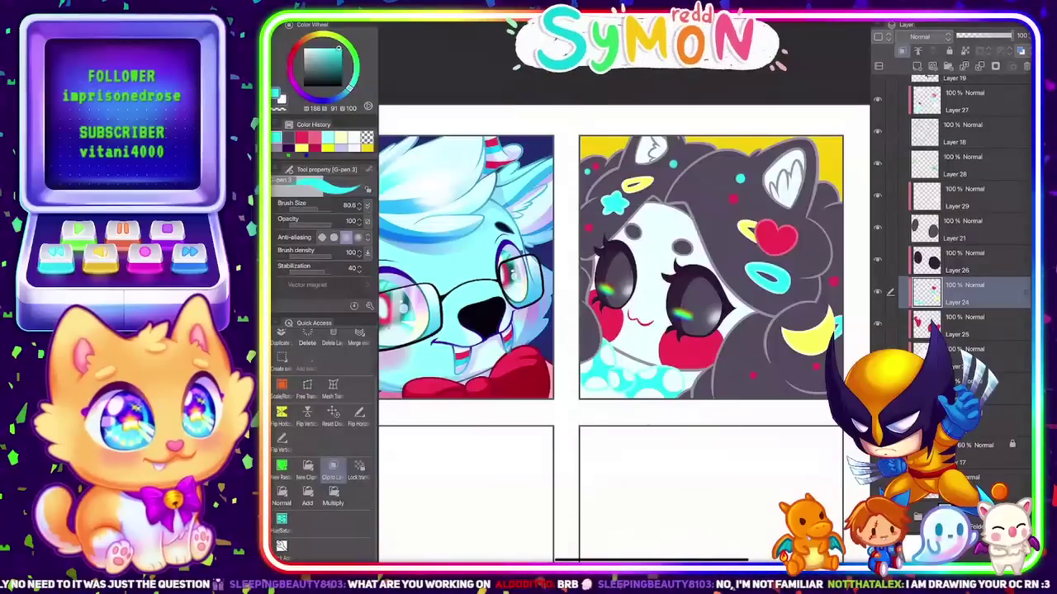
click(799, 263)
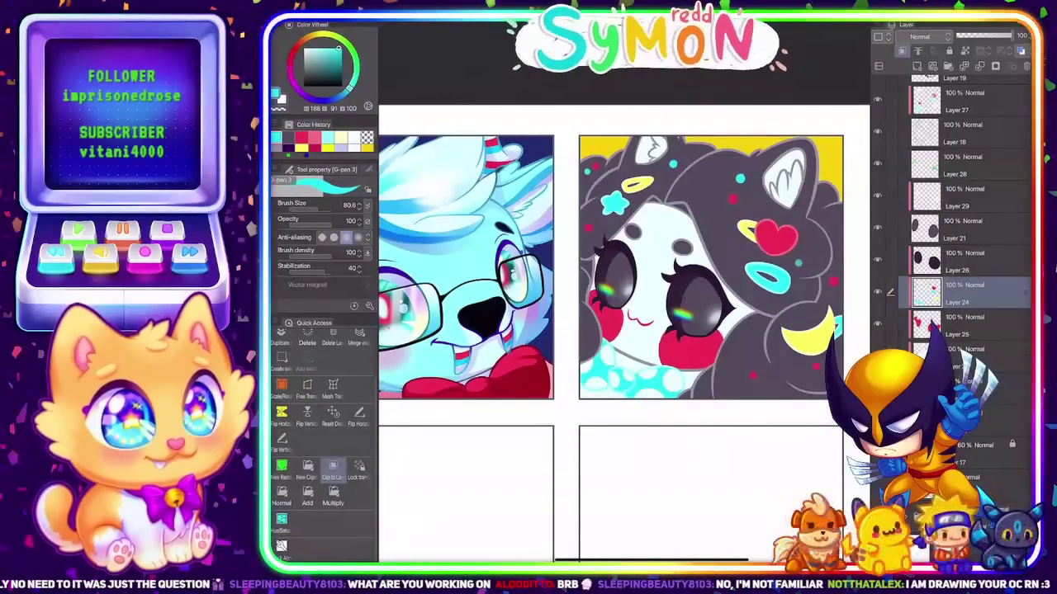
key(ctrl+z)
click(820, 245)
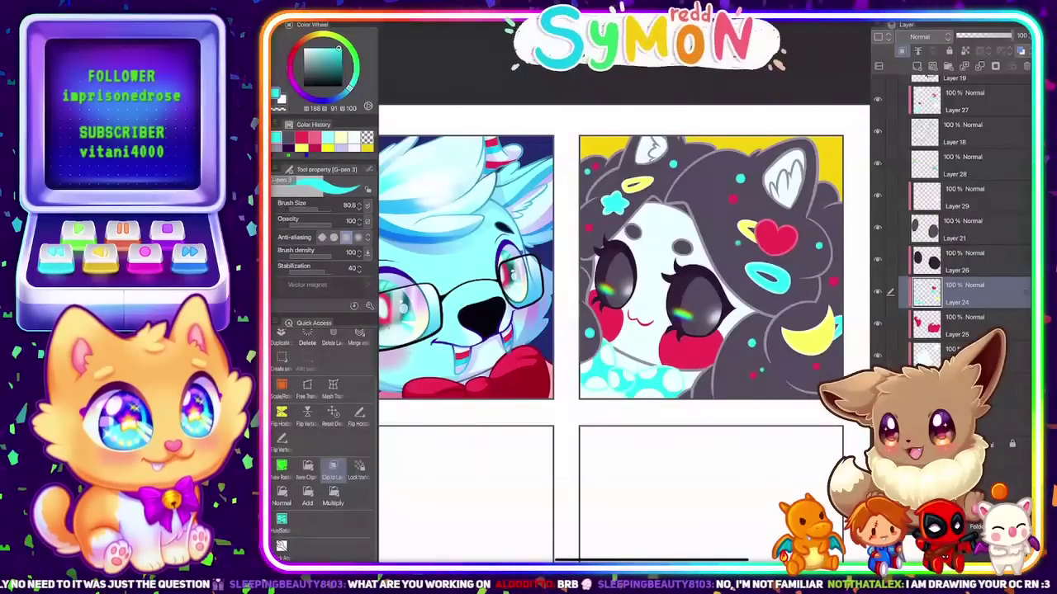
Sample the crescent moon's yellow and scatter small yellow dots across the second-panel character's hair
click(288, 138)
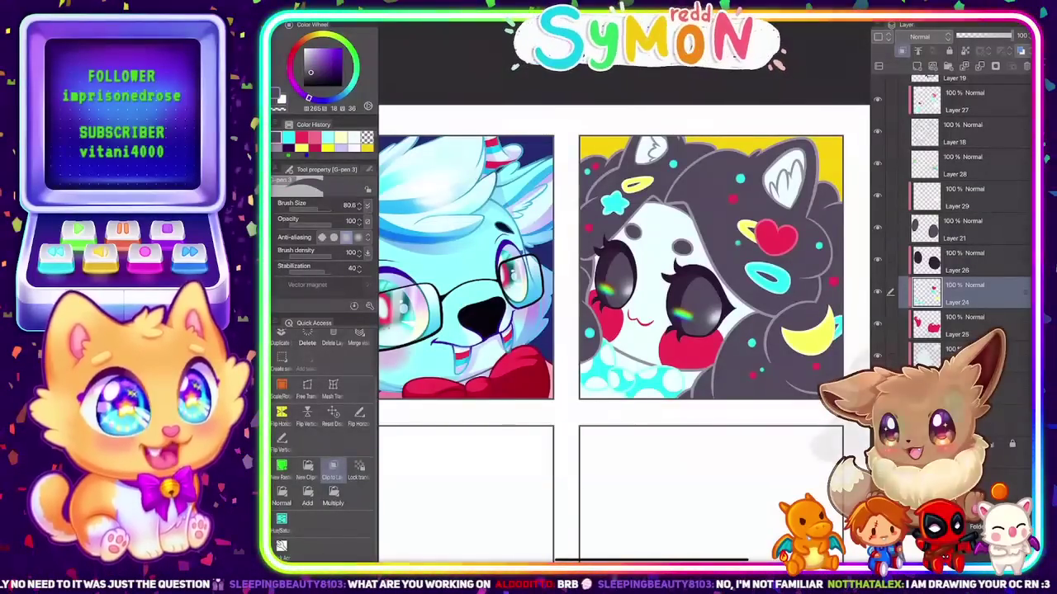
mouse_move(273, 297)
mouse_down()
mouse_move(304, 297)
mouse_move(274, 297)
mouse_up()
alt+click(809, 337)
click(834, 219)
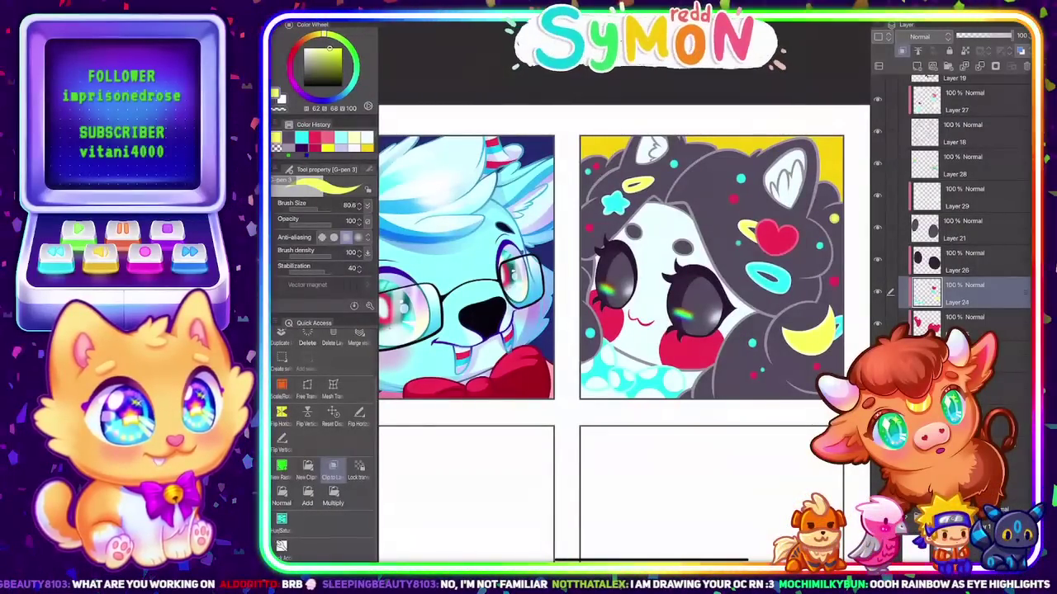
click(707, 194)
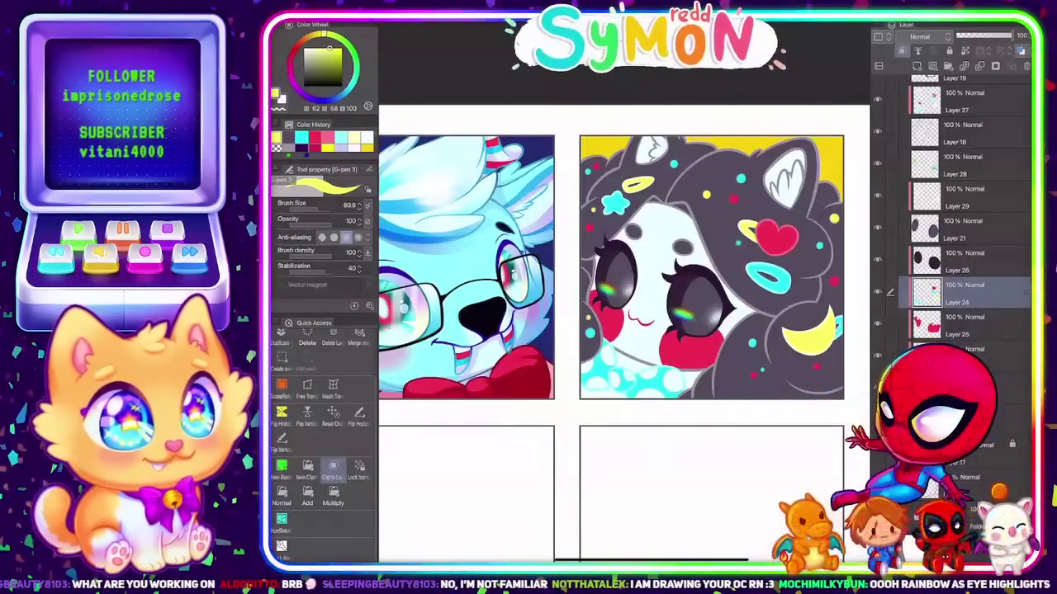
click(722, 381)
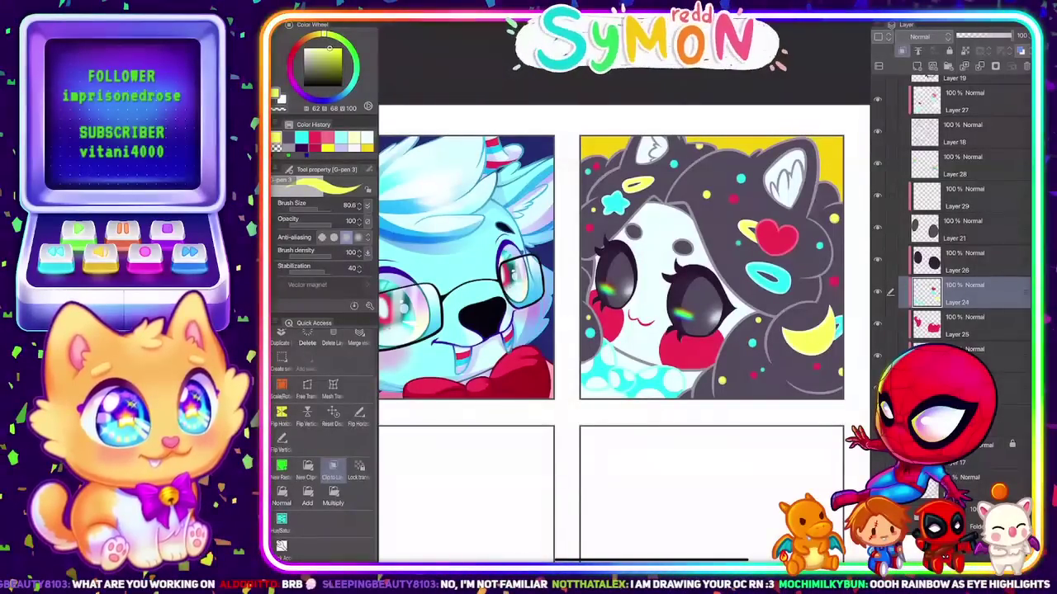
Examine the dotted hair in the second panel at several sizes and compare it with the first panel
scroll(624, 306, down, 5)
scroll(625, 305, up, 4)
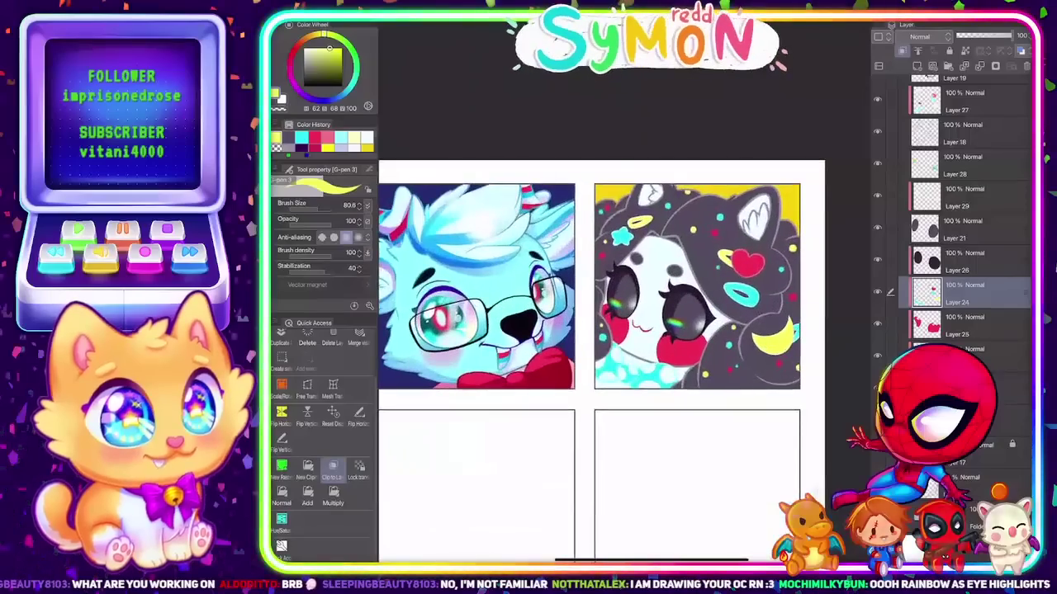
scroll(661, 313, down, 4)
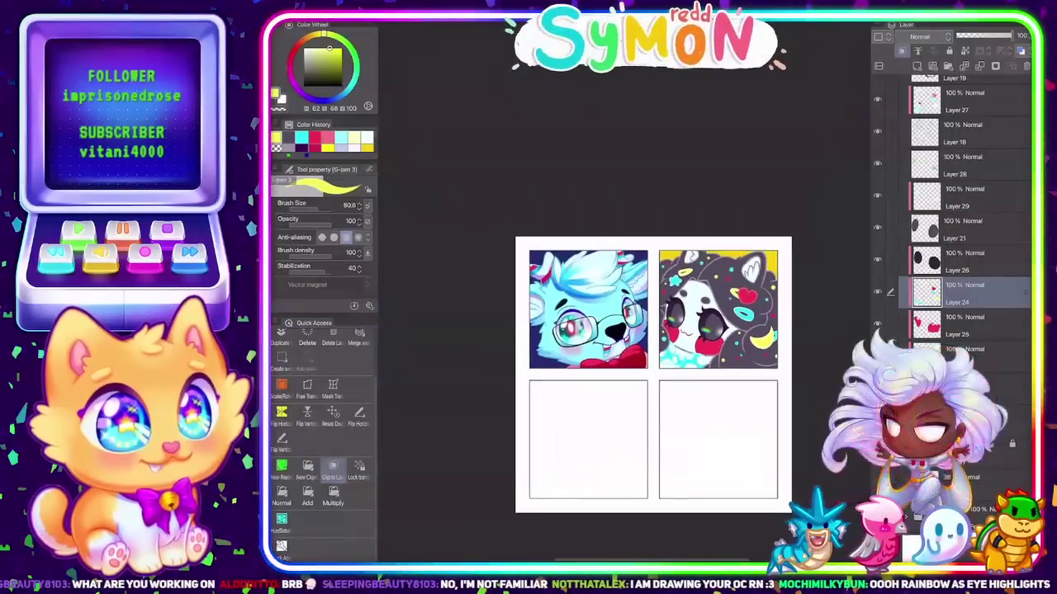
scroll(652, 305, up, 3)
key(ctrl+plus)
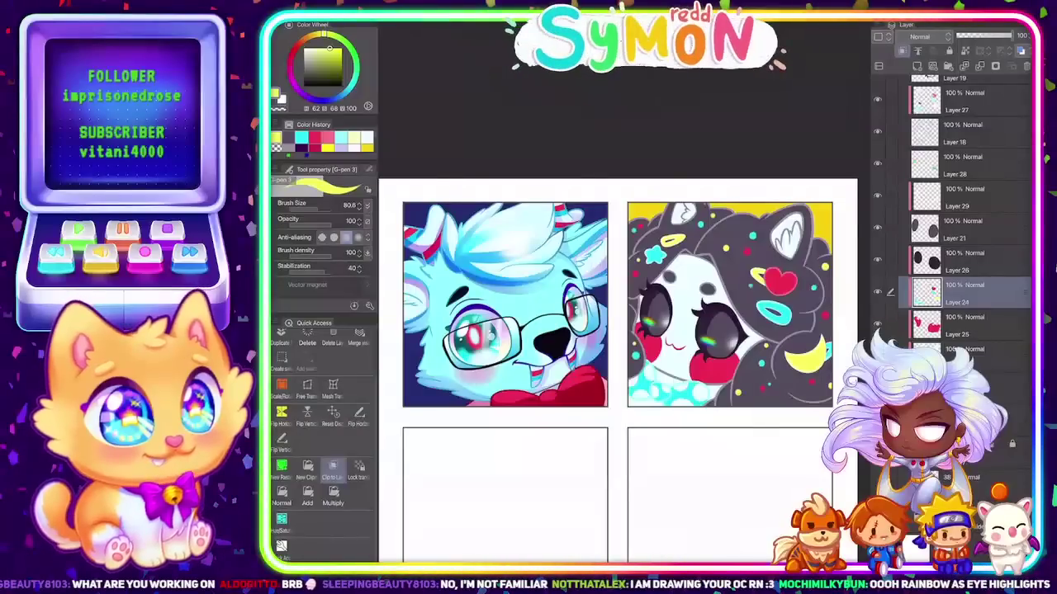
scroll(618, 394, up, 3)
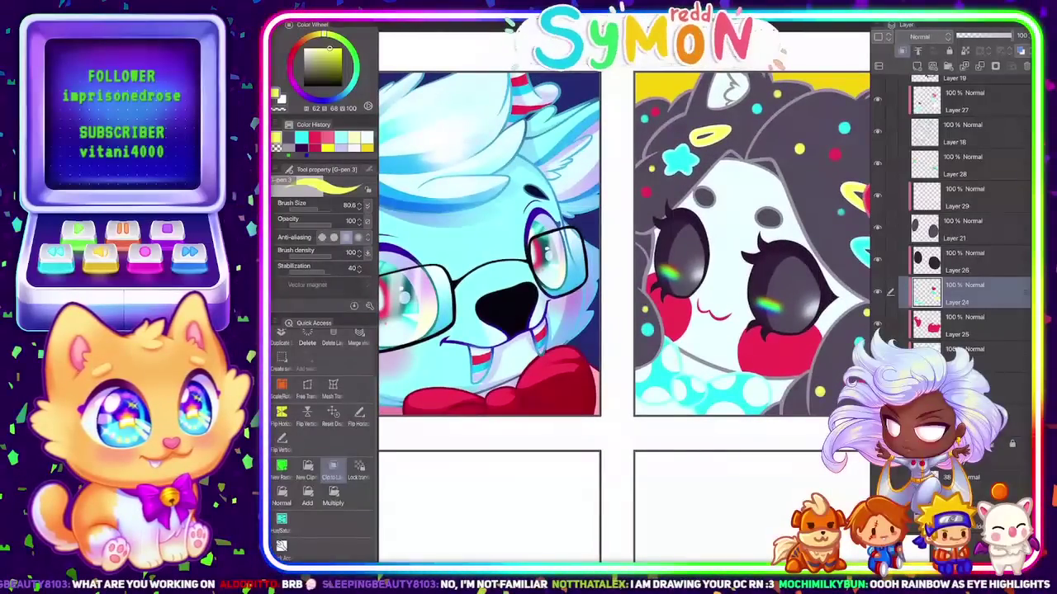
Choose crimson and cyan for the G-pen and touch up the small dots in the second-panel character's hair
alt+click(677, 263)
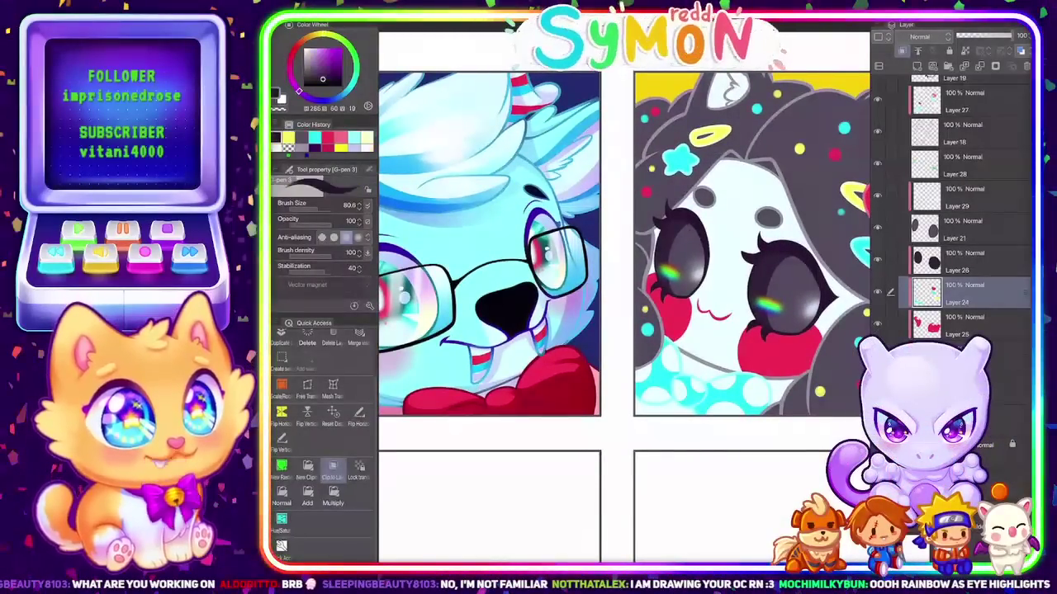
click(328, 138)
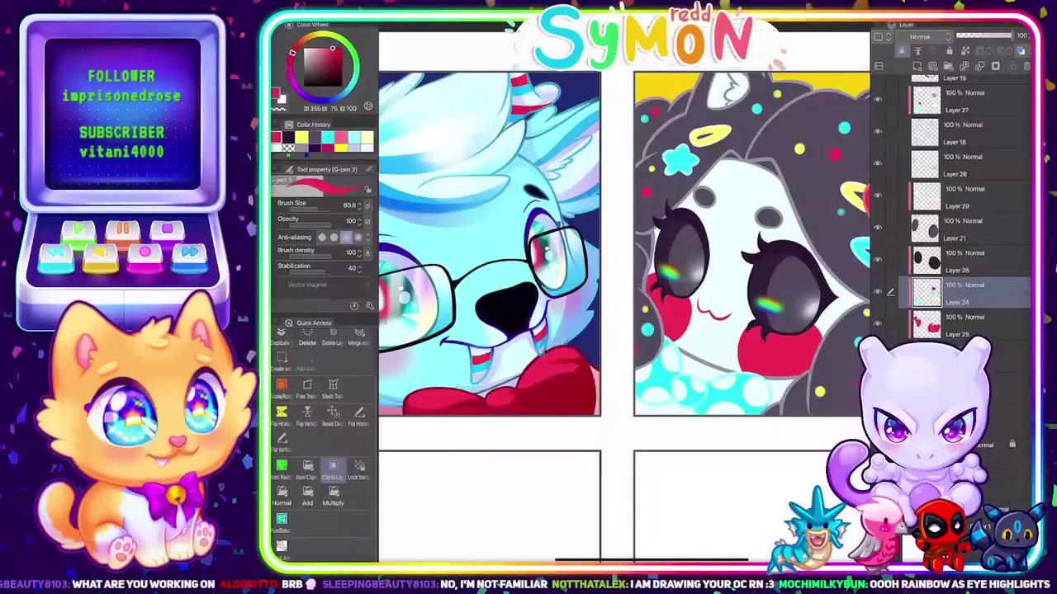
key(x)
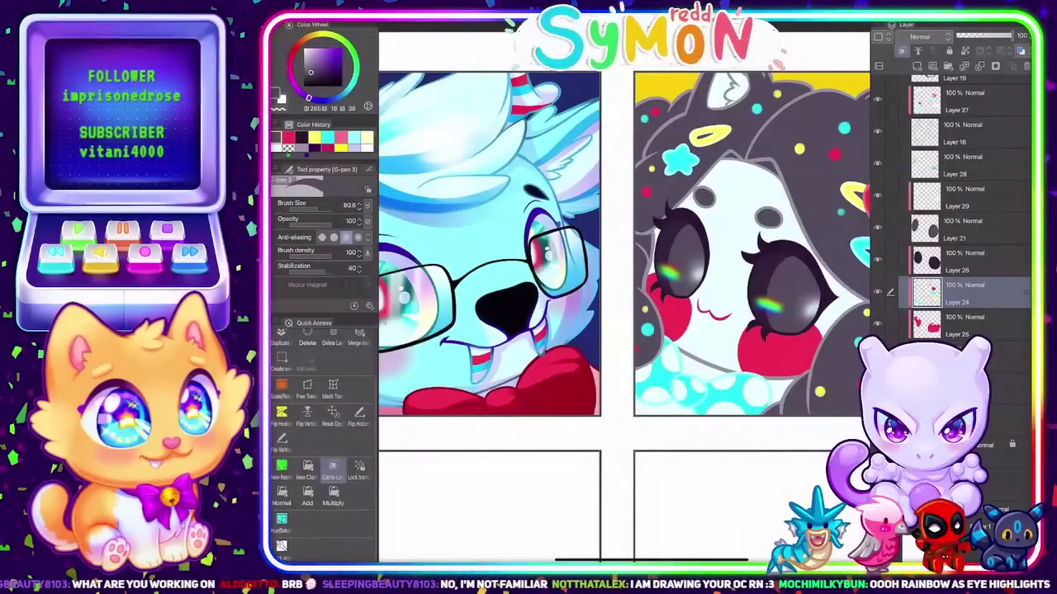
click(328, 138)
click(636, 213)
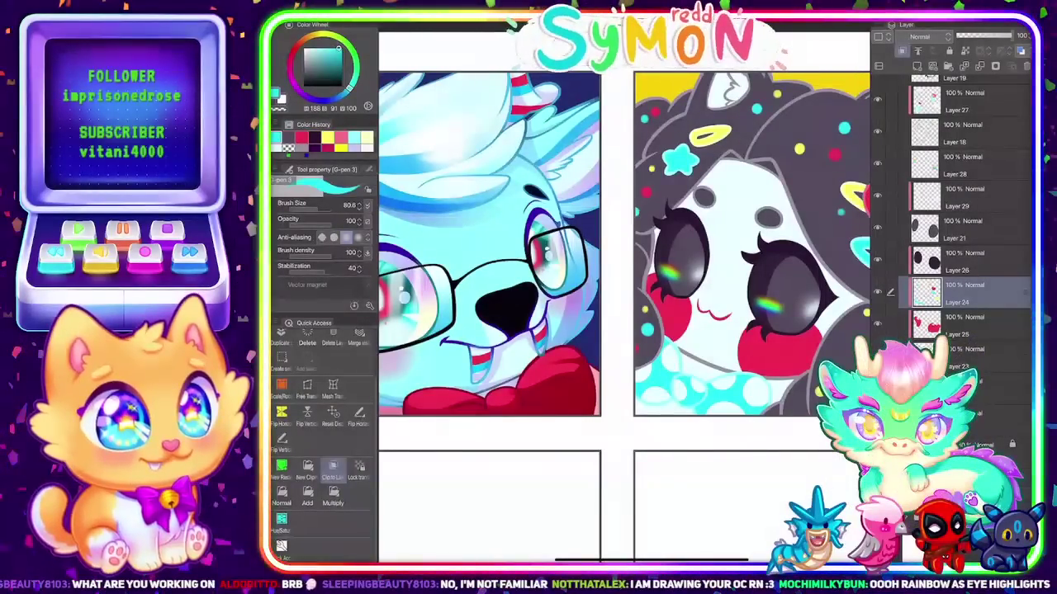
scroll(760, 317, down, 5)
scroll(792, 322, up, 4)
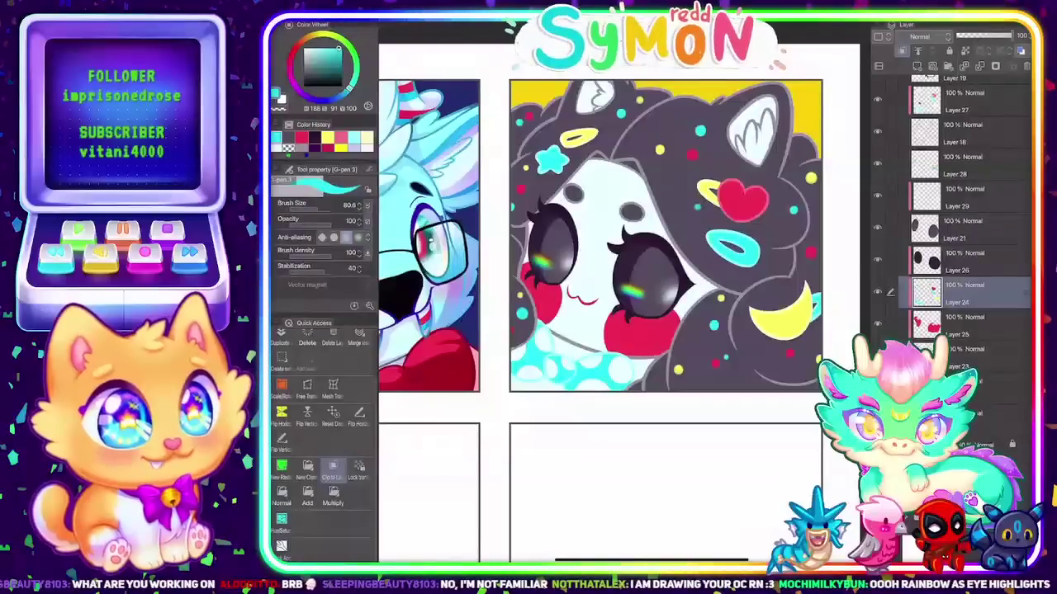
Add a small crimson dot beside the cyan one near the heart clip, undoing the misplaced trial dot
key(x)
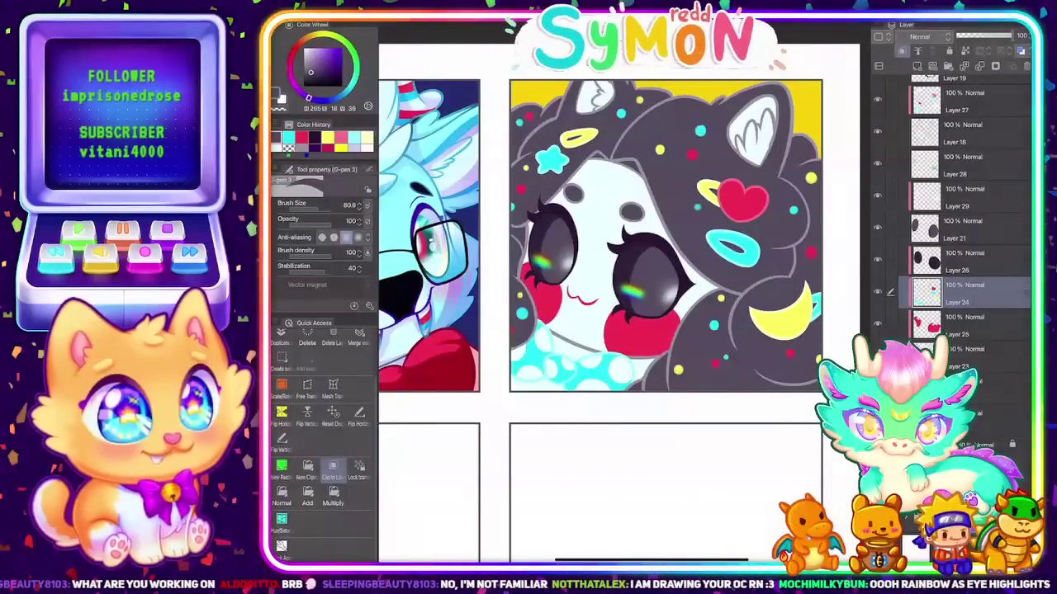
click(302, 138)
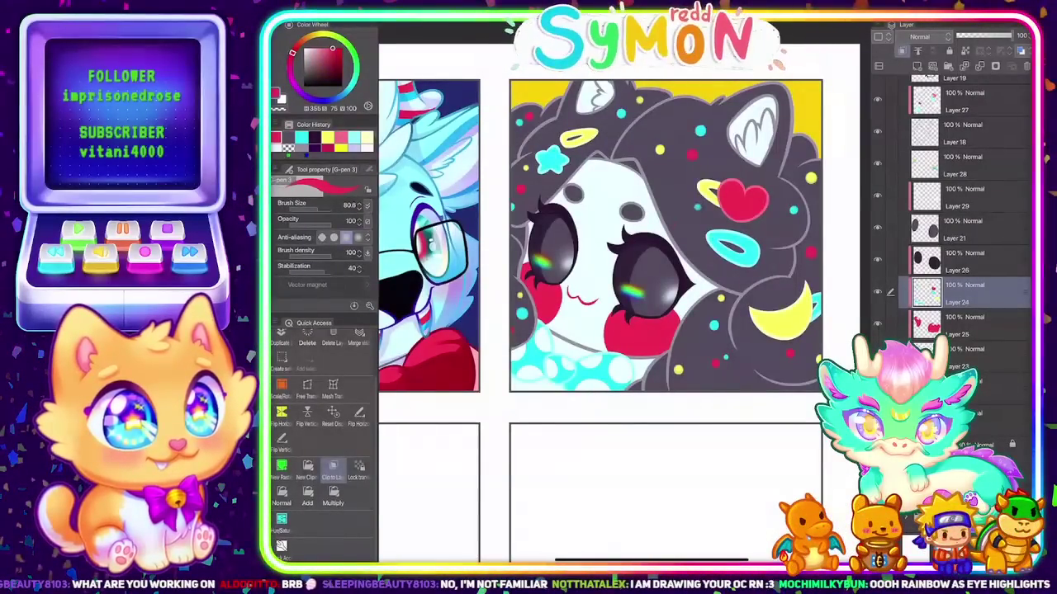
drag(676, 220, 678, 224)
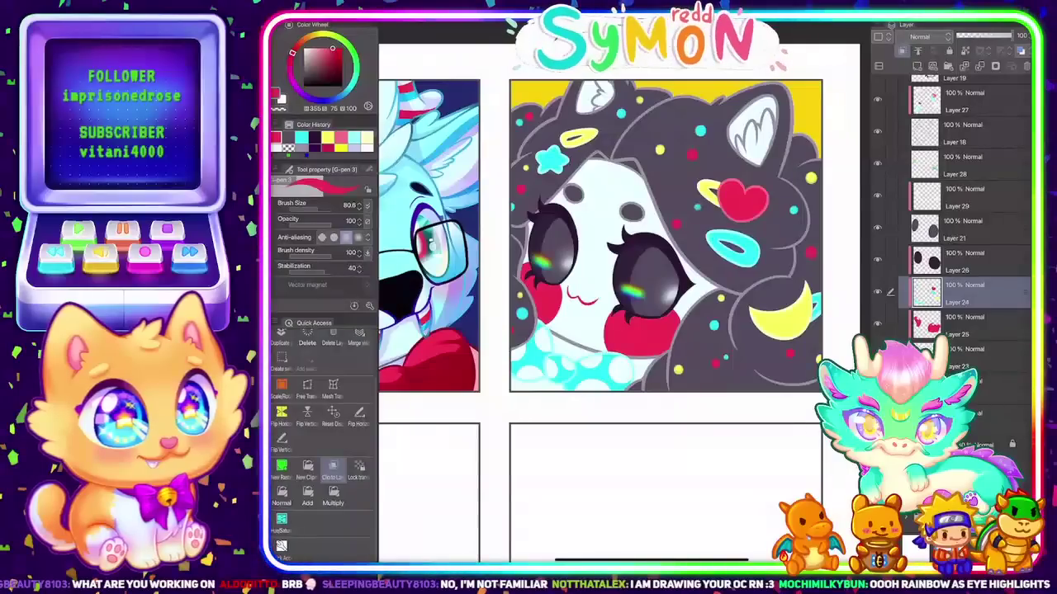
key(ctrl+z)
scroll(666, 235, down, 1)
scroll(666, 235, up, 1)
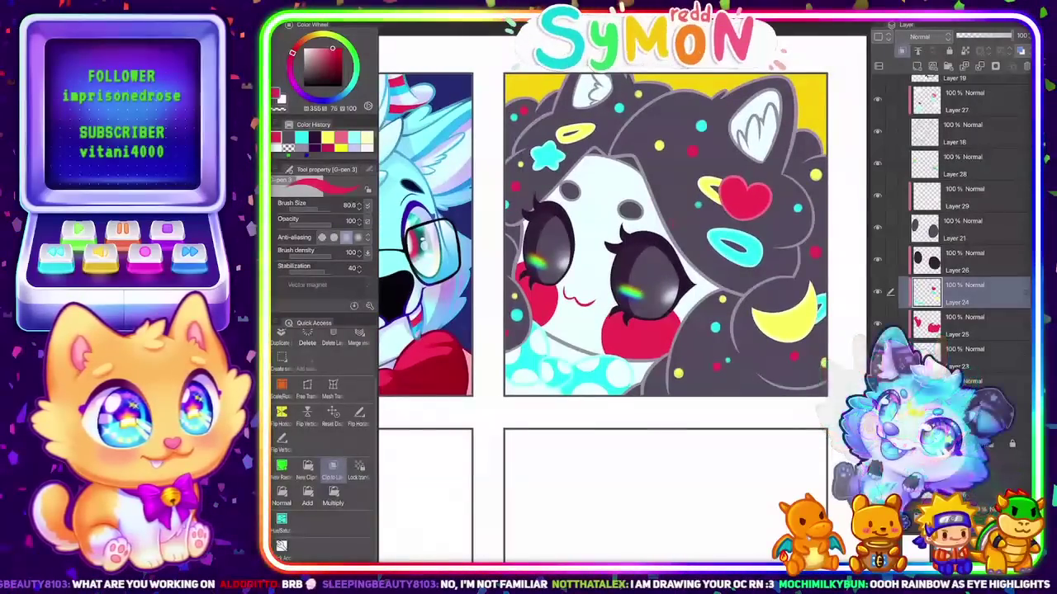
scroll(721, 341, down, 3)
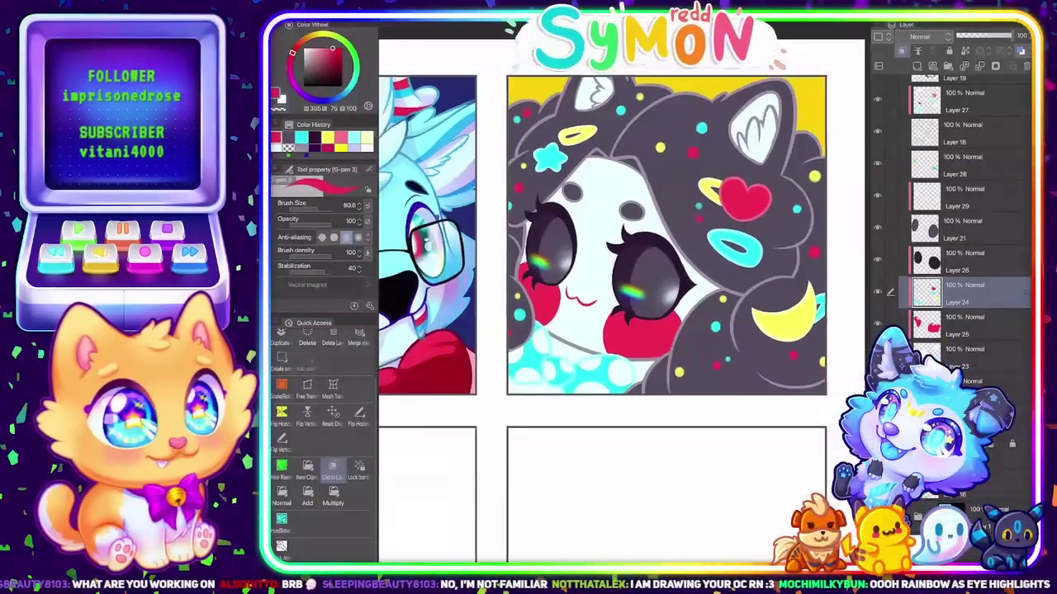
scroll(765, 330, down, 1)
scroll(766, 307, up, 3)
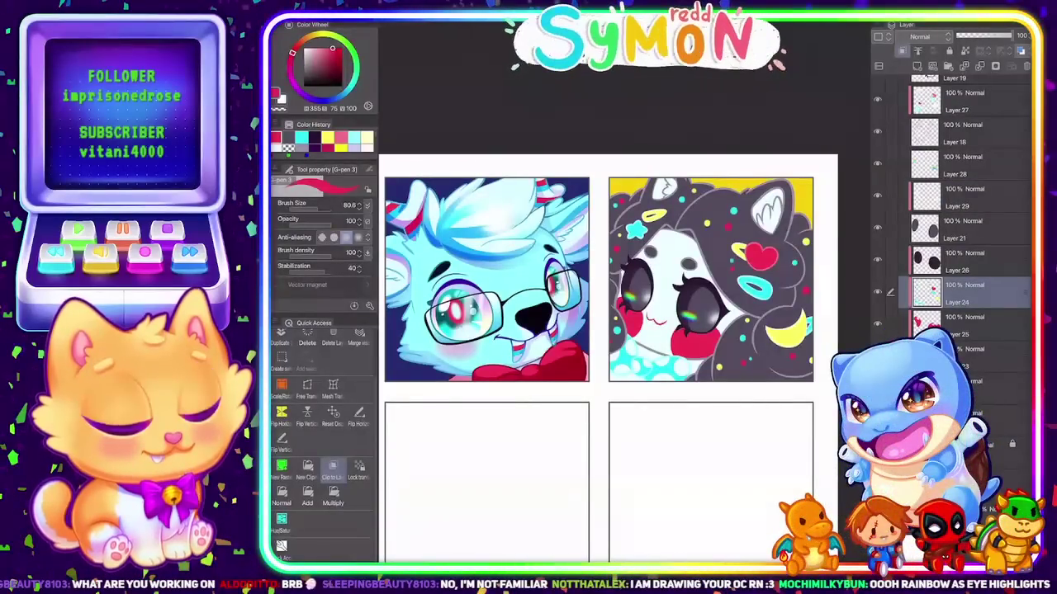
Create a Multiply layer above Layer 24 and ready the G-pen in pale lavender at brush size 205.8
click(916, 65)
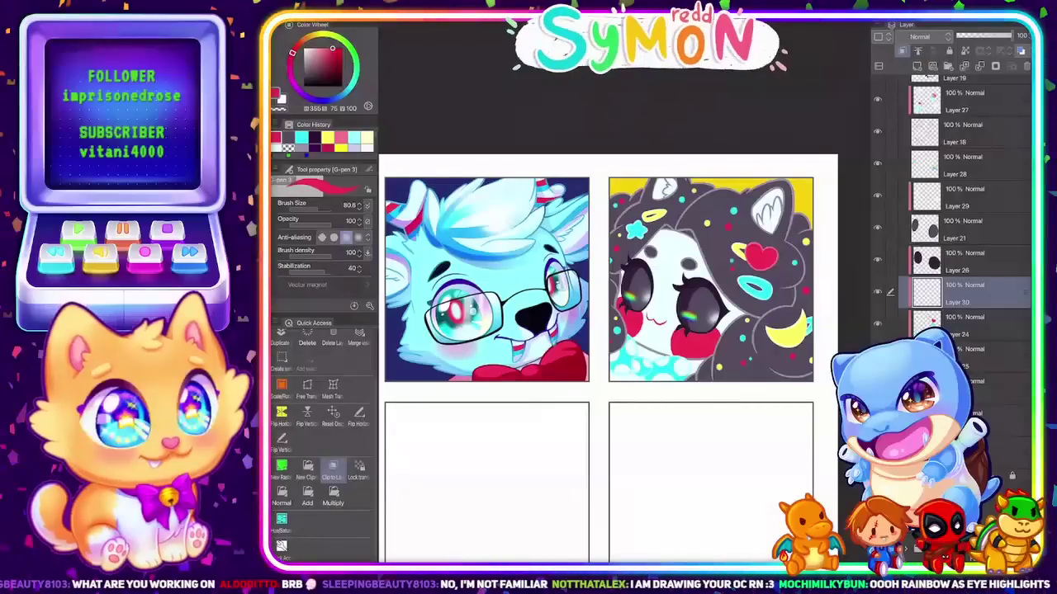
click(354, 148)
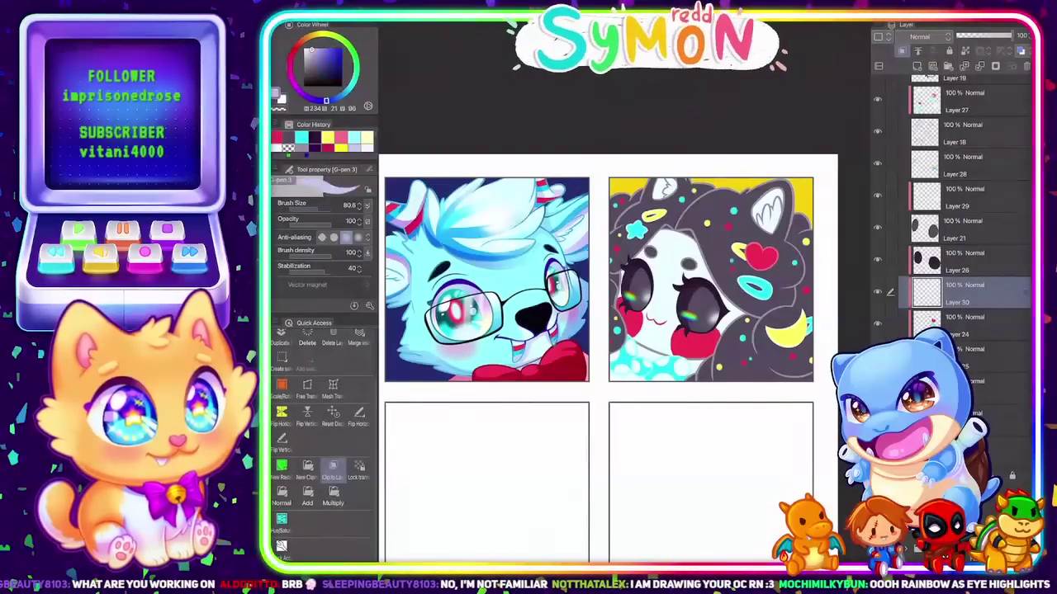
click(921, 36)
click(908, 73)
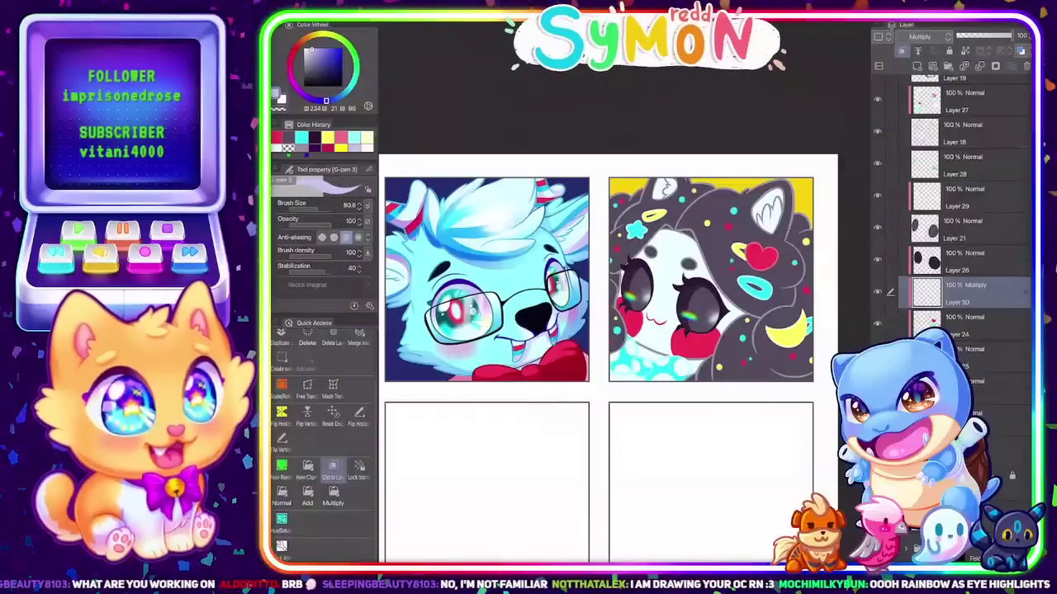
key(bracketright)
key(bracketright)
key(bracketright)
key(bracketright)
key(bracketright)
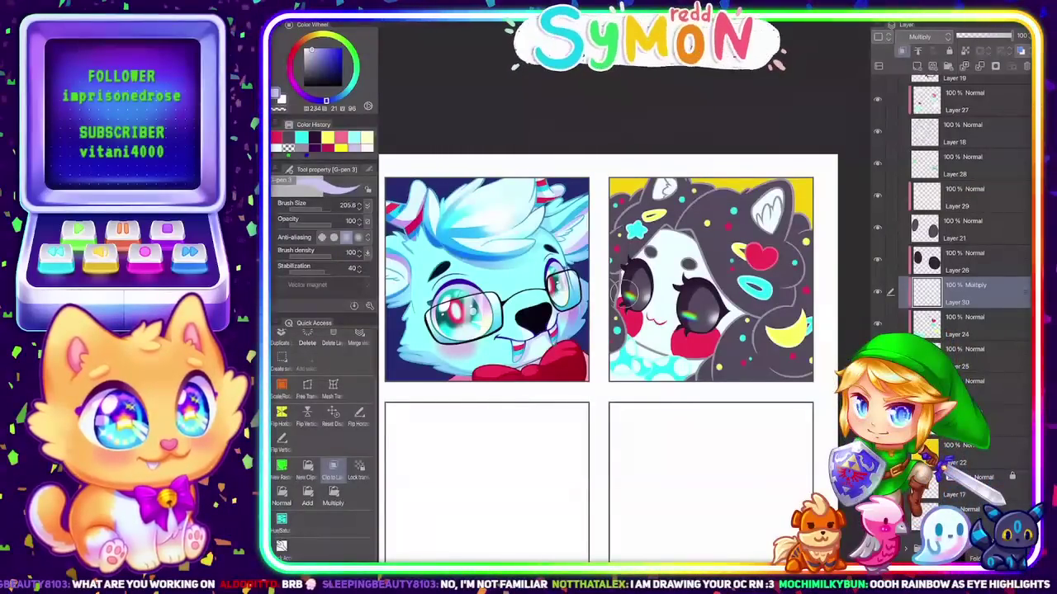
Try broad curved shadow strokes across the lower part of the second panel and undo them
mouse_move(809, 274)
mouse_down()
mouse_move(715, 368)
mouse_move(652, 377)
mouse_up()
key(ctrl+z)
mouse_move(809, 293)
mouse_down()
mouse_move(776, 340)
mouse_move(625, 371)
mouse_up()
key(ctrl+z)
drag(811, 324, 639, 375)
key(ctrl+z)
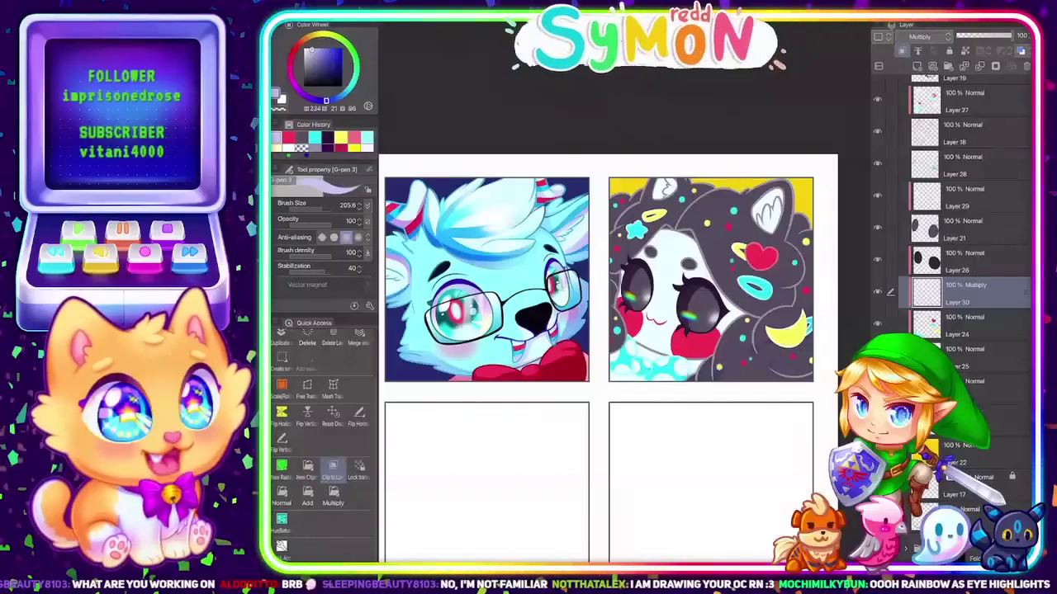
drag(809, 314, 771, 355)
key(ctrl+y)
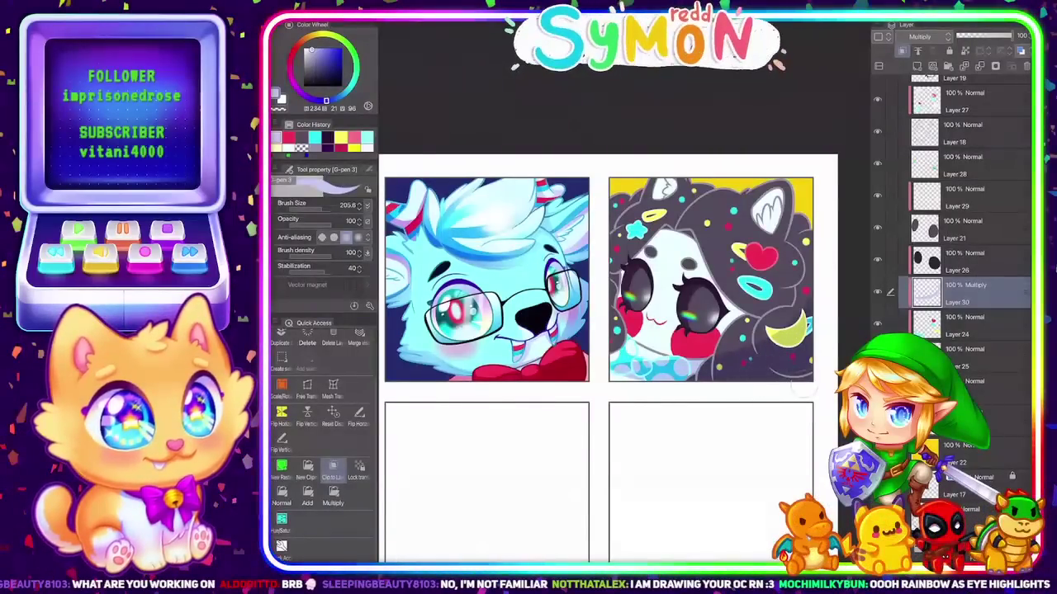
mouse_move(681, 381)
mouse_down()
mouse_move(621, 378)
mouse_move(763, 368)
mouse_move(810, 334)
mouse_up()
key(ctrl+z)
key(ctrl+z)
key(ctrl+z)
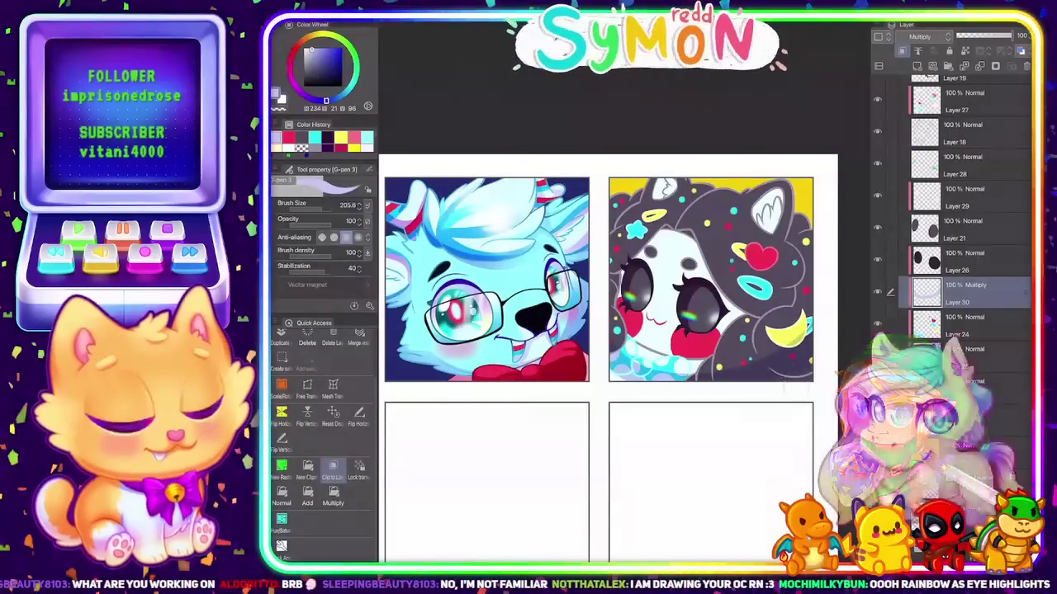
Shade the lower hair, moon and bow in lavender, refining the shadow around the neck and bow at brush size 53.9
mouse_move(811, 222)
mouse_down()
mouse_move(807, 284)
mouse_move(768, 357)
mouse_up()
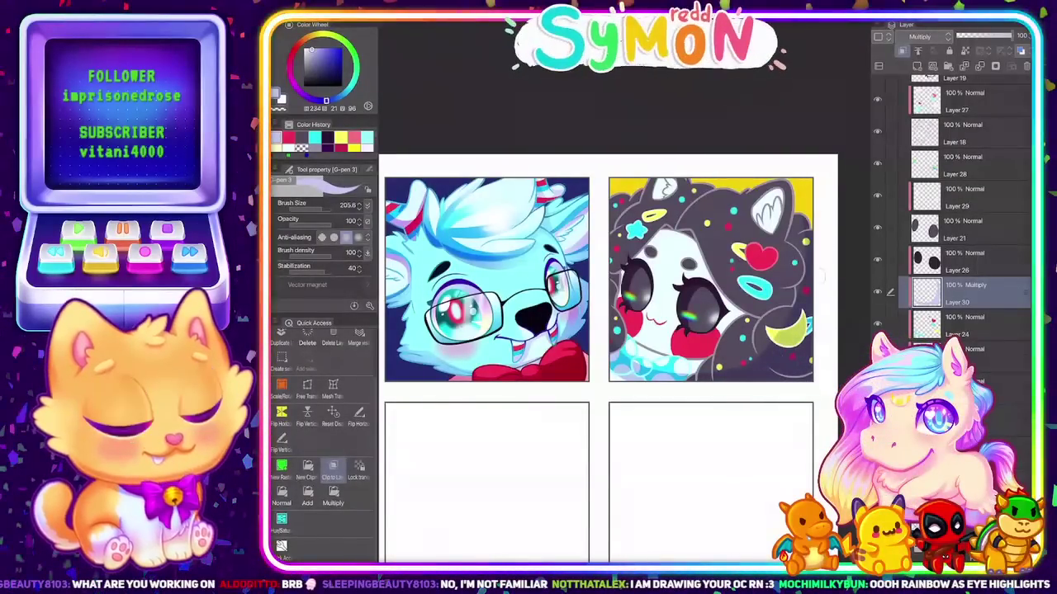
drag(816, 276, 743, 357)
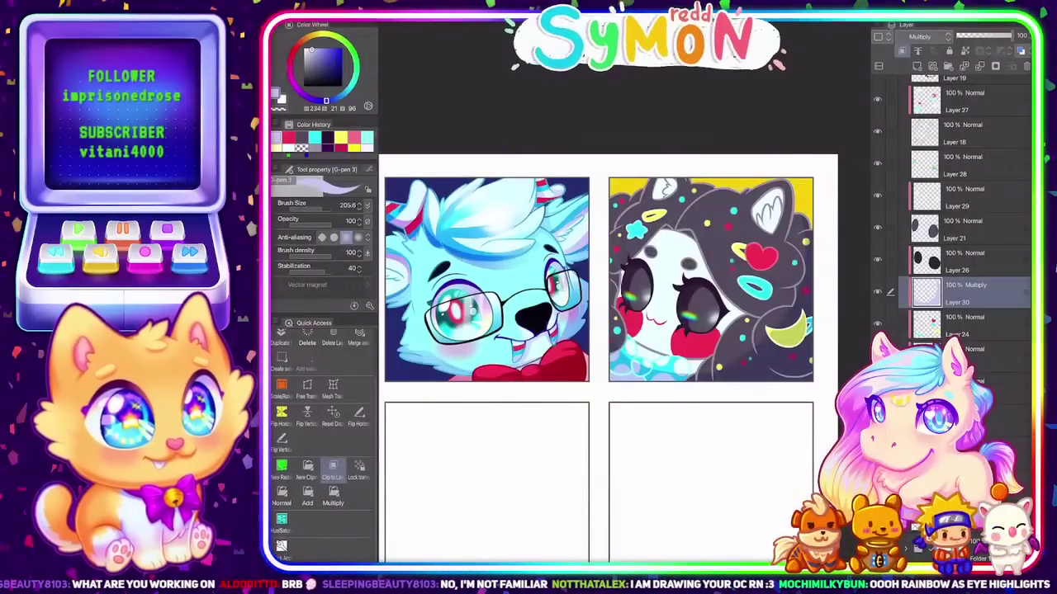
scroll(624, 289, up, 4)
drag(608, 260, 625, 286)
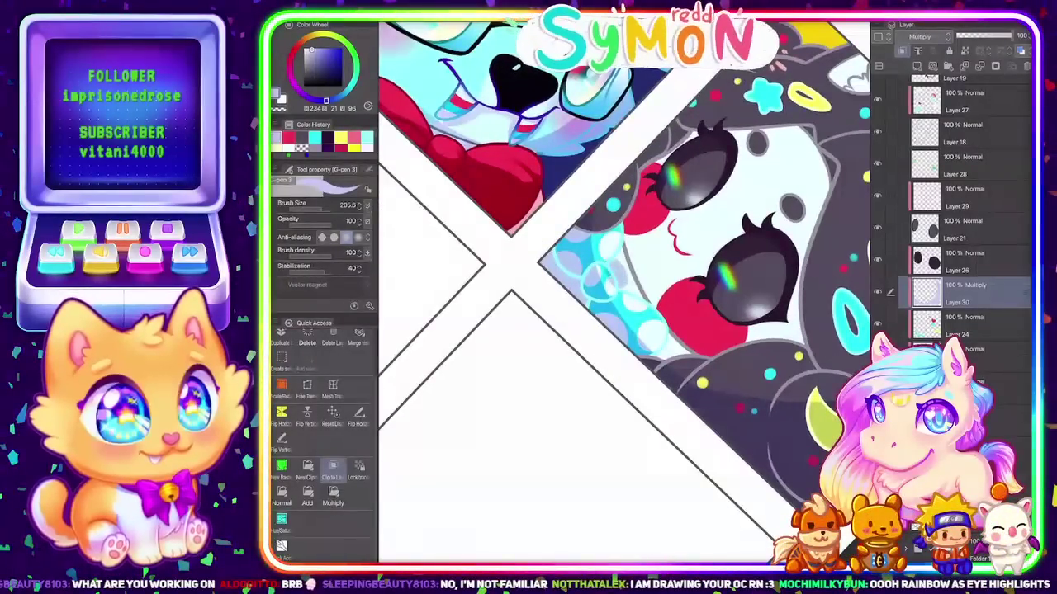
drag(321, 208, 315, 208)
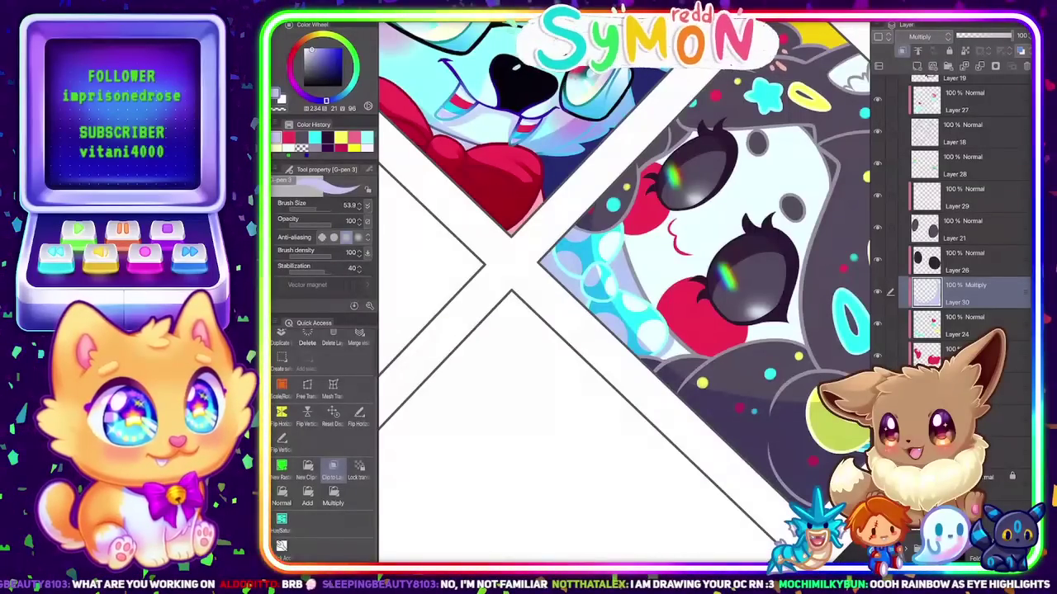
scroll(624, 293, down, 3)
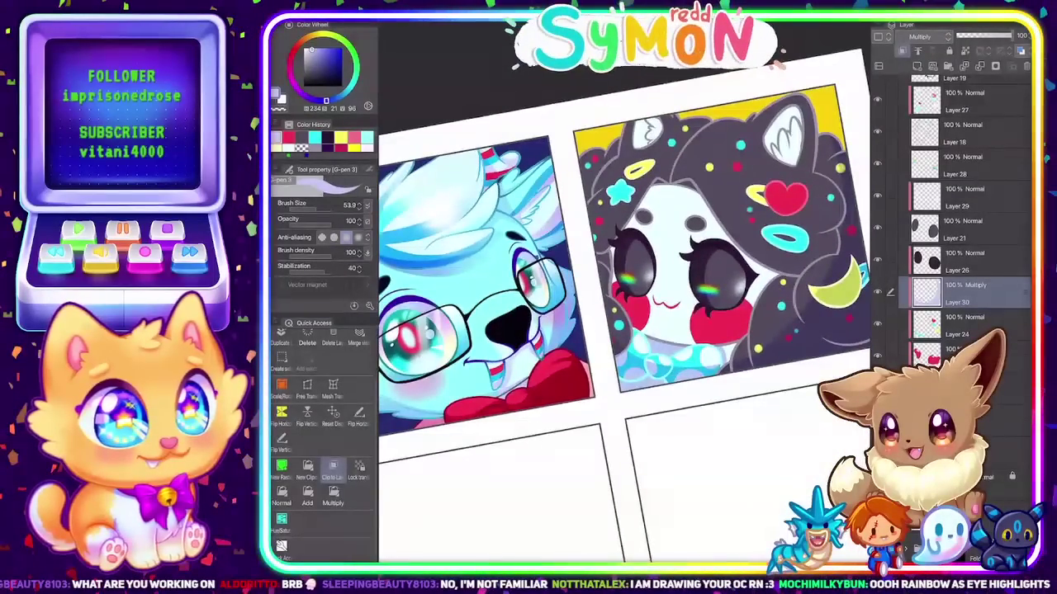
scroll(728, 371, up, 5)
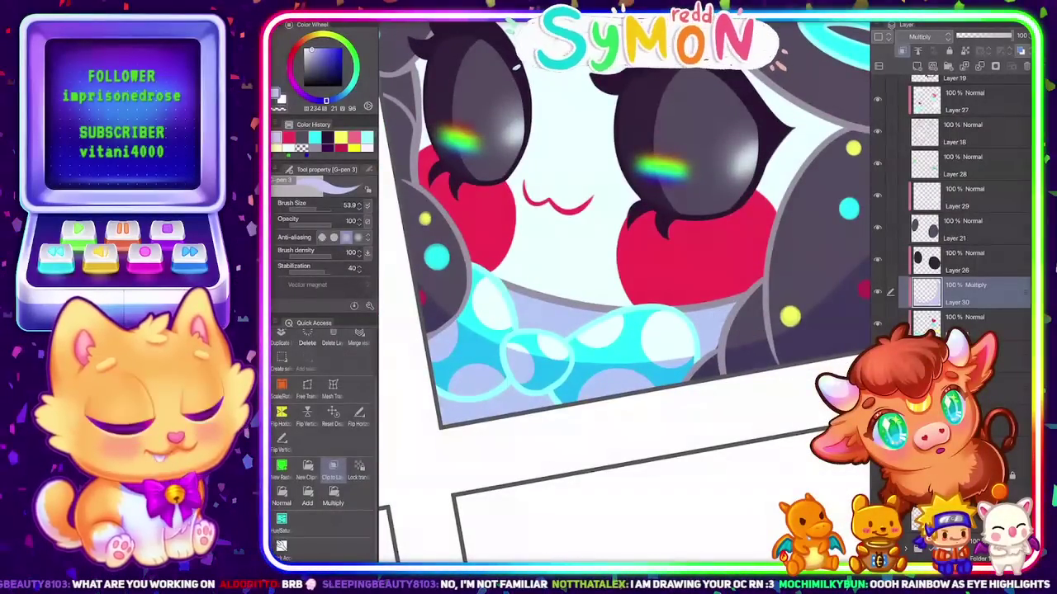
scroll(624, 293, down, 5)
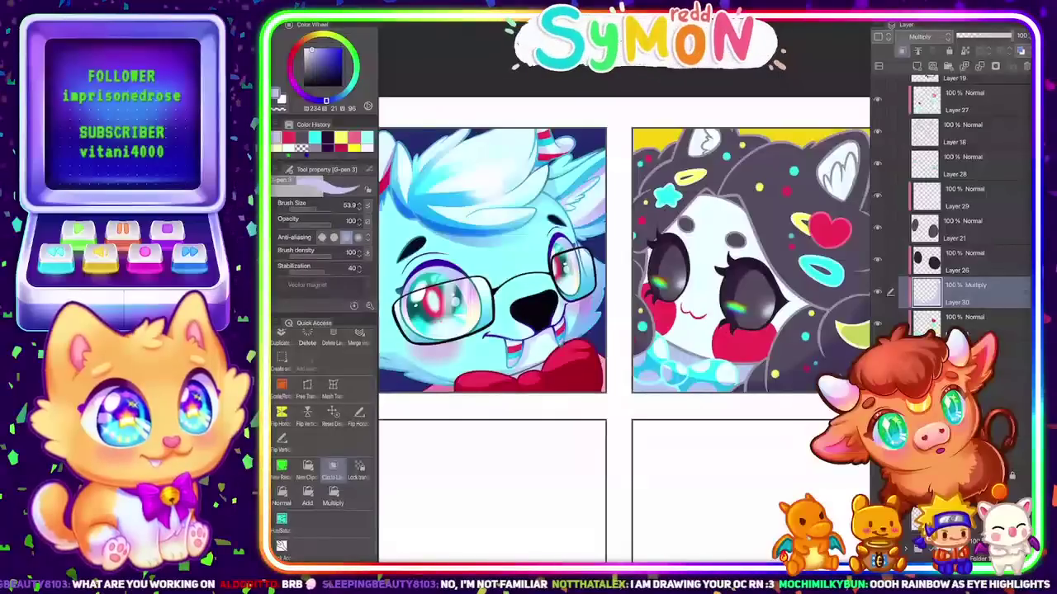
scroll(620, 330, down, 1)
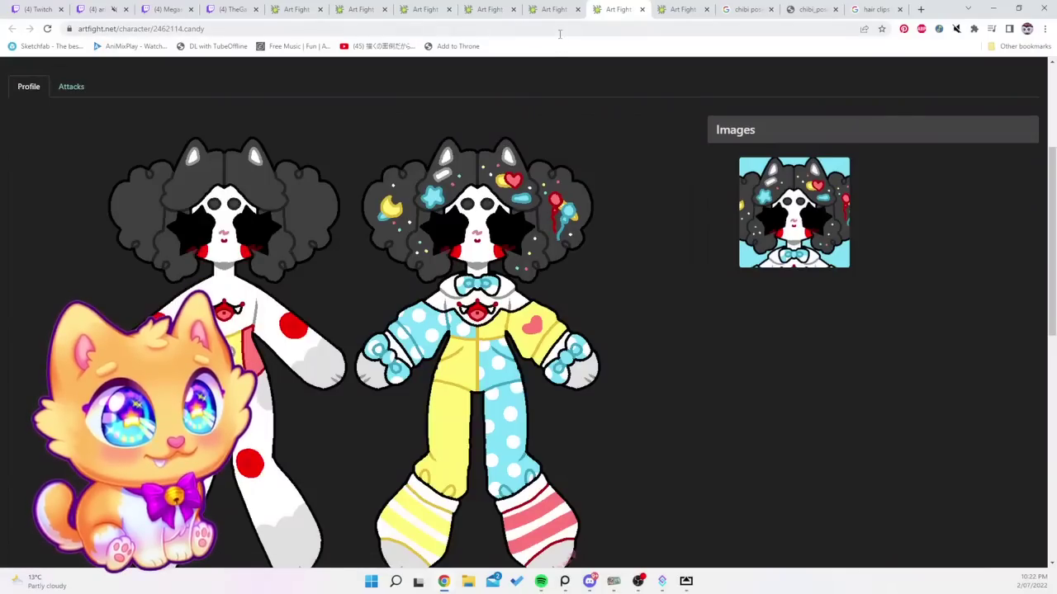
Check the character reference pages on Art Fight in the browser and return to the second panel
click(554, 9)
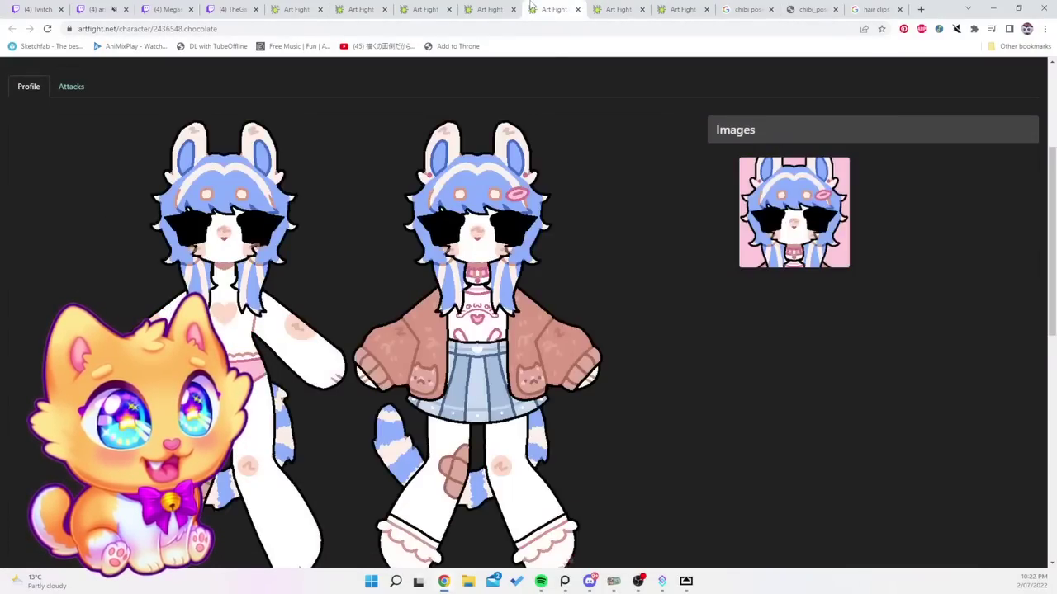
click(618, 9)
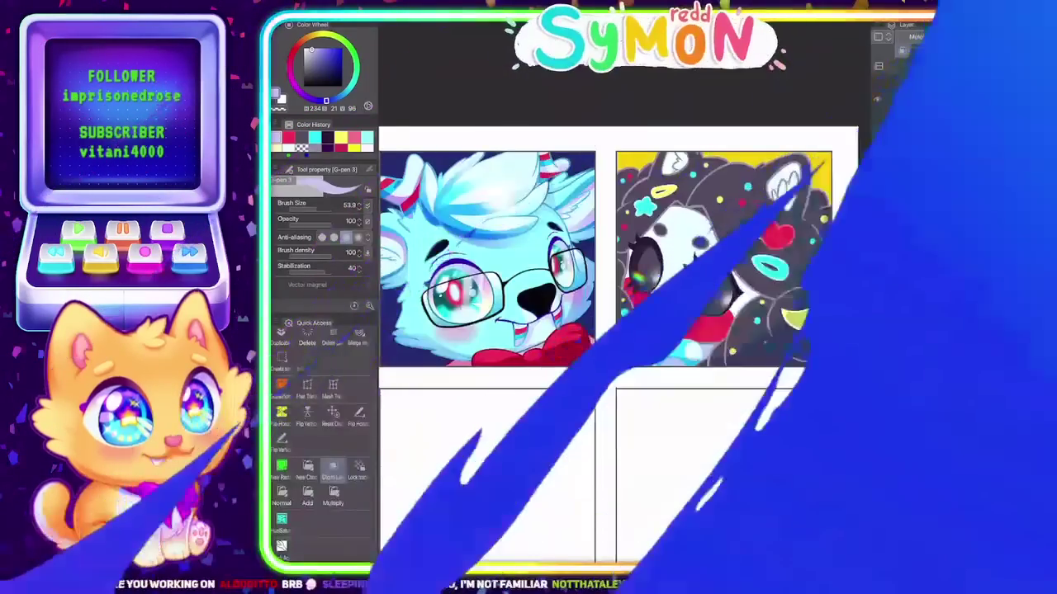
scroll(723, 258, up, 3)
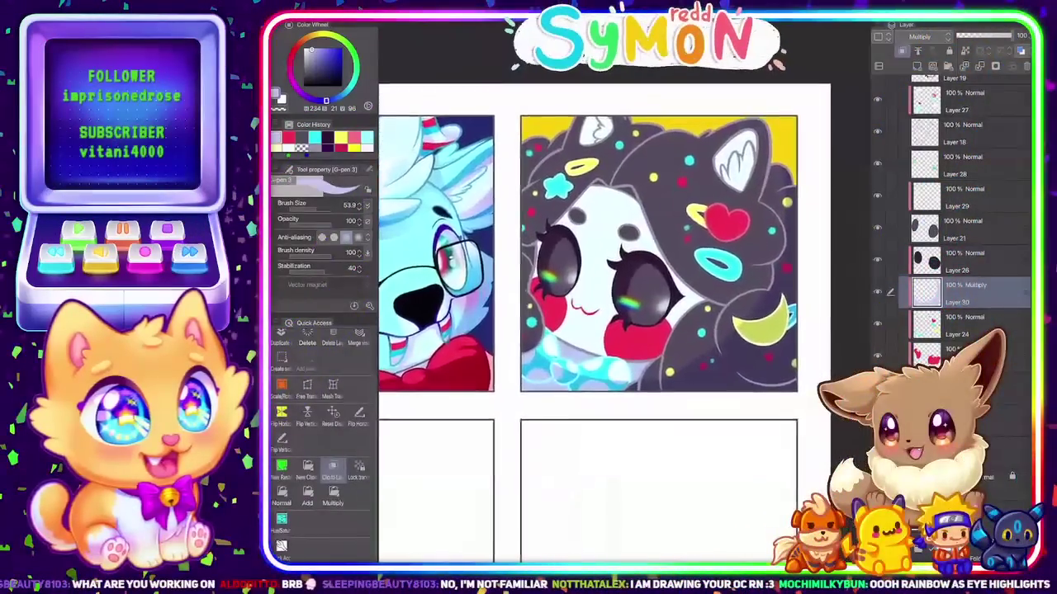
scroll(659, 254, up, 1)
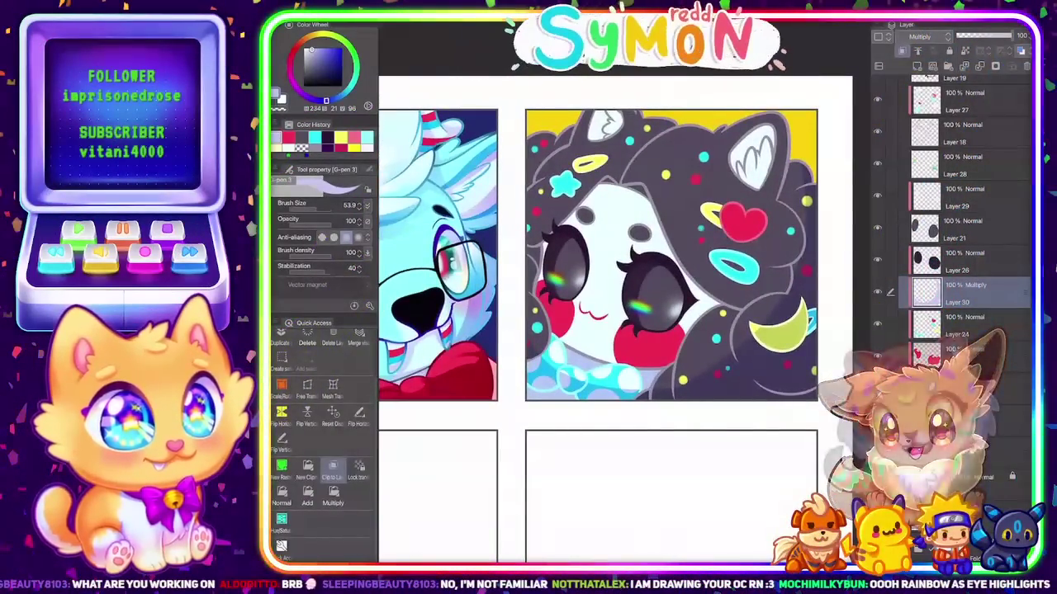
On Layer 24, fill the yellow hair clip above the cyan star with the pale white sampled from the face
click(979, 324)
click(878, 324)
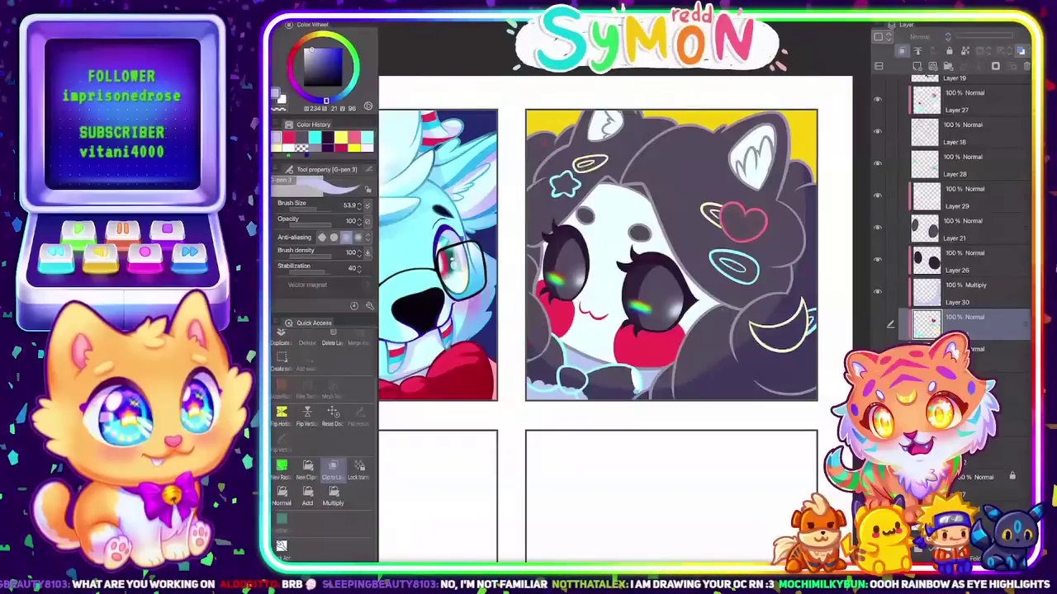
click(877, 325)
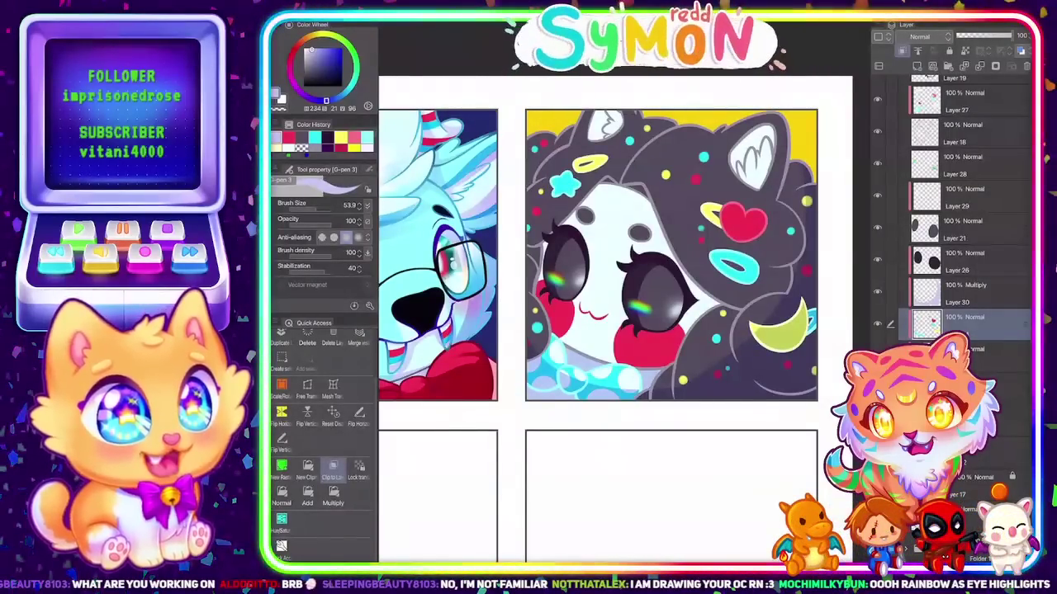
alt+click(607, 247)
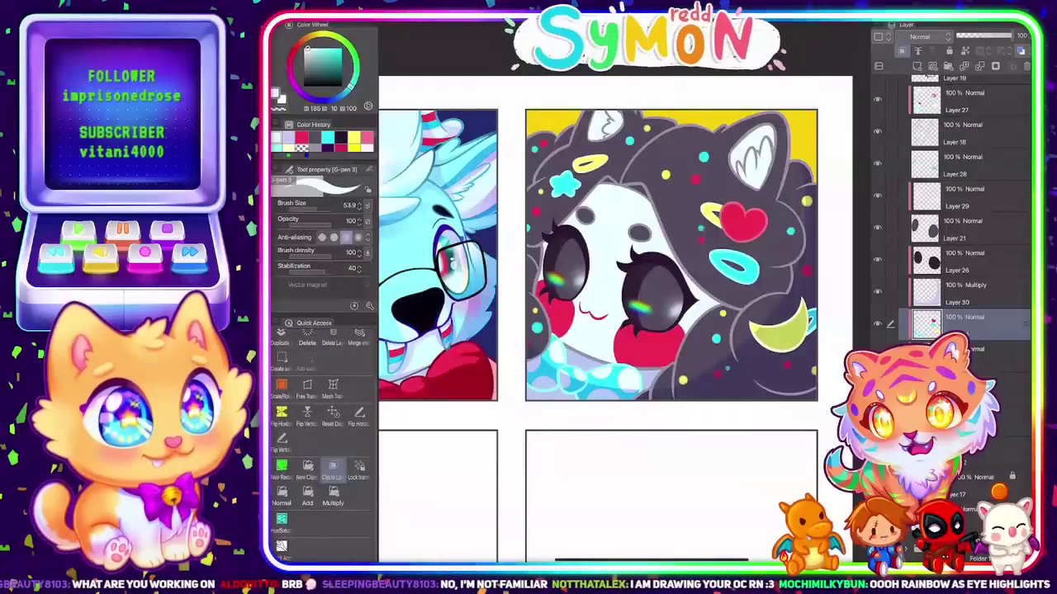
key(g)
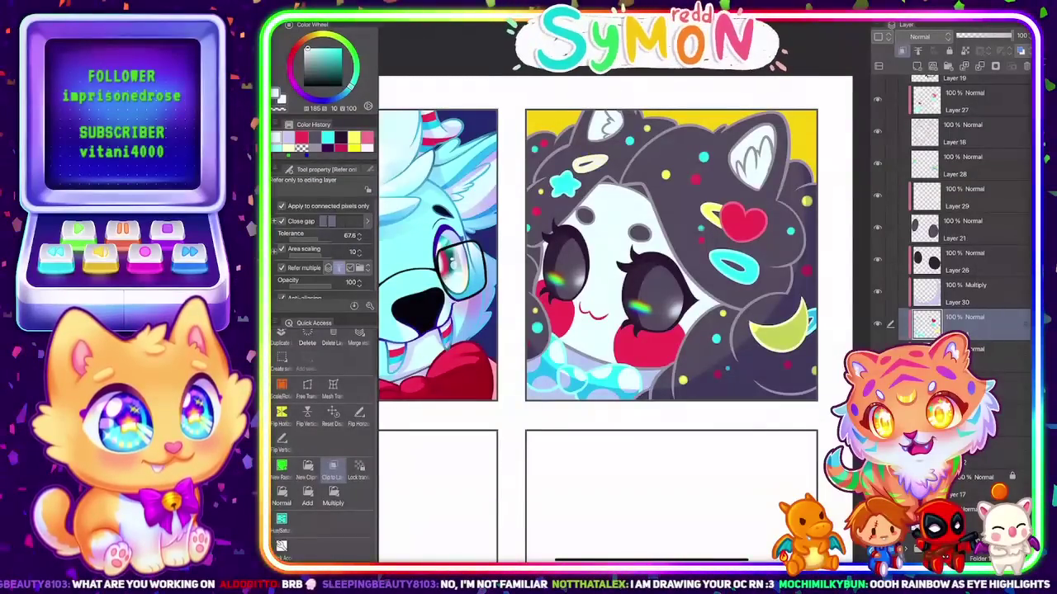
scroll(949, 214, up, 1)
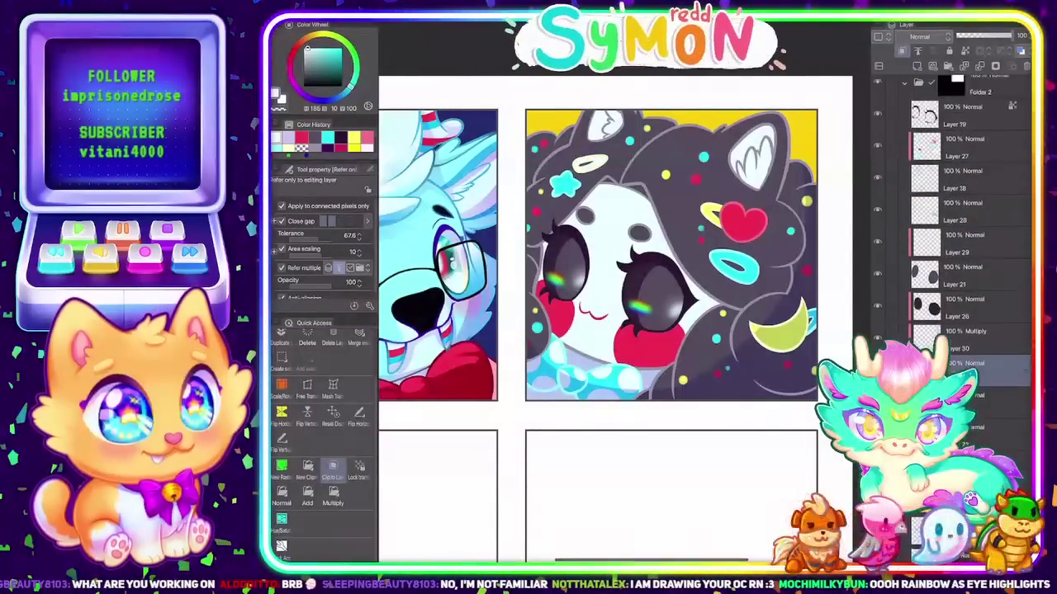
On Layer 27, recolour the outline of the white hair clip above the cyan star in greyish purple (265, 10, 63)
scroll(958, 215, up, 1)
click(970, 185)
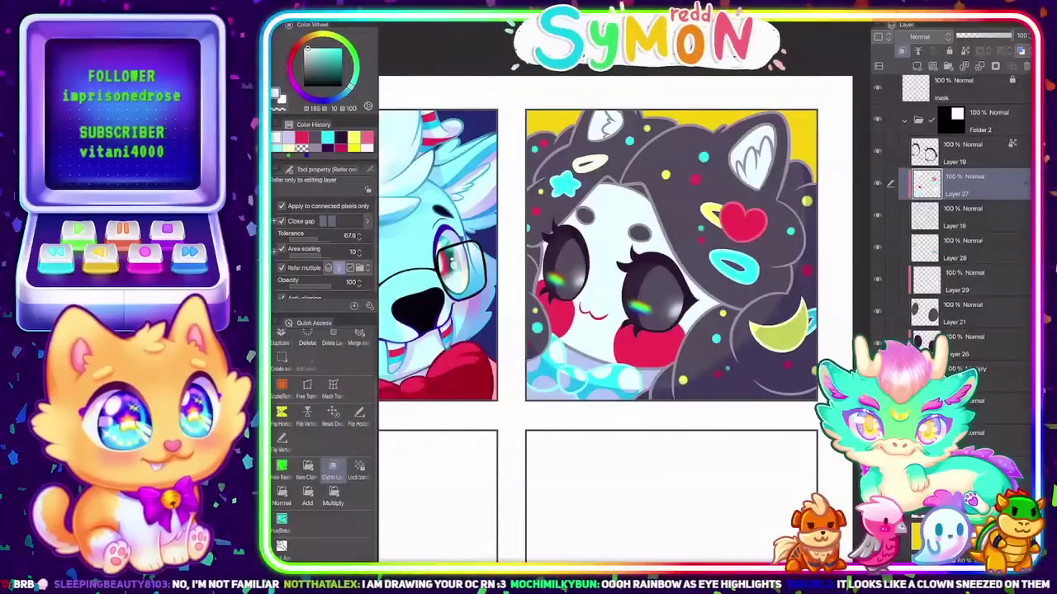
click(314, 138)
click(308, 62)
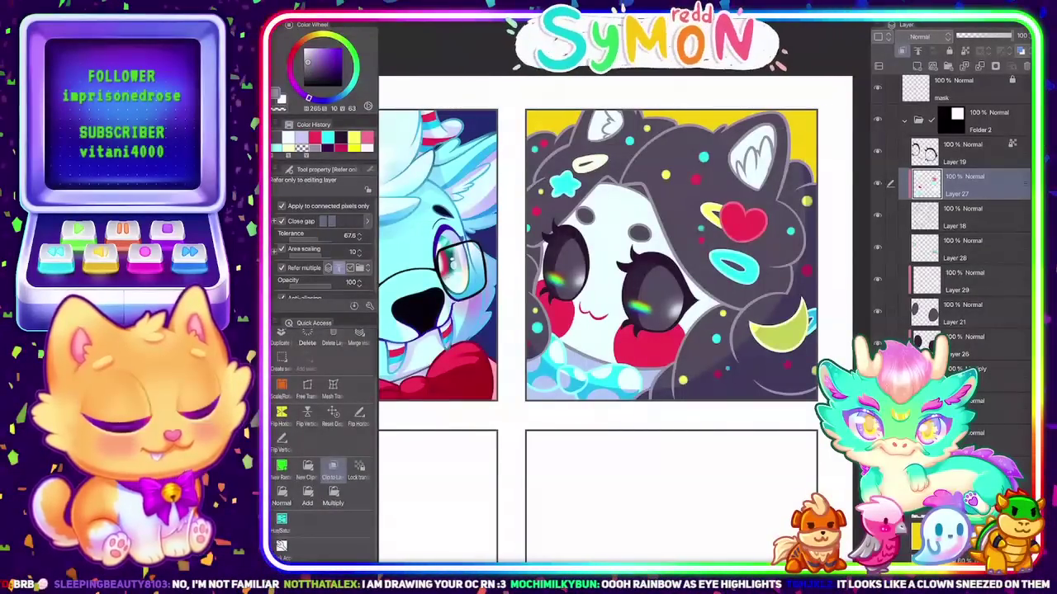
click(589, 163)
key(ctrl+z)
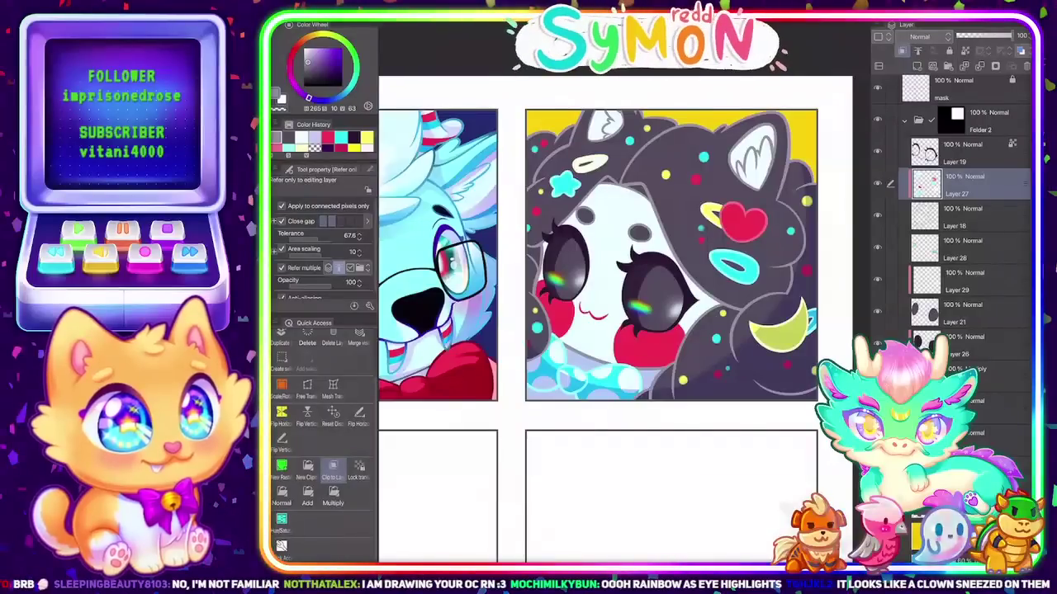
key(p)
mouse_move(576, 165)
mouse_down()
mouse_move(607, 156)
mouse_move(583, 171)
mouse_up()
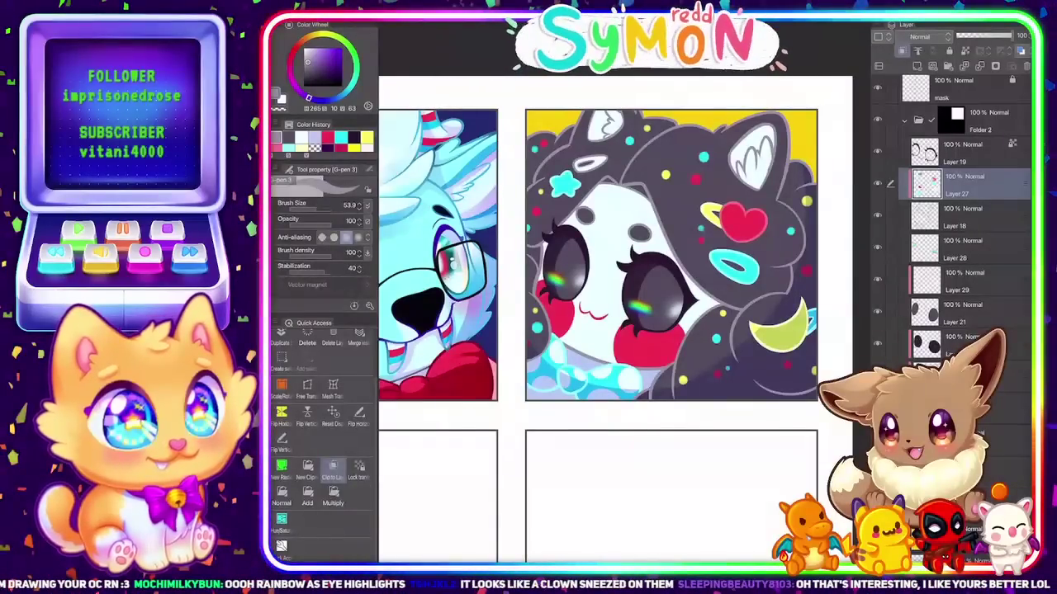
On the Multiply layer, shade the ears, the face edges and the hair around the accessories in lavender (234, 21, 96)
click(966, 376)
click(315, 138)
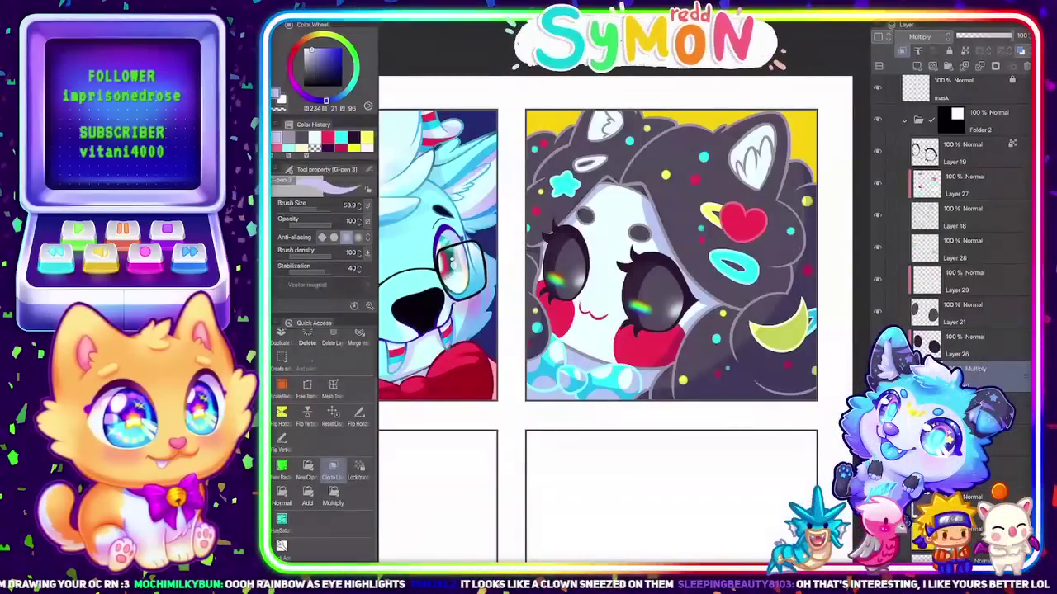
drag(607, 115, 602, 128)
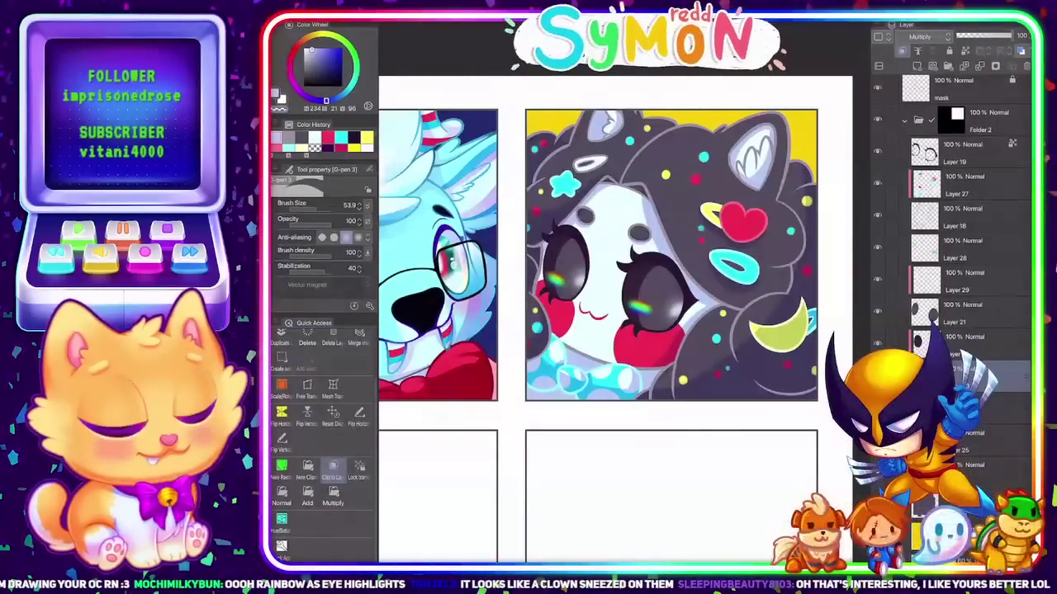
click(607, 169)
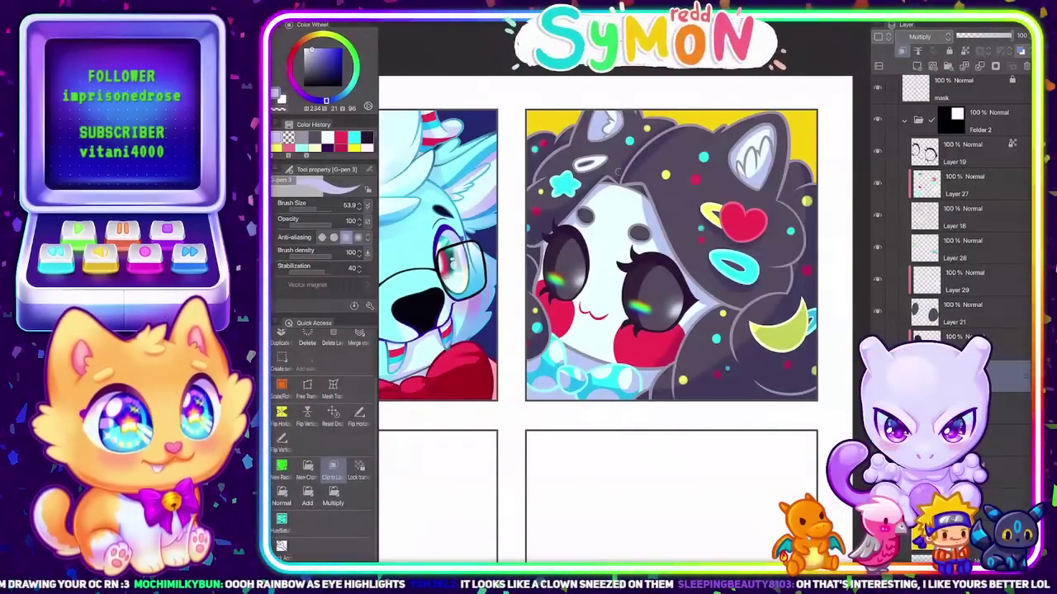
scroll(736, 248, down, 5)
scroll(743, 271, up, 3)
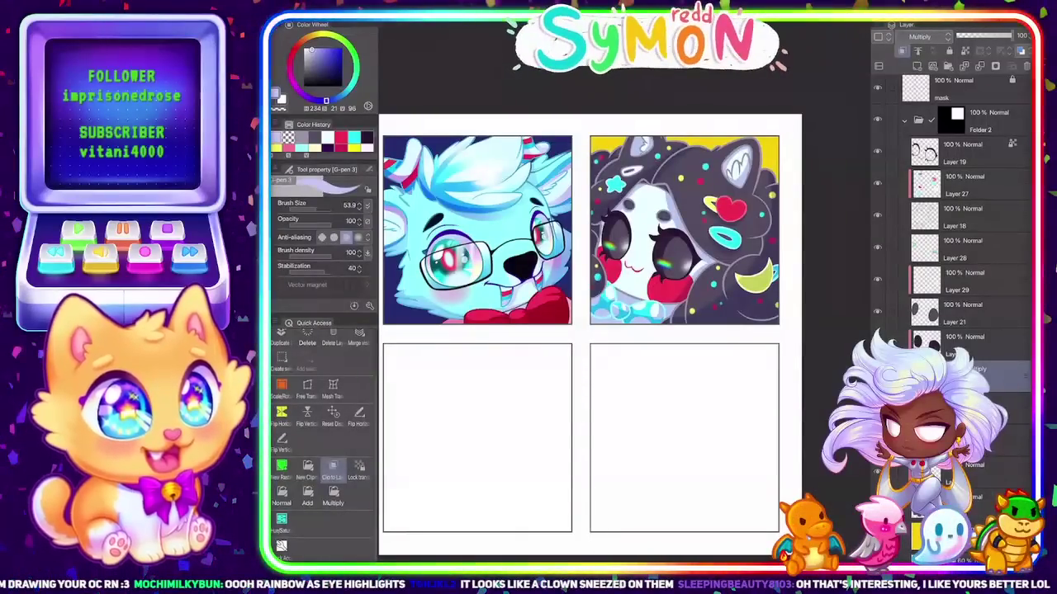
scroll(675, 180, up, 4)
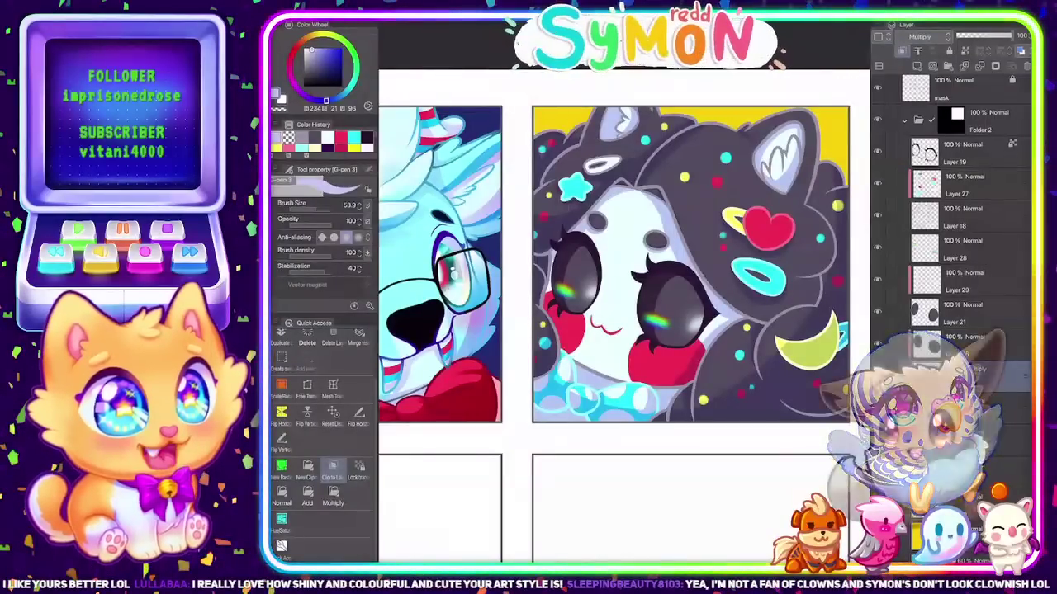
Compare the finished blue character in the first panel with the shading of the second panel
scroll(624, 289, down, 2)
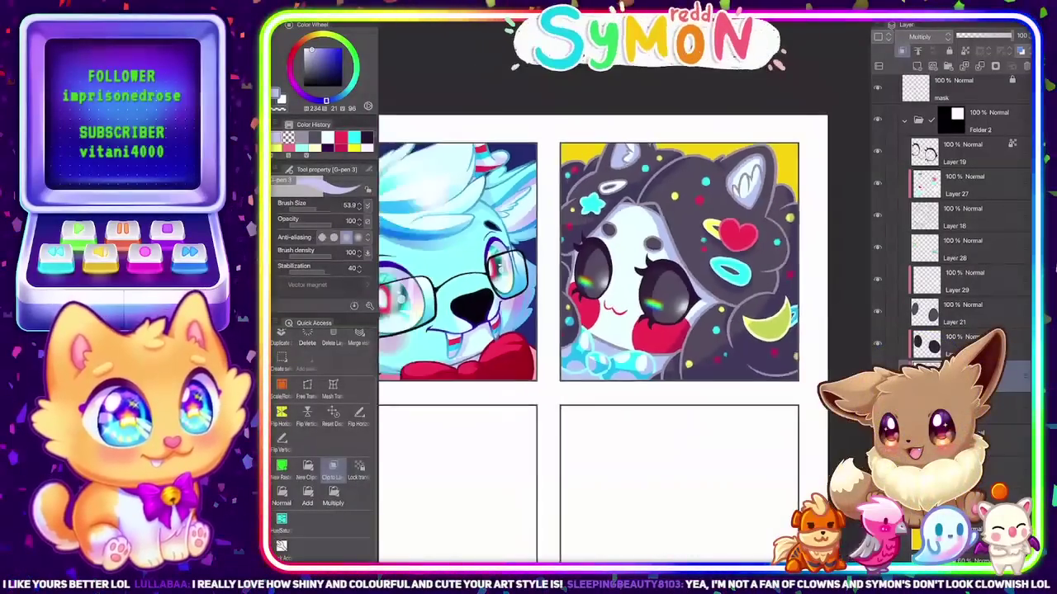
scroll(625, 289, left, 3)
scroll(624, 289, up, 4)
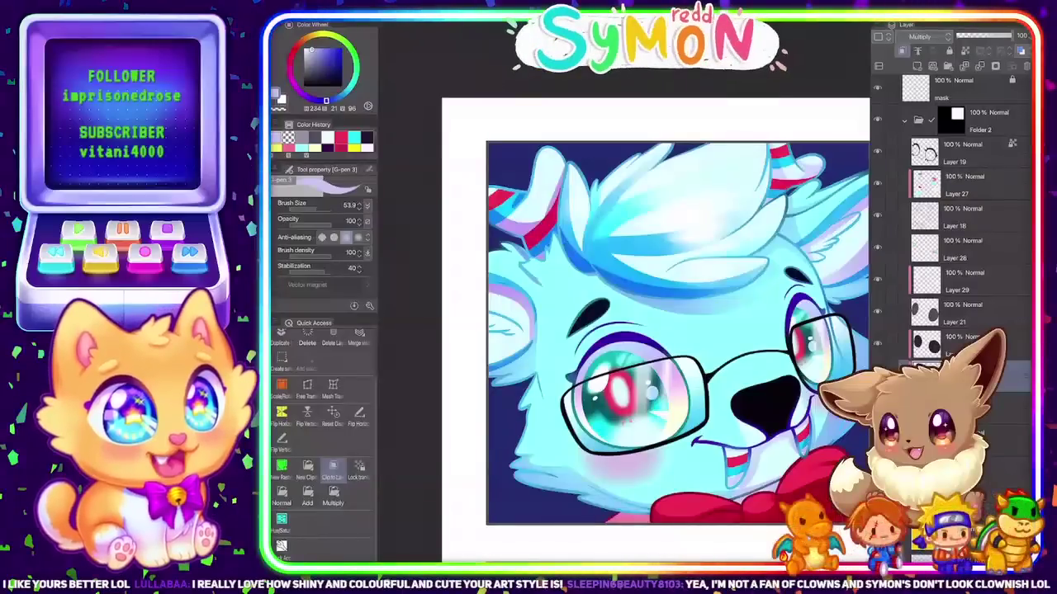
scroll(624, 289, down, 1)
scroll(624, 289, right, 2)
scroll(624, 289, right, 1)
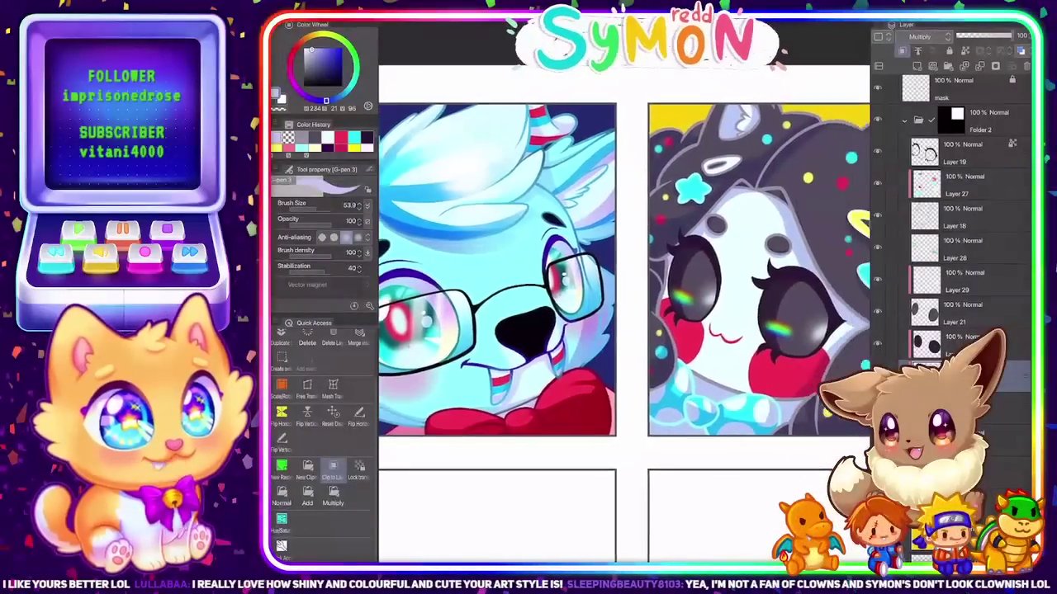
scroll(624, 289, up, 1)
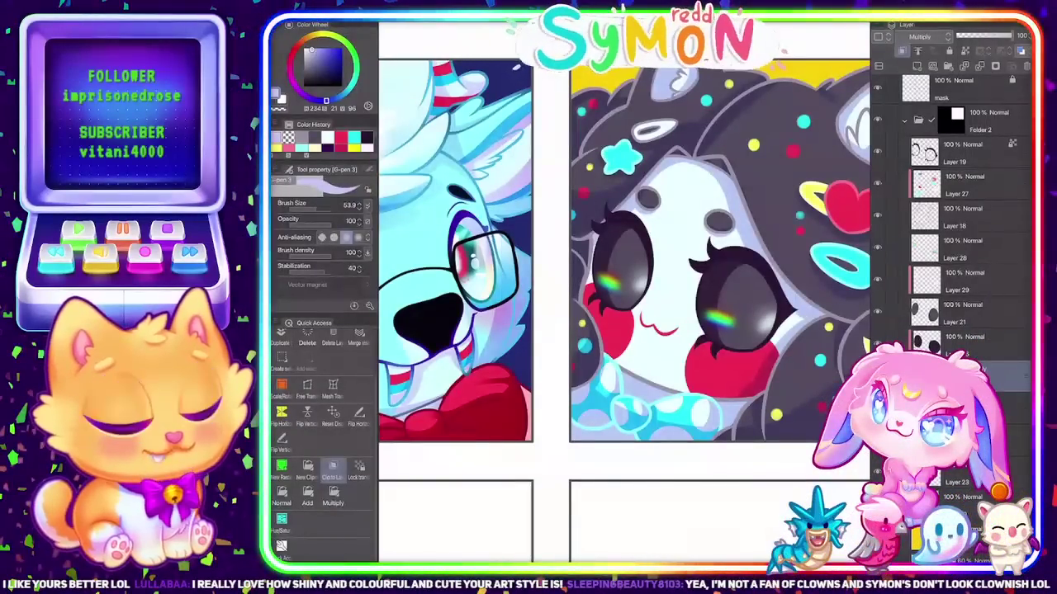
Shade the lower edges of the red cheeks in lavender and refine the shadow on the cyan bow
scroll(624, 293, down, 3)
scroll(624, 293, up, 2)
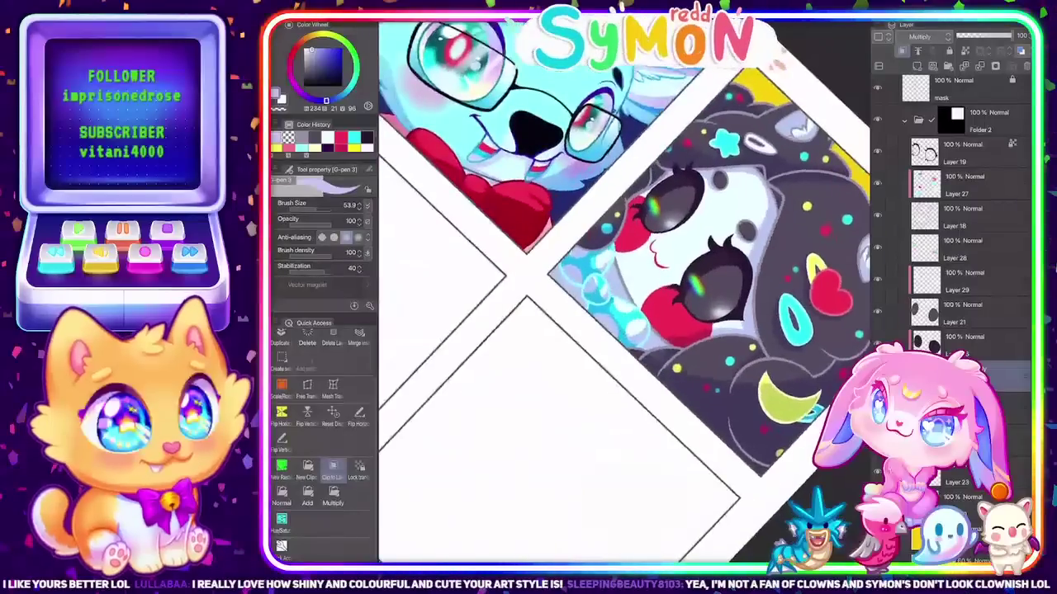
scroll(625, 293, up, 3)
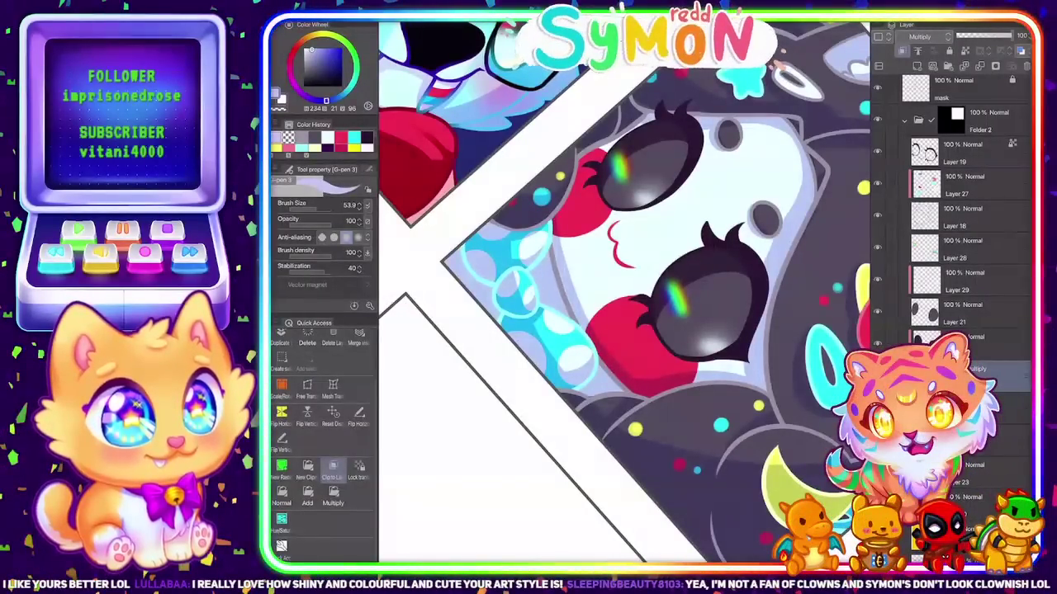
scroll(625, 289, down, 5)
scroll(624, 289, up, 5)
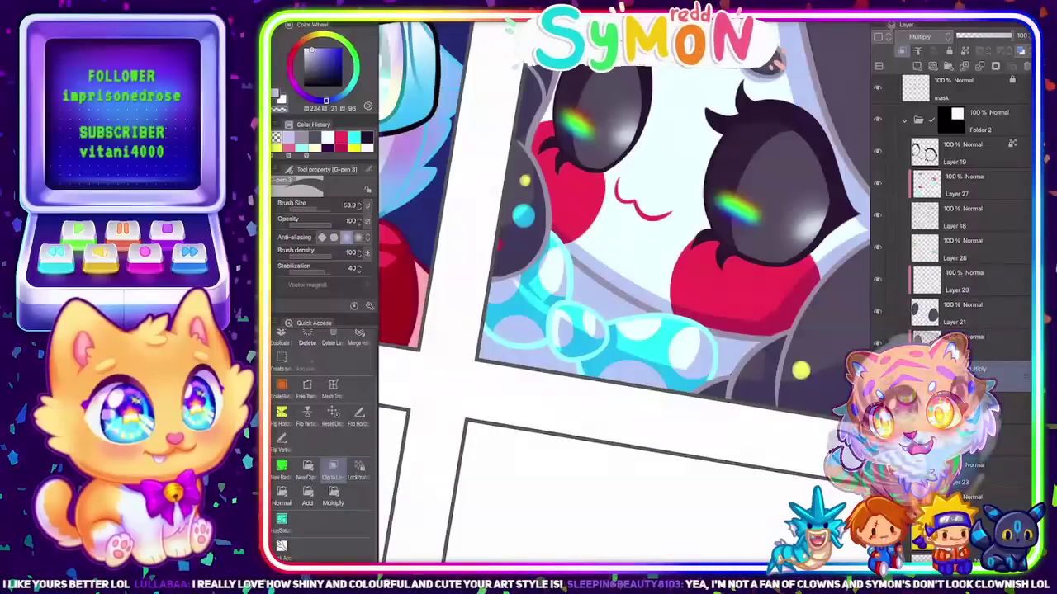
key(ctrl+z)
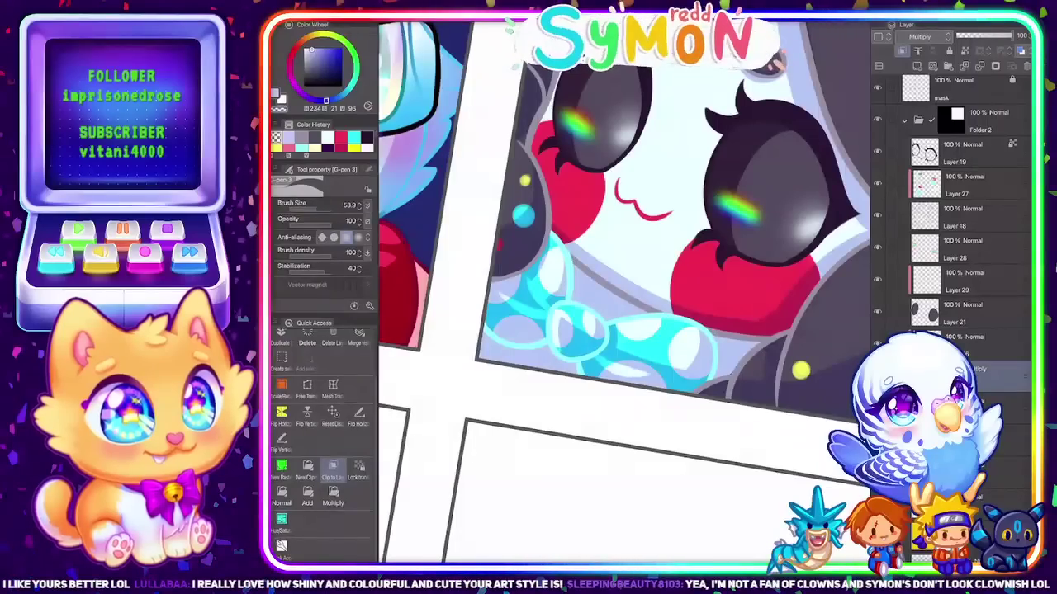
Refine the Multiply shadow on the yellow moon clip so that only its lower edge stays shaded
scroll(624, 297, down, 5)
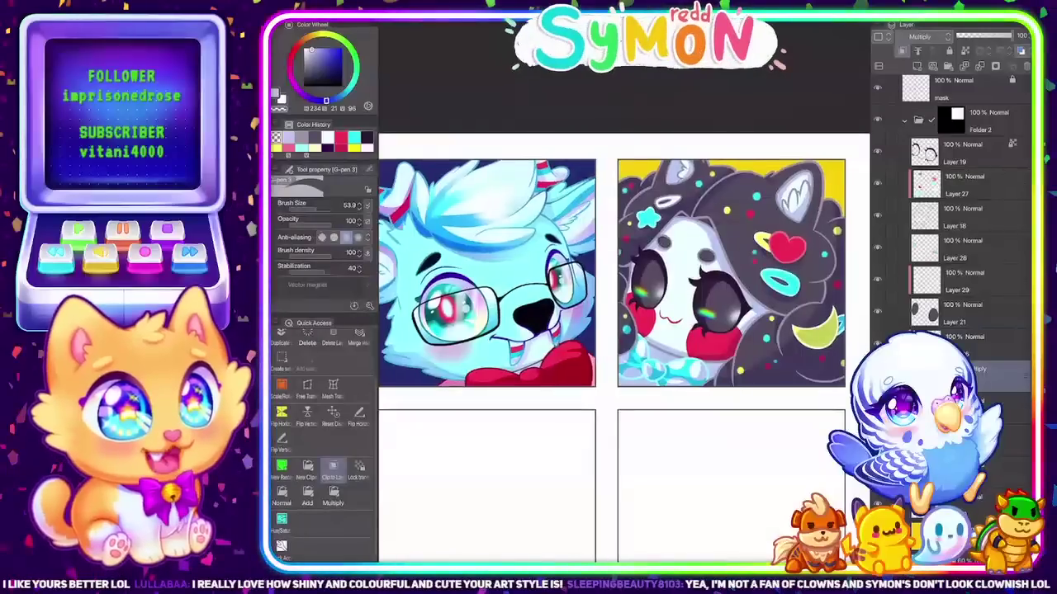
scroll(754, 357, up, 1)
scroll(850, 479, up, 1)
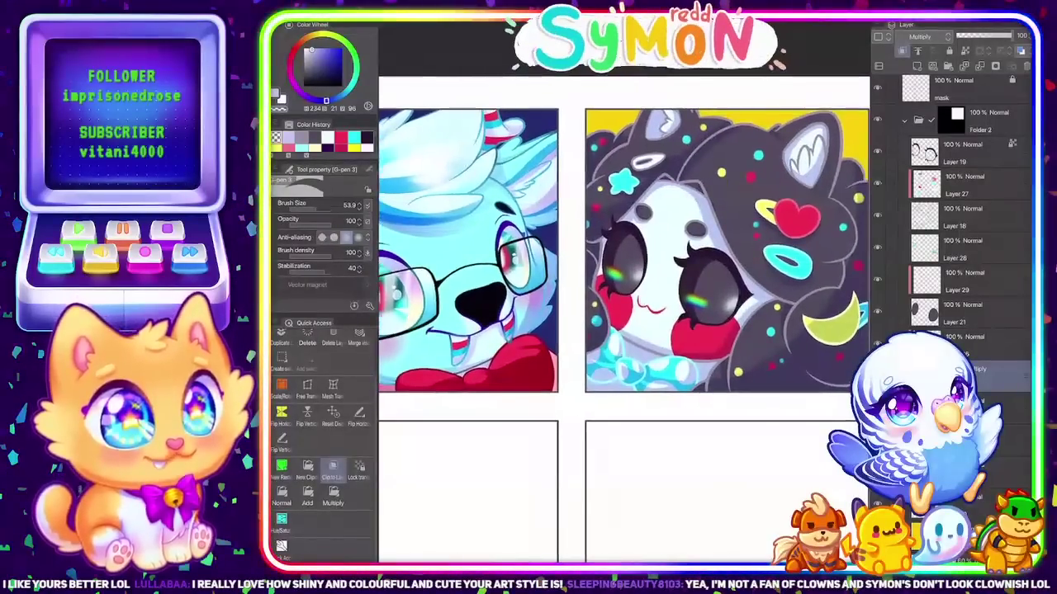
scroll(850, 478, up, 1)
drag(693, 223, 639, 205)
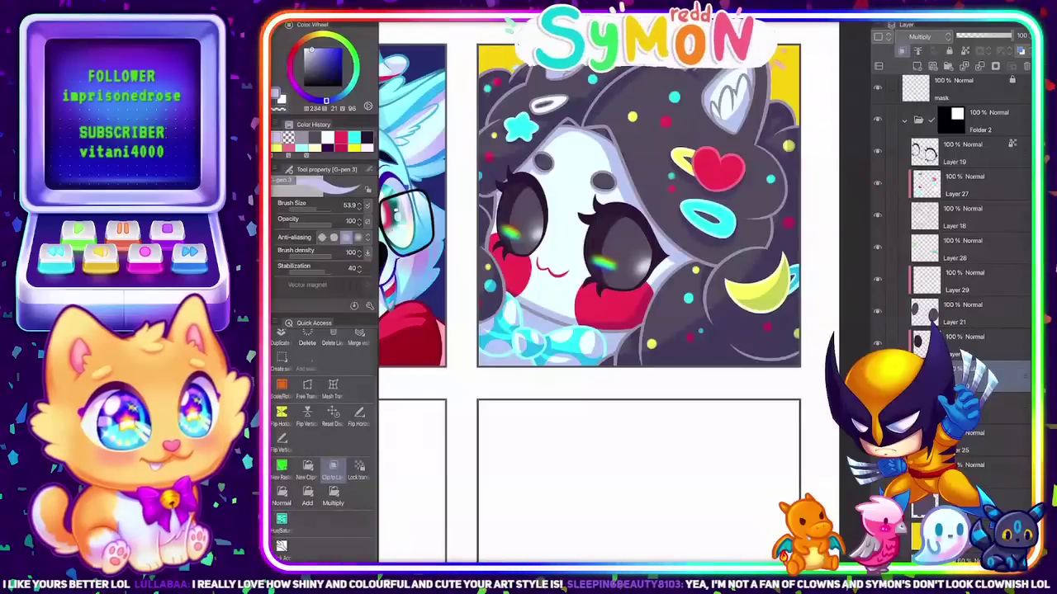
Examine both coloured panels together at several zoom levels to judge the overall shading
scroll(750, 261, down, 5)
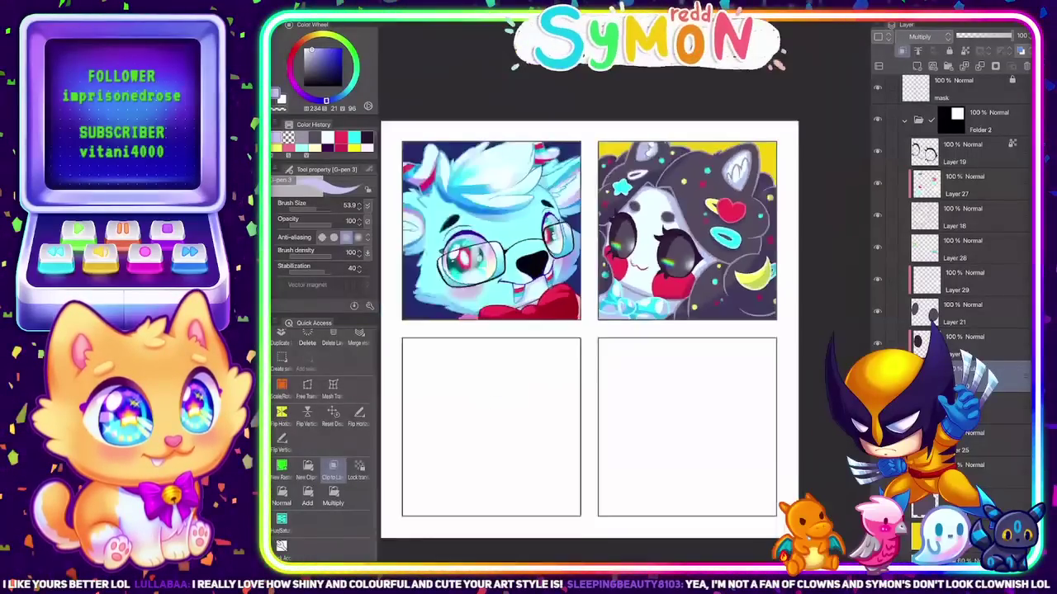
scroll(751, 259, up, 2)
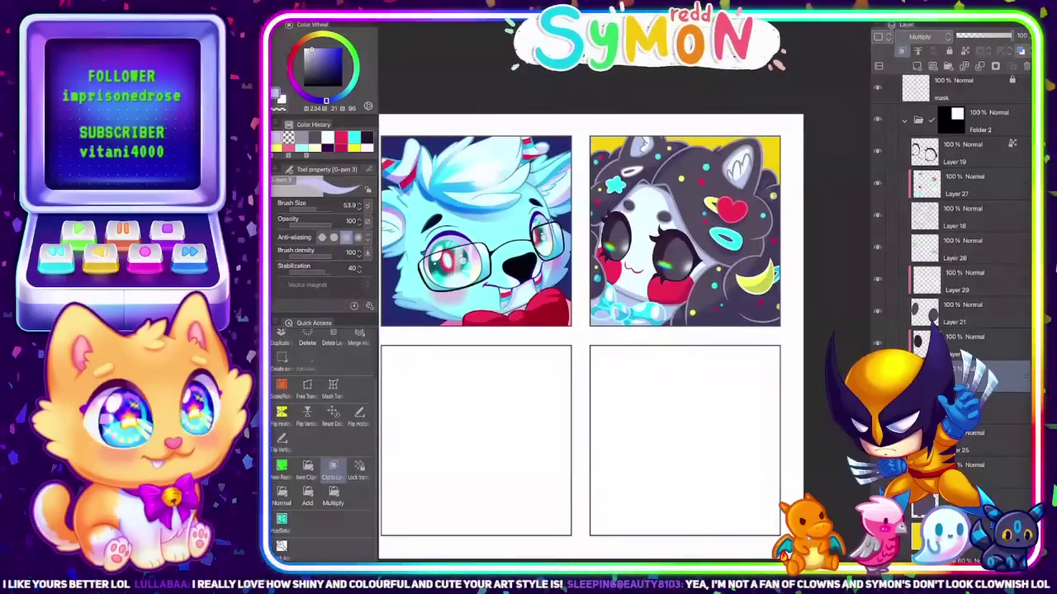
scroll(749, 260, down, 1)
scroll(590, 330, down, 1)
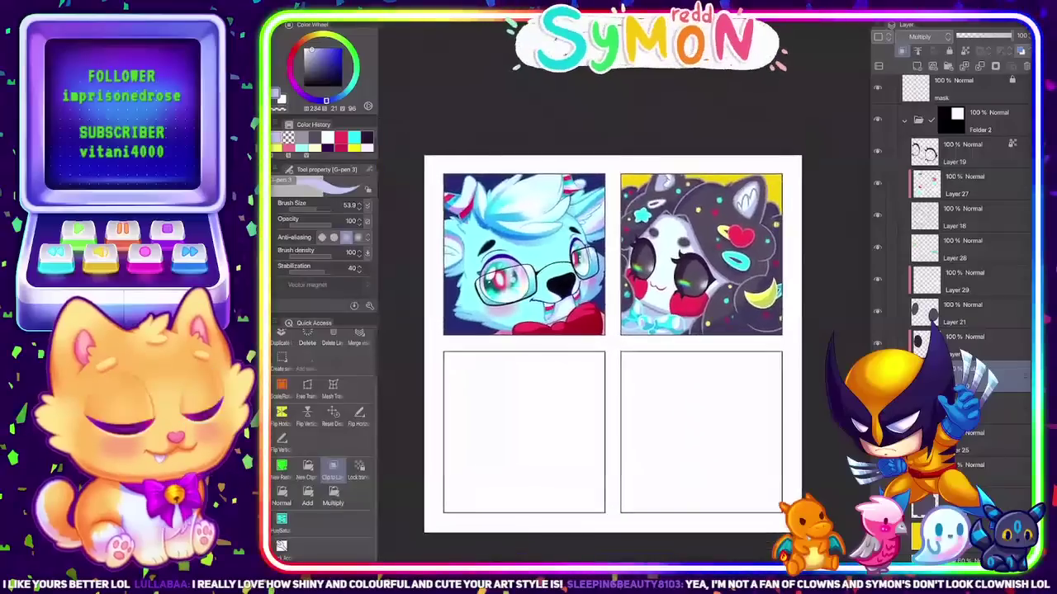
scroll(590, 330, up, 3)
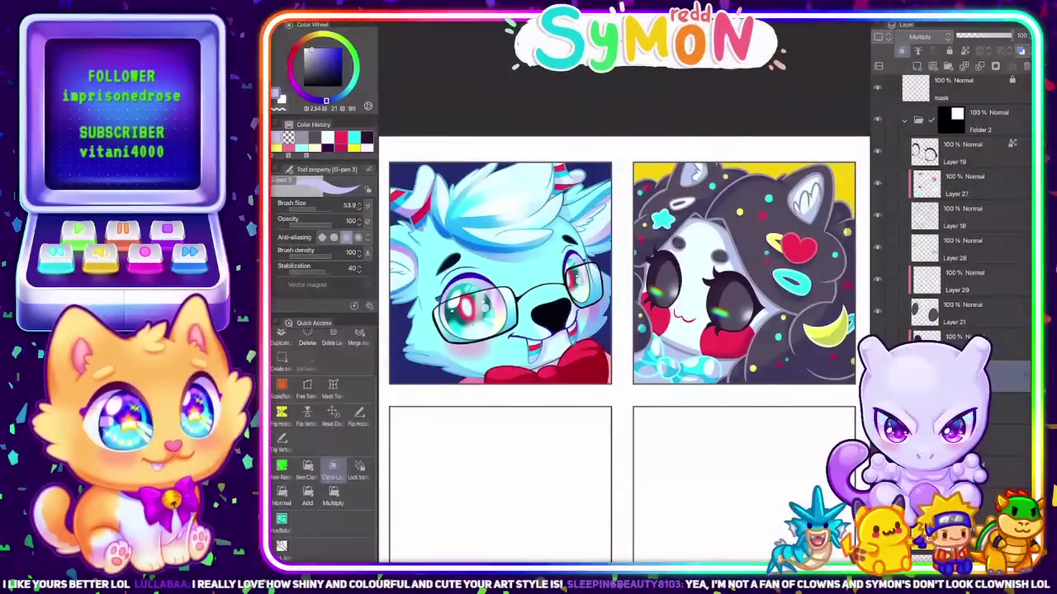
scroll(542, 401, up, 1)
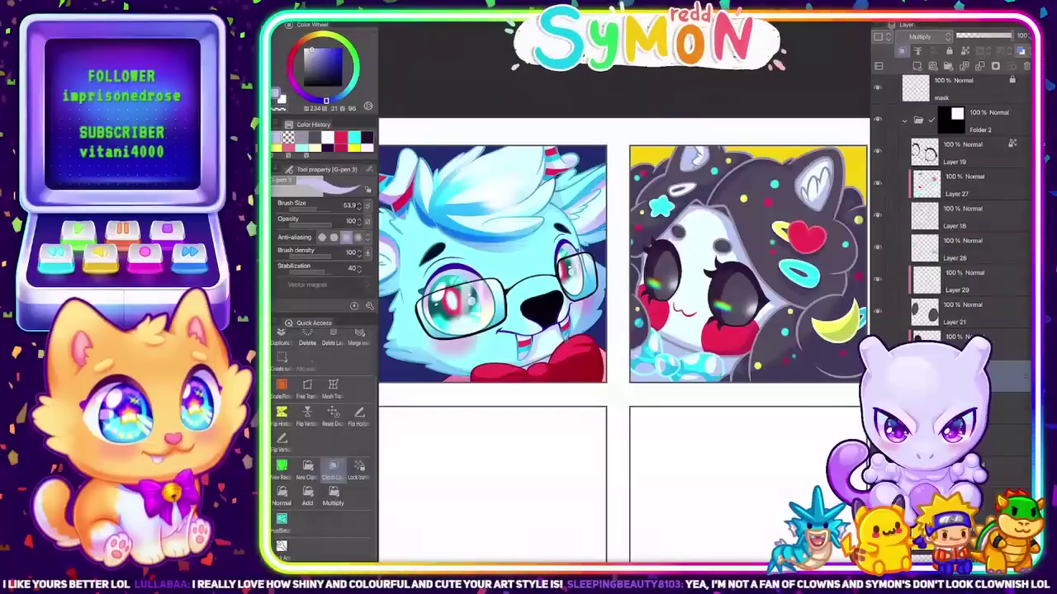
scroll(624, 342, down, 1)
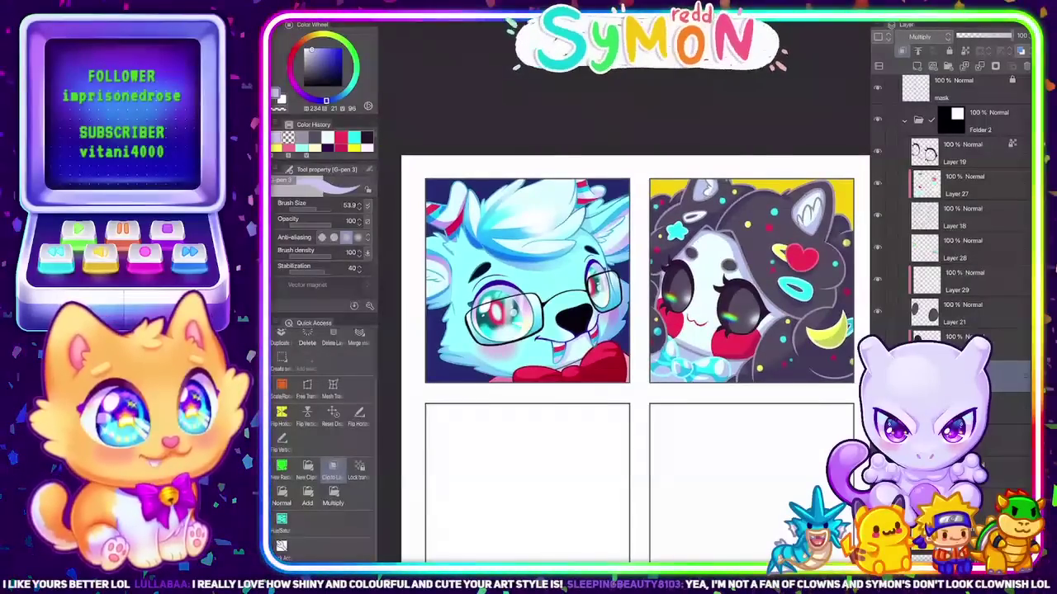
scroll(624, 358, up, 1)
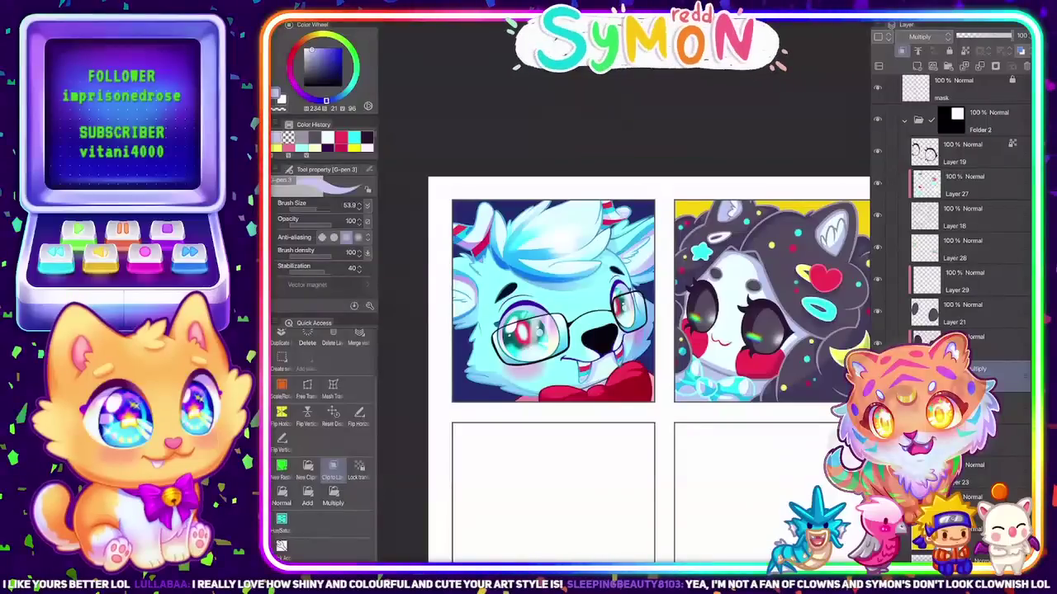
scroll(627, 355, down, 1)
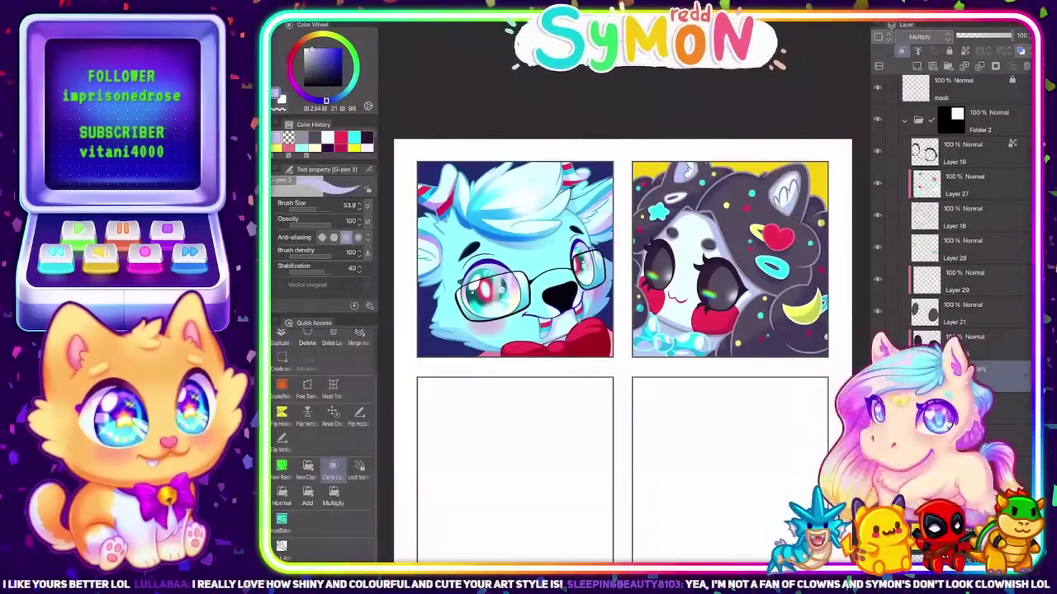
On Layer 28, add small red highlight dots to the upper part of both dark eyes in the second panel
click(964, 249)
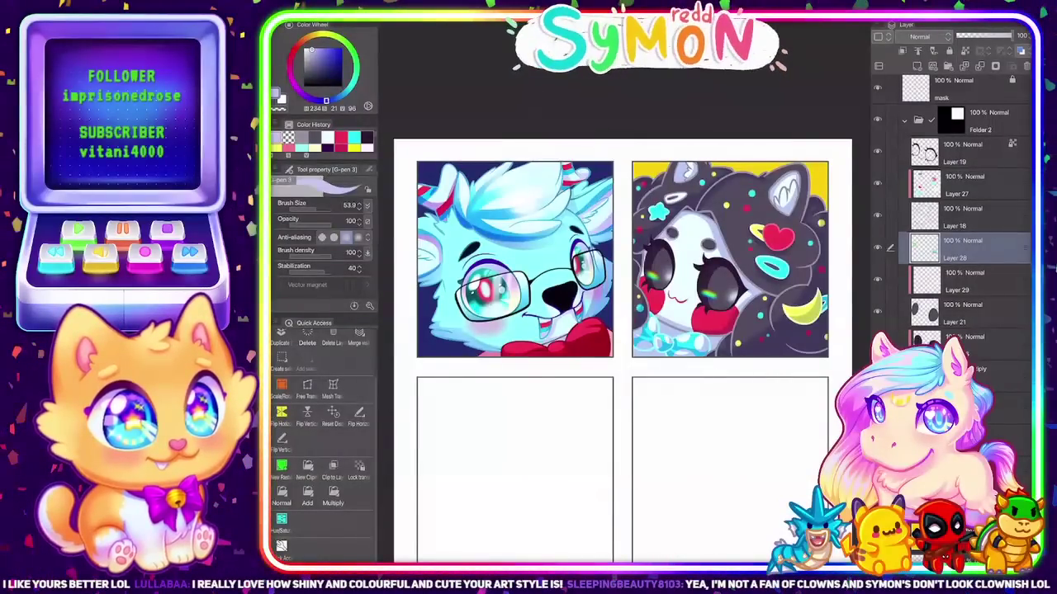
scroll(718, 312, up, 4)
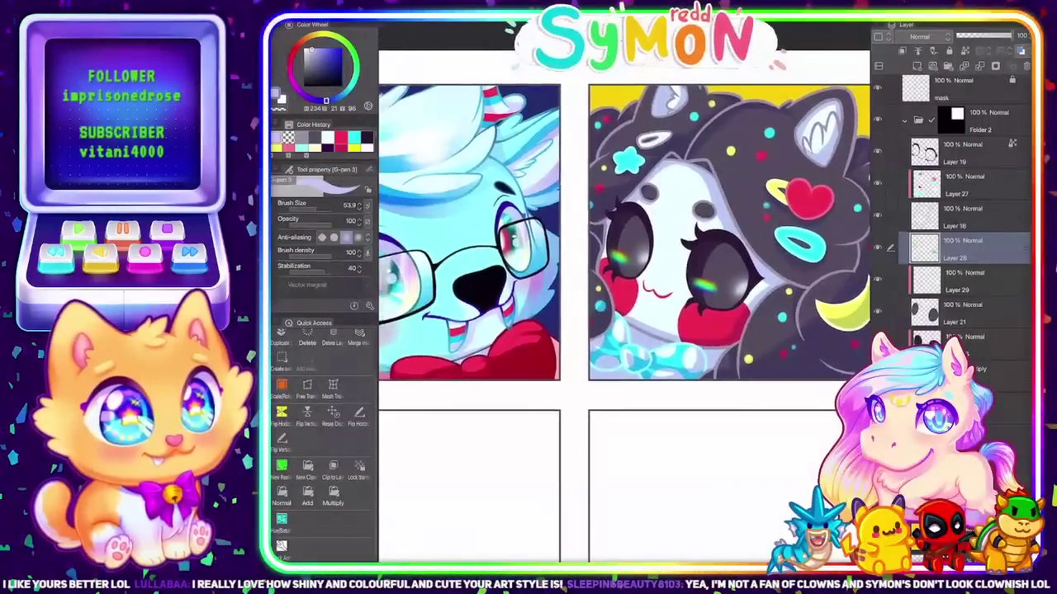
alt+click(747, 219)
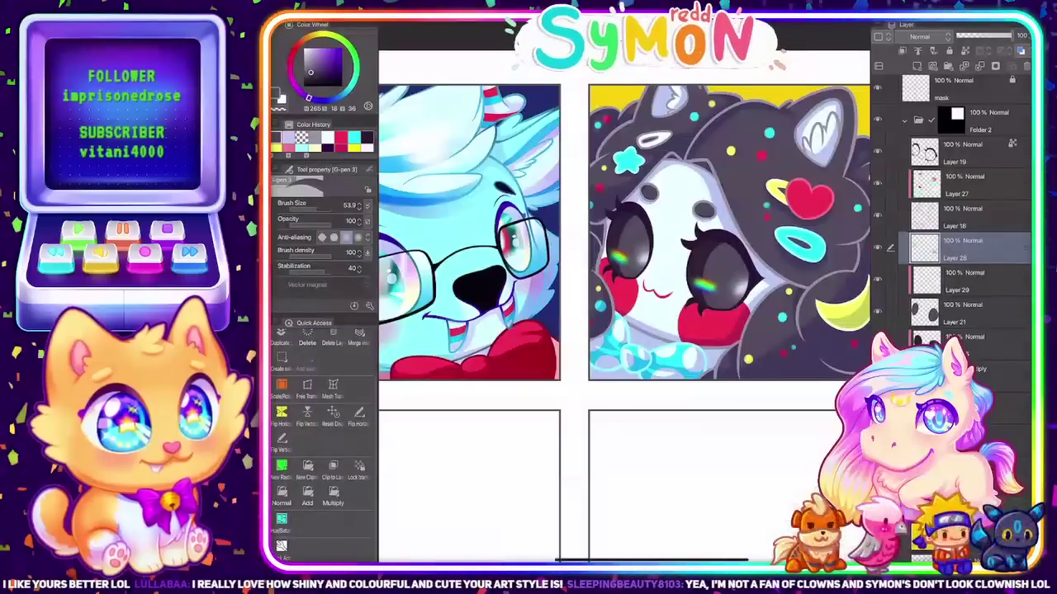
click(341, 138)
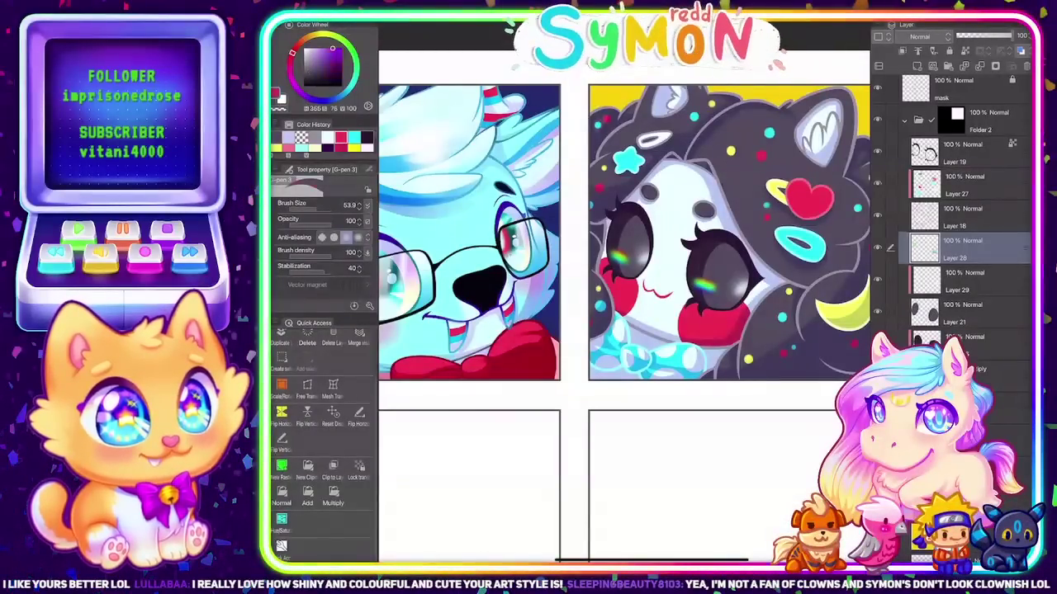
drag(708, 254, 712, 256)
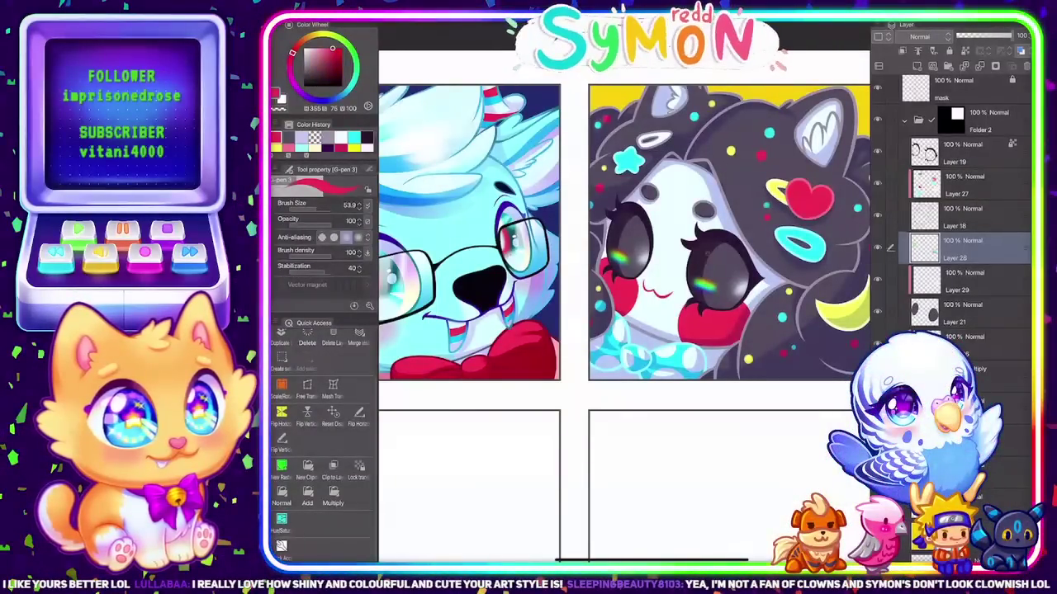
click(710, 255)
key(ctrl+z)
click(709, 254)
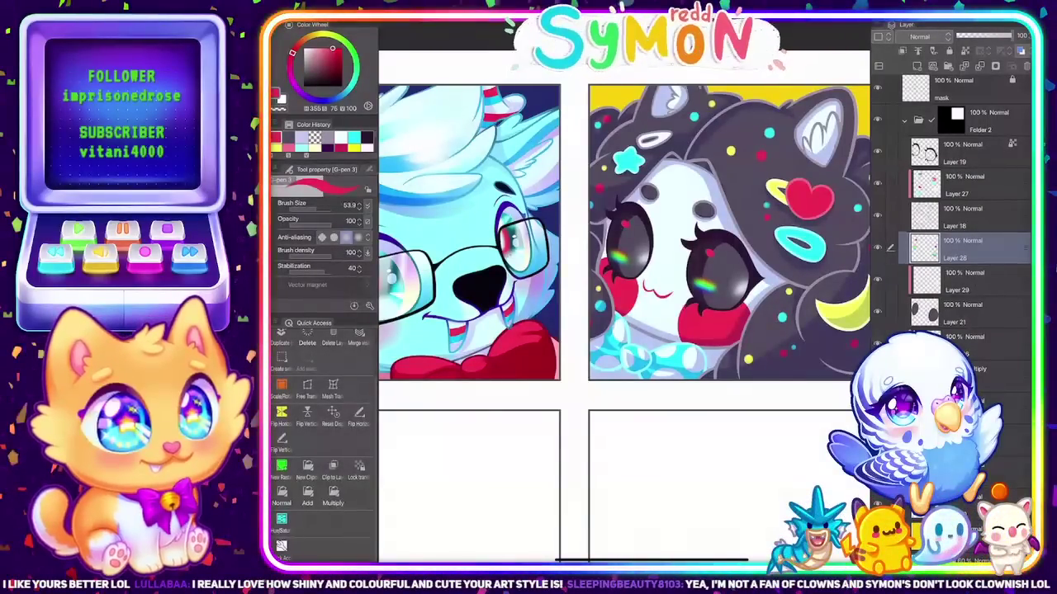
Add cyan and pale yellow highlight dots beside the red ones in both eyes of the second panel
click(354, 138)
click(857, 208)
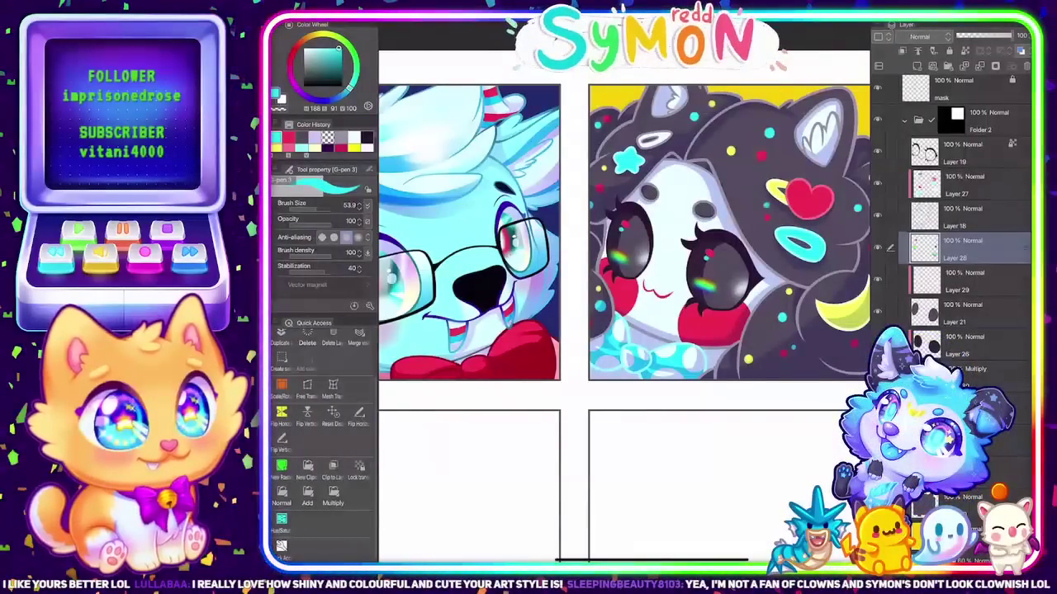
click(277, 148)
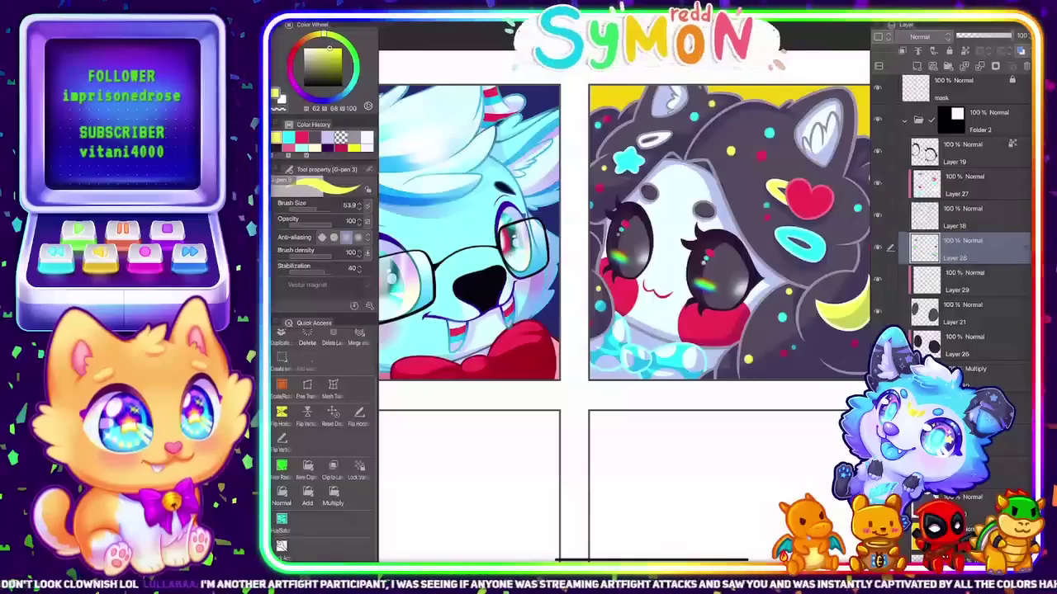
scroll(624, 305, down, 5)
scroll(625, 306, up, 5)
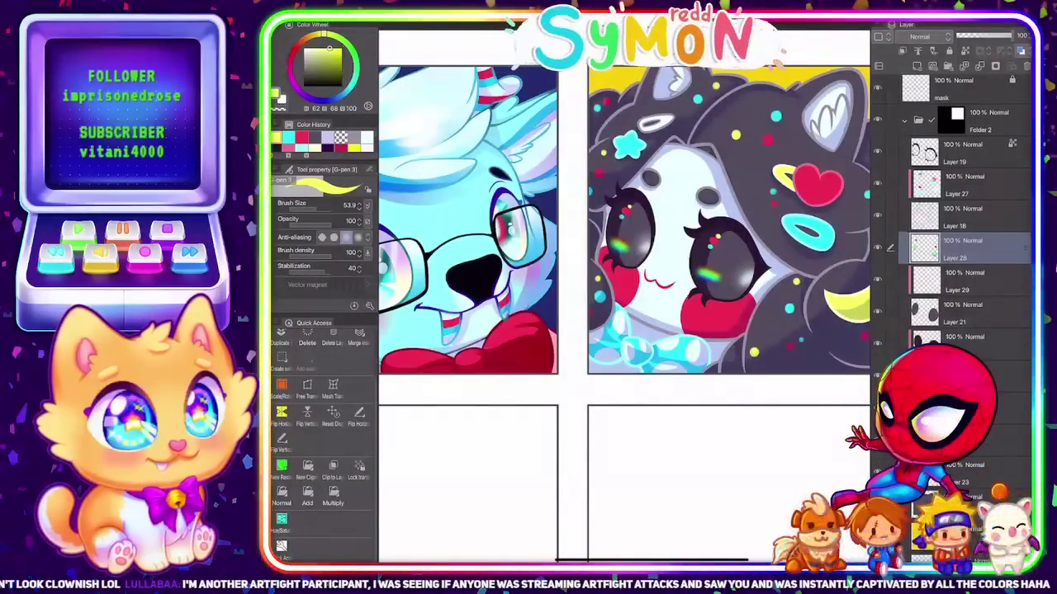
scroll(764, 280, down, 5)
scroll(776, 301, up, 2)
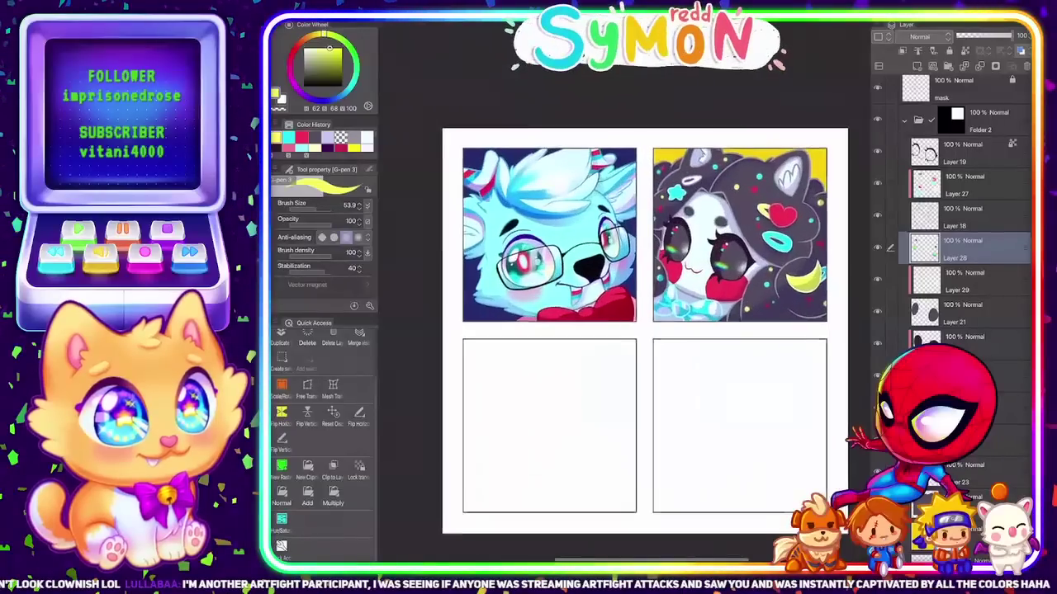
Lasso the coloured dots in both eyes and nudge them slightly within the irises, scaling them to 101%
key(ctrl+plus)
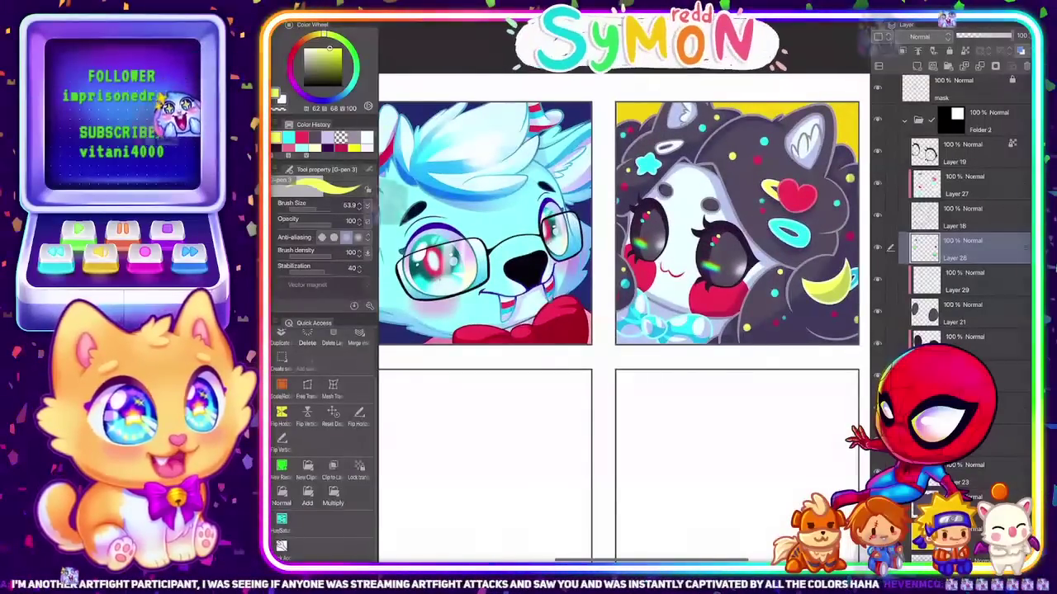
key(m)
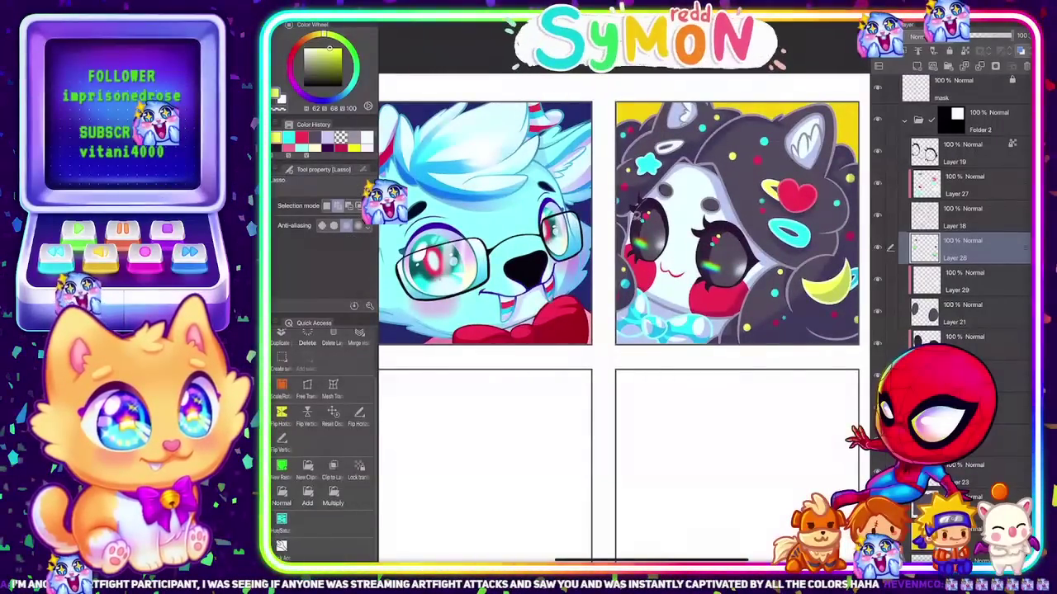
drag(636, 213, 637, 222)
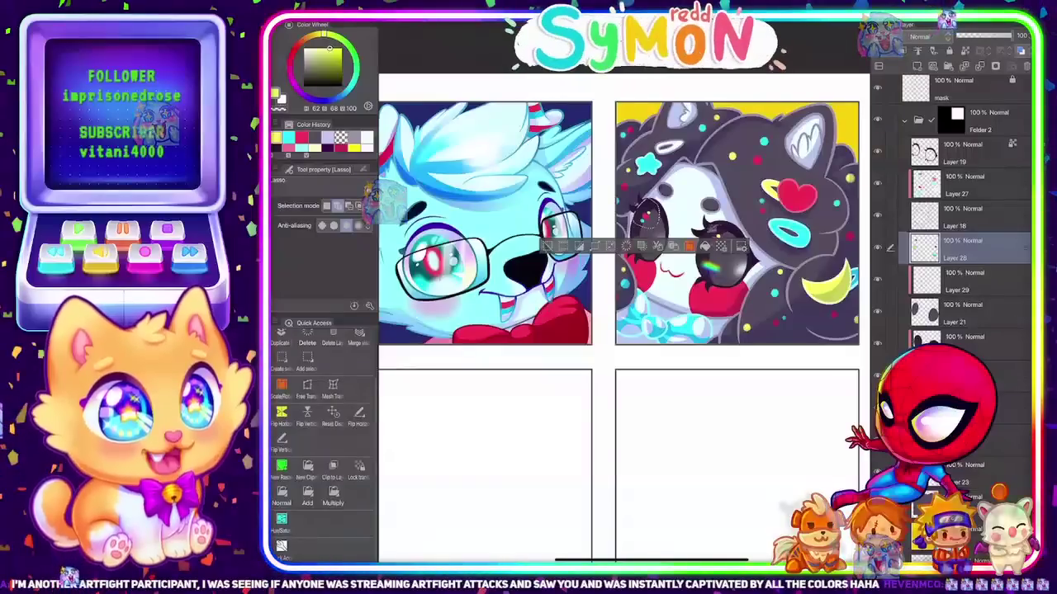
drag(707, 229, 710, 228)
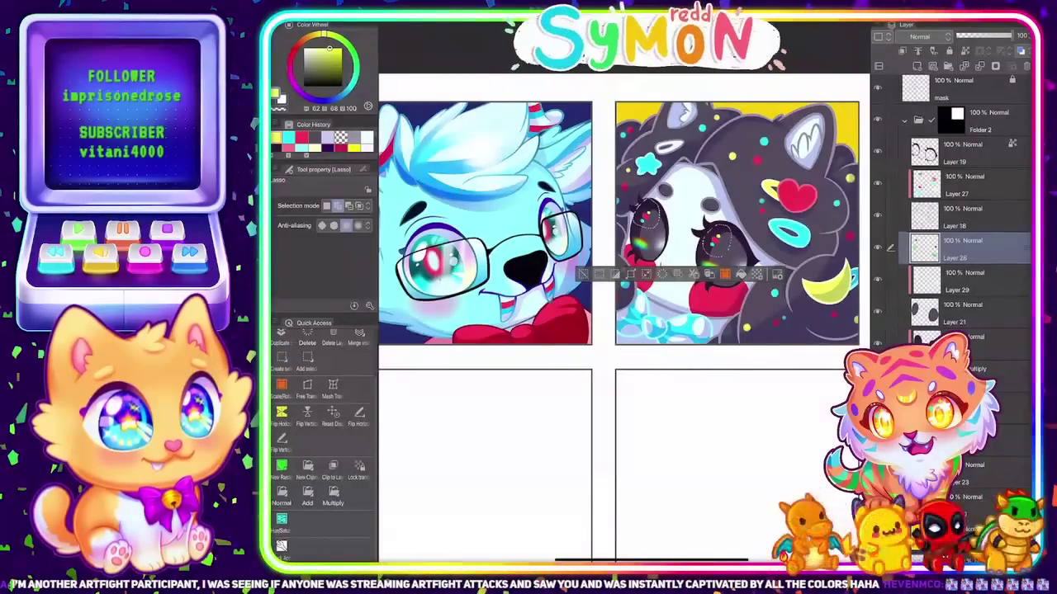
key(ctrl+t)
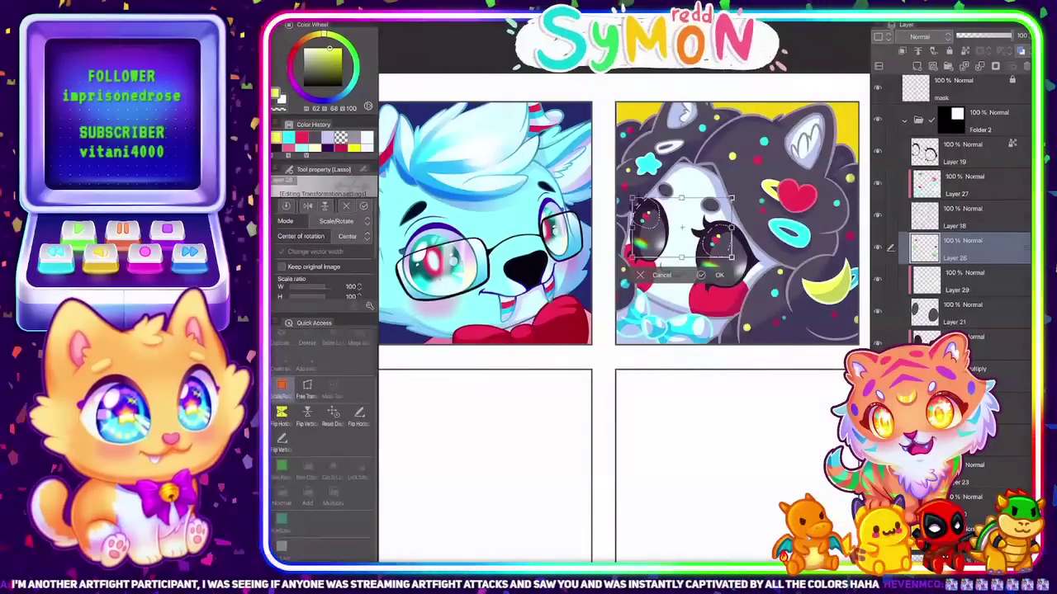
mouse_move(722, 234)
mouse_down()
mouse_move(739, 262)
mouse_move(749, 257)
mouse_move(714, 227)
mouse_move(720, 212)
mouse_up()
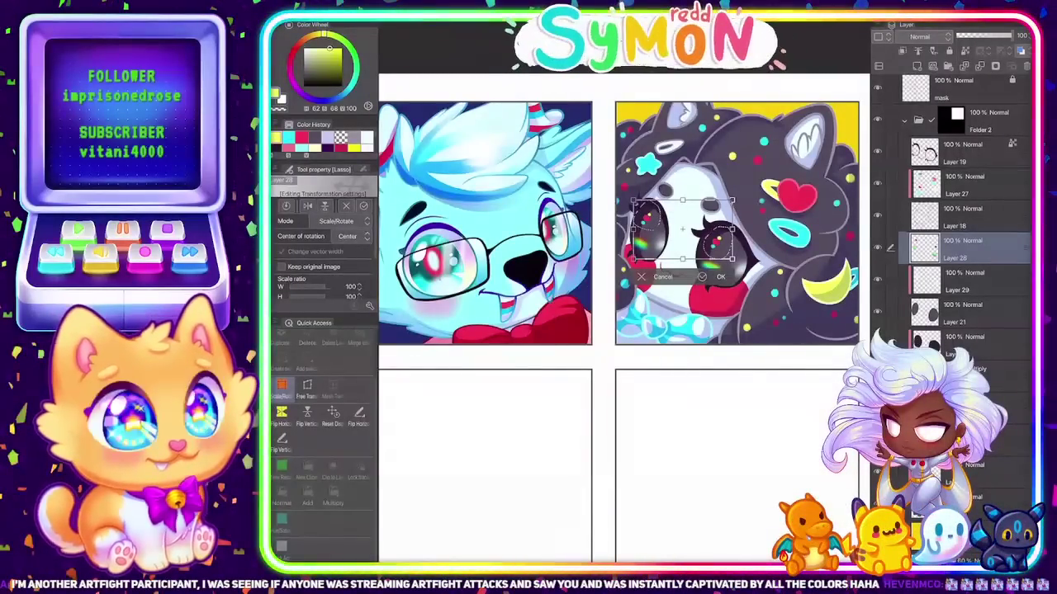
drag(681, 260, 681, 261)
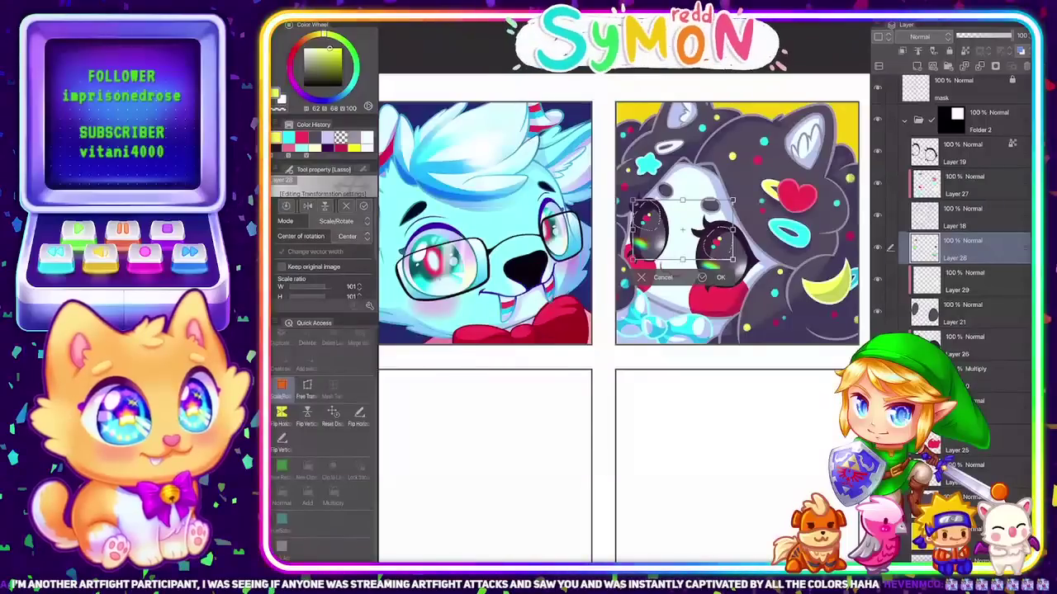
key(Return)
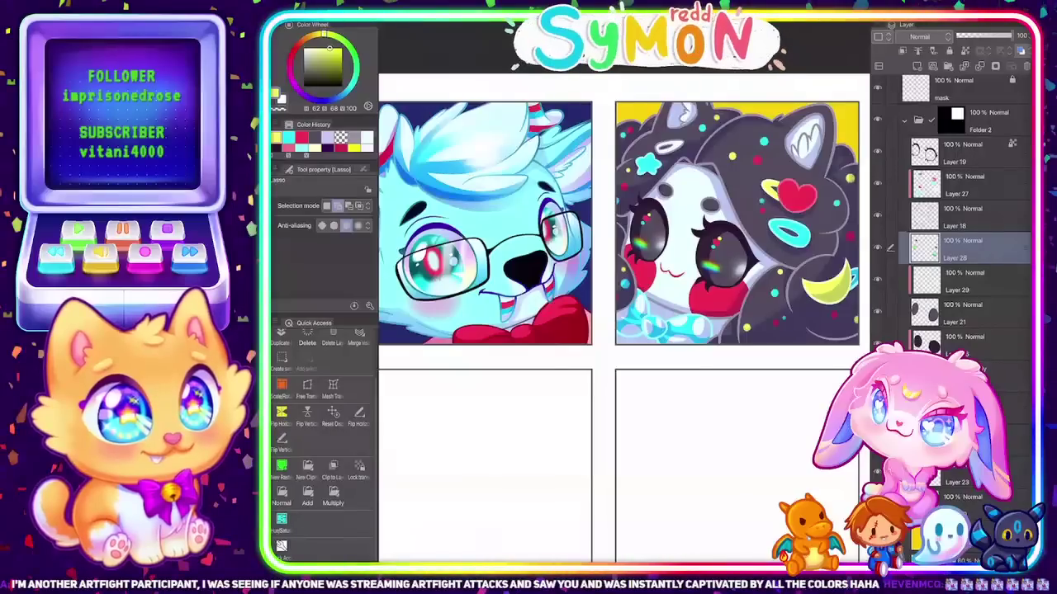
Fade the coloured dots in both eyes with transparent colour, using the Soft airbrush at size 105.3
key(e)
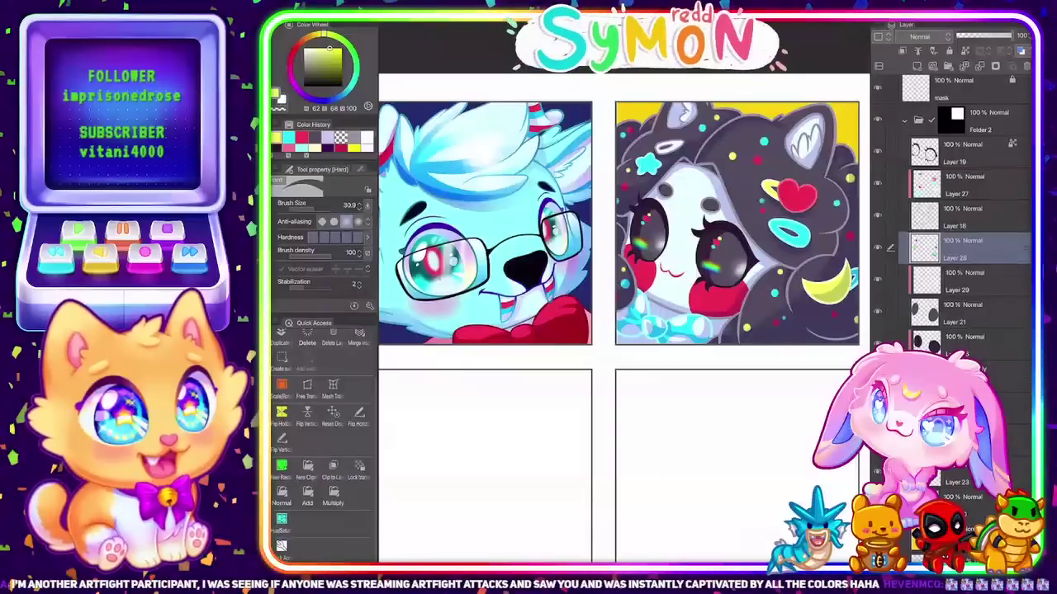
key(b)
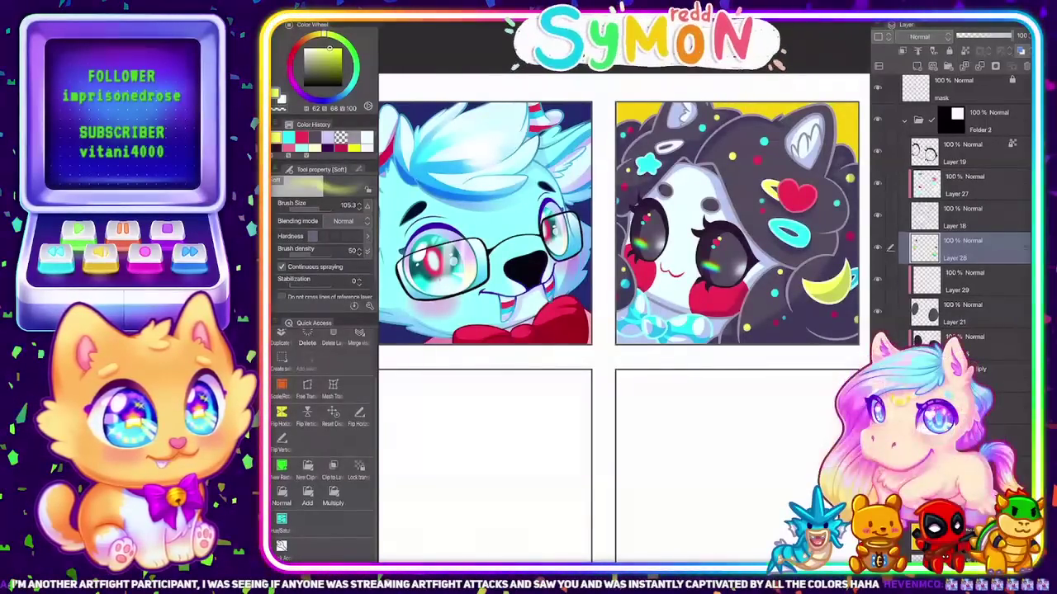
drag(648, 214, 643, 227)
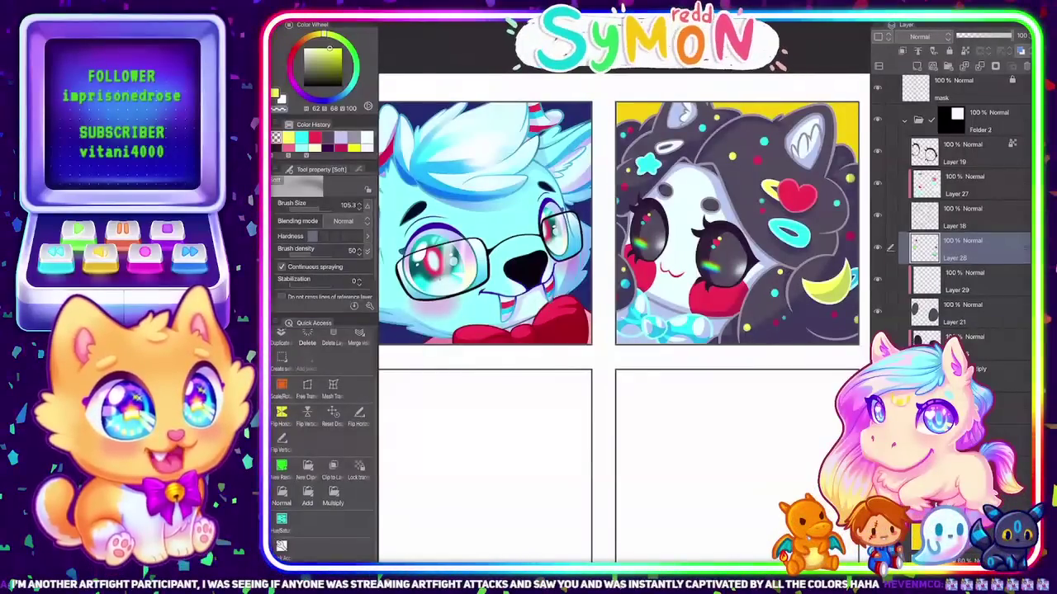
Examine the faded eye highlights and both coloured panels together at several zoom levels
scroll(743, 284, down, 5)
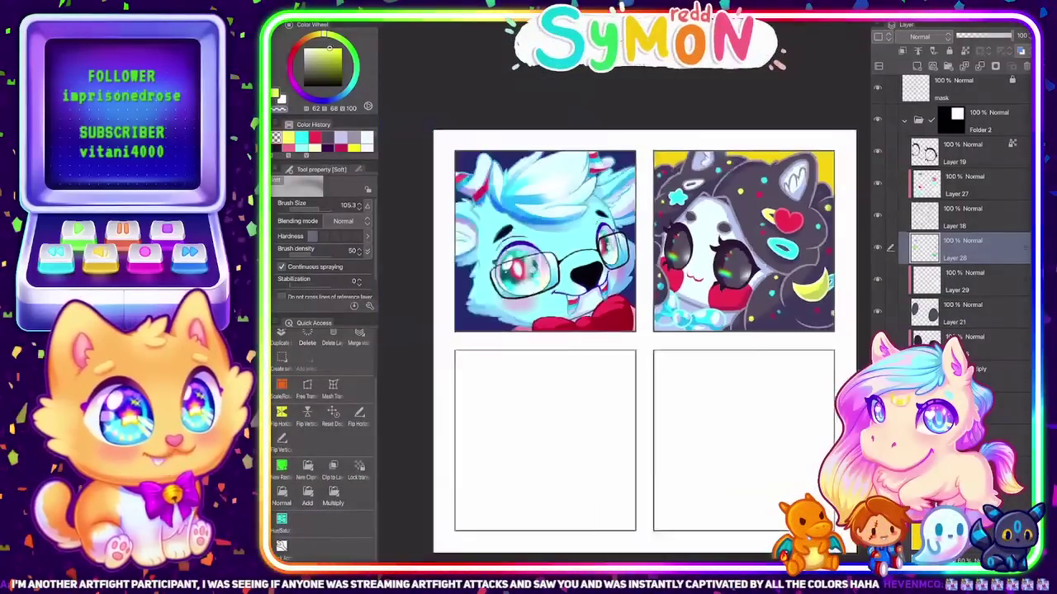
scroll(743, 318, up, 3)
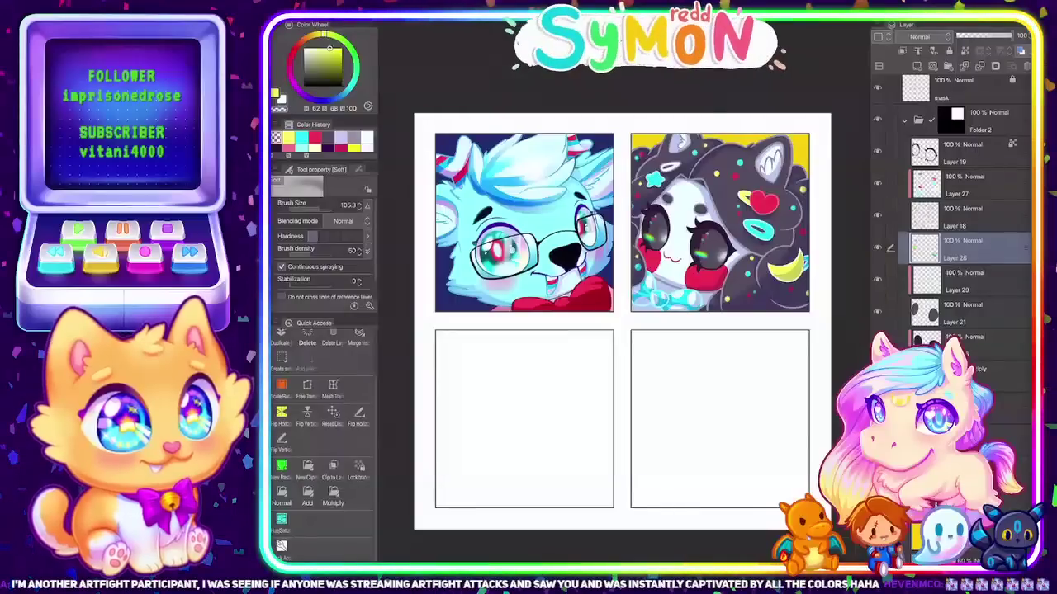
scroll(628, 330, up, 3)
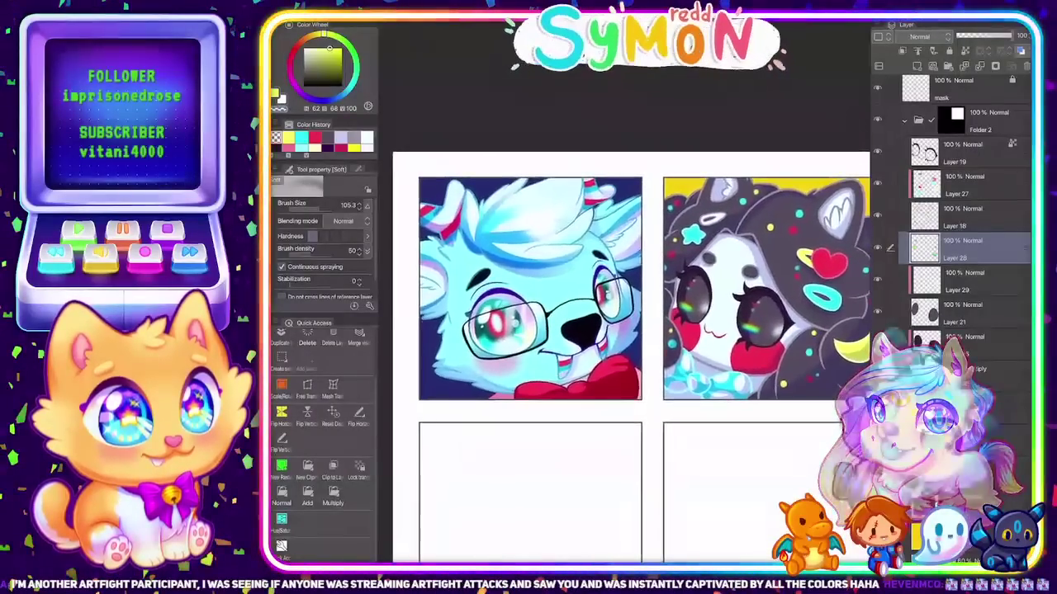
key(e)
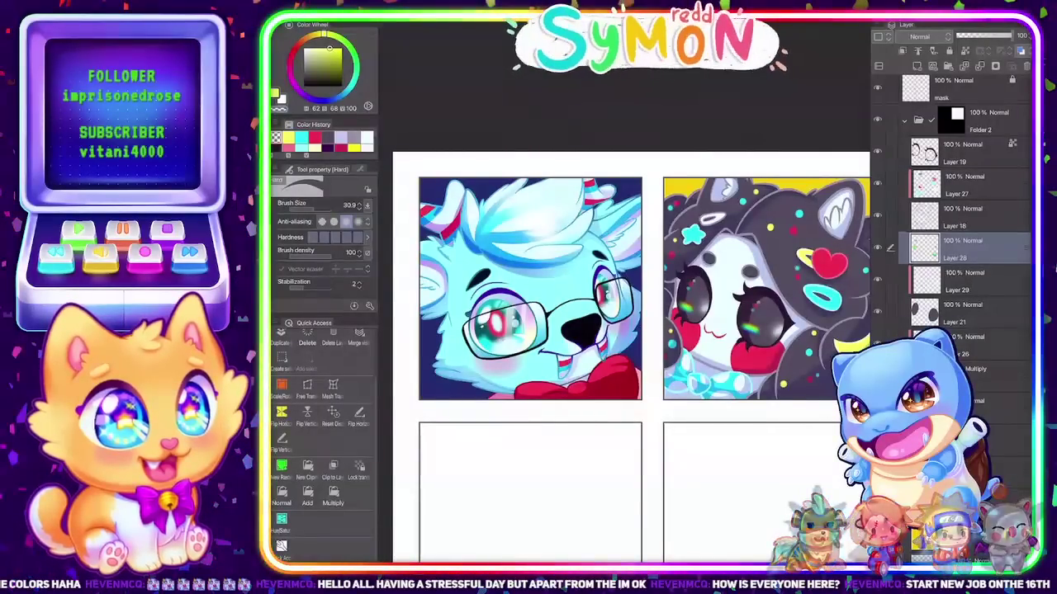
scroll(625, 330, up, 2)
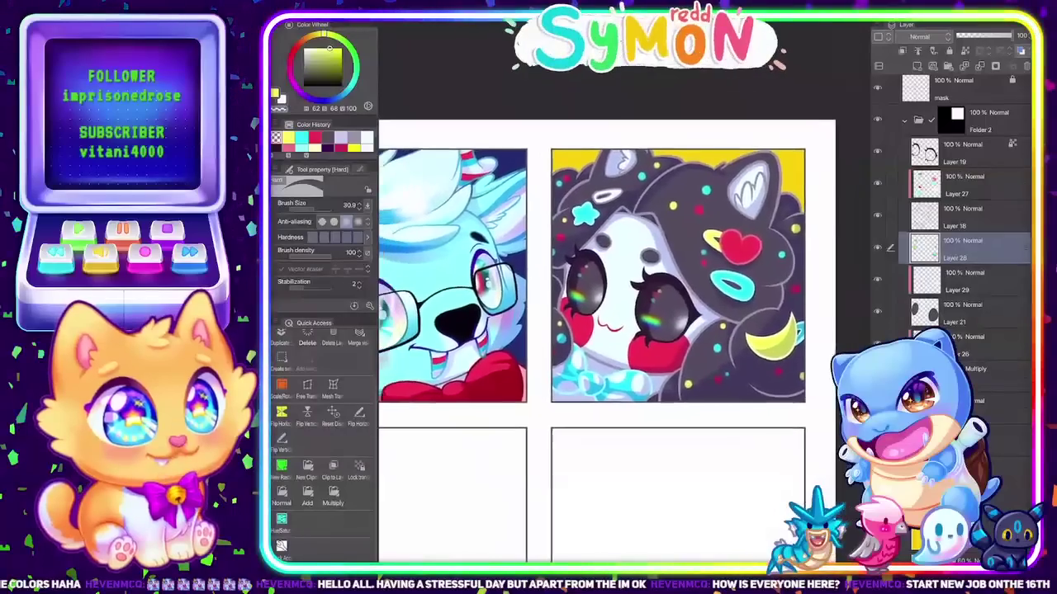
scroll(624, 331, down, 1)
scroll(721, 330, up, 2)
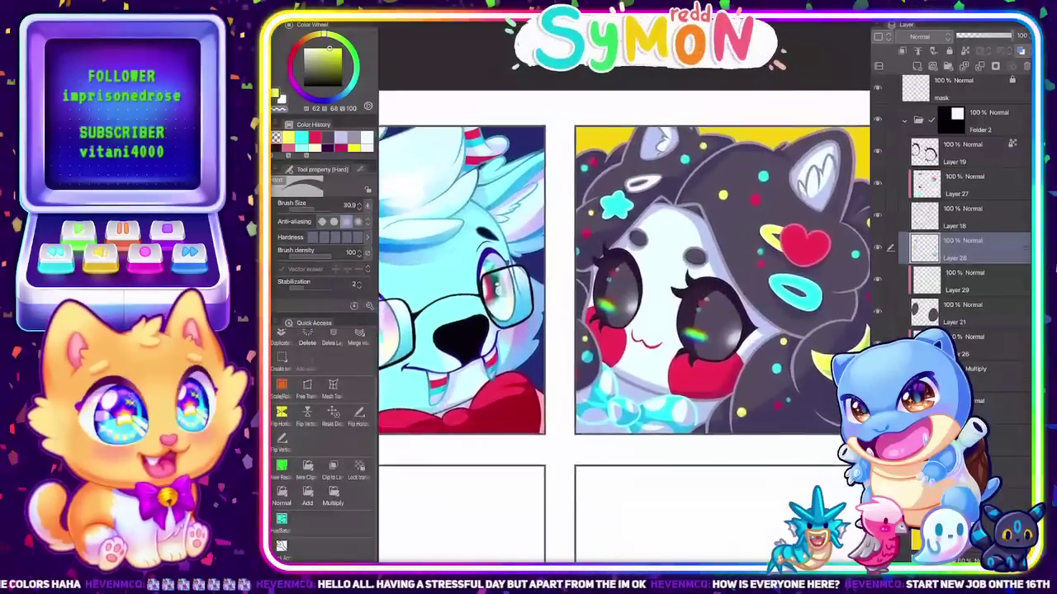
scroll(722, 330, down, 2)
scroll(624, 330, down, 2)
scroll(624, 330, up, 1)
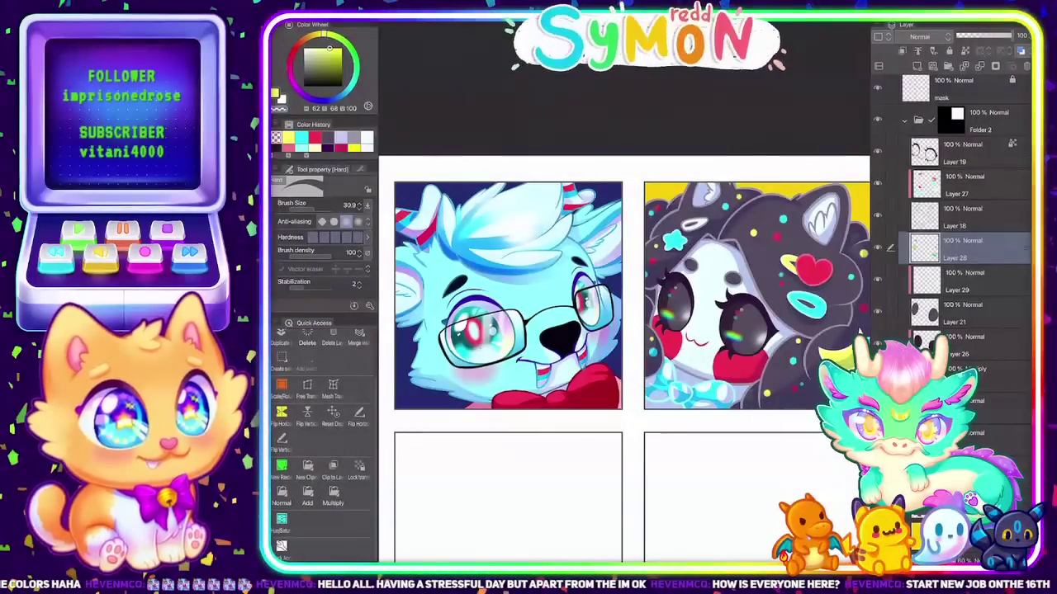
Collapse the second panel's layer folder, Folder 2, and switch to the Art Fight page in Chrome
click(904, 120)
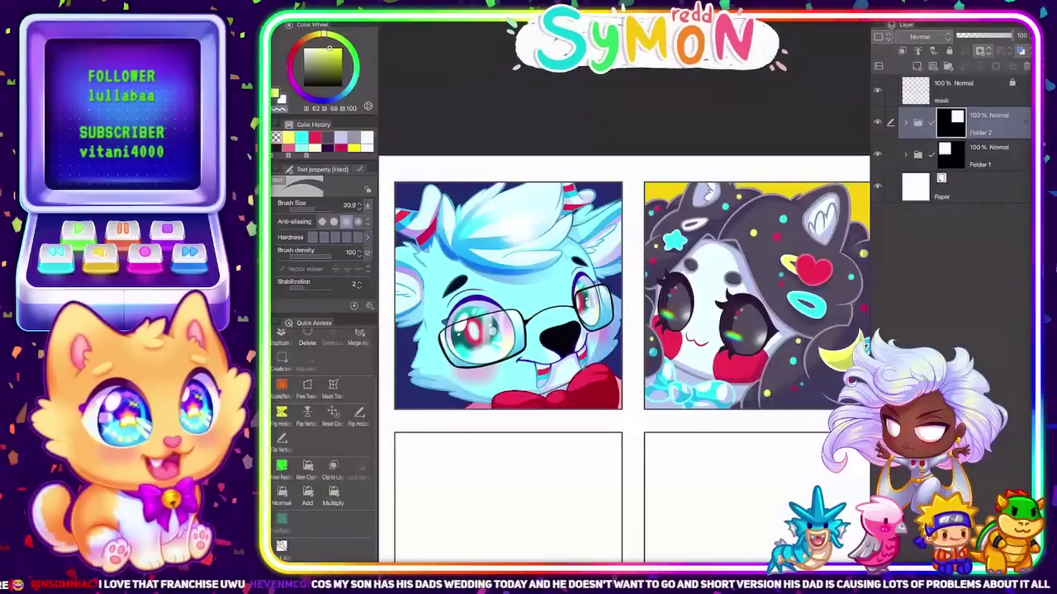
click(1023, 19)
Reload the Art Fight event page and open an active member's profile and the recent character PURO in new tabs
scroll(692, 350, up, 1)
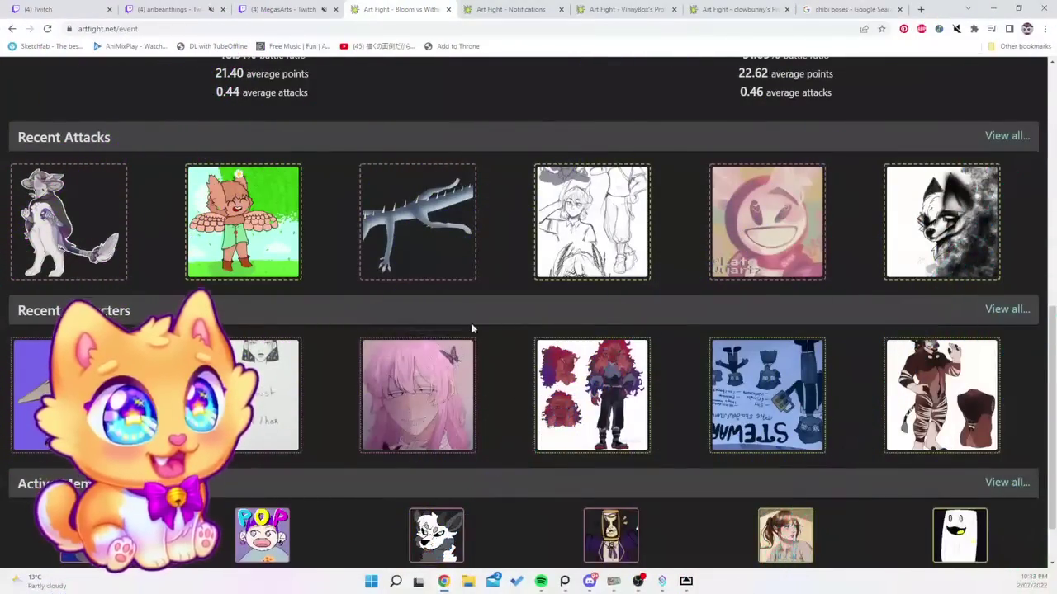
click(47, 28)
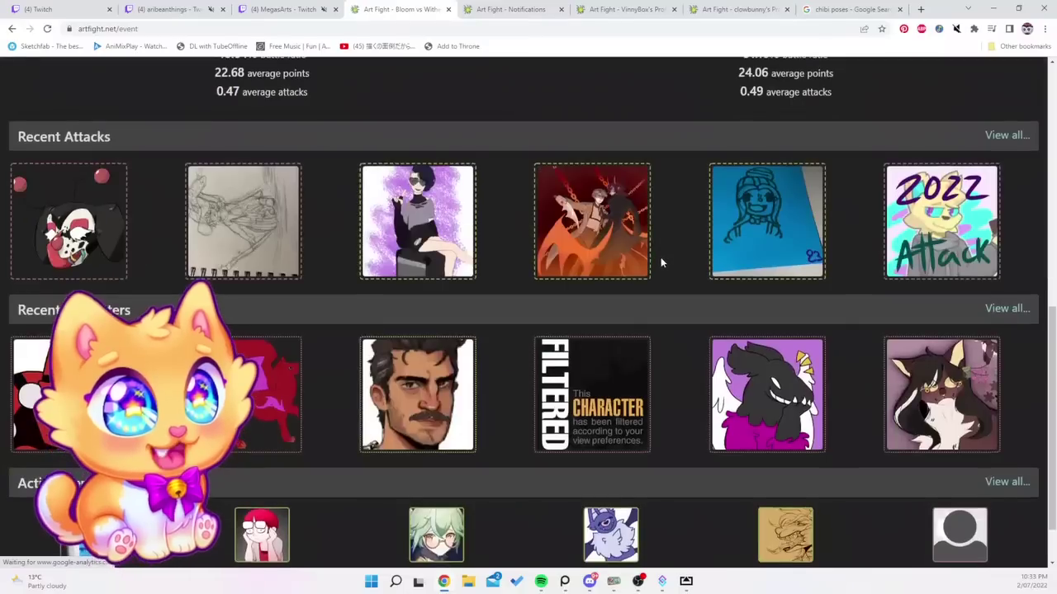
scroll(661, 260, down, 1)
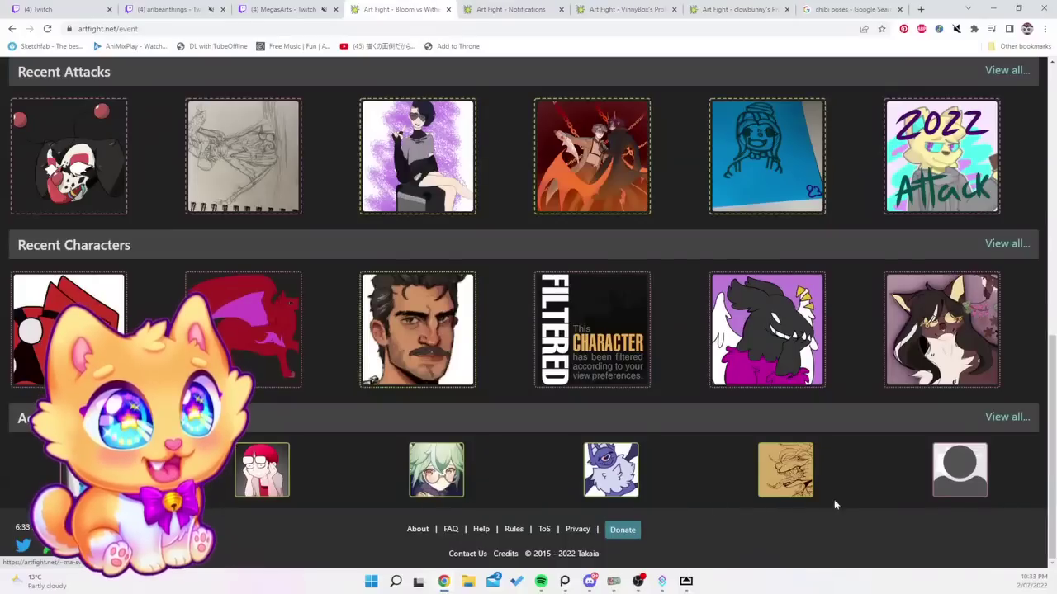
middle_click(438, 487)
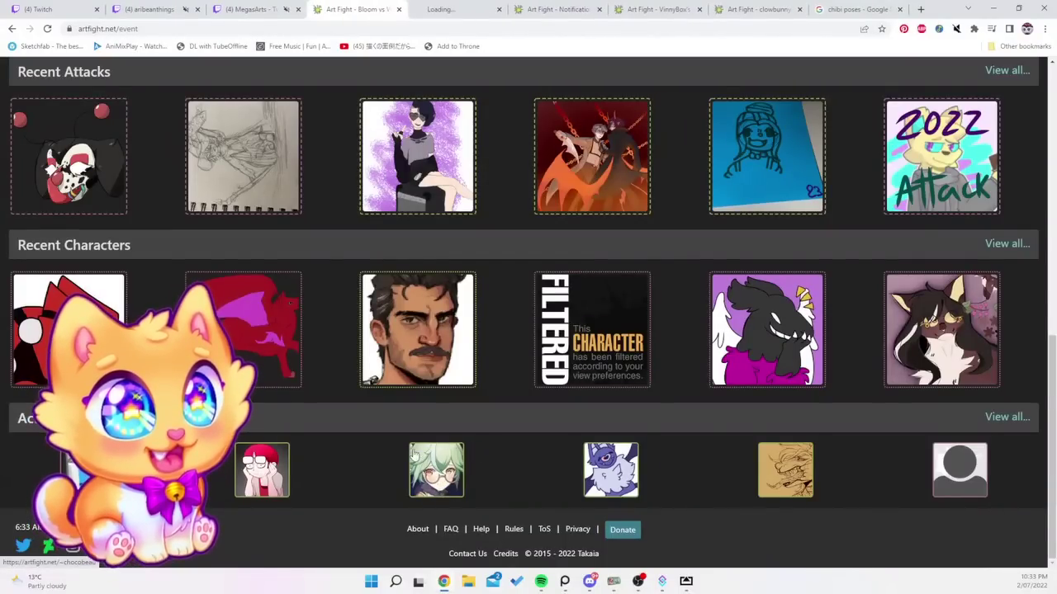
scroll(776, 492, up, 1)
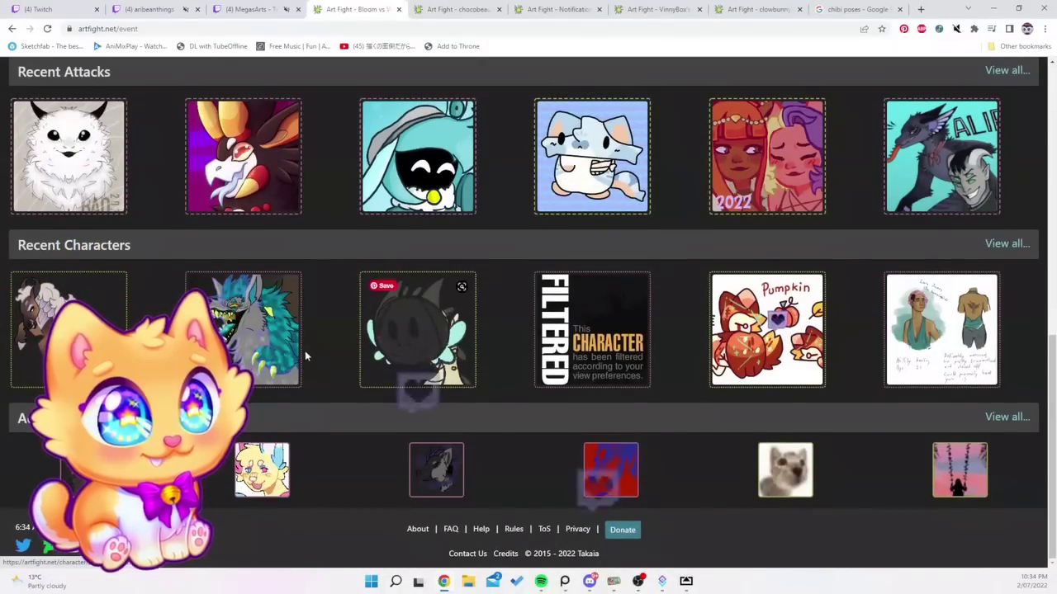
middle_click(297, 346)
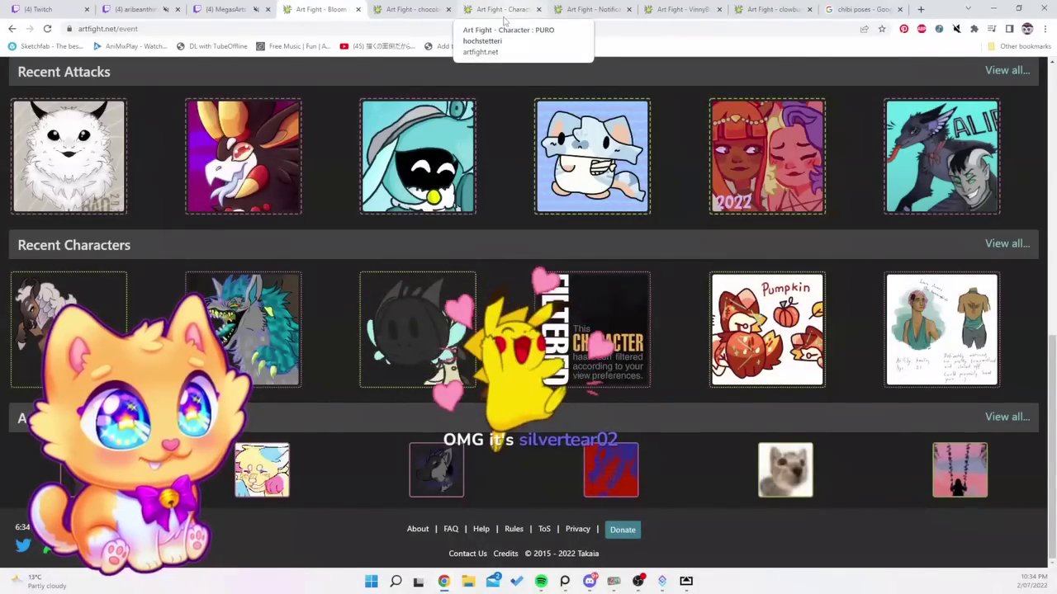
Examine the PURO character's reference image, permissions and character info on its Art Fight page
click(513, 12)
scroll(439, 291, down, 3)
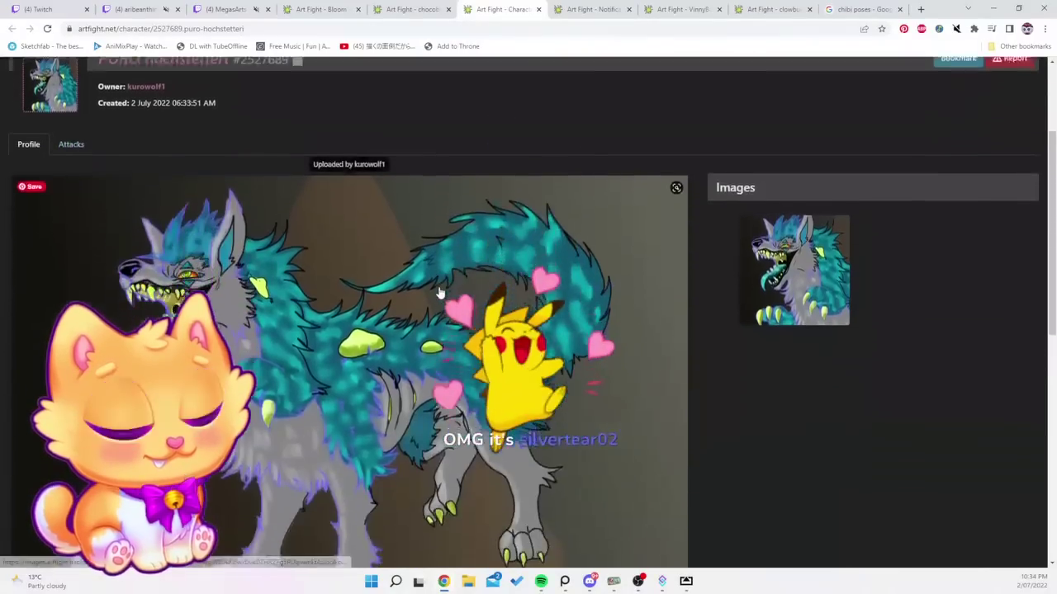
scroll(455, 333, down, 2)
scroll(455, 333, down, 4)
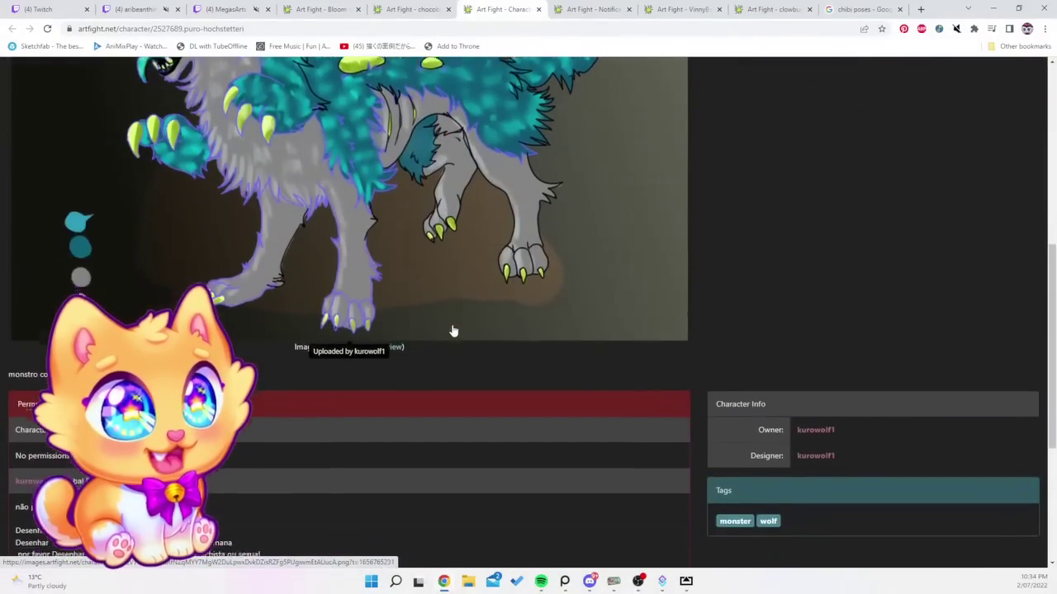
scroll(481, 333, up, 7)
scroll(495, 333, up, 3)
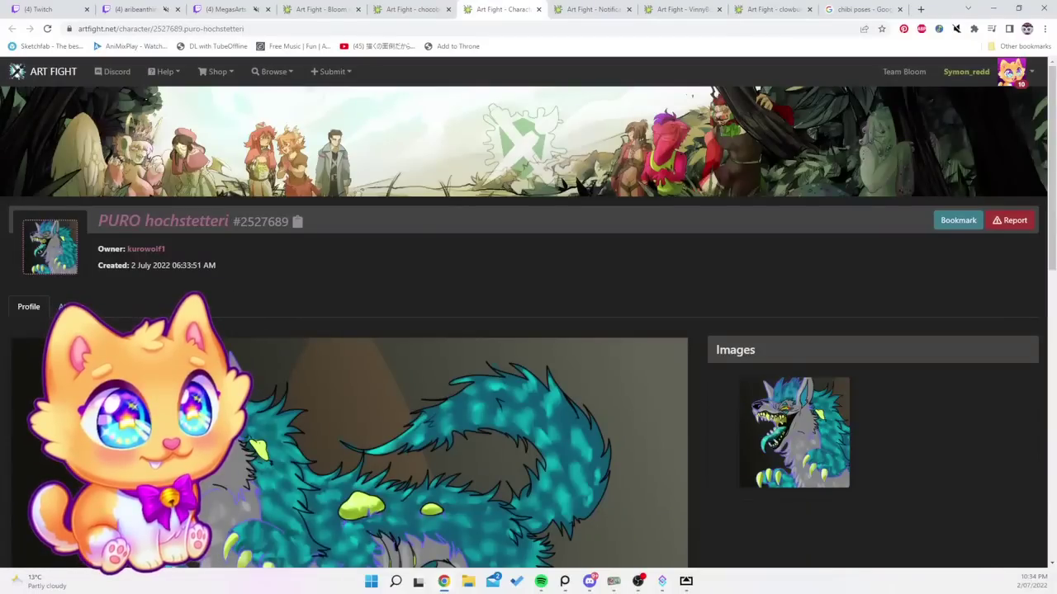
Look through the PURO owner's profile and characters in a new tab, and close it to return to Notifications
middle_click(145, 250)
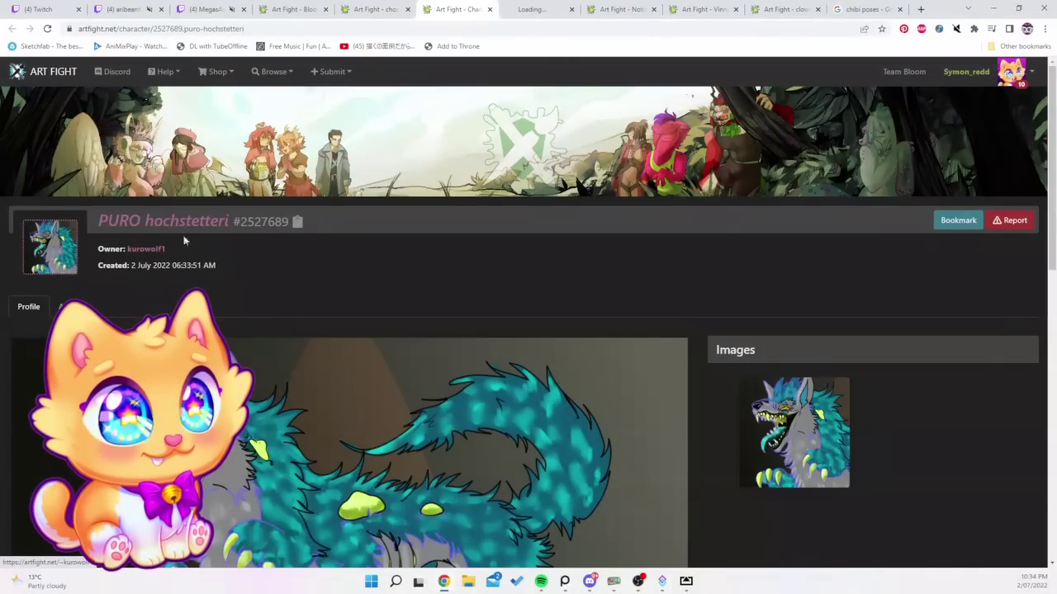
click(535, 10)
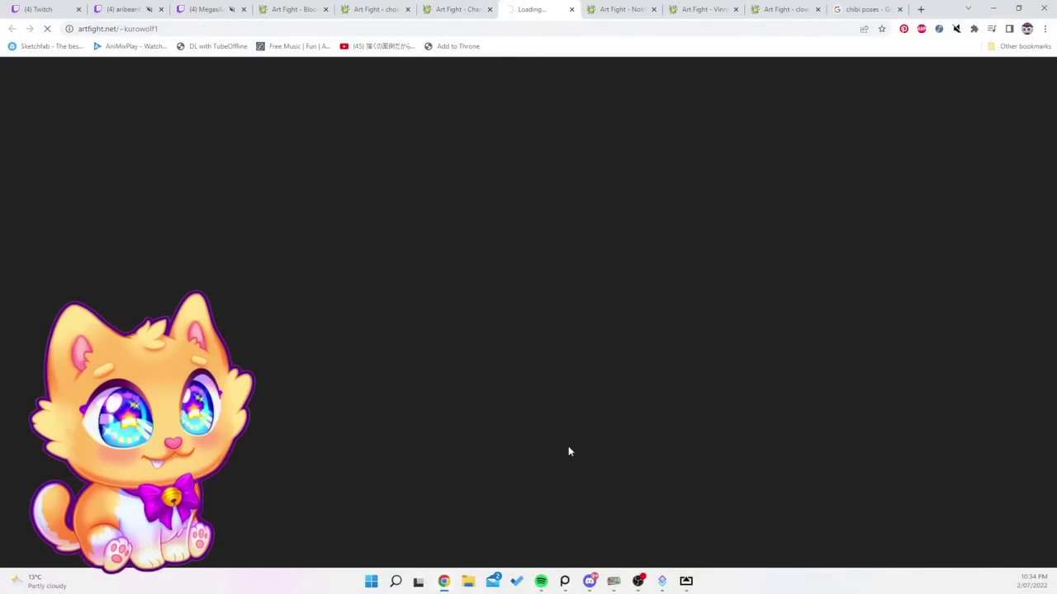
scroll(552, 426, down, 6)
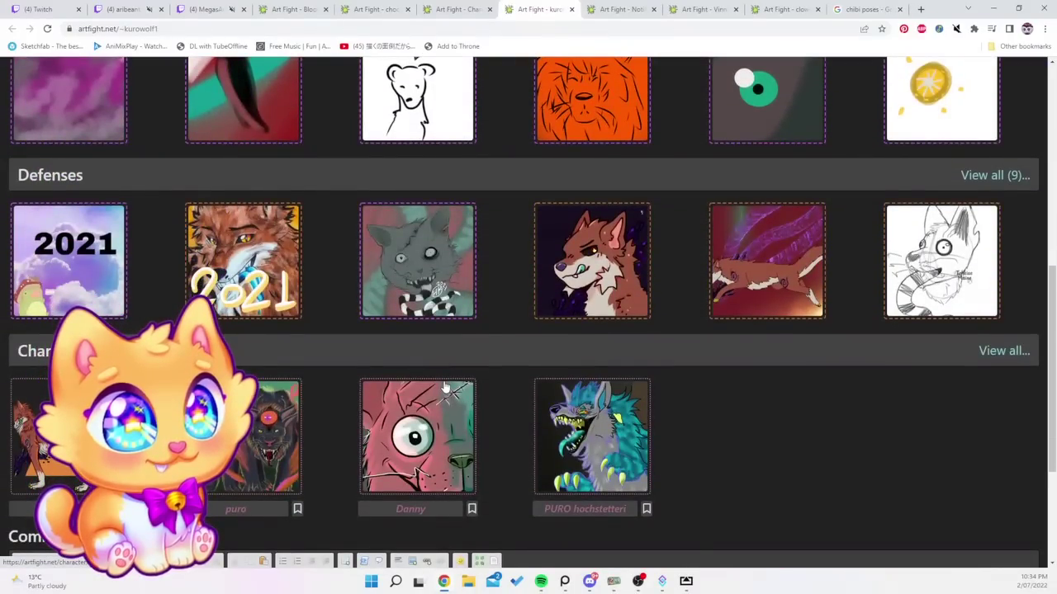
scroll(501, 364, up, 5)
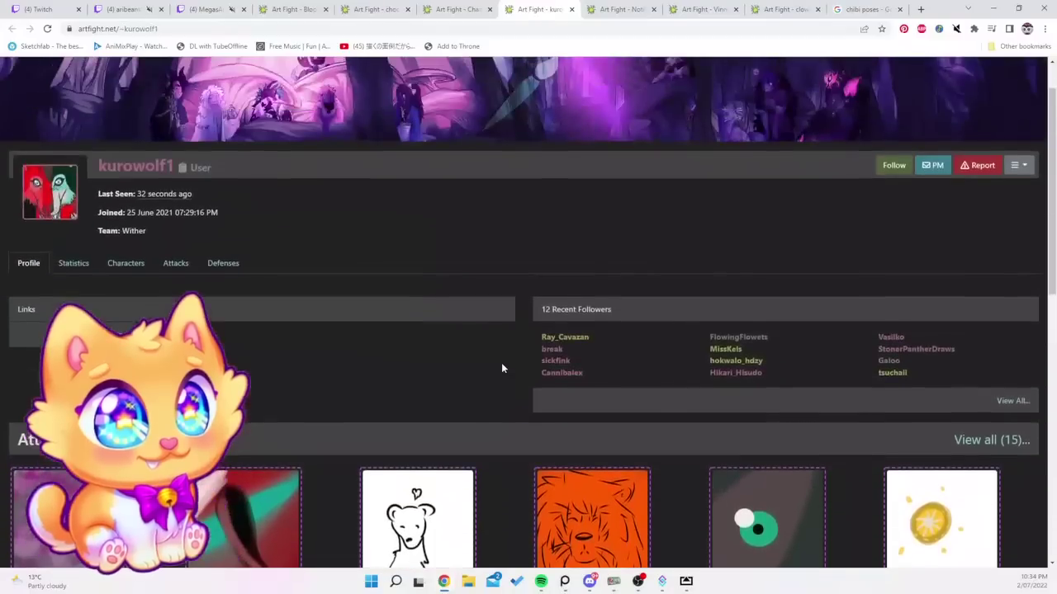
scroll(501, 363, up, 1)
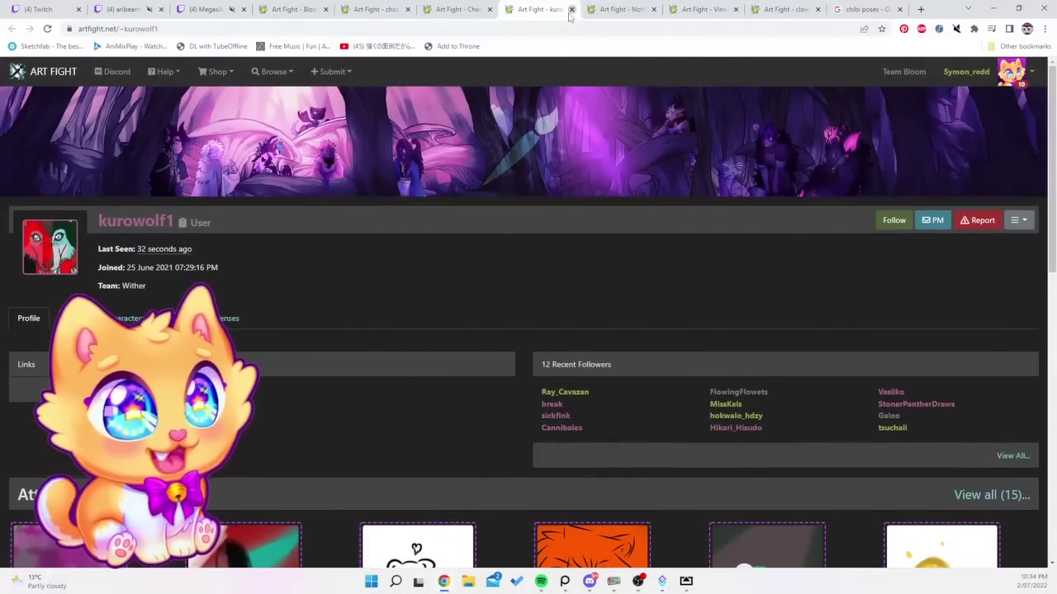
click(571, 9)
click(545, 10)
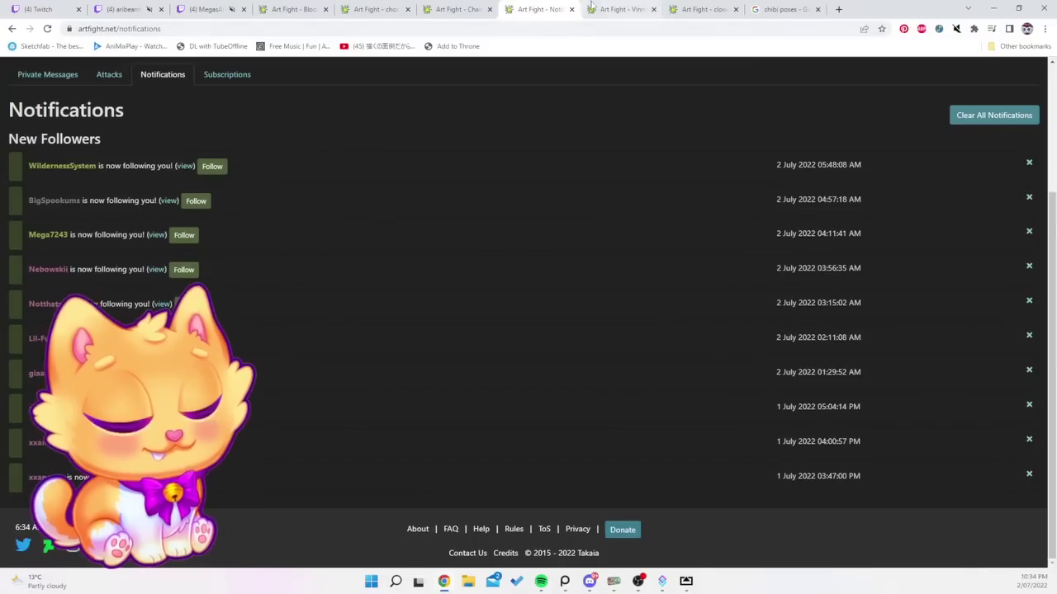